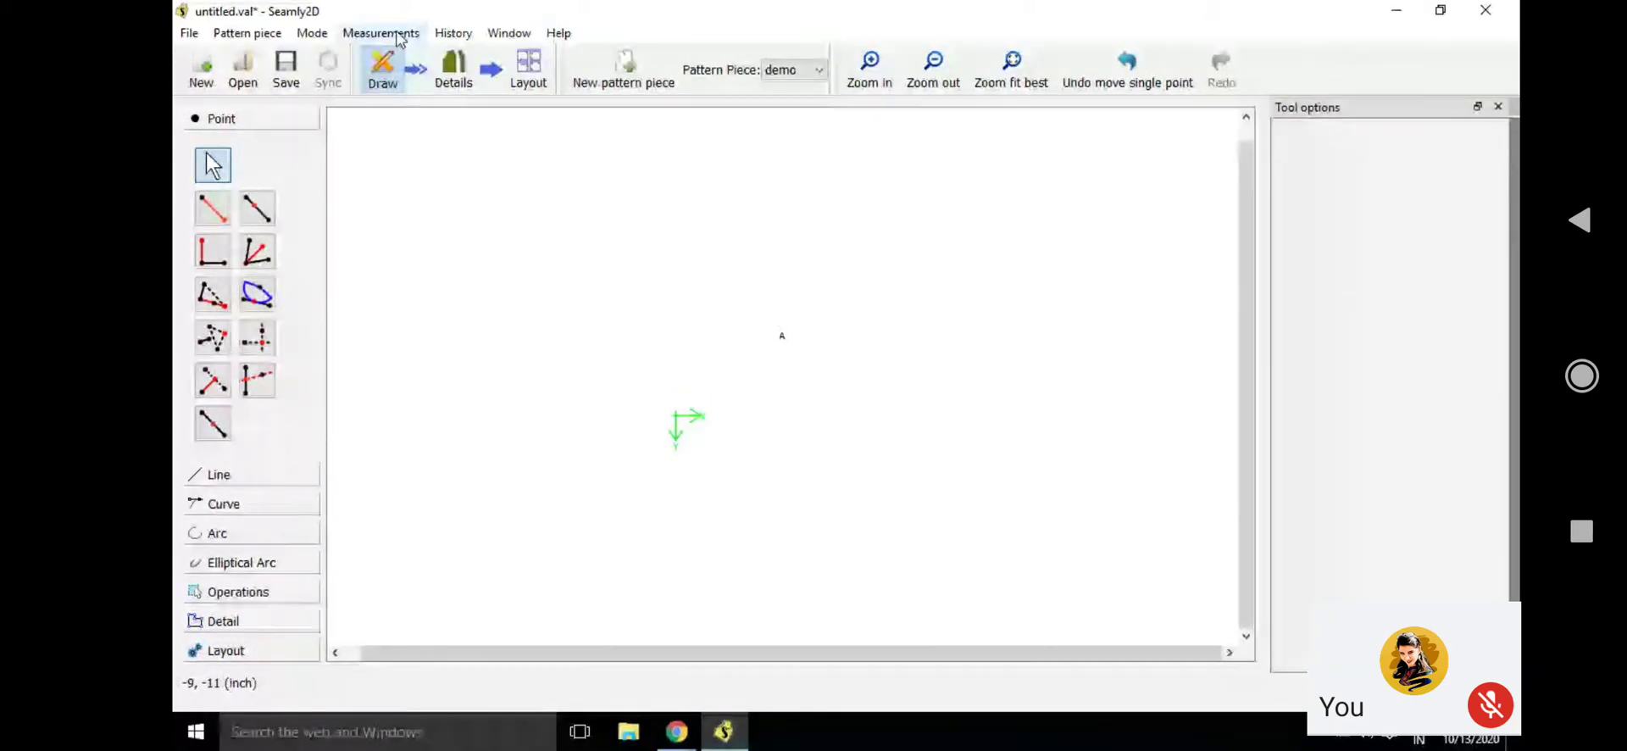
Open SeamlyMe from the pattern drawing and create a new measurement file of type Individual with the unit set to inches
{"action": "left_click", "coordinate": [398, 38]}
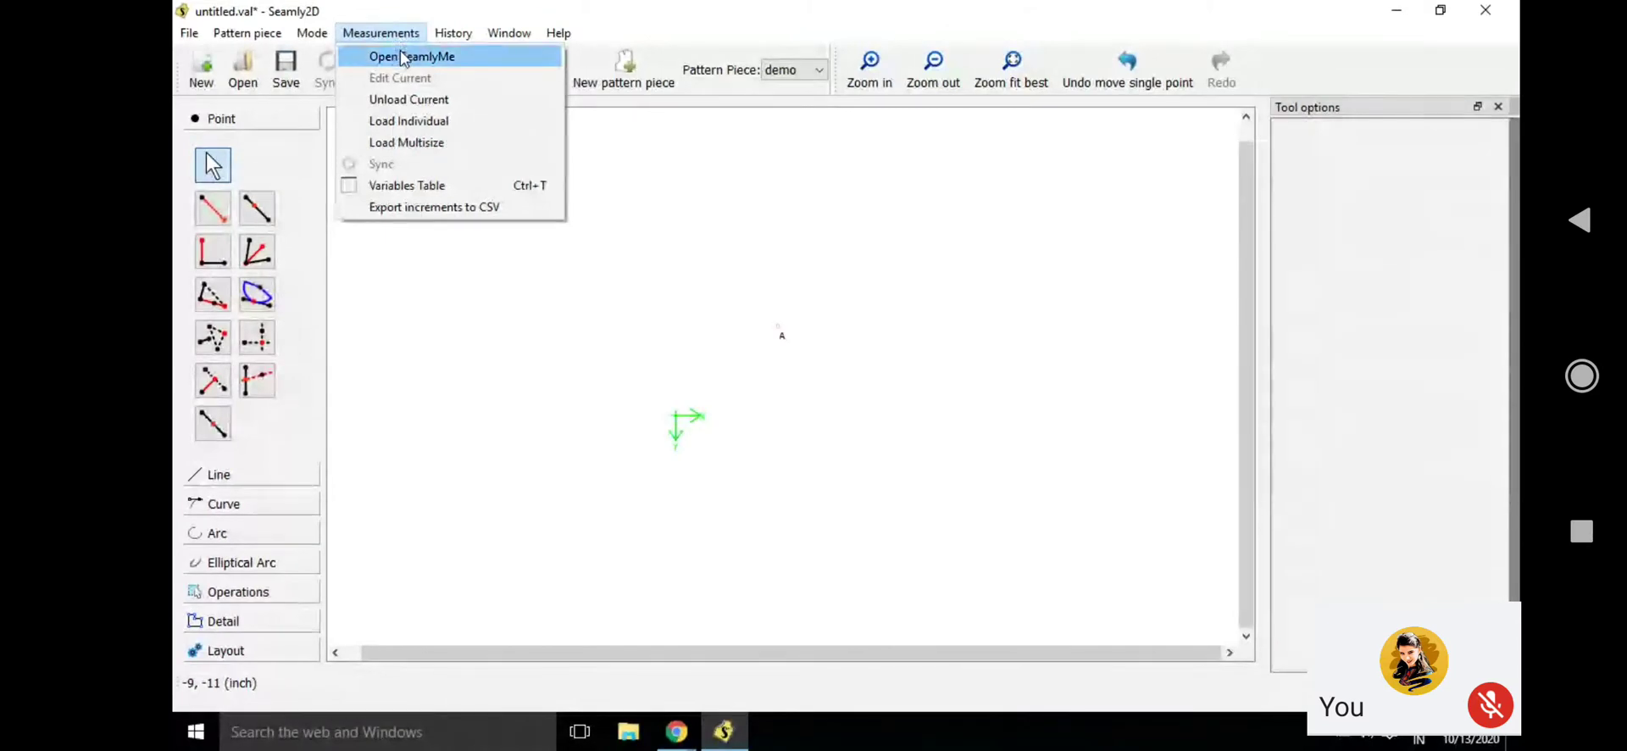
{"action": "left_click", "coordinate": [403, 57]}
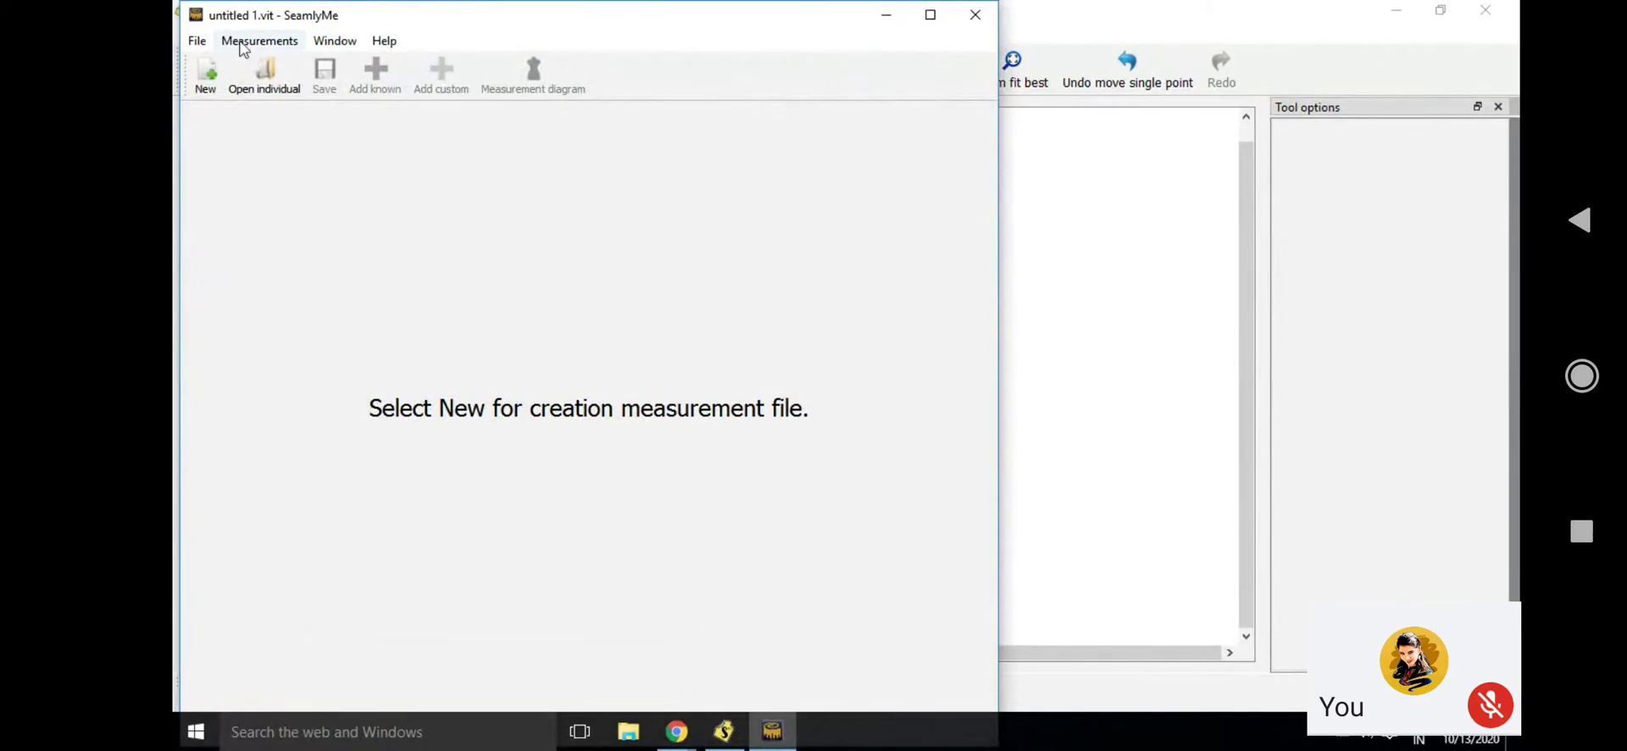
{"action": "left_click", "coordinate": [208, 81]}
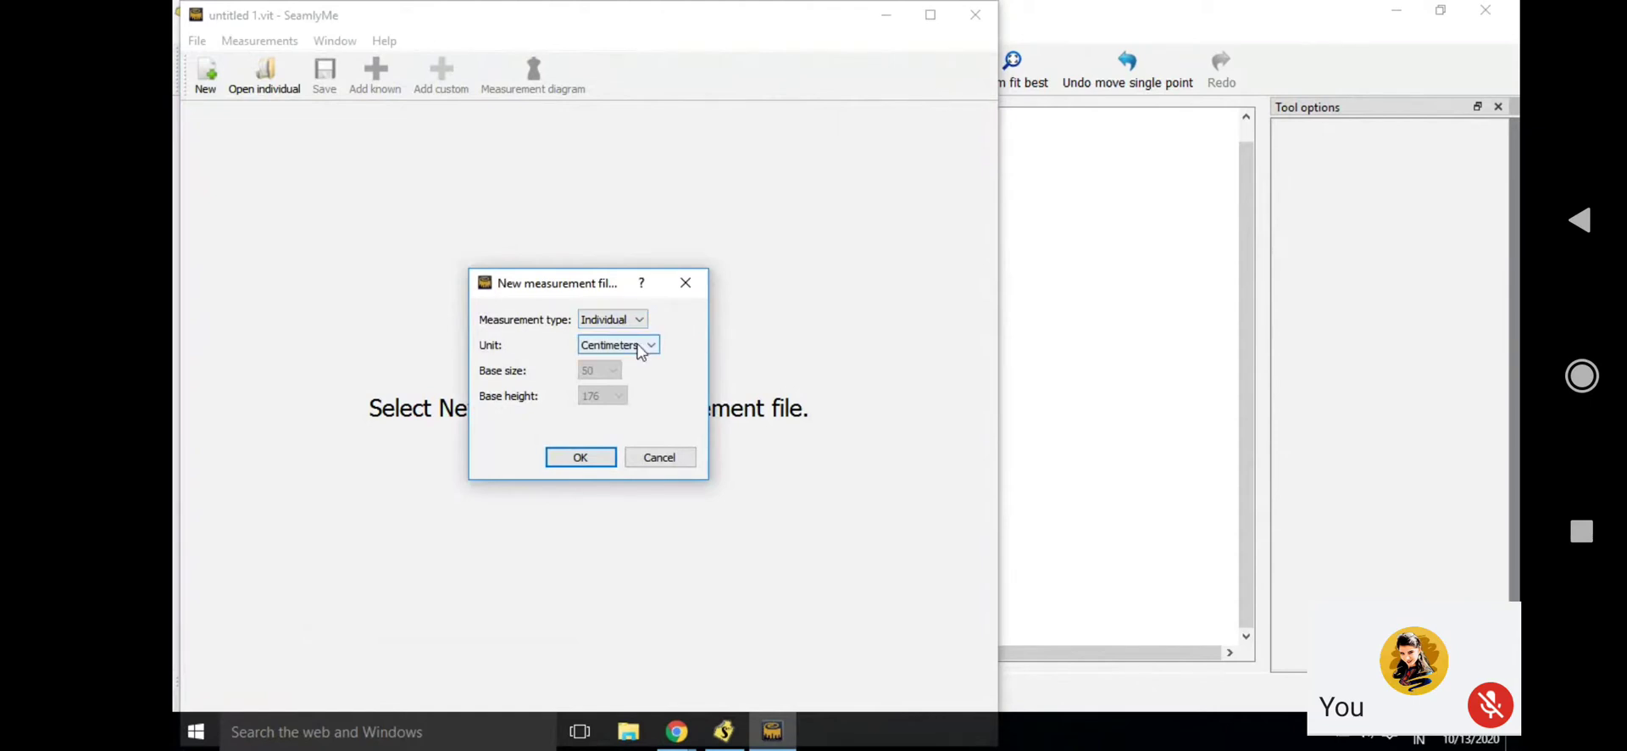
{"action": "left_click", "coordinate": [640, 347]}
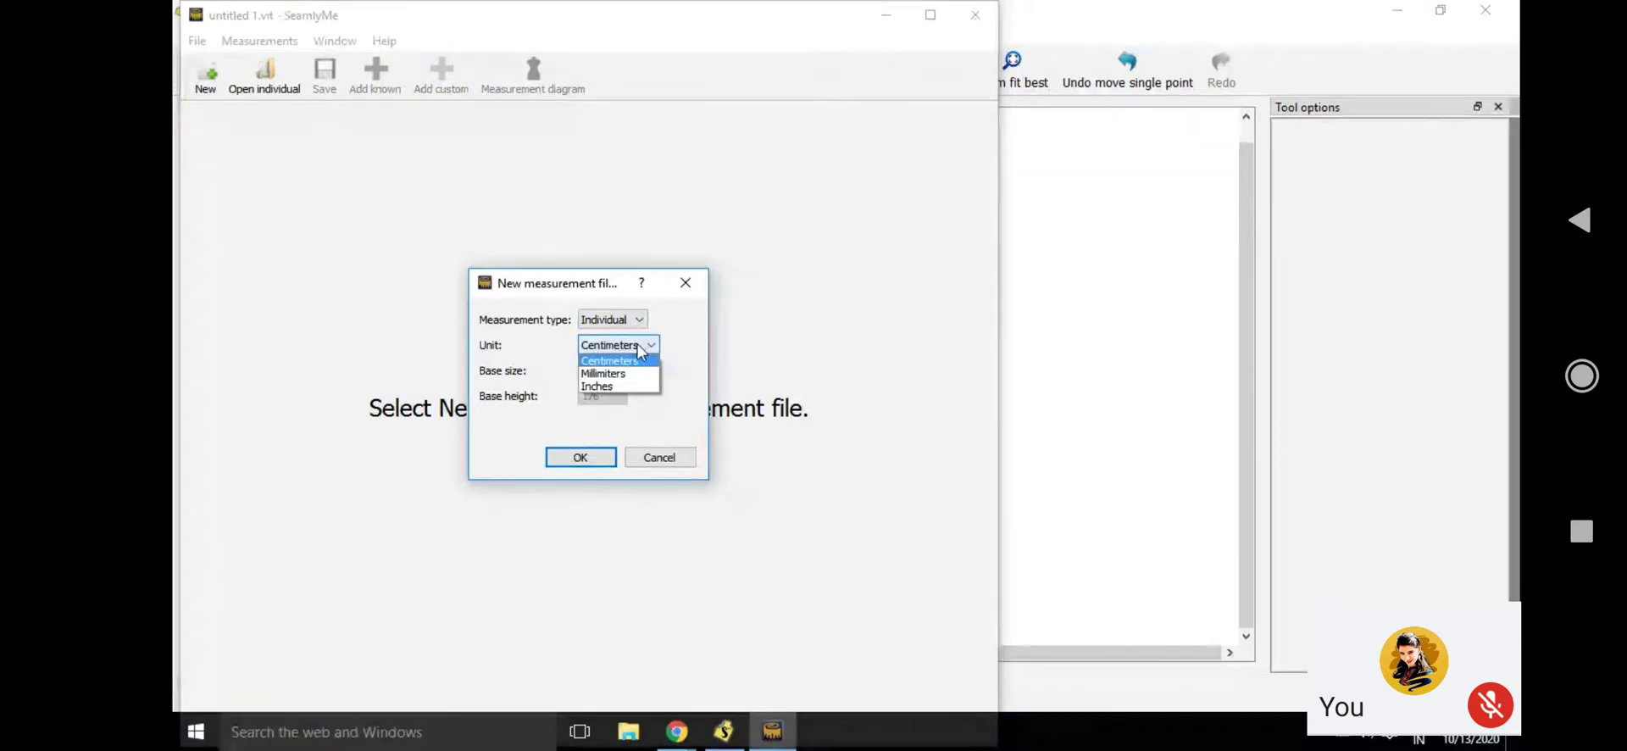
{"action": "left_click", "coordinate": [625, 387]}
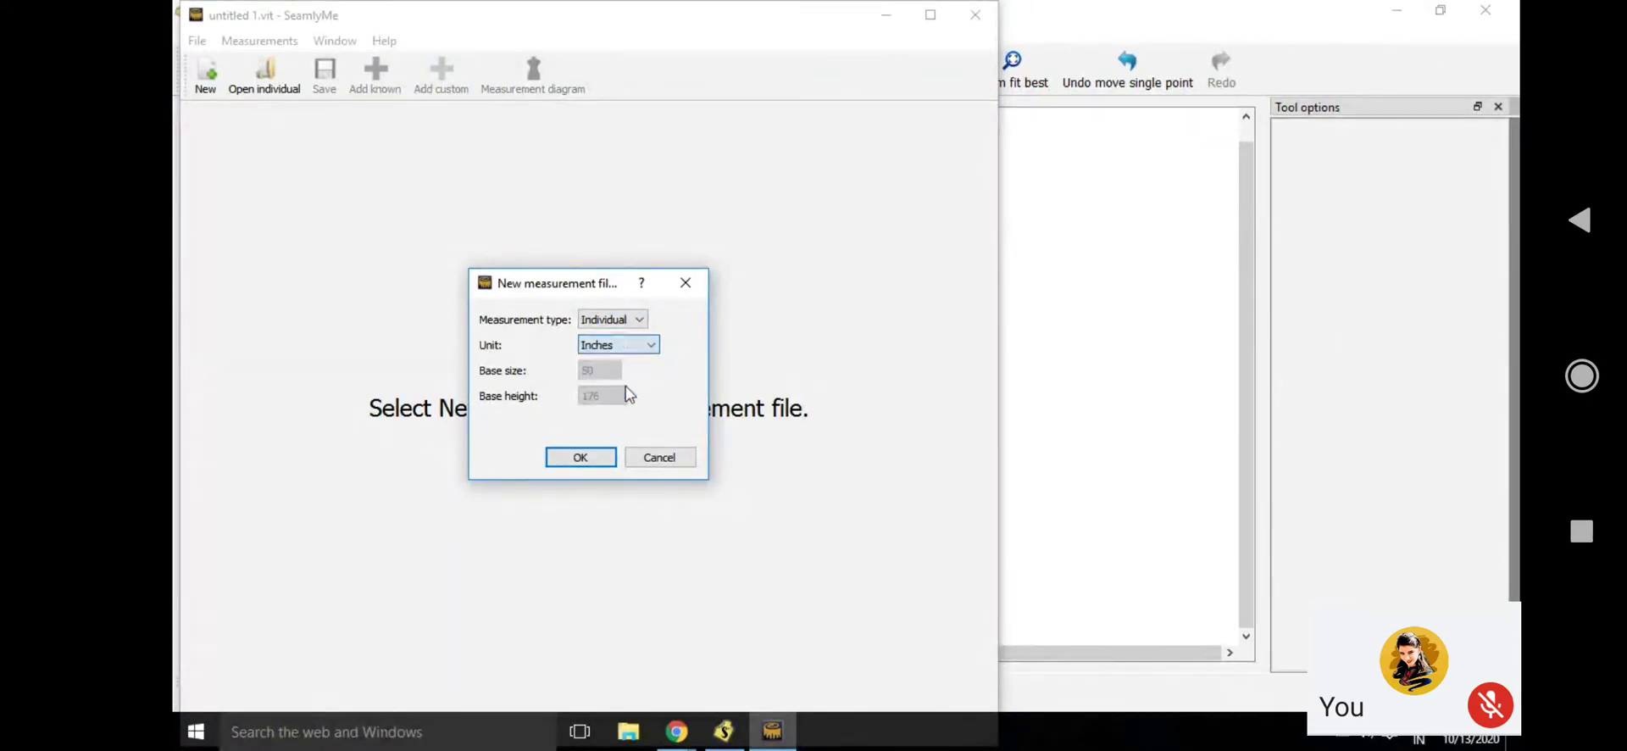
{"action": "left_click", "coordinate": [607, 325]}
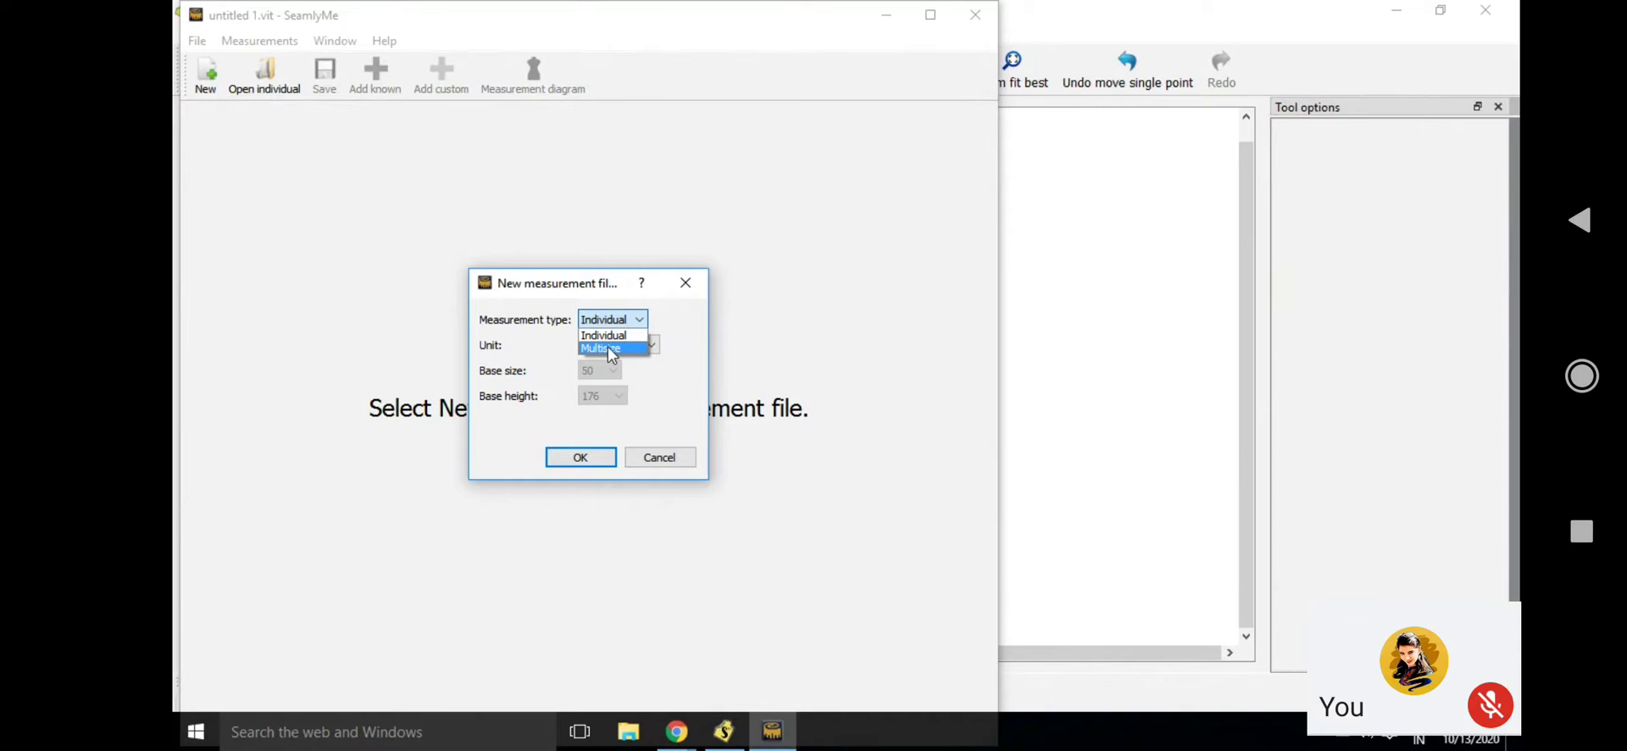
{"action": "left_click", "coordinate": [606, 336]}
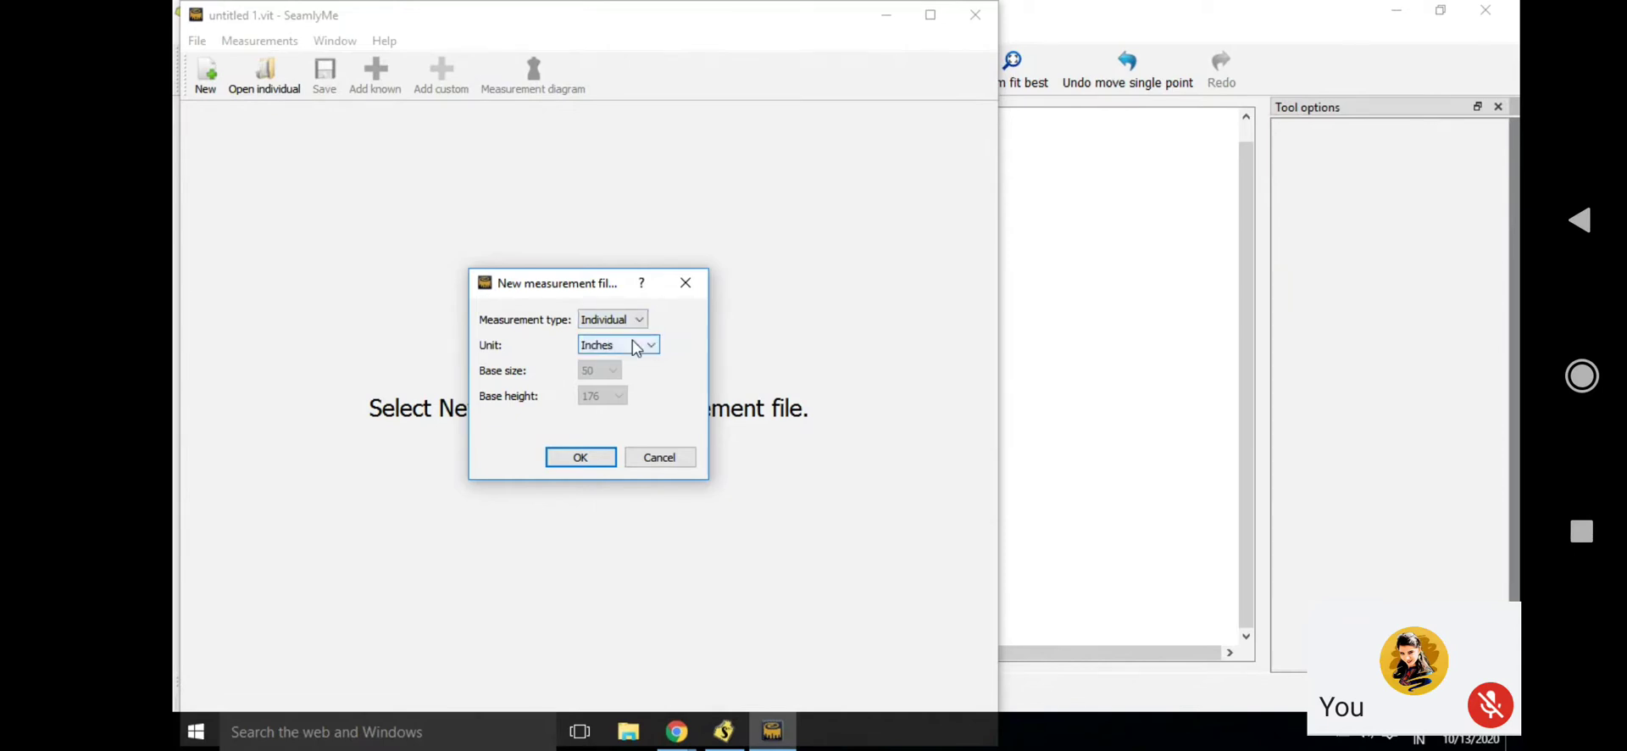
{"action": "left_click", "coordinate": [634, 348]}
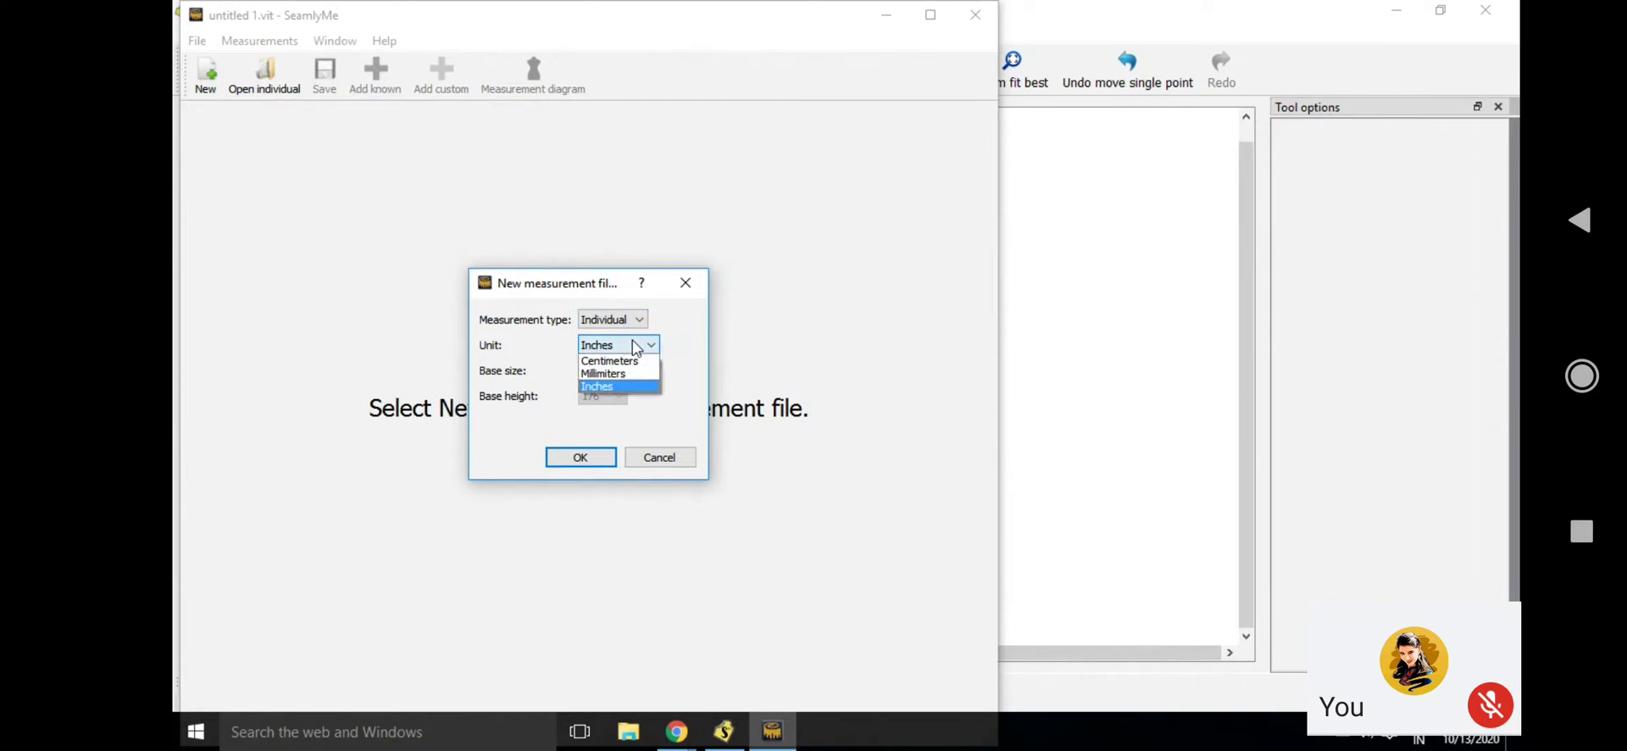
{"action": "left_click", "coordinate": [581, 457]}
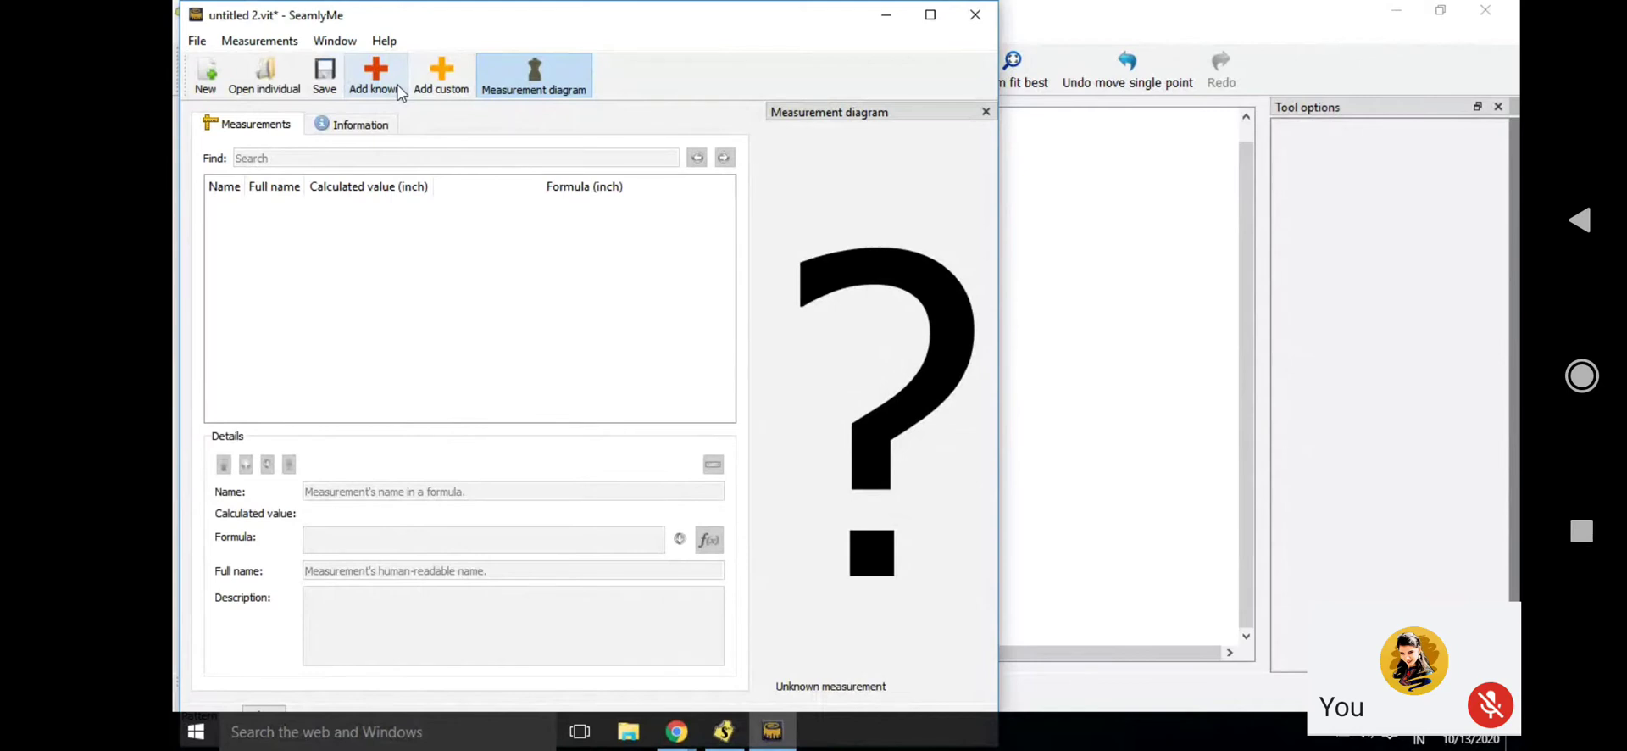
Add a custom measurement named Full_Length with the formula value 14
{"action": "left_click", "coordinate": [423, 91]}
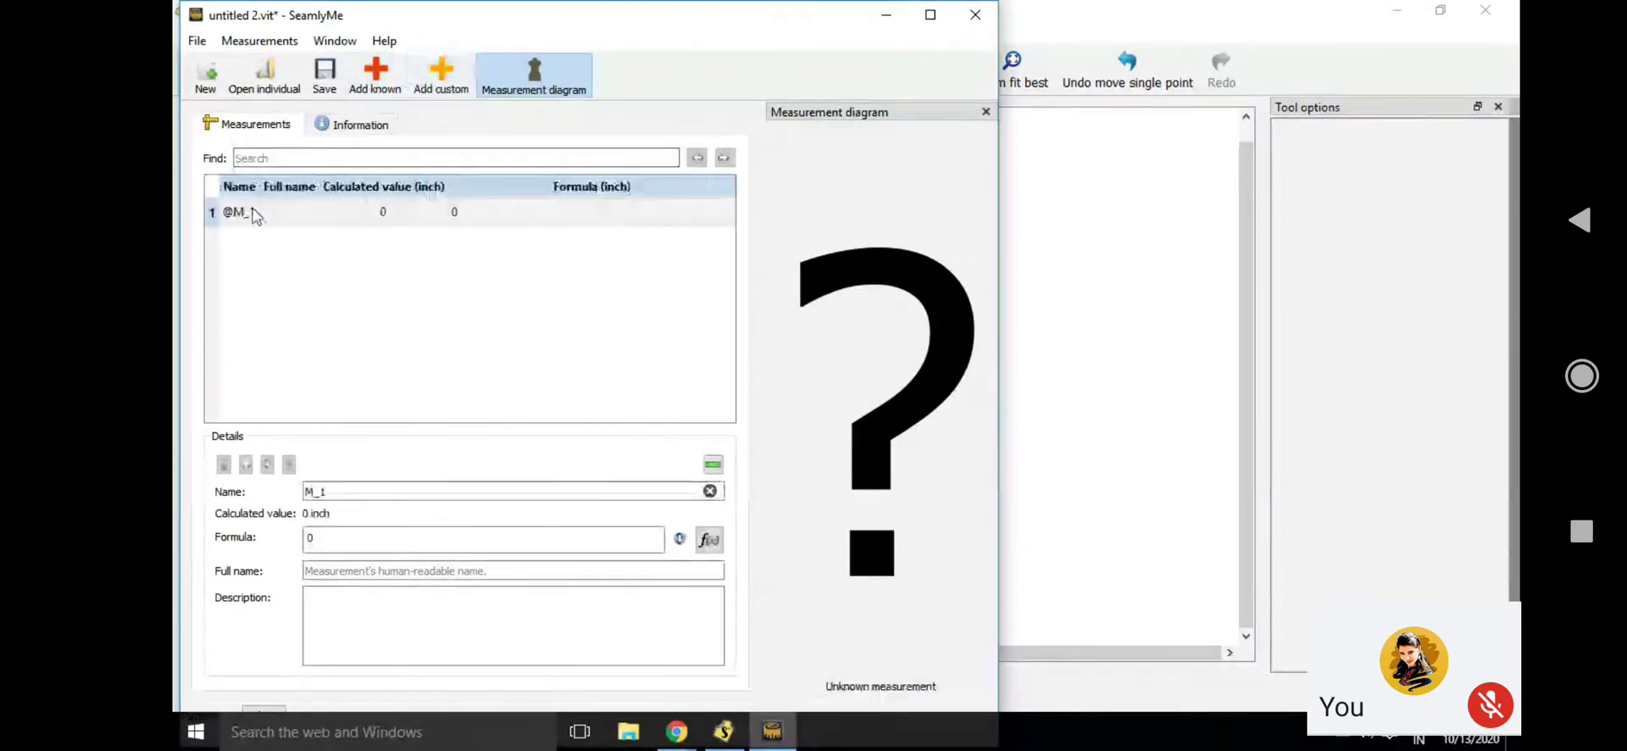
{"action": "double_click", "coordinate": [359, 498]}
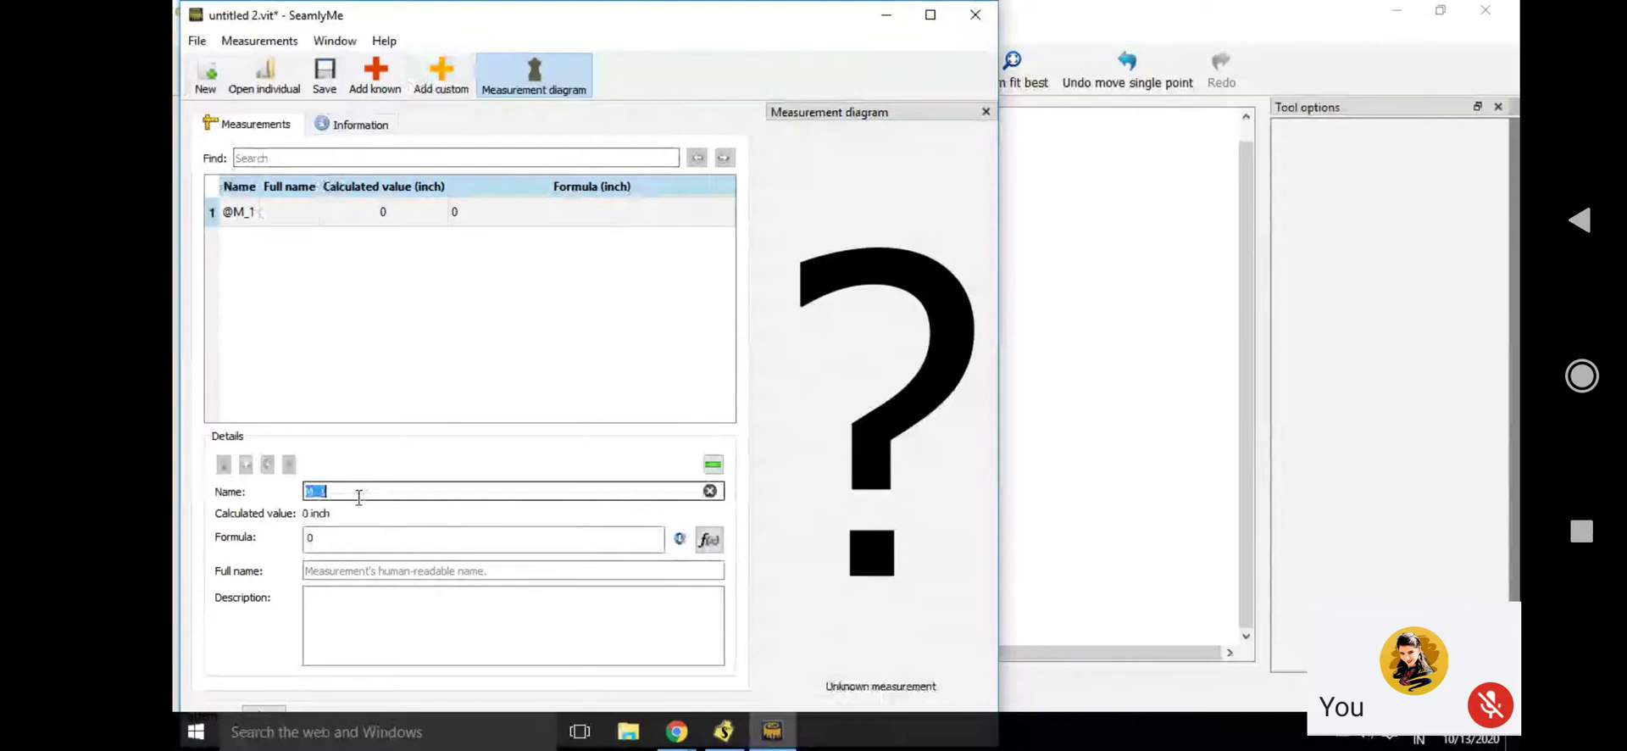
{"action": "key", "text": "BackSpace"}
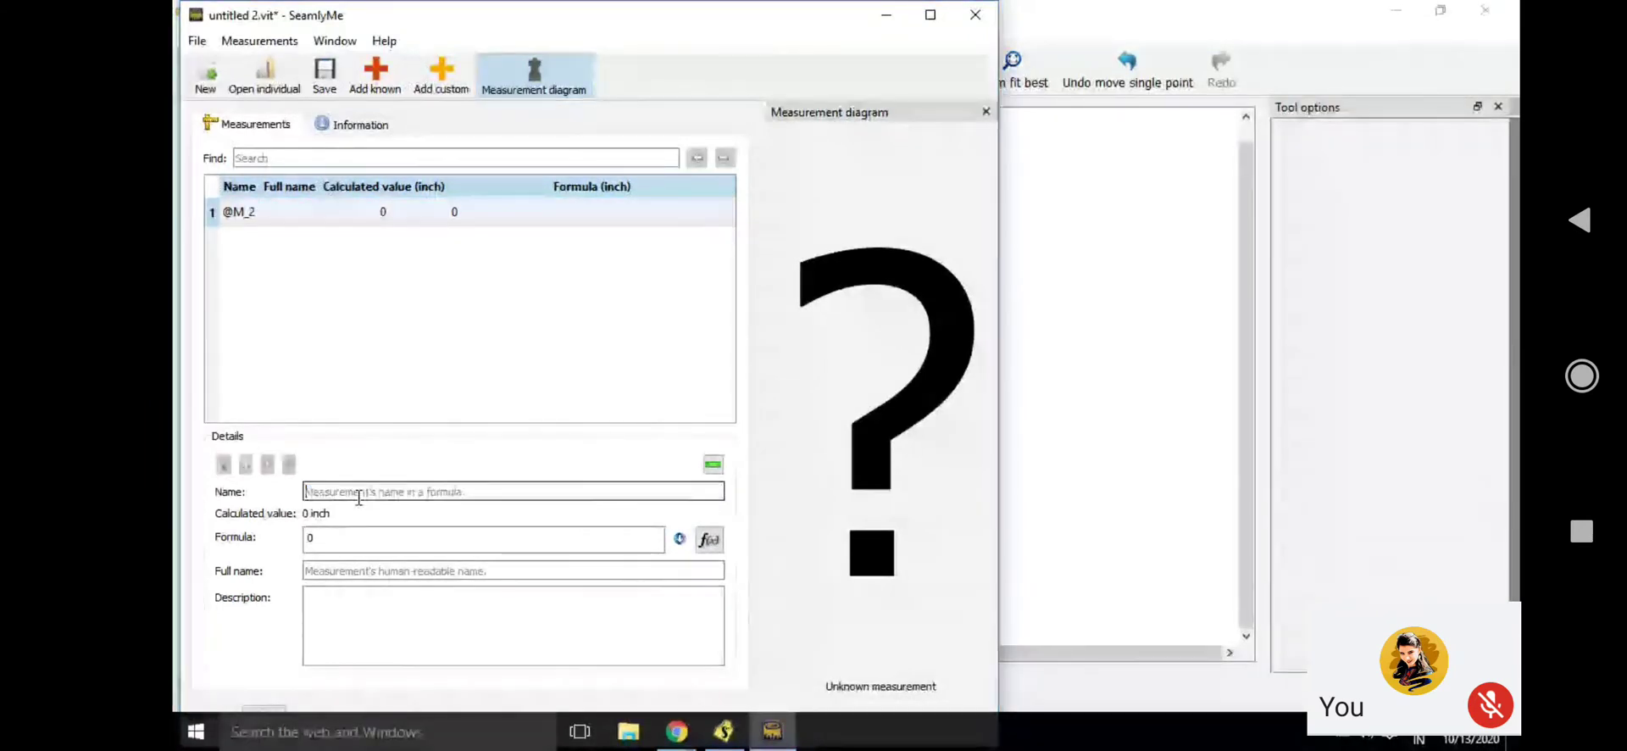
{"action": "type", "text": "Full"}
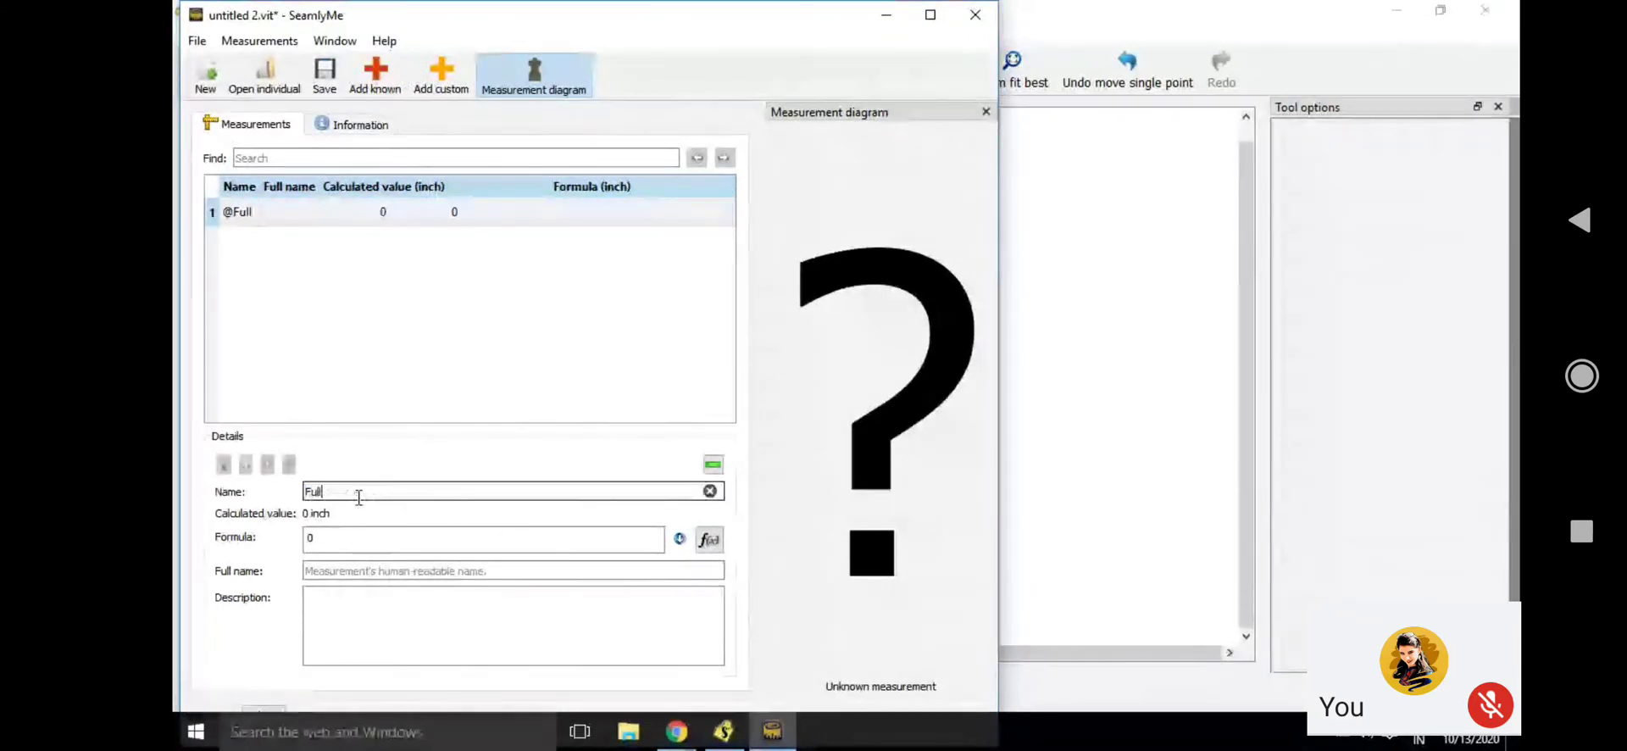
{"action": "type", "text": "_Length"}
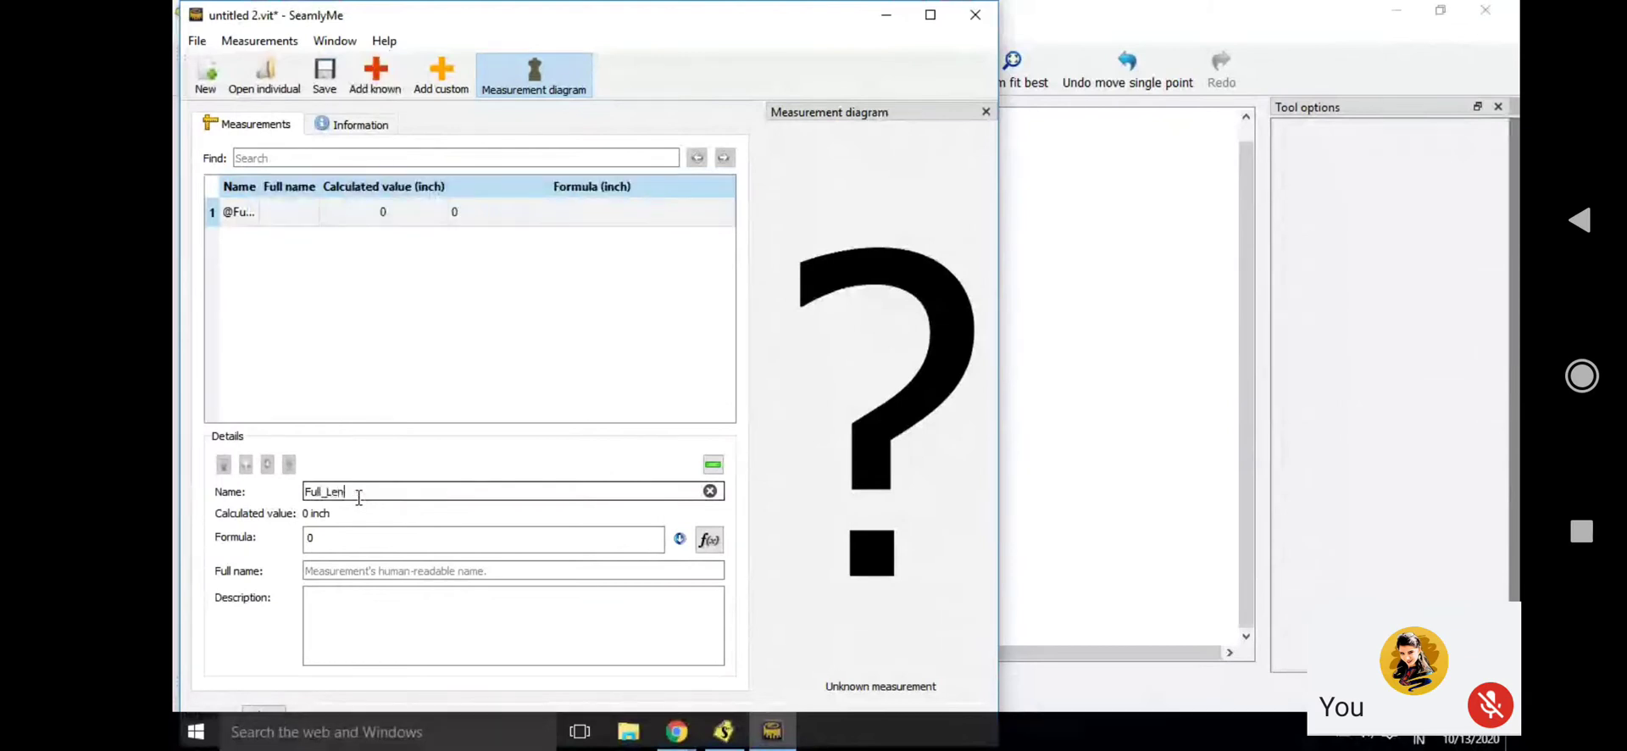
{"action": "double_click", "coordinate": [338, 533]}
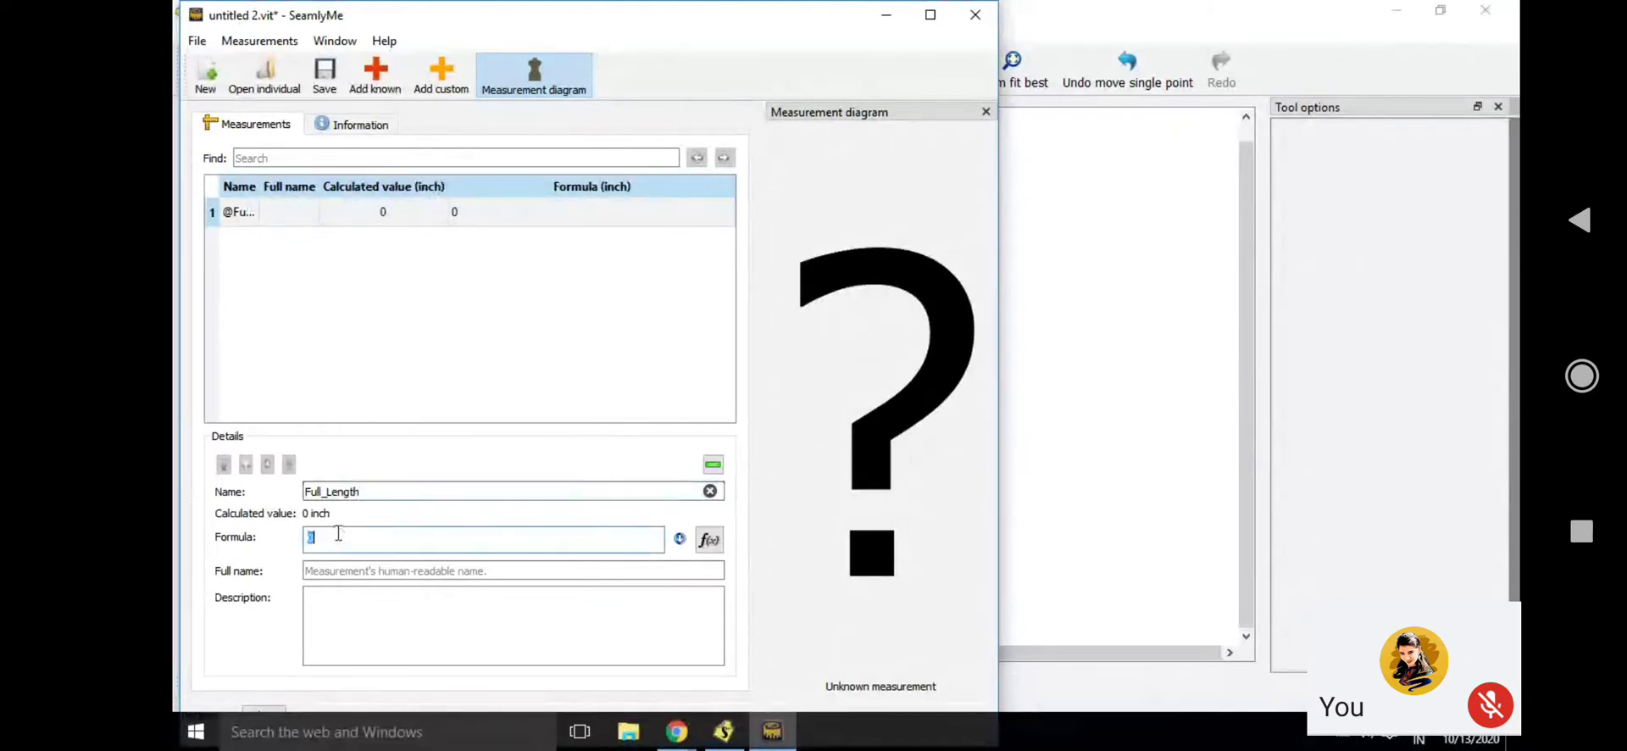
{"action": "type", "text": "14"}
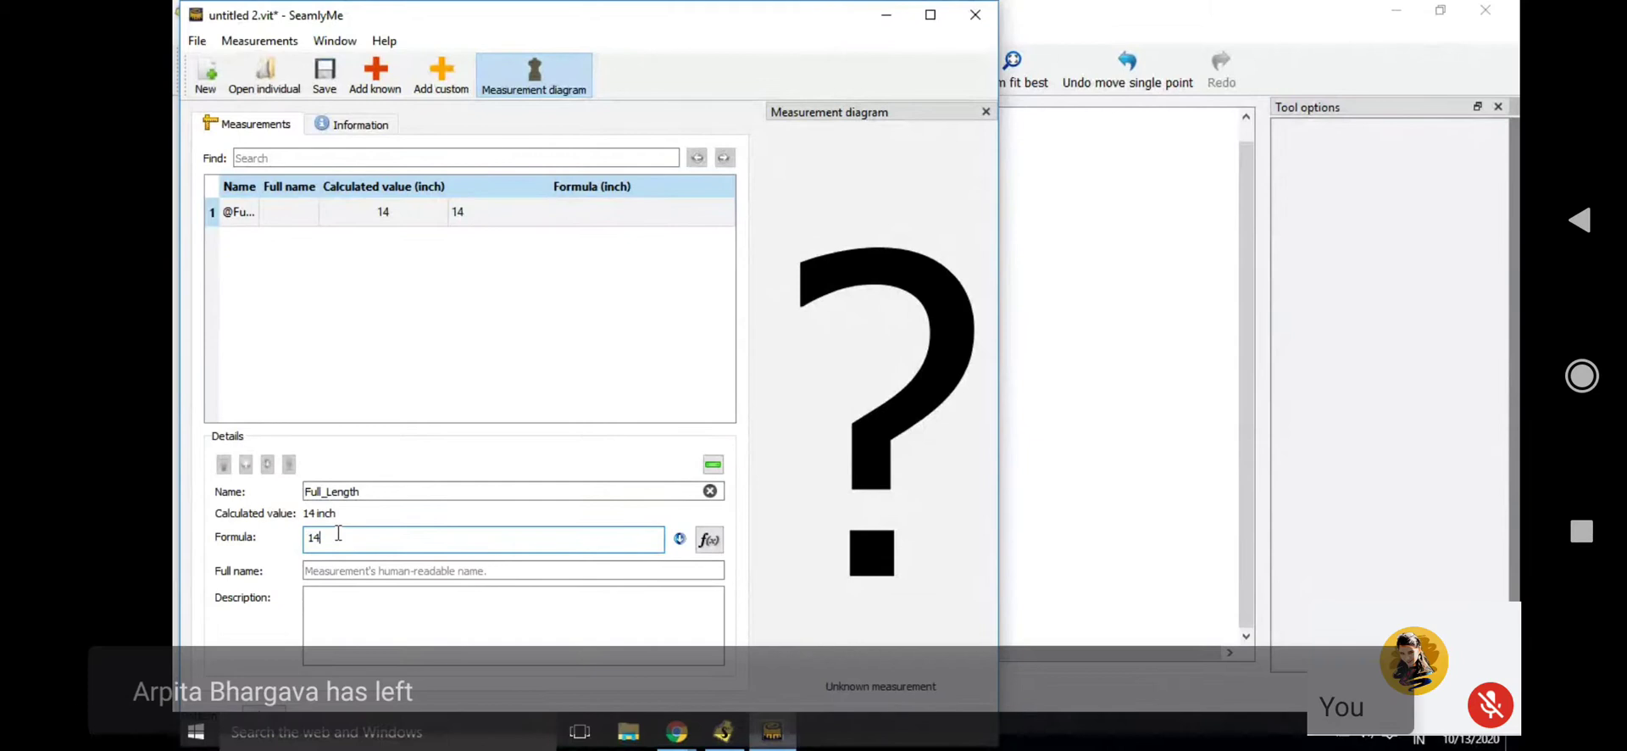
{"action": "left_click", "coordinate": [392, 410]}
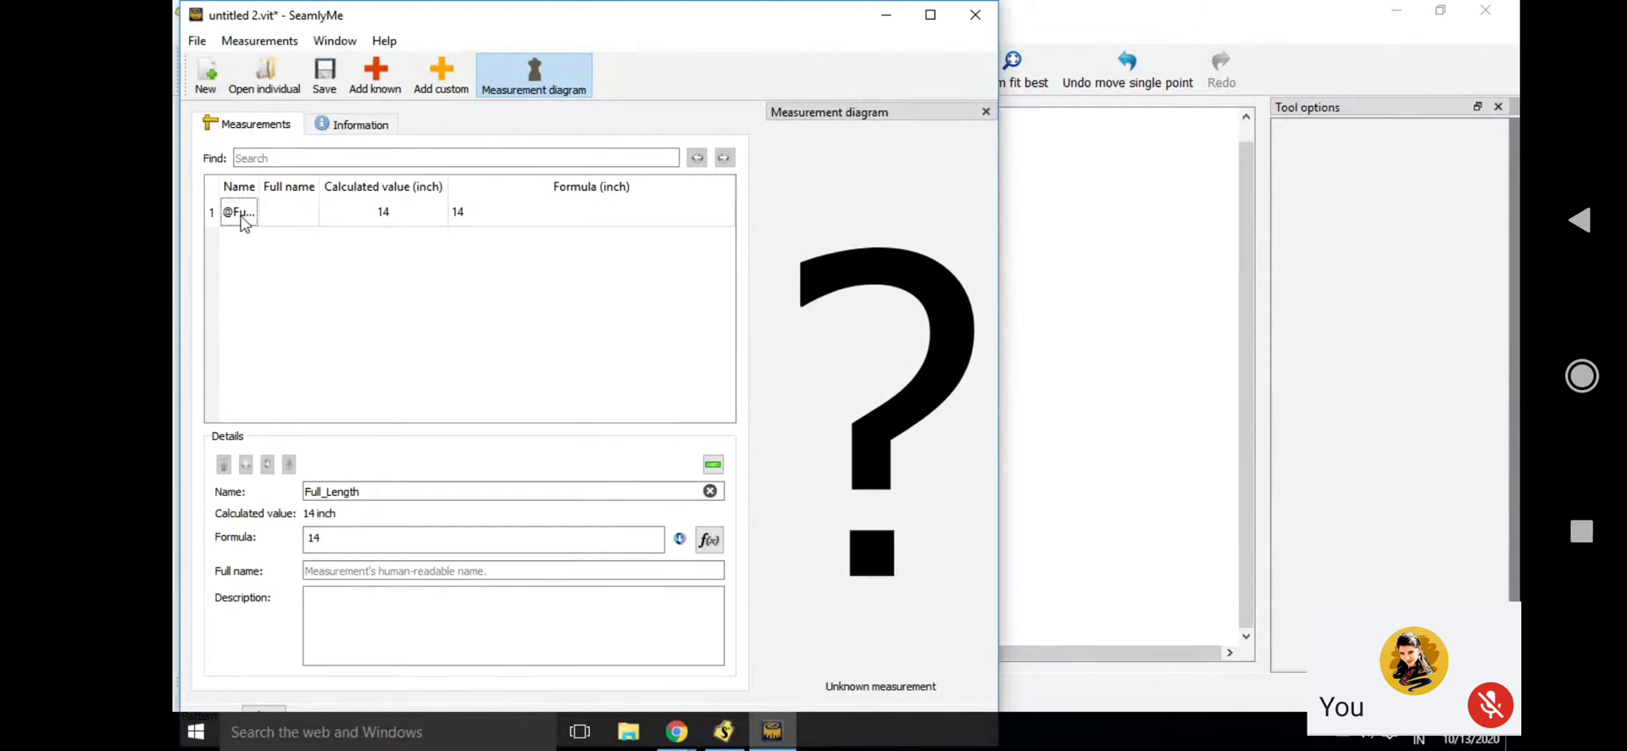
Open the database of known measurements and look through its groups from Direct Height to Circumference and Arc
{"action": "left_click", "coordinate": [399, 92]}
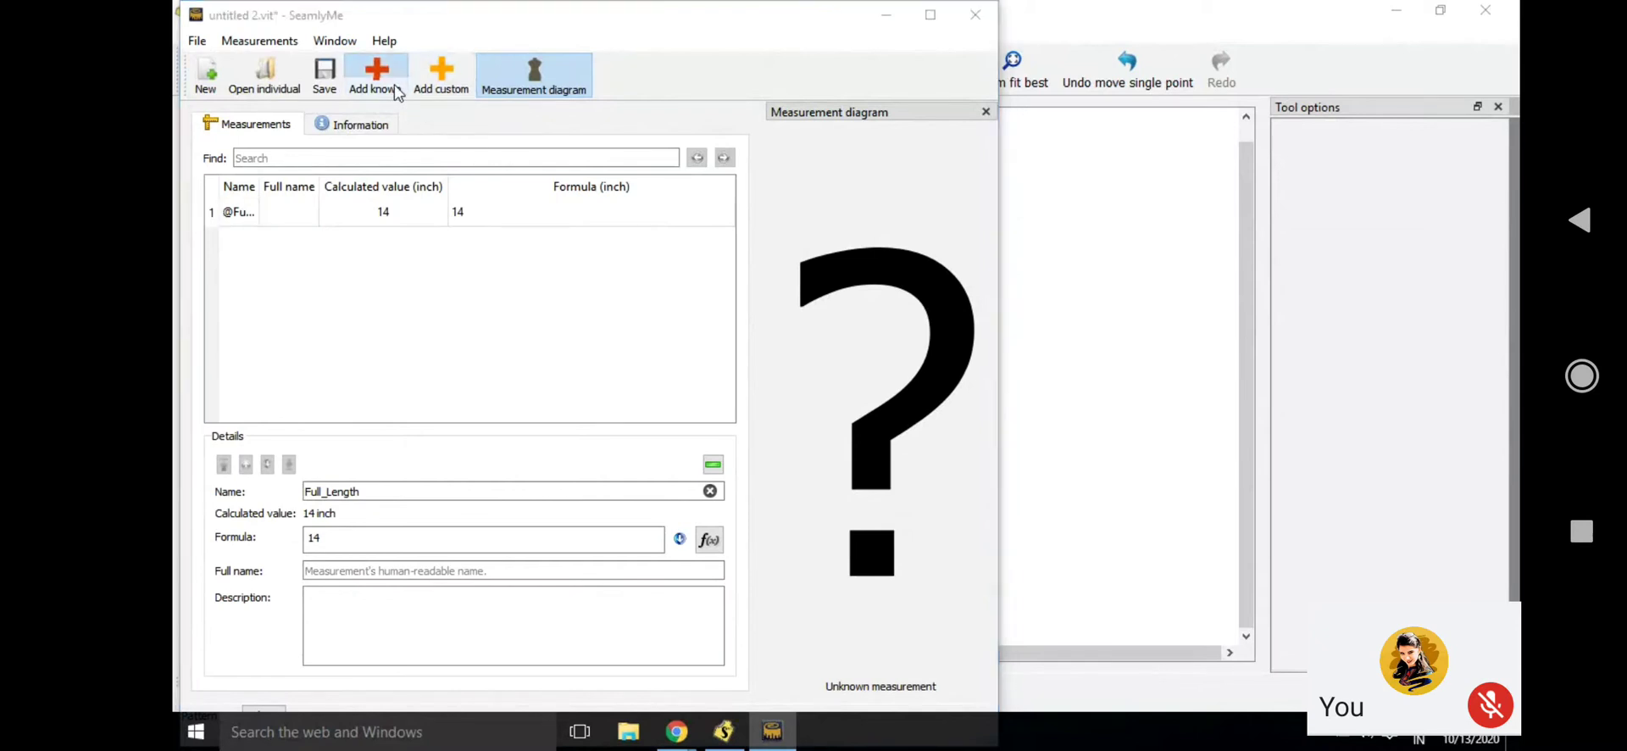
{"action": "left_click", "coordinate": [396, 90]}
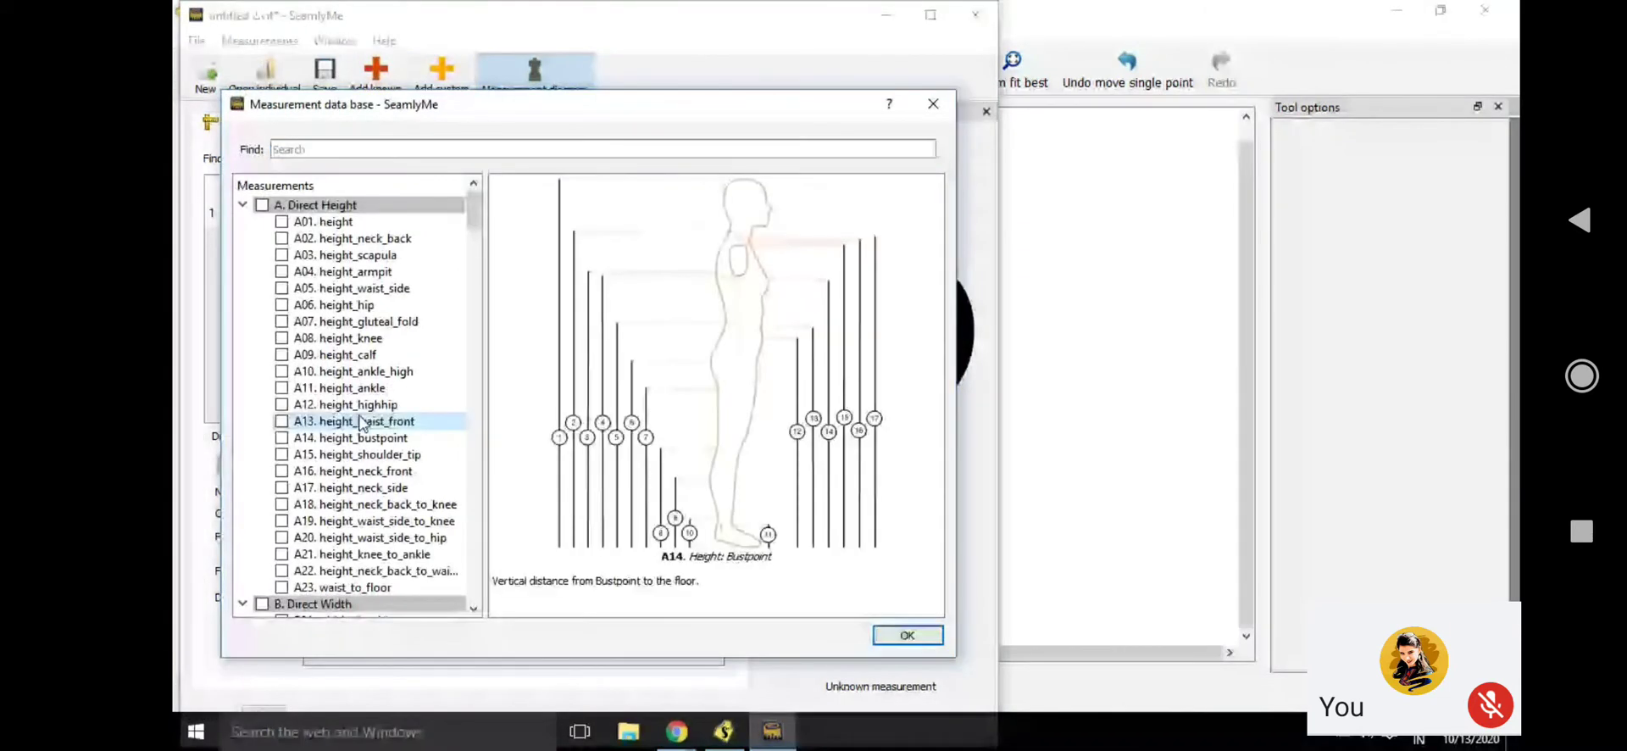
{"action": "scroll", "coordinate": [365, 407], "scroll_direction": "down", "scroll_amount": 1}
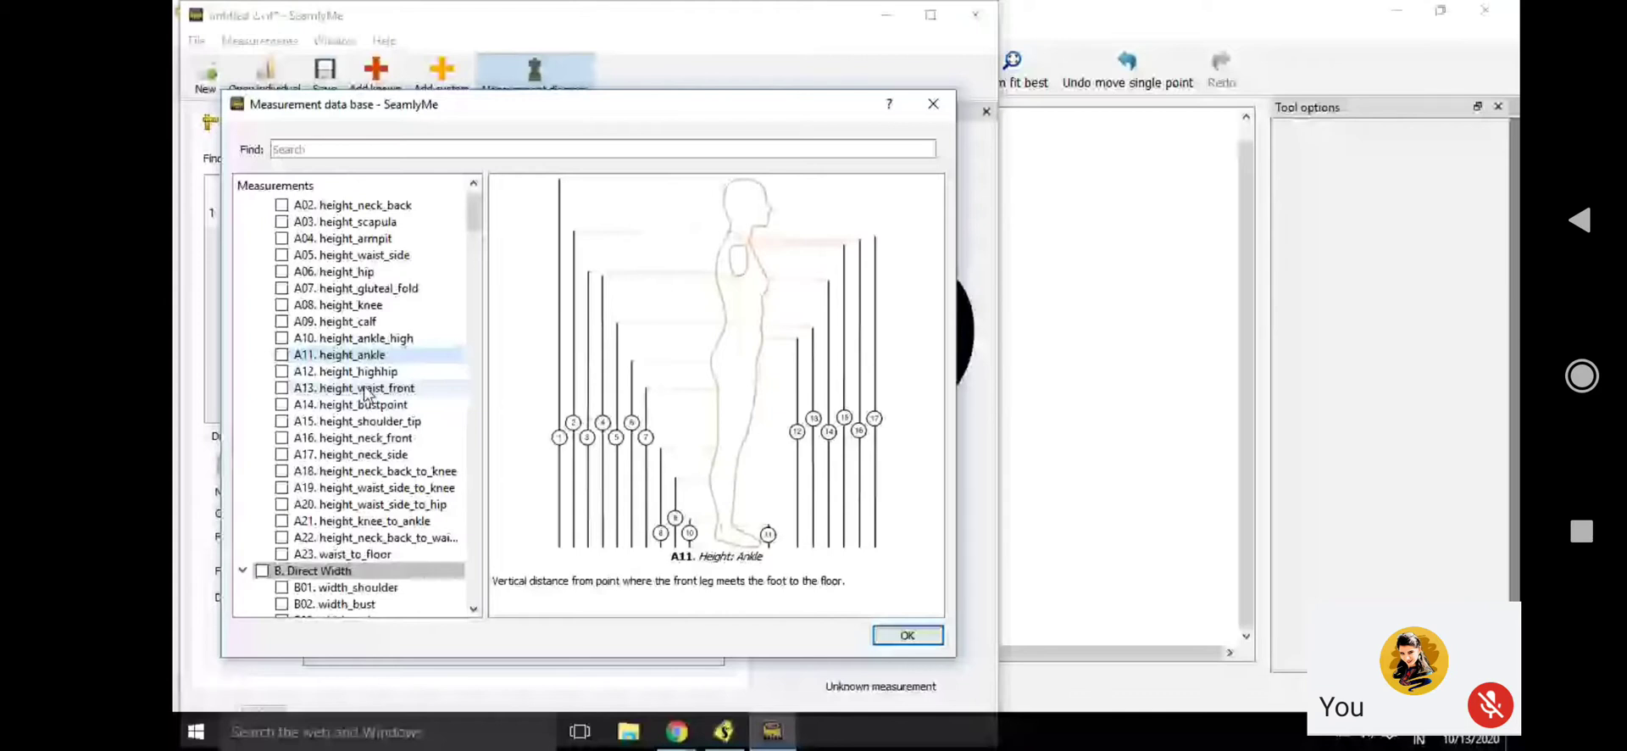
{"action": "scroll", "coordinate": [364, 394], "scroll_direction": "up", "scroll_amount": 1}
{"action": "left_click", "coordinate": [360, 272]}
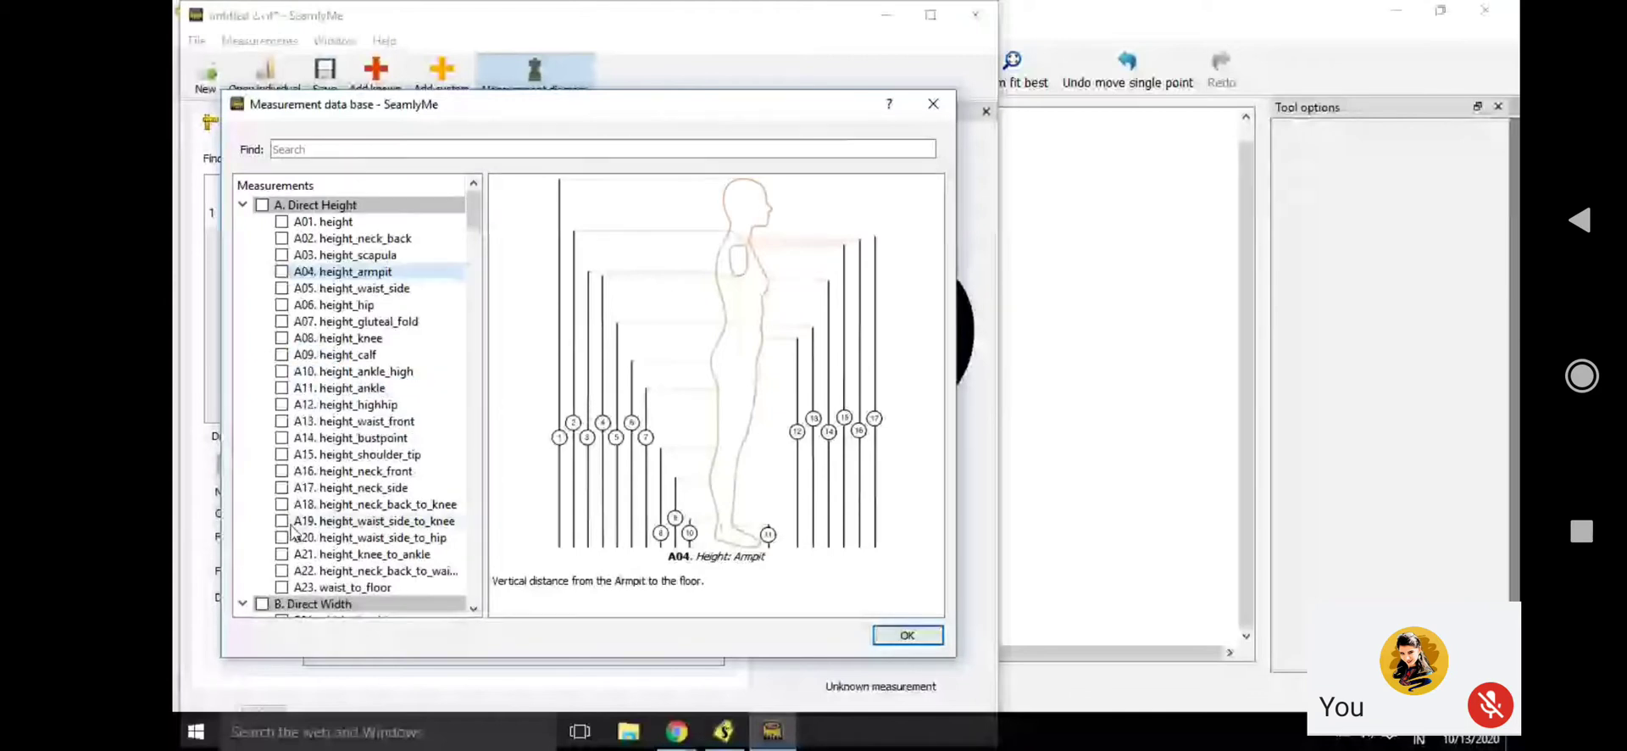
{"action": "scroll", "coordinate": [292, 531], "scroll_direction": "down", "scroll_amount": 5}
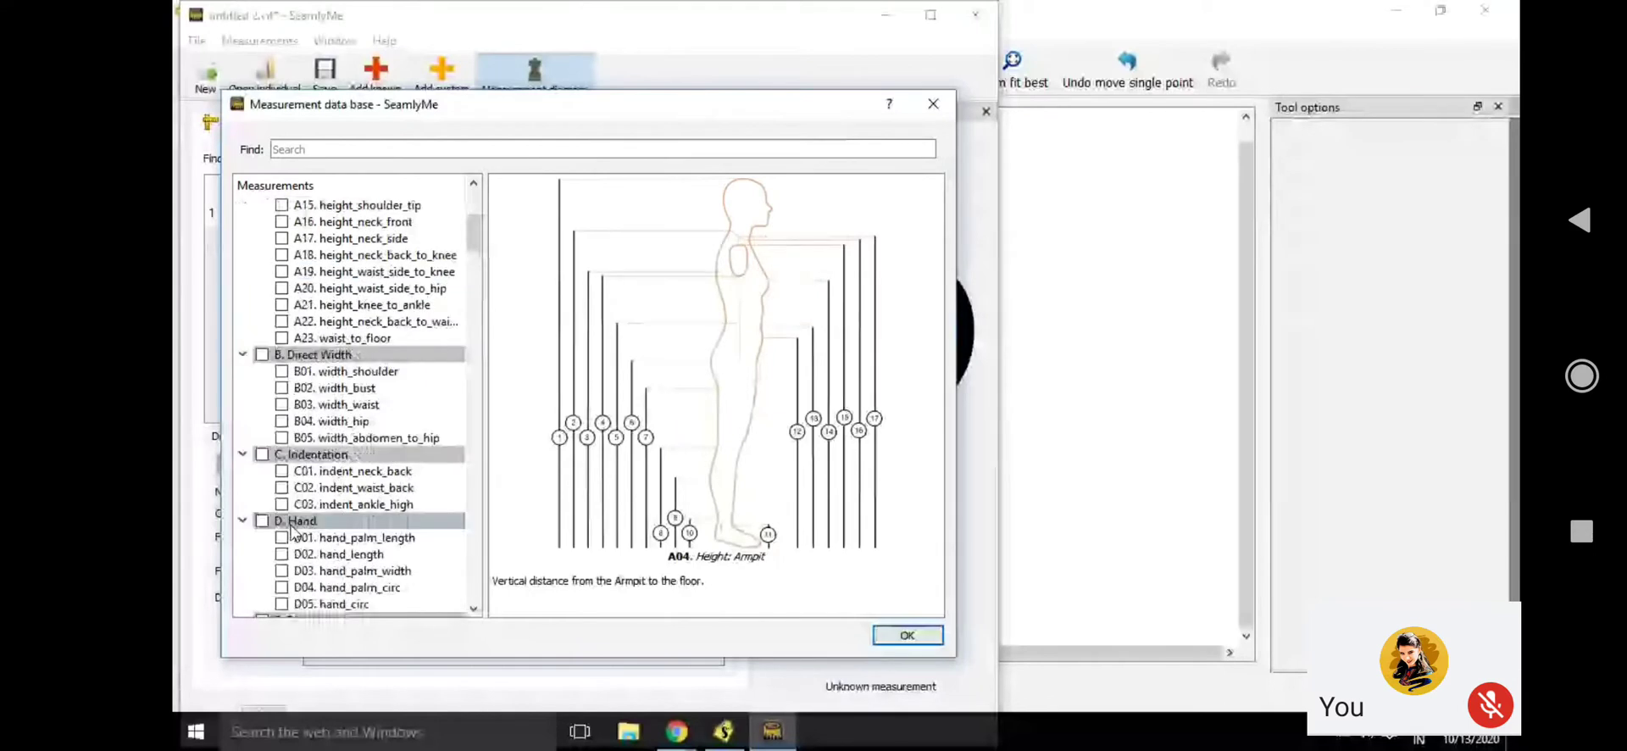
{"action": "scroll", "coordinate": [292, 531], "scroll_direction": "down", "scroll_amount": 4}
{"action": "scroll", "coordinate": [292, 531], "scroll_direction": "down", "scroll_amount": 4}
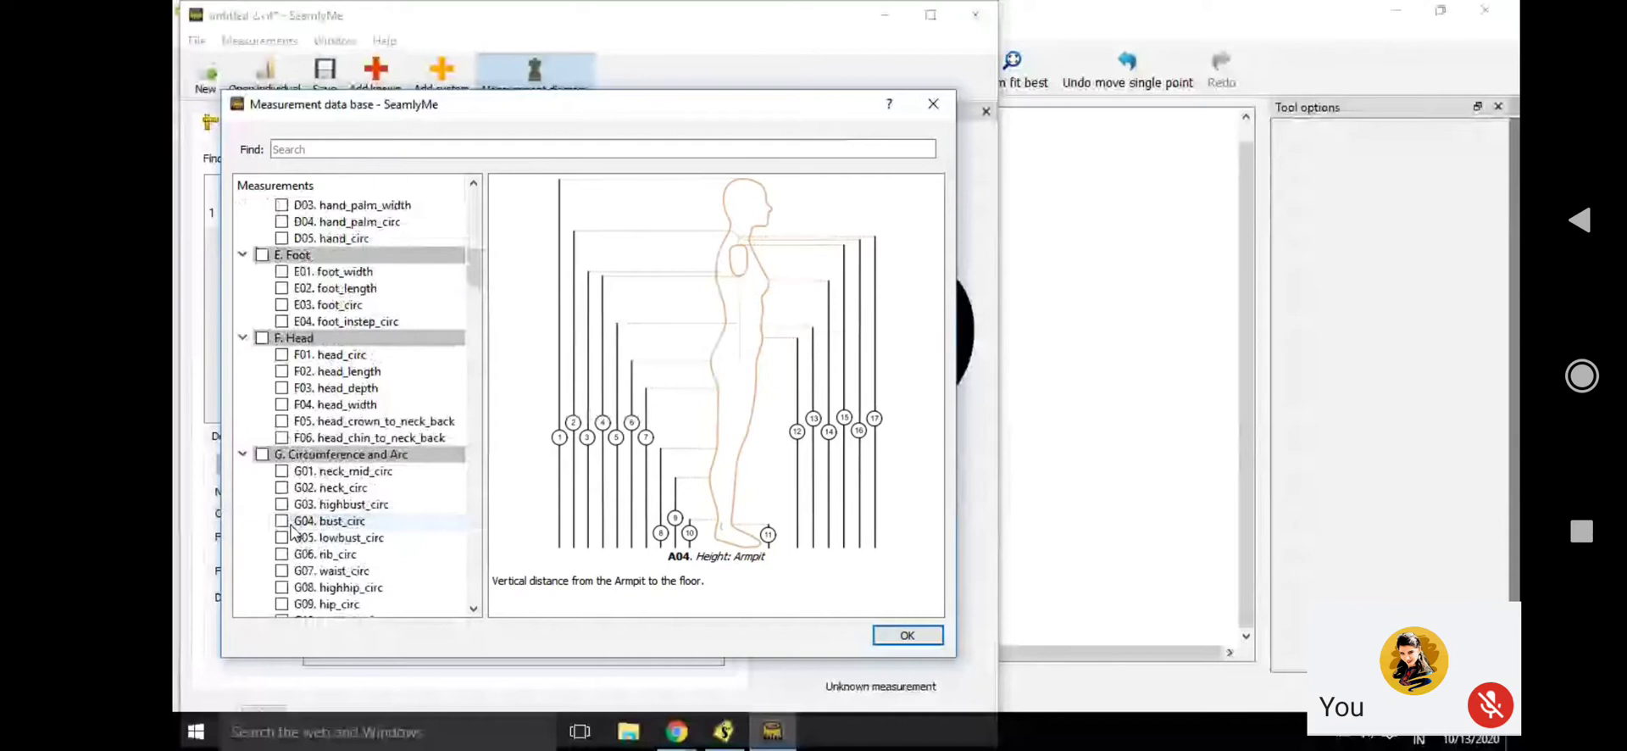
{"action": "scroll", "coordinate": [292, 531], "scroll_direction": "up", "scroll_amount": 12}
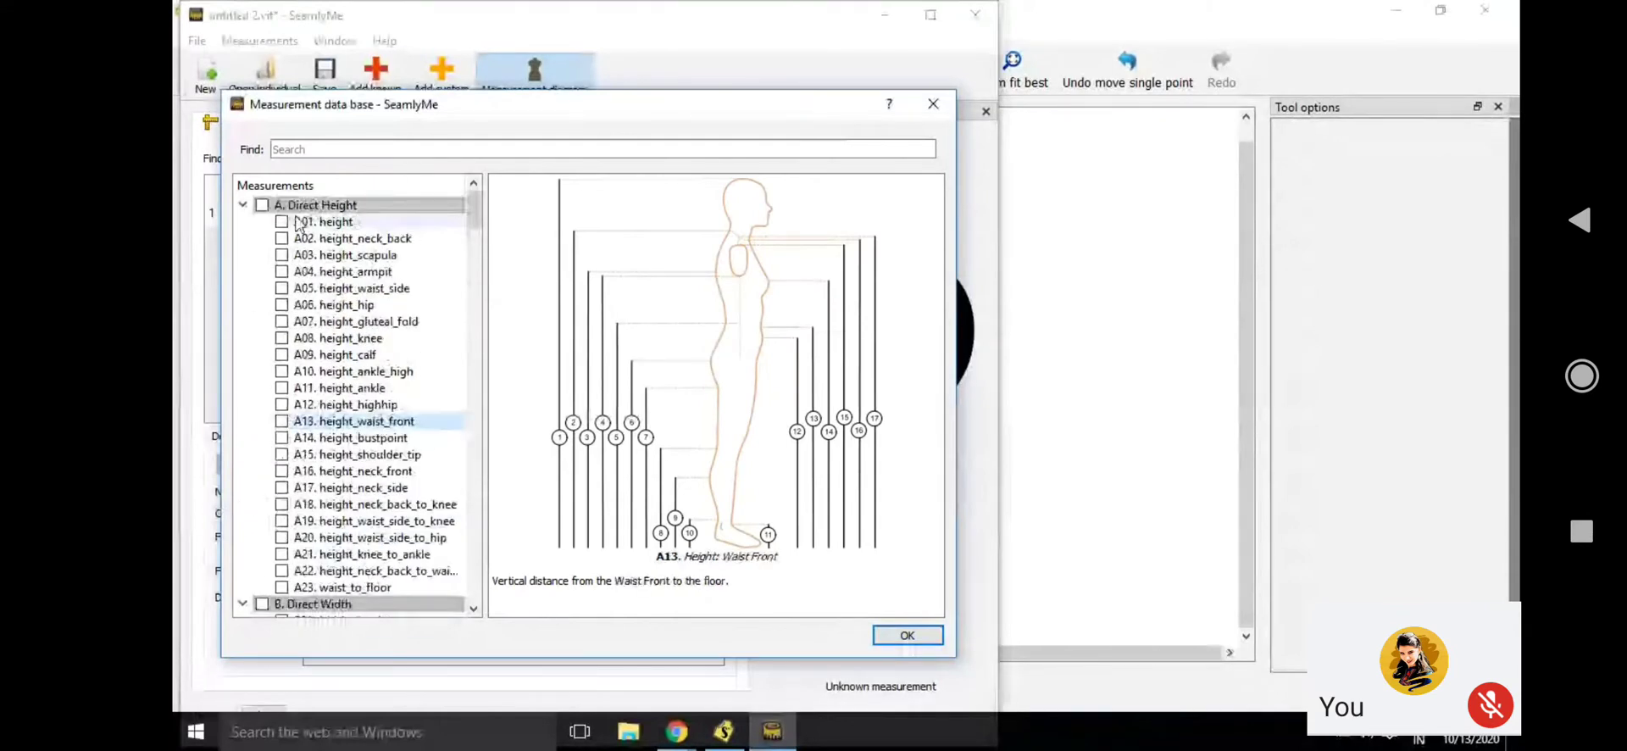
{"action": "scroll", "coordinate": [298, 223], "scroll_direction": "down", "scroll_amount": 6}
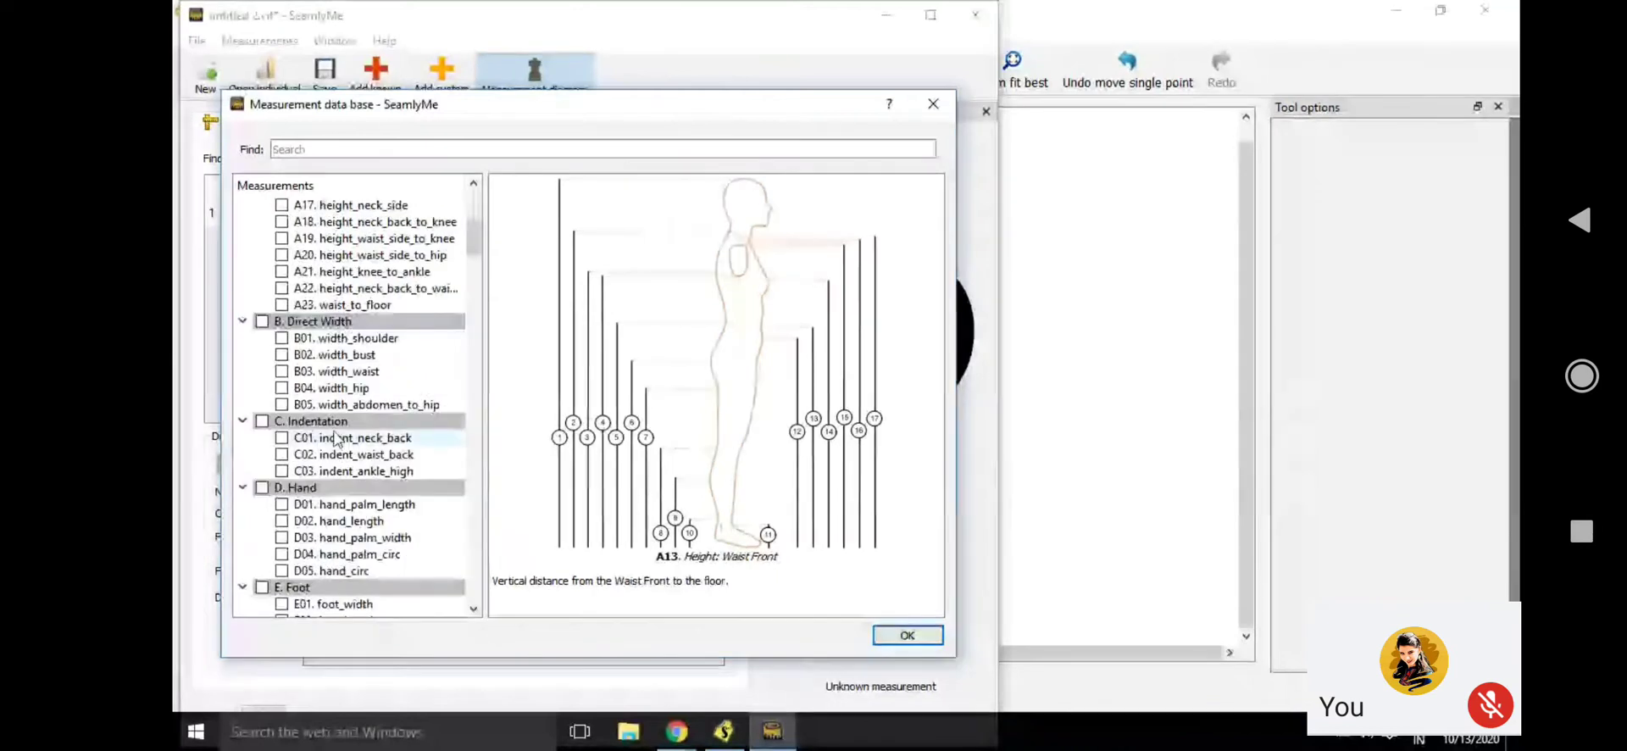
{"action": "scroll", "coordinate": [357, 444], "scroll_direction": "down", "scroll_amount": 2}
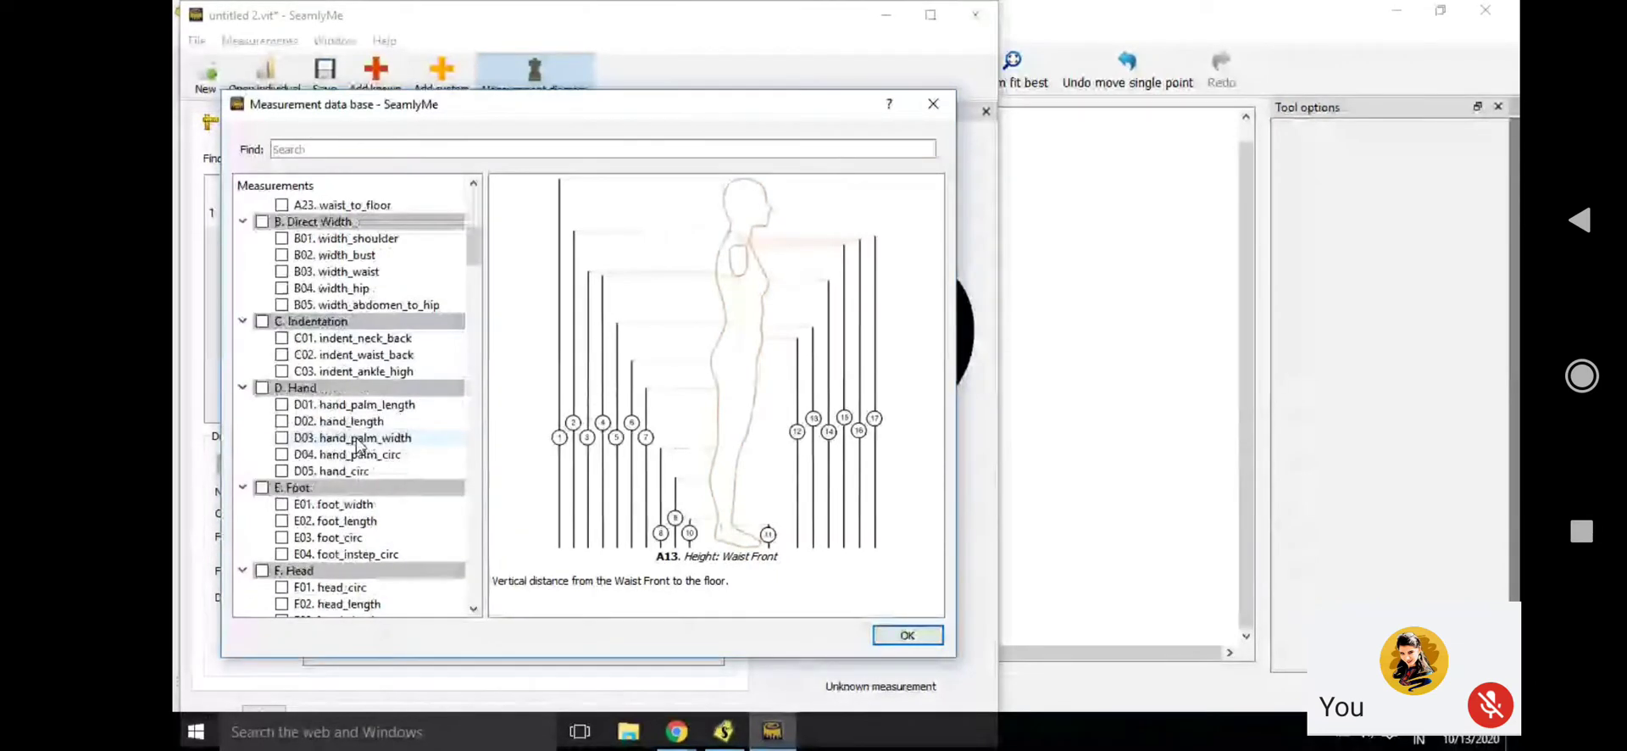
{"action": "scroll", "coordinate": [358, 447], "scroll_direction": "down", "scroll_amount": 1}
Examine the diagrams and descriptions of individual indentation, hand, foot, head and circumference measurements in the database
{"action": "left_click", "coordinate": [359, 338]}
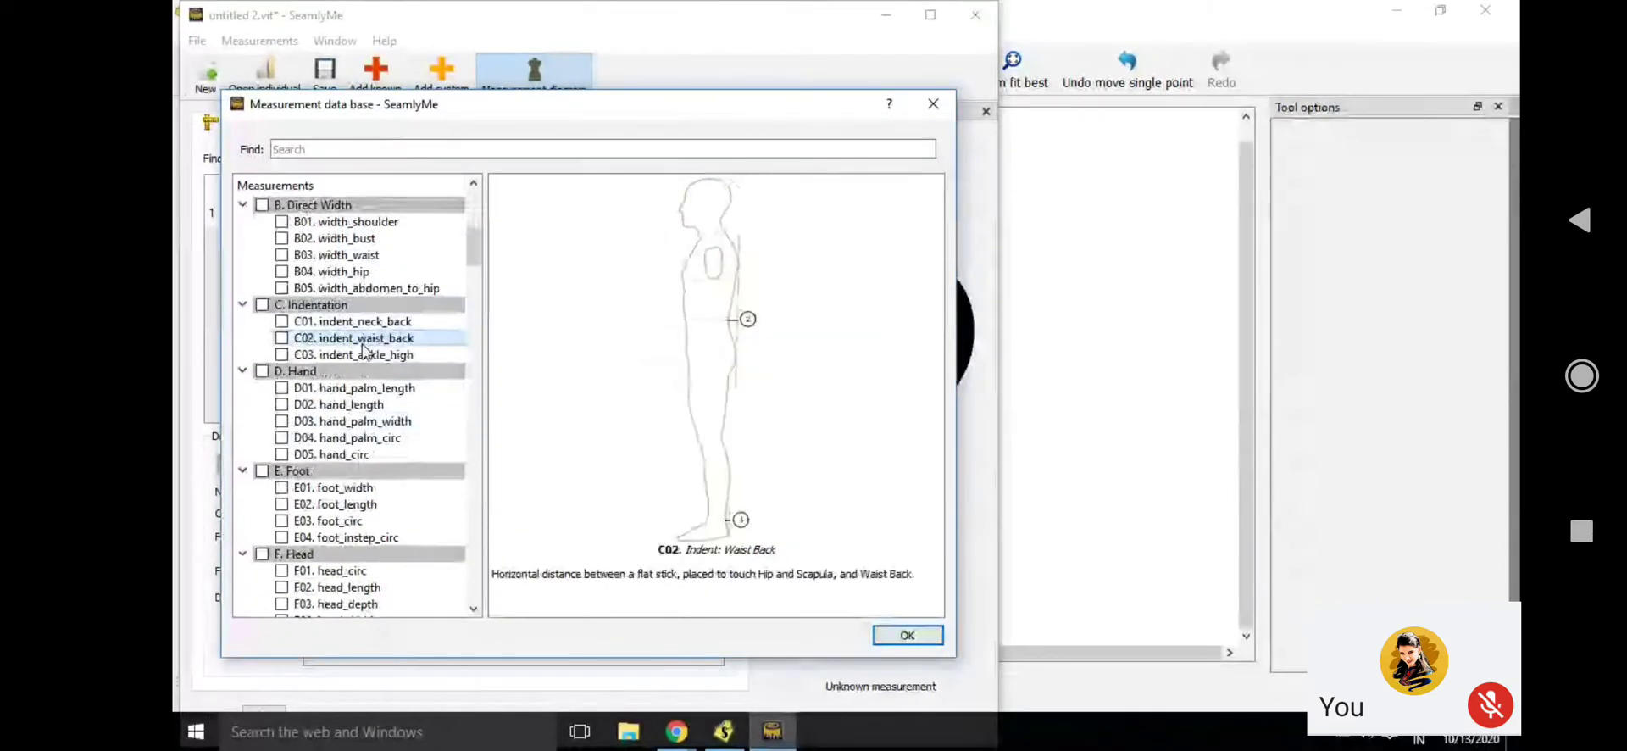
{"action": "scroll", "coordinate": [381, 415], "scroll_direction": "down", "scroll_amount": 2}
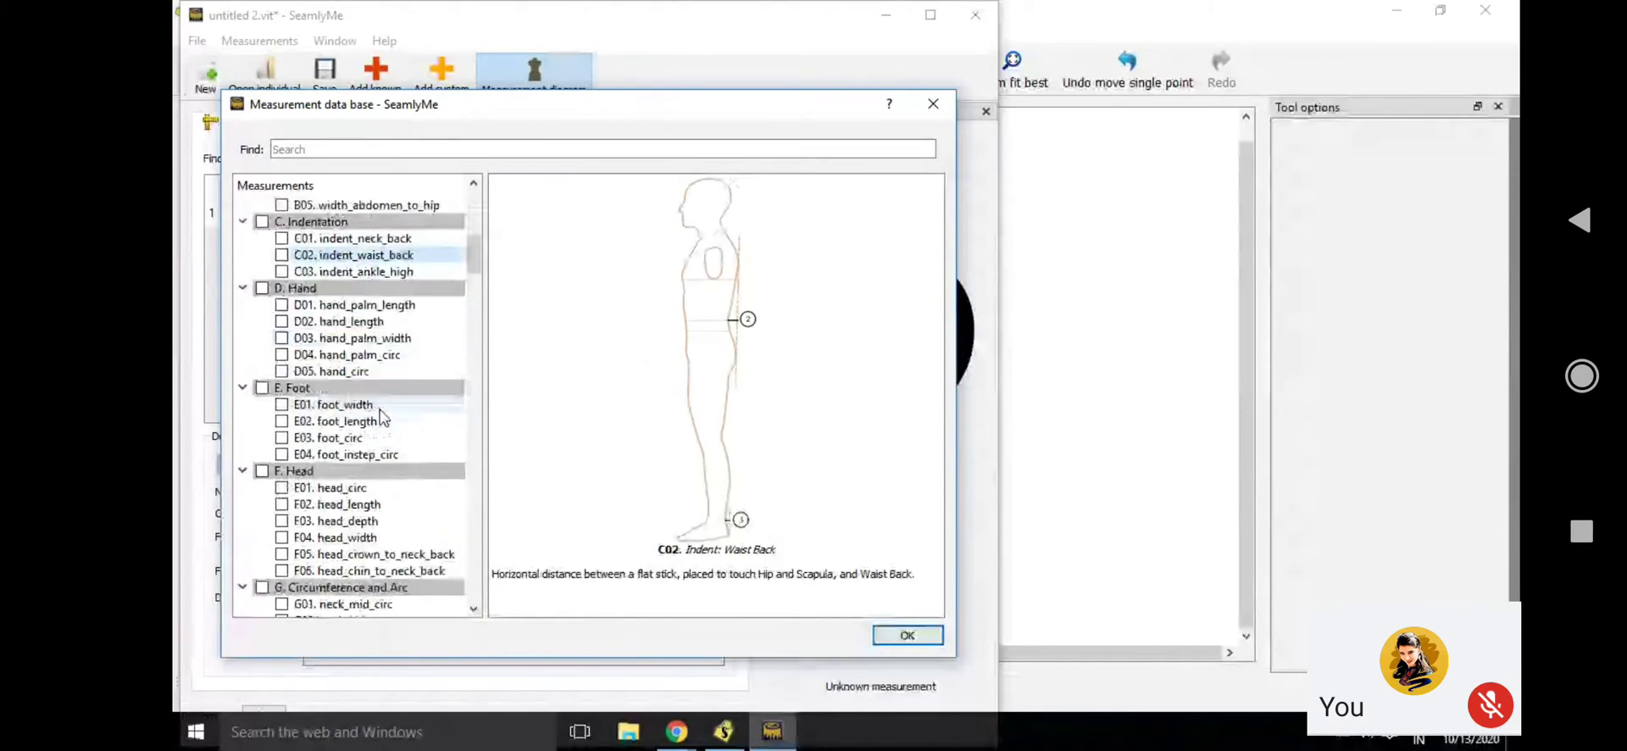
{"action": "left_click", "coordinate": [385, 338]}
{"action": "left_click", "coordinate": [381, 421]}
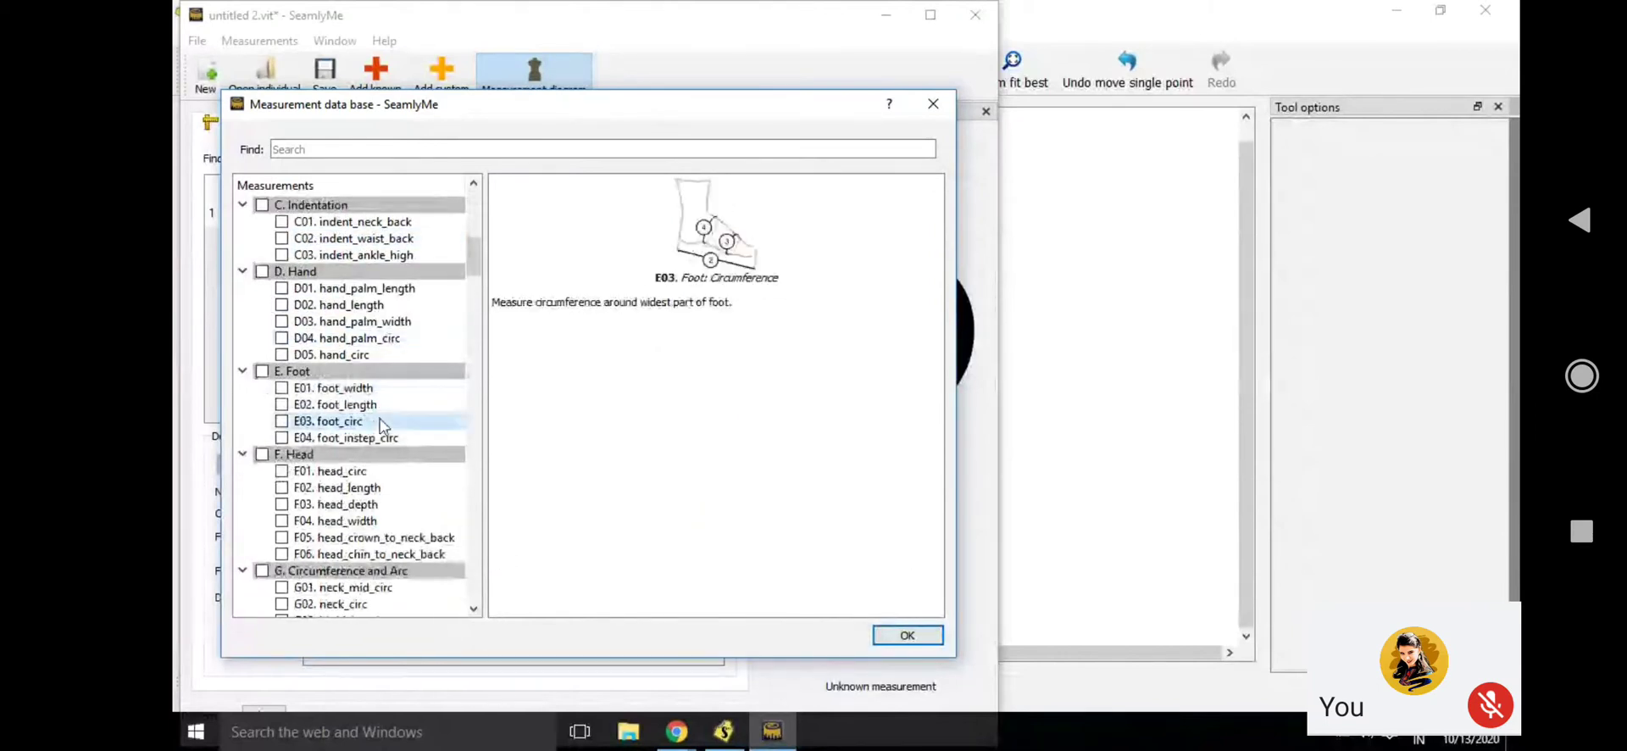
{"action": "scroll", "coordinate": [381, 424], "scroll_direction": "down", "scroll_amount": 2}
{"action": "left_click", "coordinate": [380, 421]}
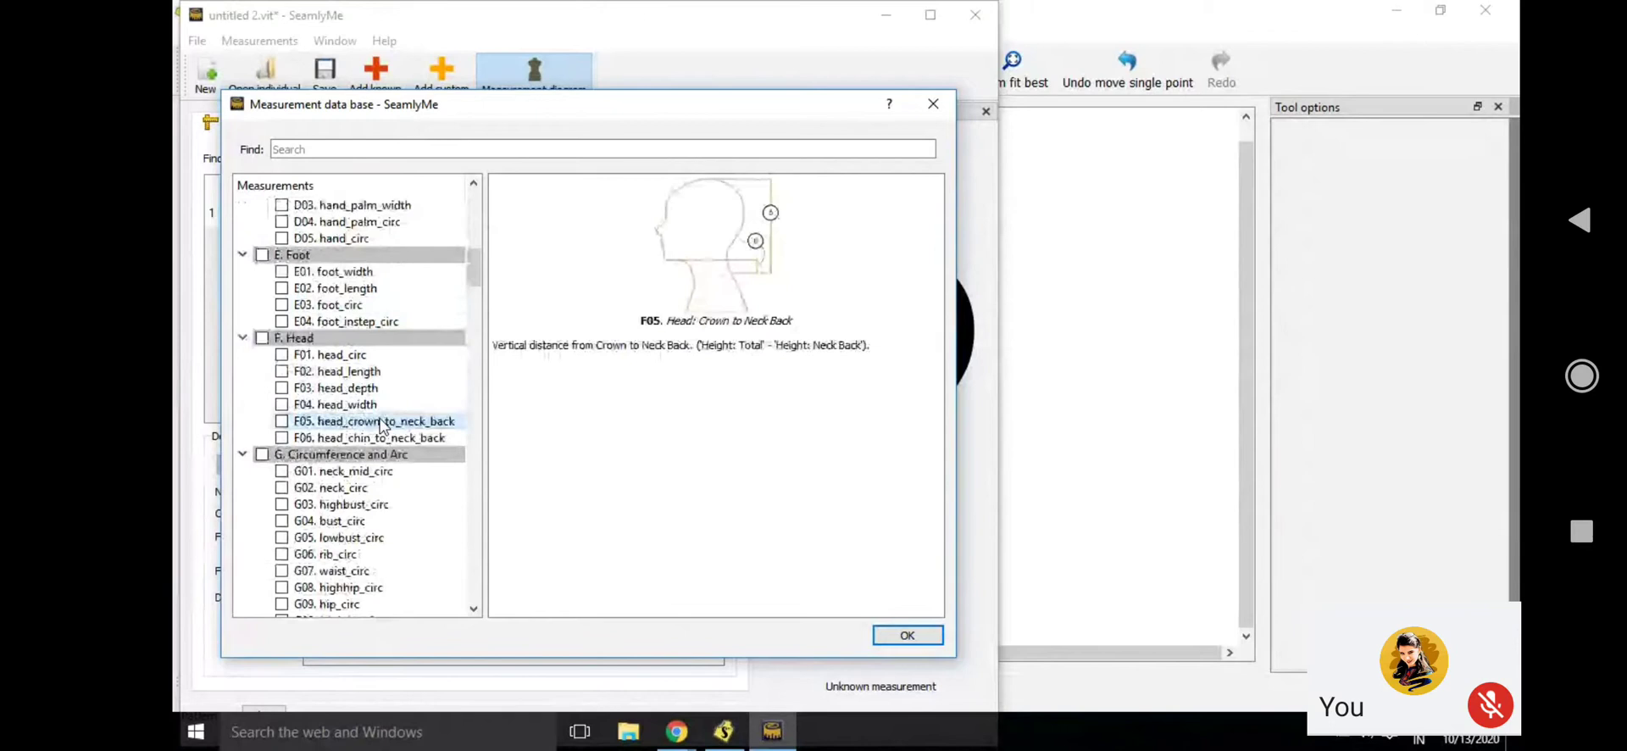
{"action": "scroll", "coordinate": [380, 421], "scroll_direction": "down", "scroll_amount": 2}
{"action": "left_click", "coordinate": [381, 421]}
{"action": "scroll", "coordinate": [380, 424], "scroll_direction": "down", "scroll_amount": 4}
{"action": "scroll", "coordinate": [380, 424], "scroll_direction": "down", "scroll_amount": 8}
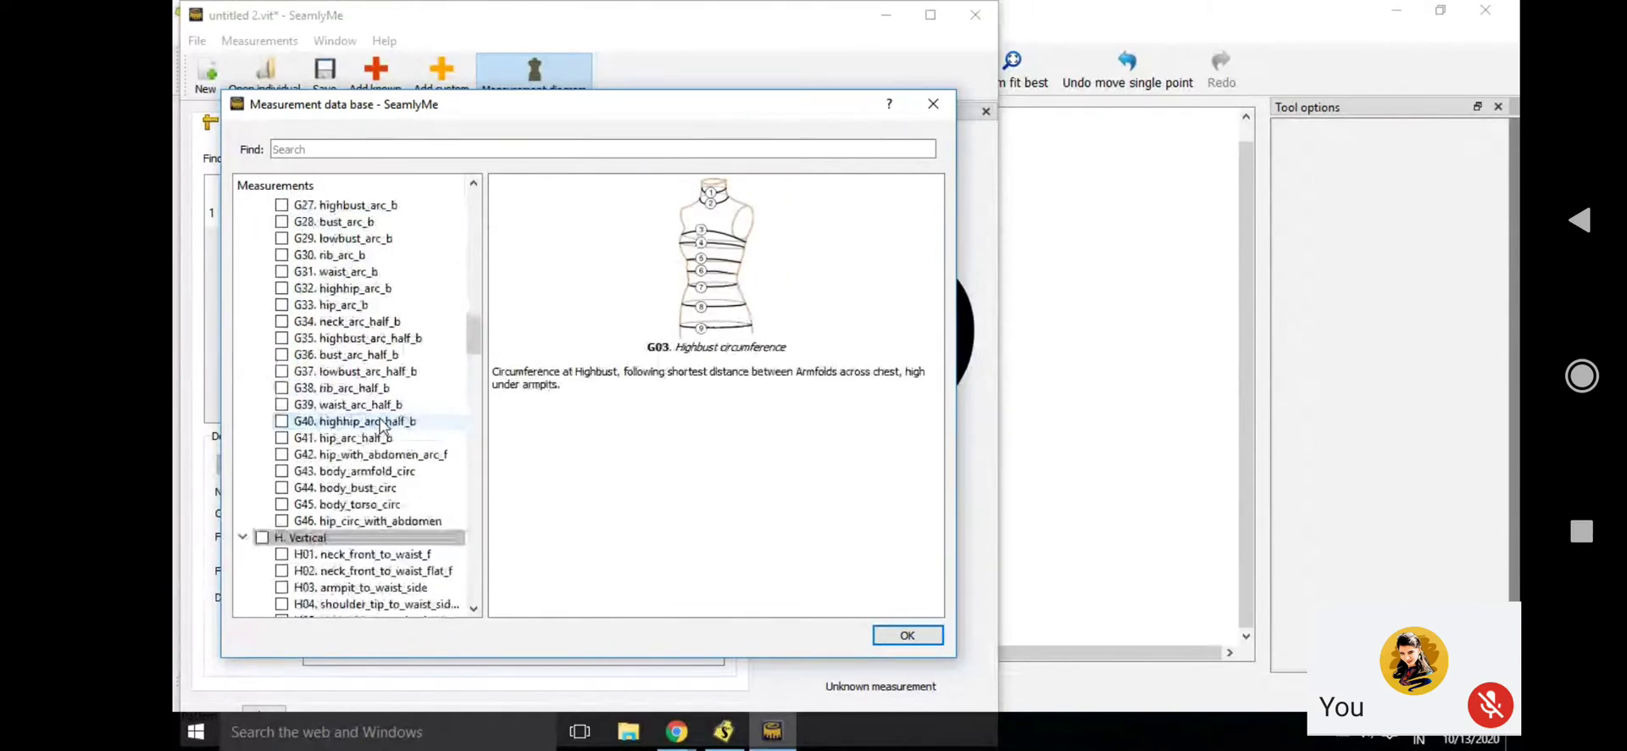
Review the neck and armpit to waist measurements in the Vertical group and select H04, Shoulder Tip to Waist Side, front
{"action": "scroll", "coordinate": [383, 423], "scroll_direction": "down", "scroll_amount": 5}
{"action": "left_click", "coordinate": [383, 321]}
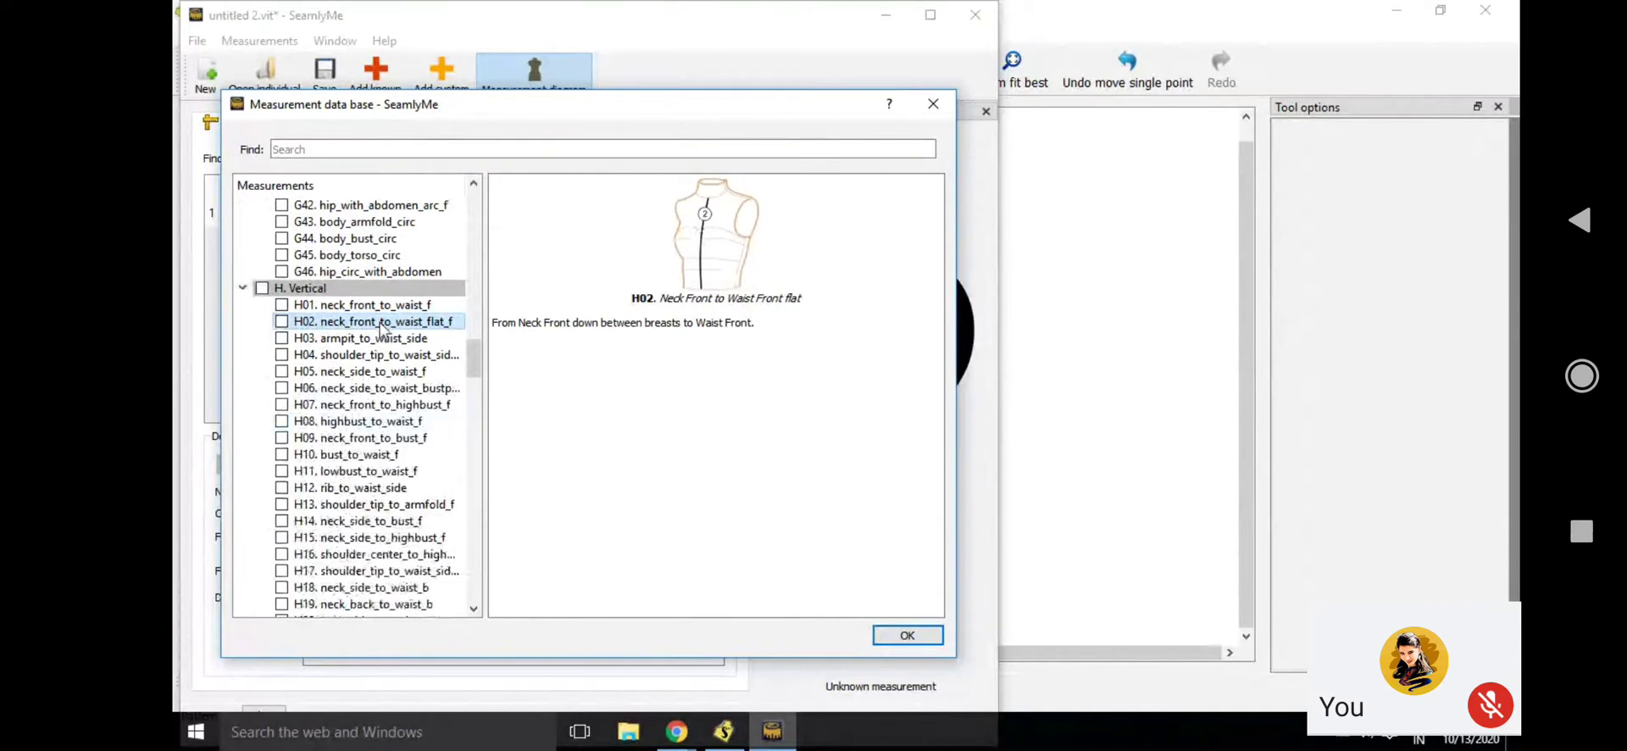
{"action": "left_click", "coordinate": [364, 308]}
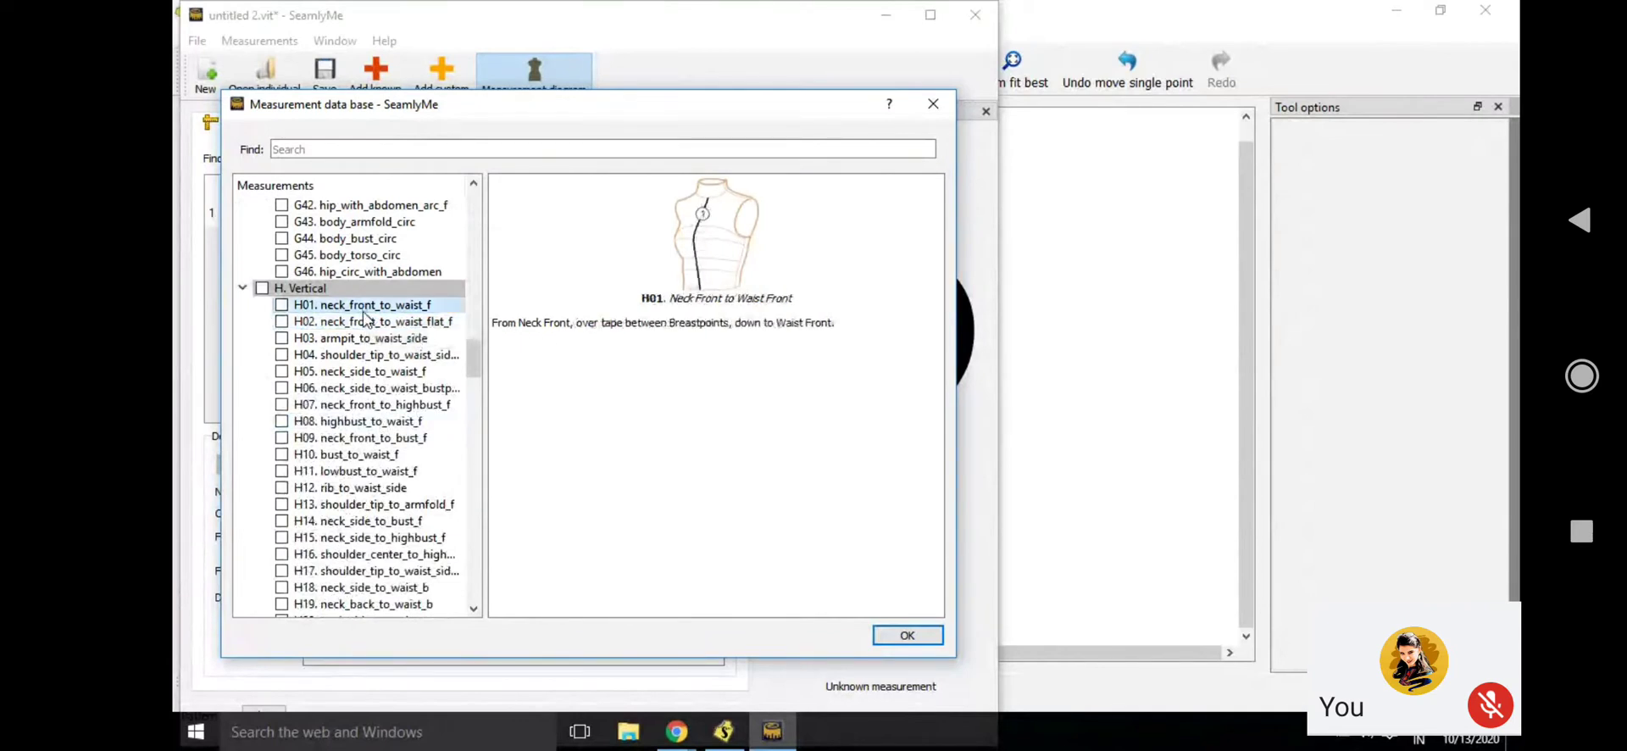
{"action": "left_click", "coordinate": [370, 338]}
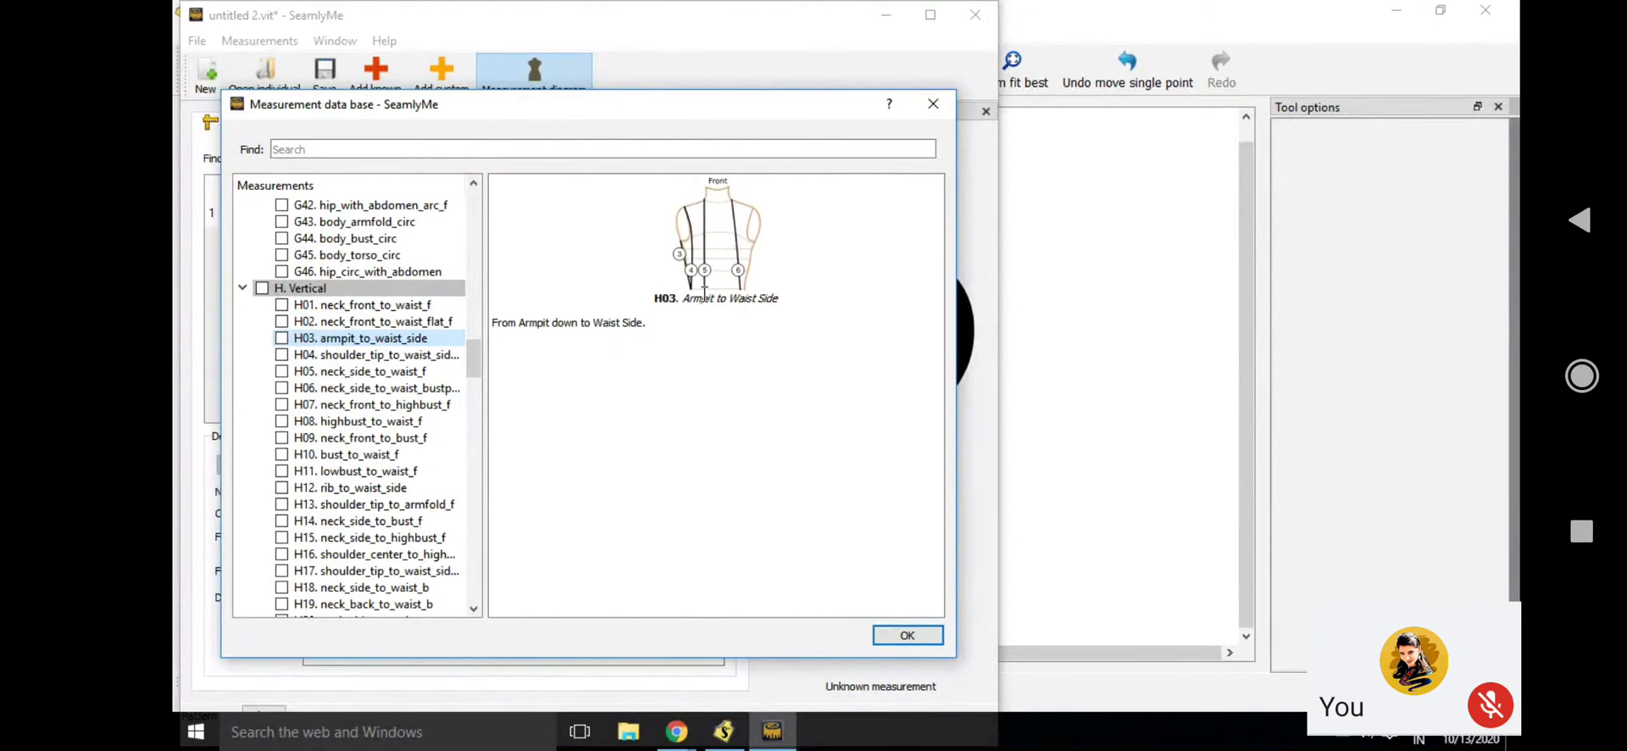
{"action": "left_click", "coordinate": [283, 355]}
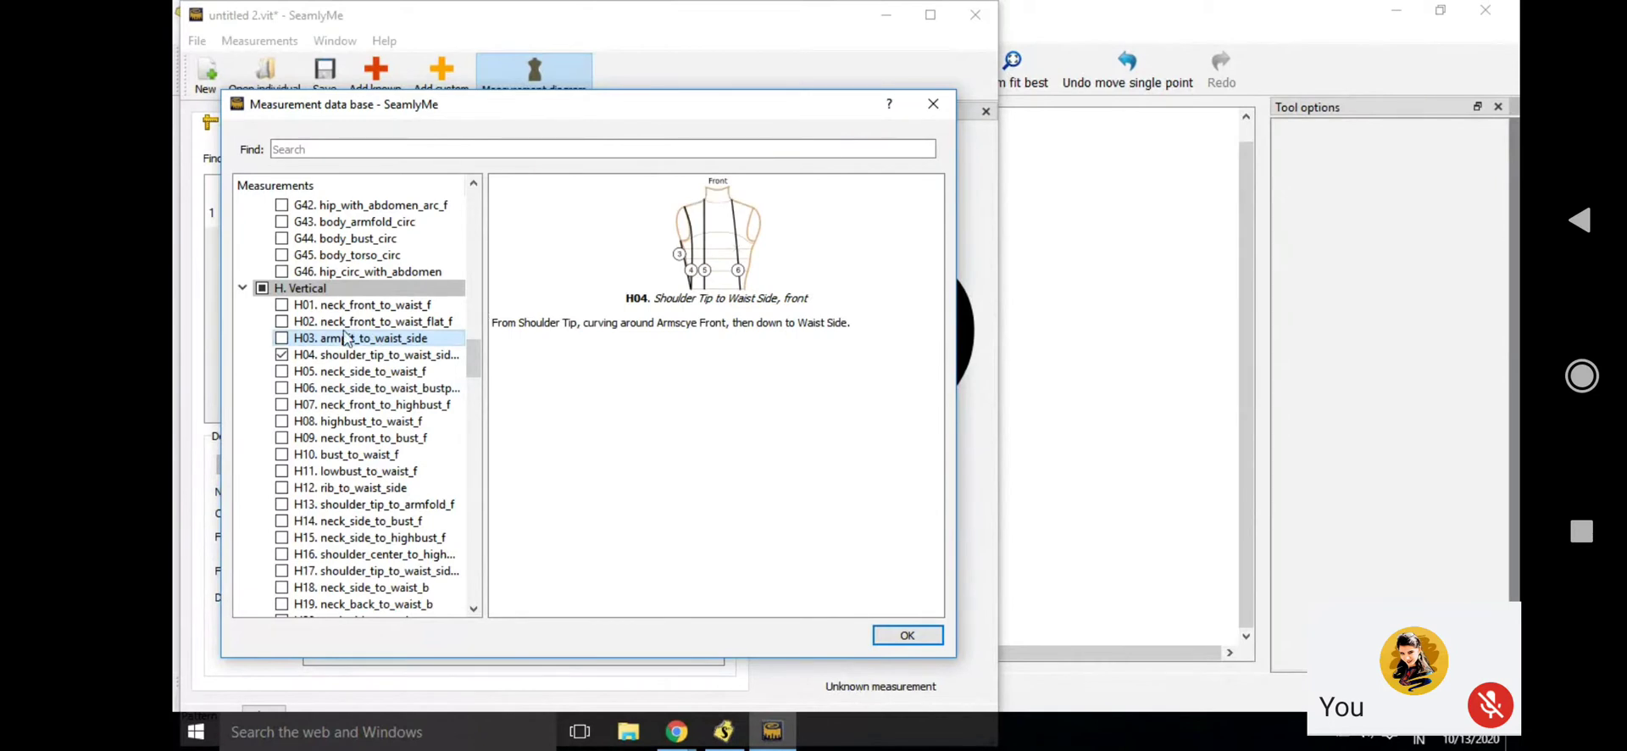
Deselect H04, Shoulder Tip to Waist Side, front, and select H05, Neck Side to Waist level, front, instead
{"action": "left_click", "coordinate": [281, 354]}
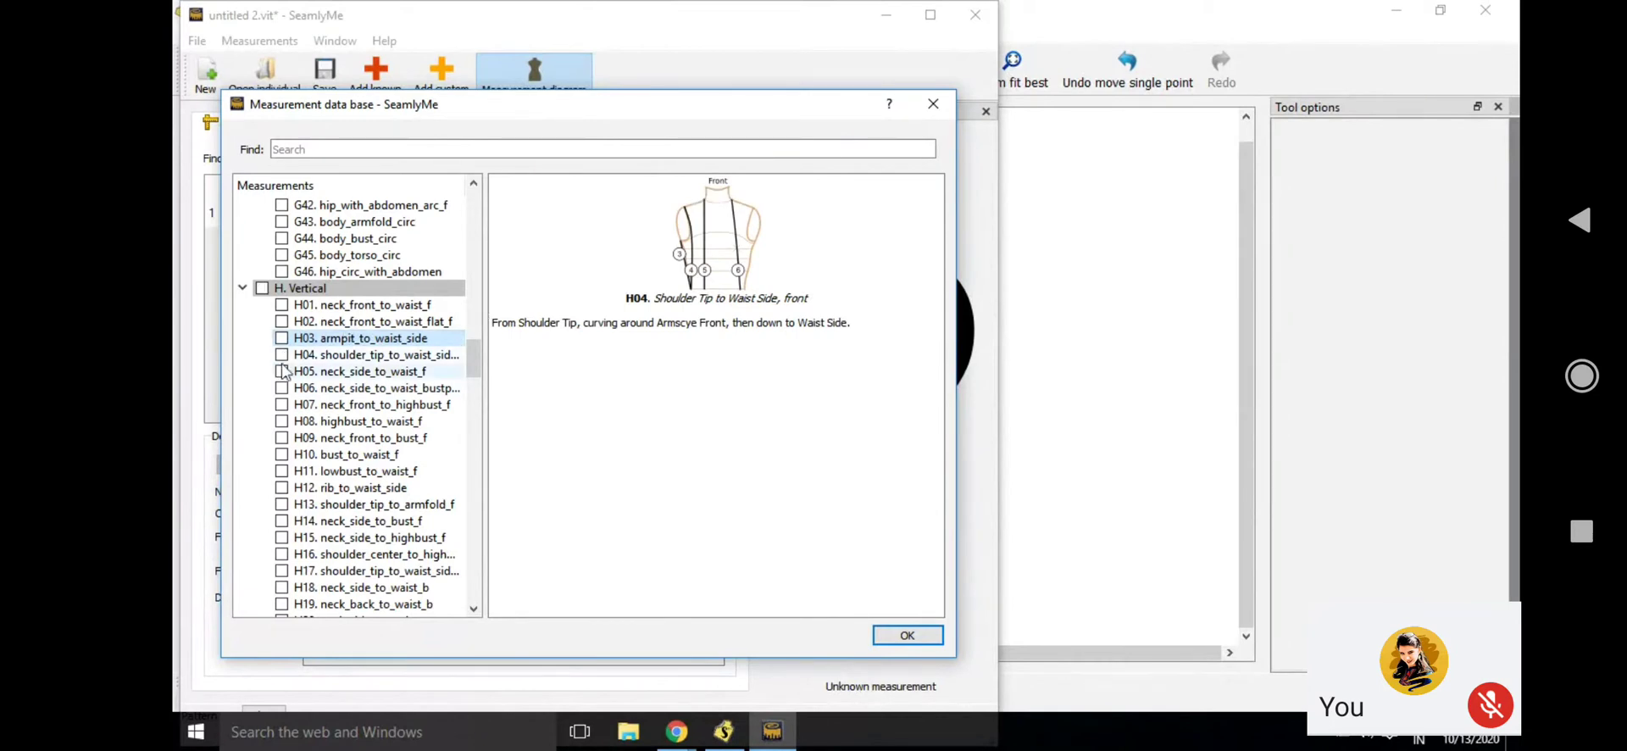
{"action": "left_click", "coordinate": [282, 371]}
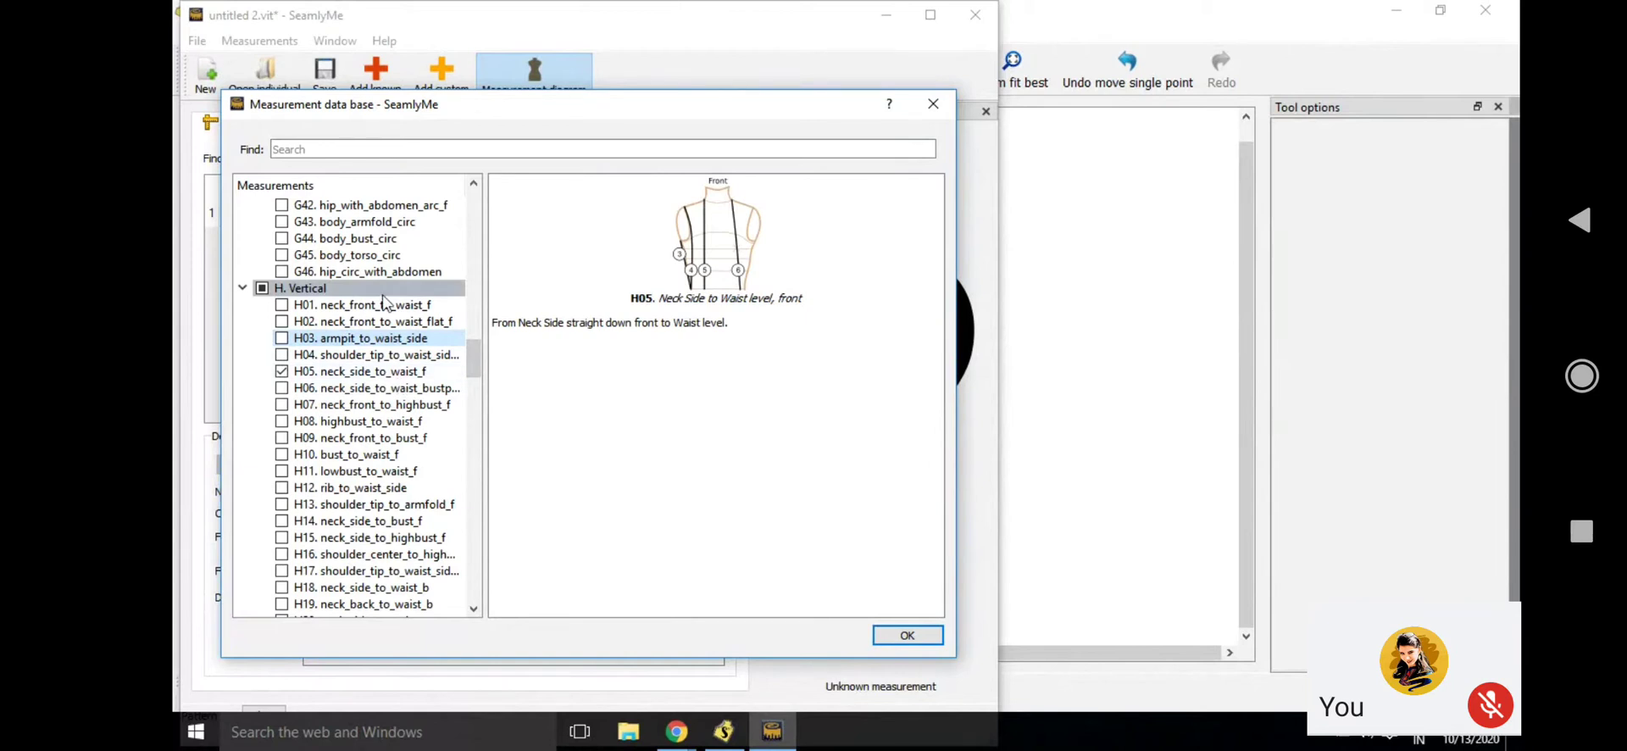
Select the bust (G04), waist (G07) and neck (G02) circumference measurements in the Circumference and Arc group
{"action": "scroll", "coordinate": [383, 302], "scroll_direction": "up", "scroll_amount": 1}
{"action": "scroll", "coordinate": [383, 303], "scroll_direction": "up", "scroll_amount": 4}
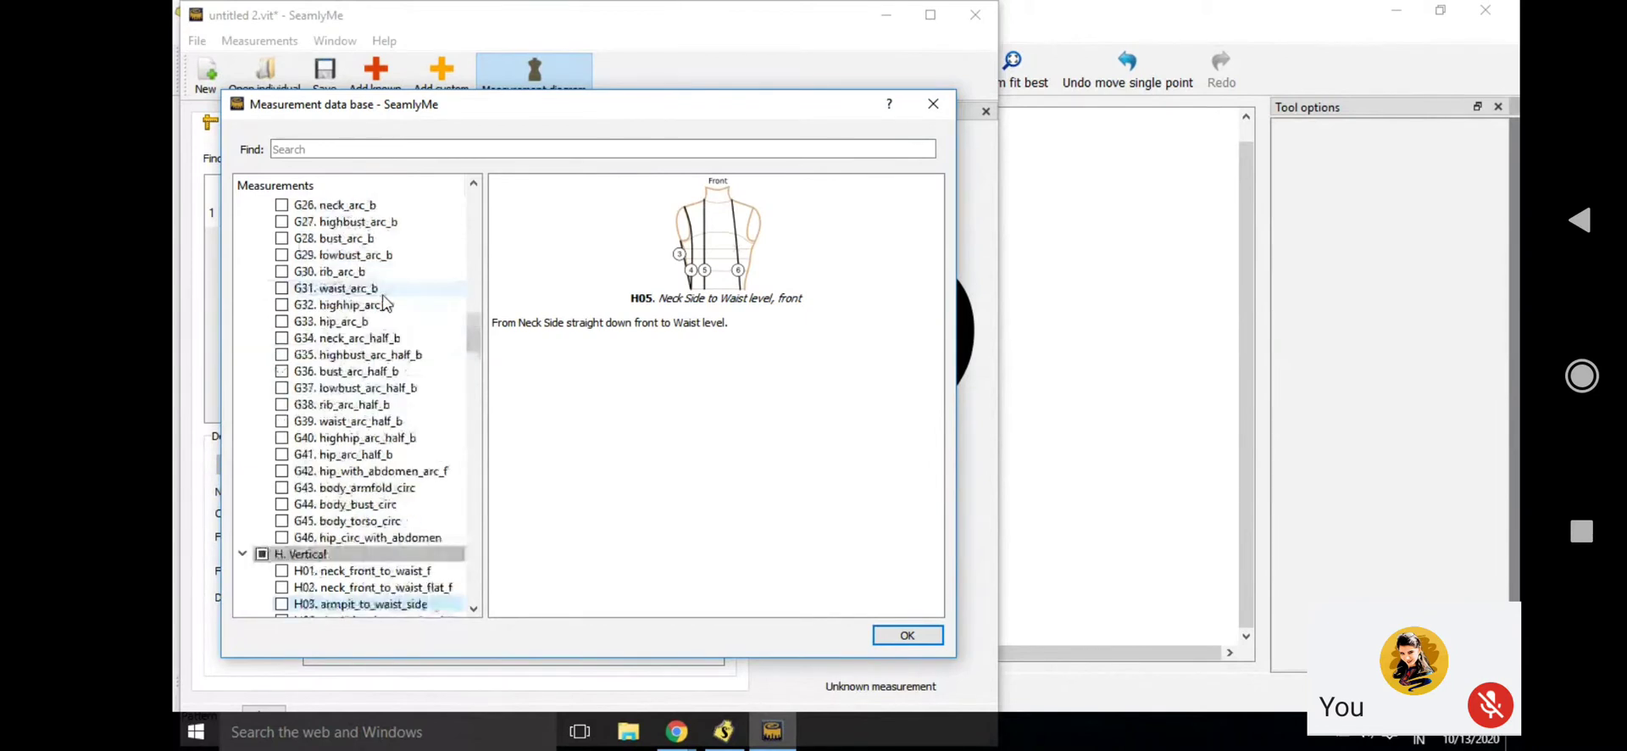
{"action": "scroll", "coordinate": [383, 302], "scroll_direction": "up", "scroll_amount": 6}
{"action": "scroll", "coordinate": [385, 302], "scroll_direction": "up", "scroll_amount": 5}
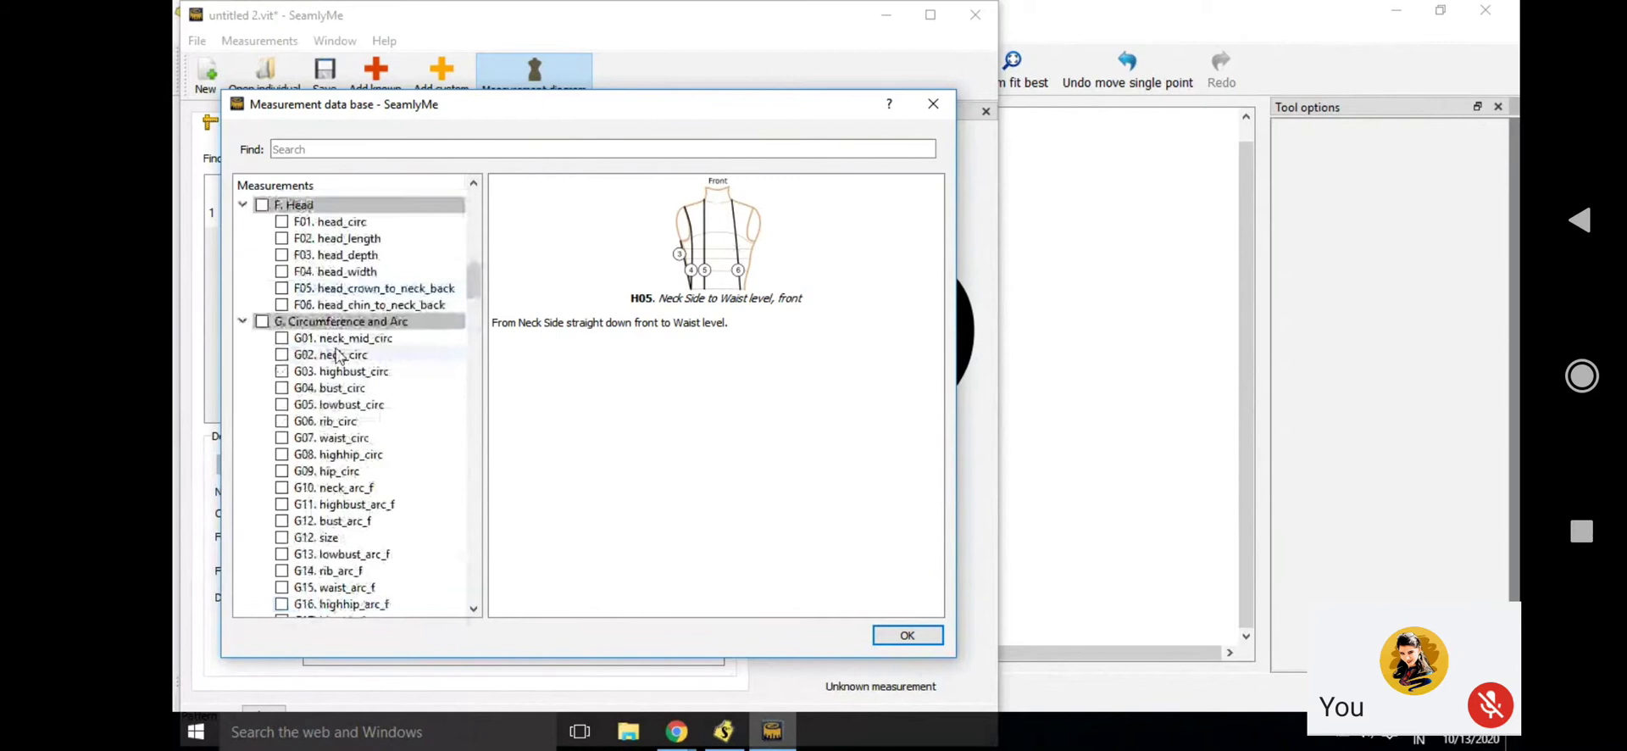
{"action": "left_click", "coordinate": [337, 390]}
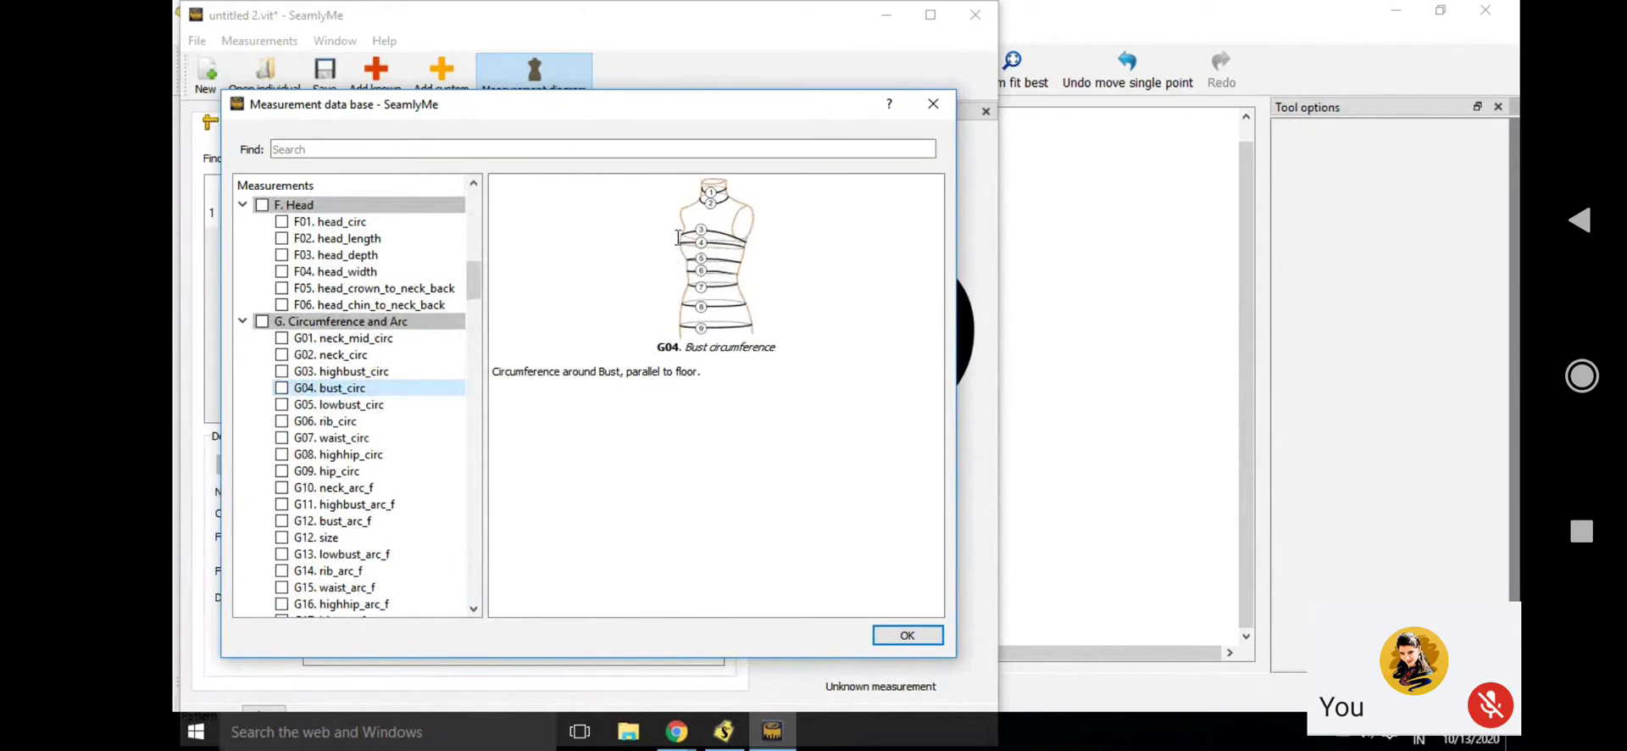
{"action": "left_click", "coordinate": [283, 388]}
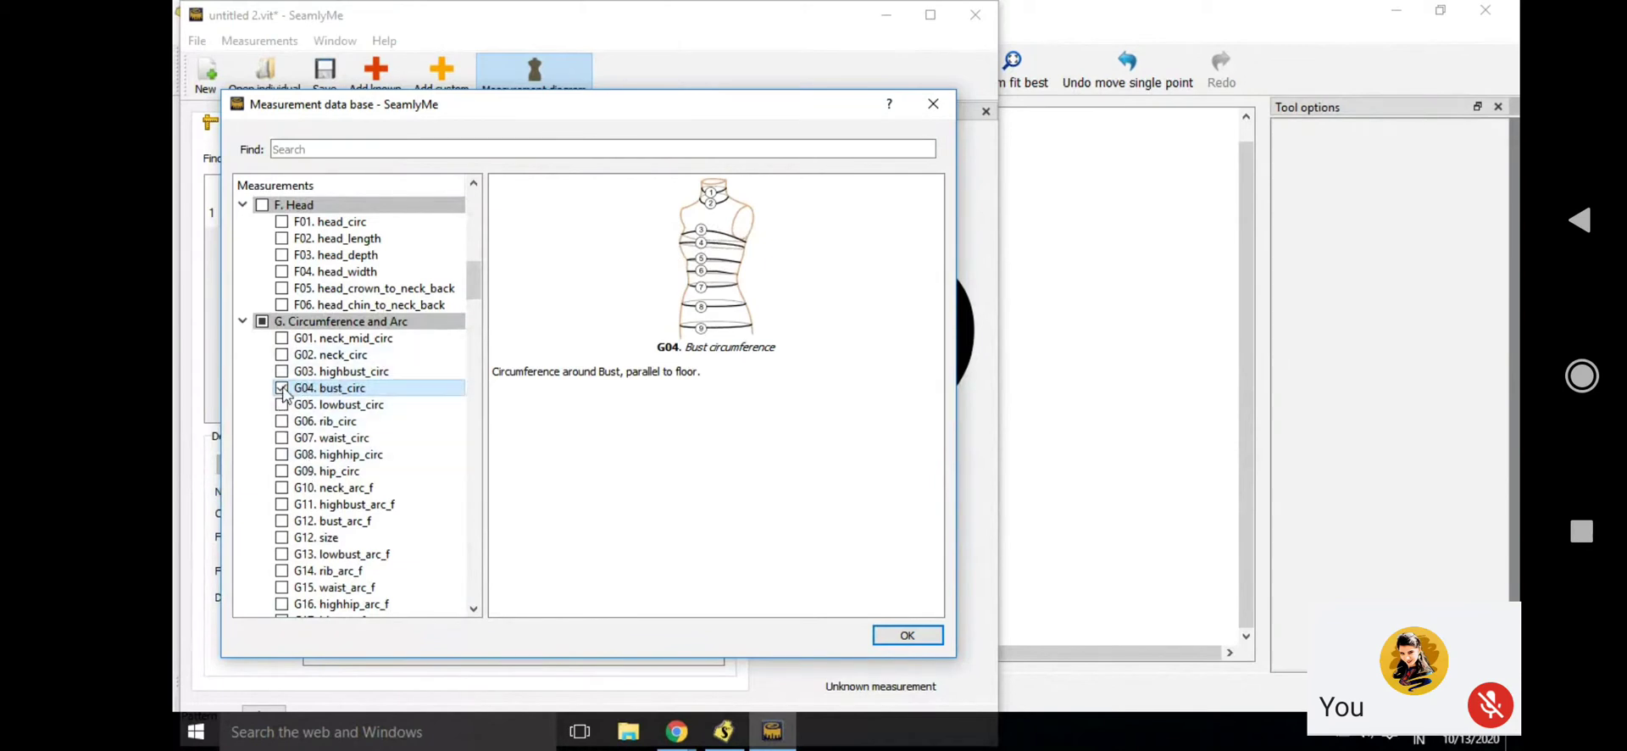
{"action": "left_click", "coordinate": [281, 437]}
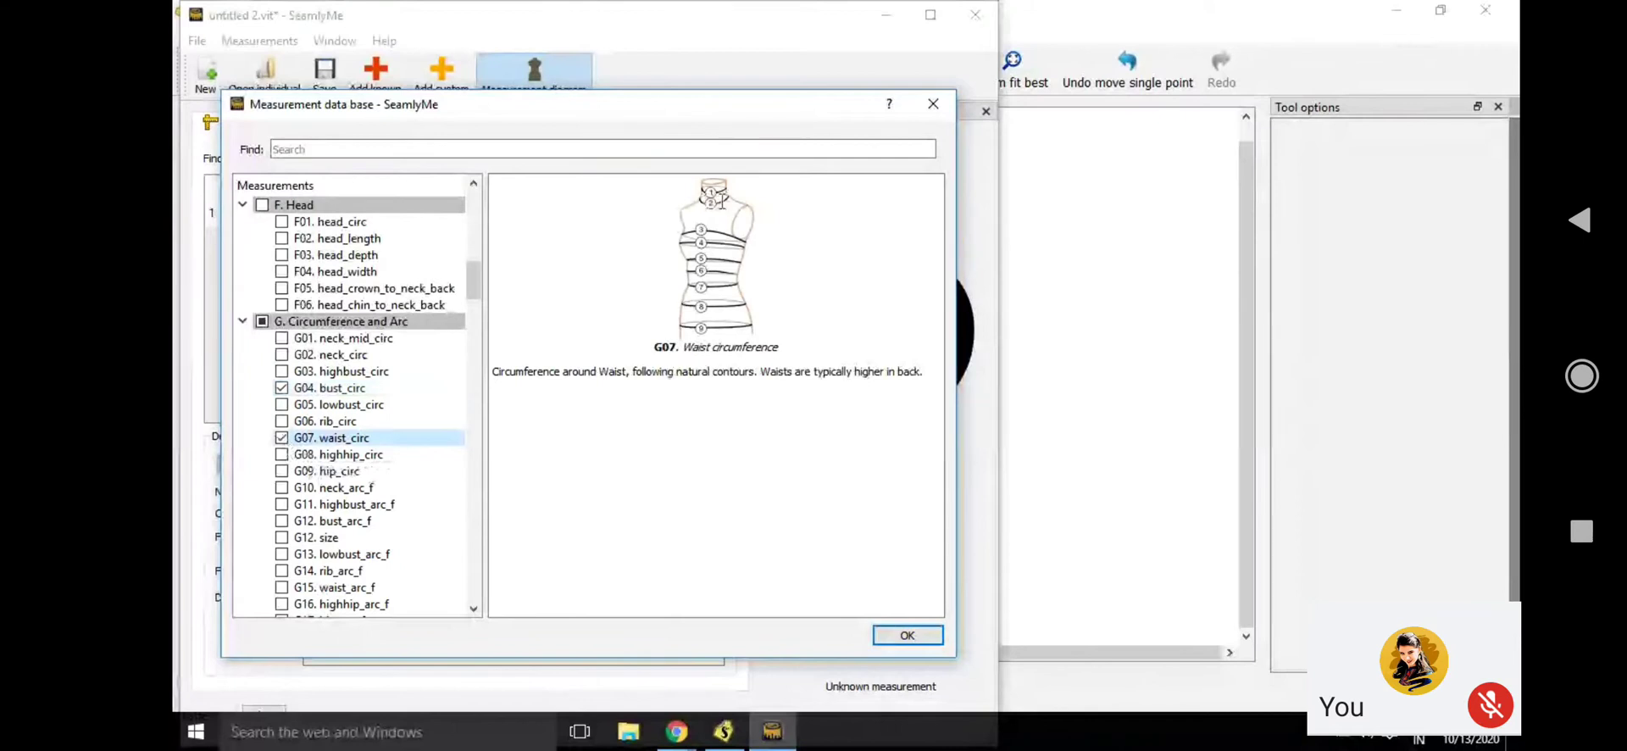
{"action": "left_click", "coordinate": [282, 355]}
Search the measurement database for "shoulder"
{"action": "scroll", "coordinate": [313, 511], "scroll_direction": "down", "scroll_amount": 2}
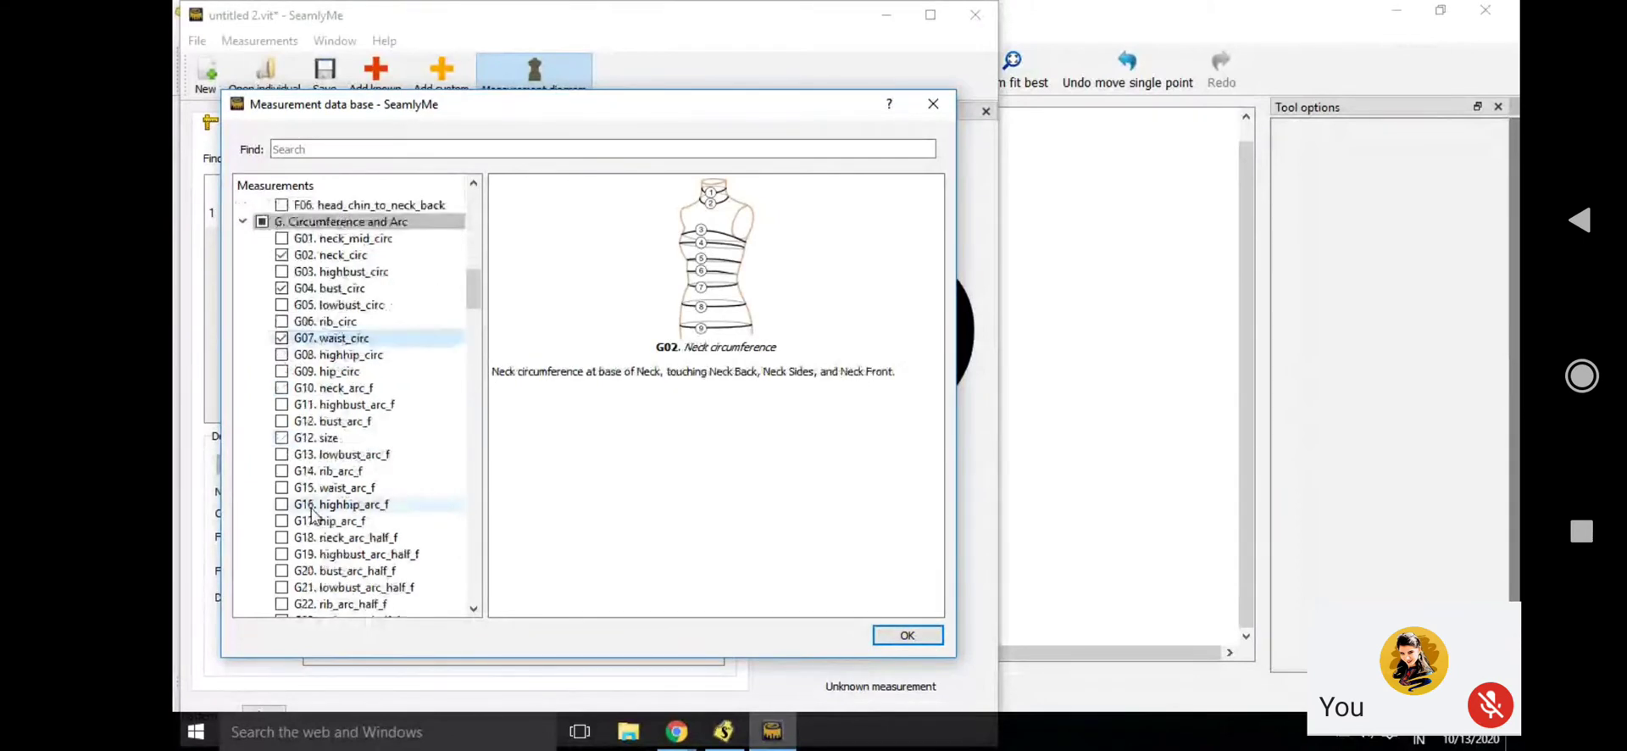
{"action": "scroll", "coordinate": [314, 511], "scroll_direction": "down", "scroll_amount": 3}
{"action": "scroll", "coordinate": [314, 511], "scroll_direction": "up", "scroll_amount": 9}
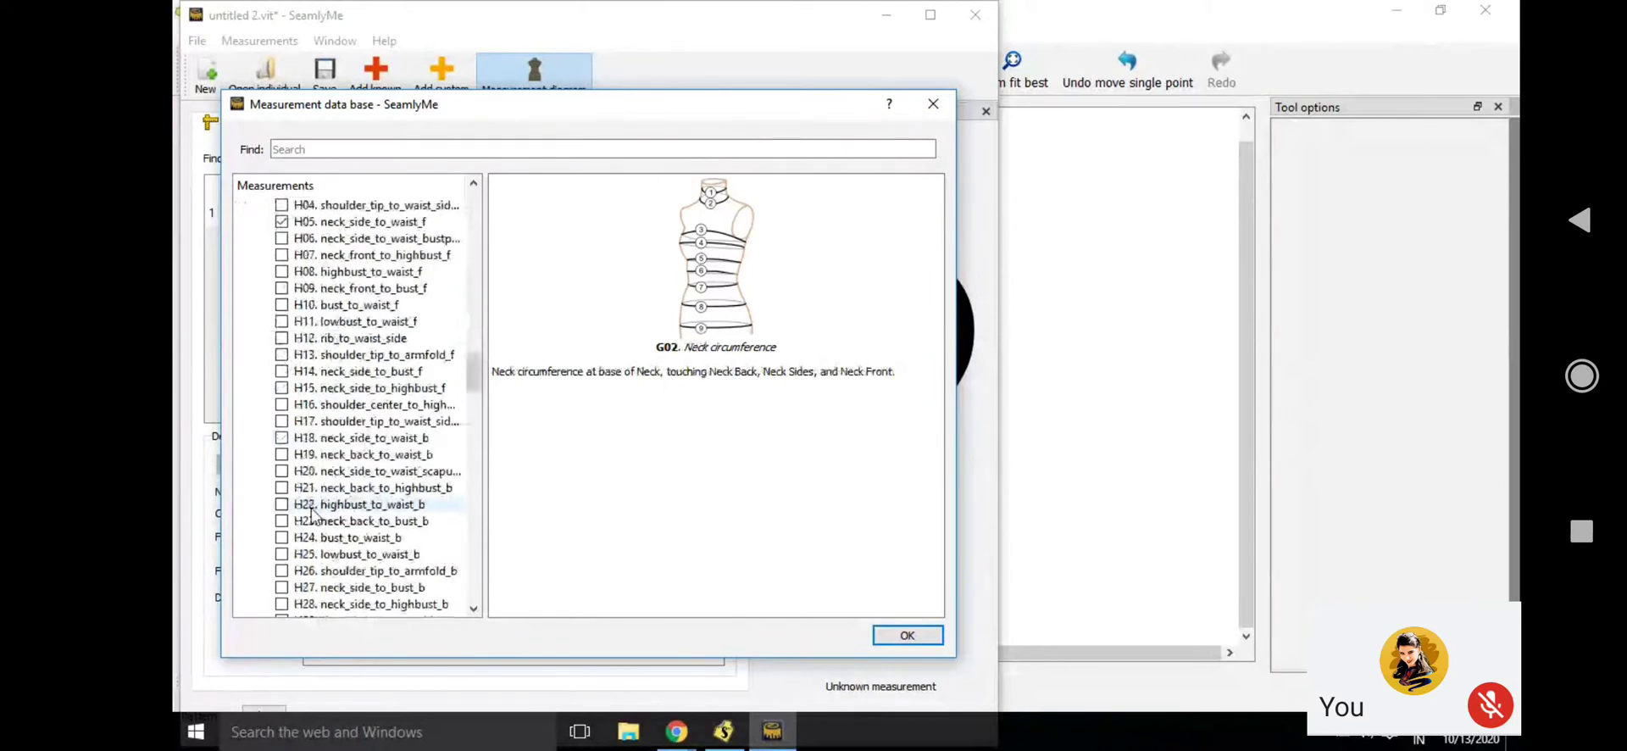
{"action": "left_click", "coordinate": [364, 148]}
{"action": "type", "text": "s"}
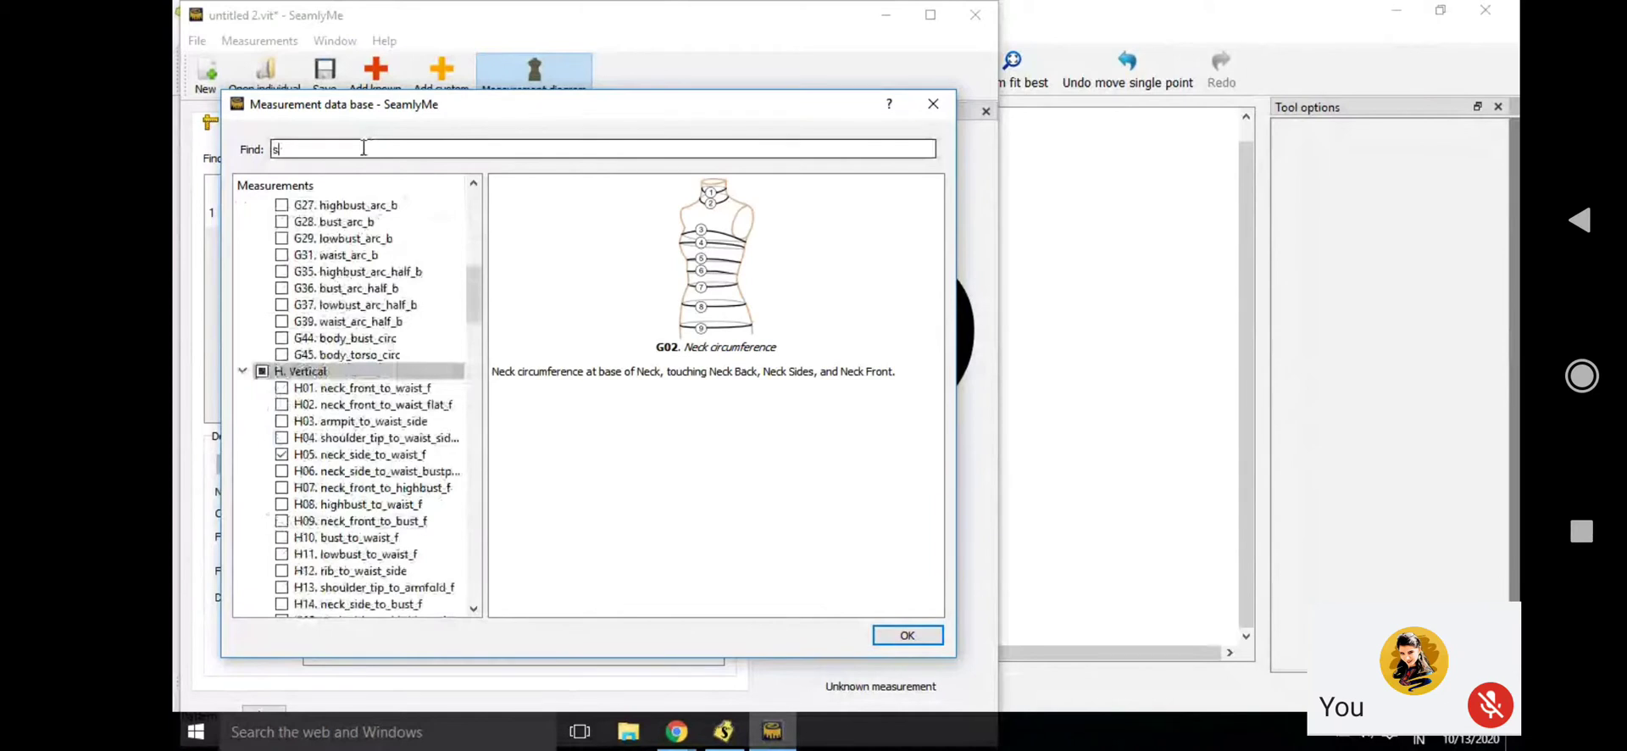
{"action": "type", "text": "holder"}
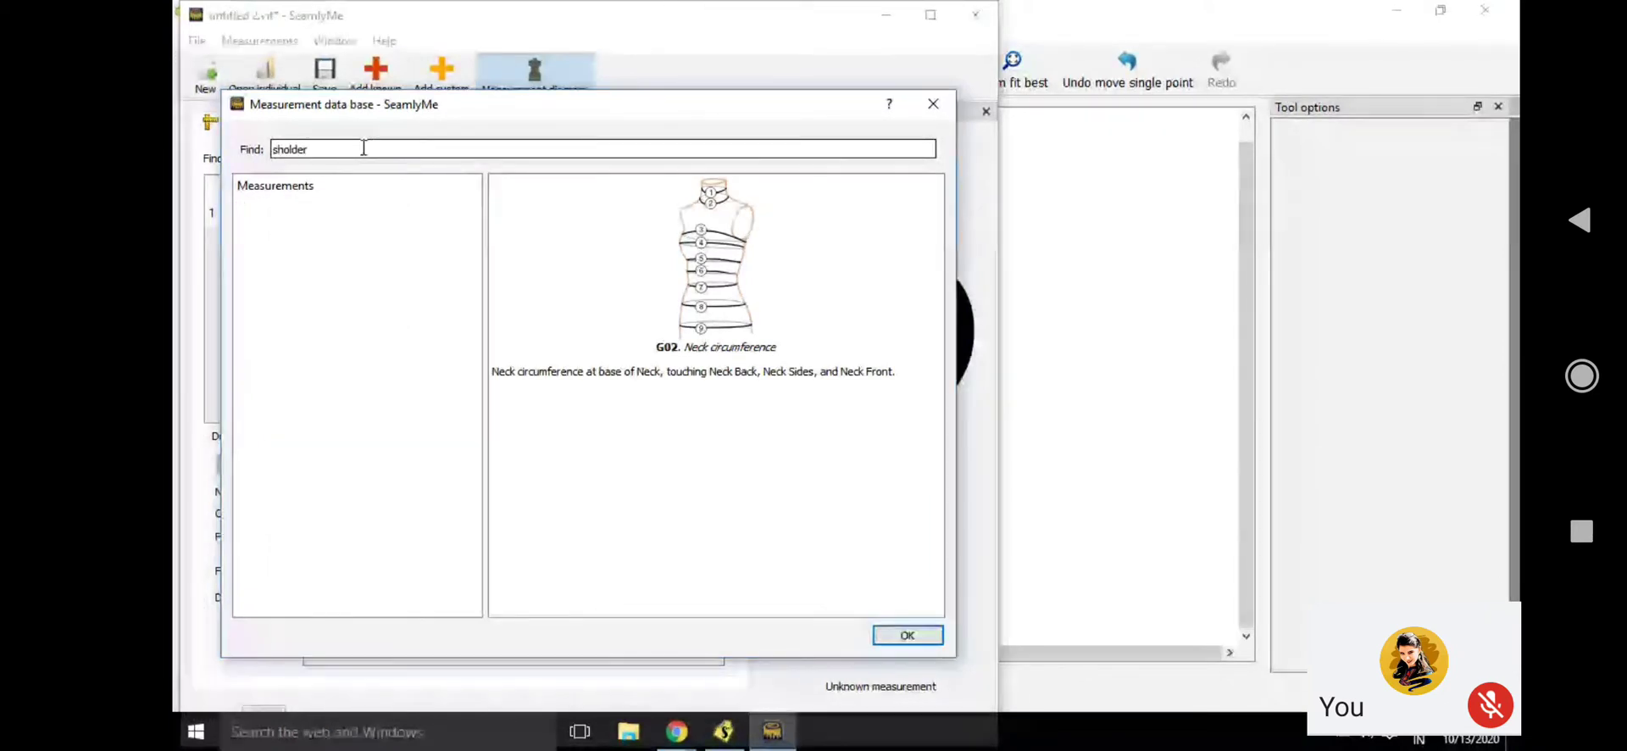
{"action": "left_click", "coordinate": [296, 153]}
{"action": "type", "text": "u"}
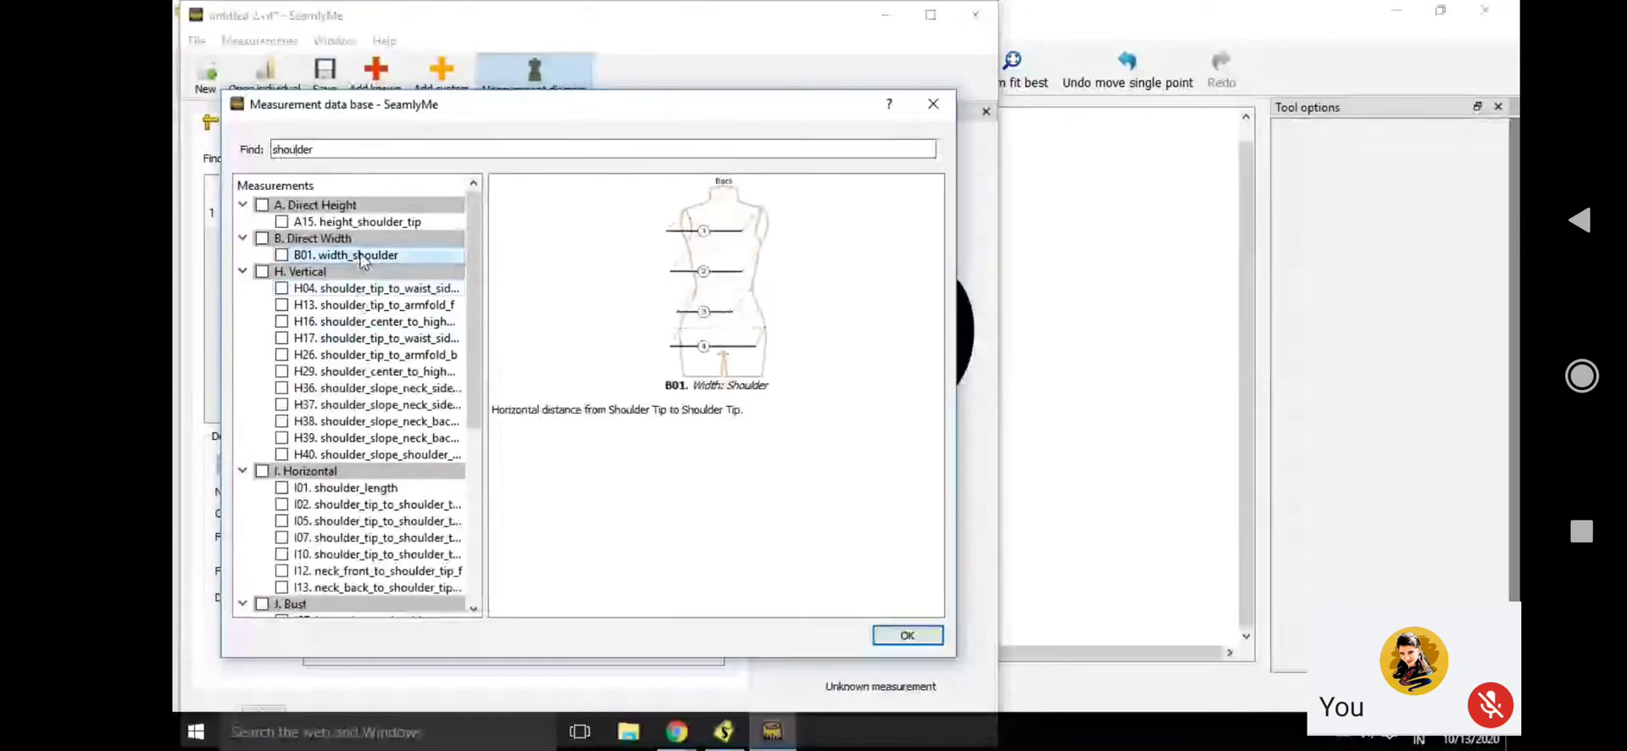
Compare the diagrams of the shoulder measurements and select I07, Shoulder Tip to Shoulder Tip, back
{"action": "left_click", "coordinate": [365, 222]}
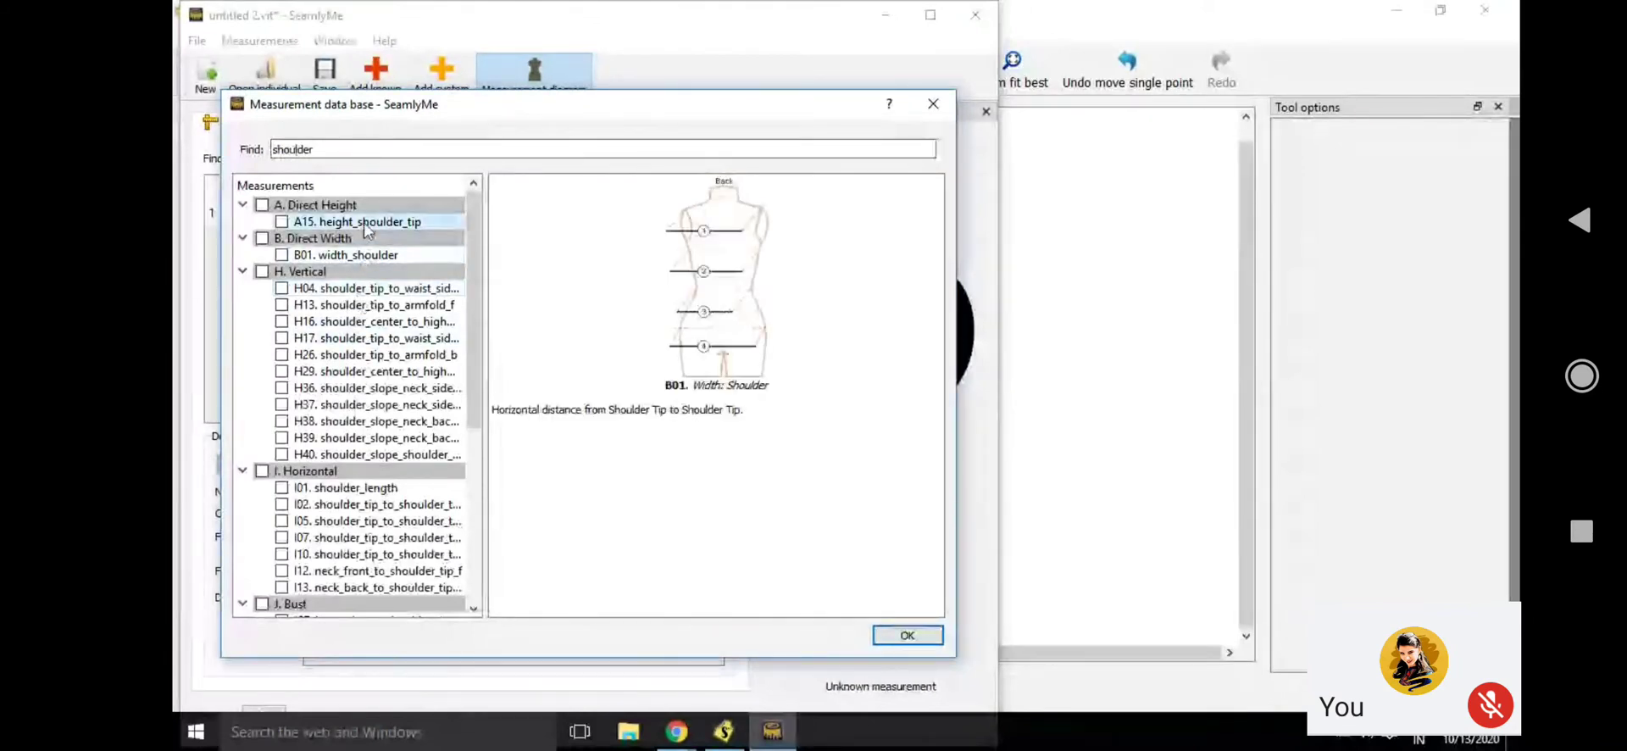
{"action": "left_click", "coordinate": [366, 289]}
{"action": "left_click", "coordinate": [370, 321]}
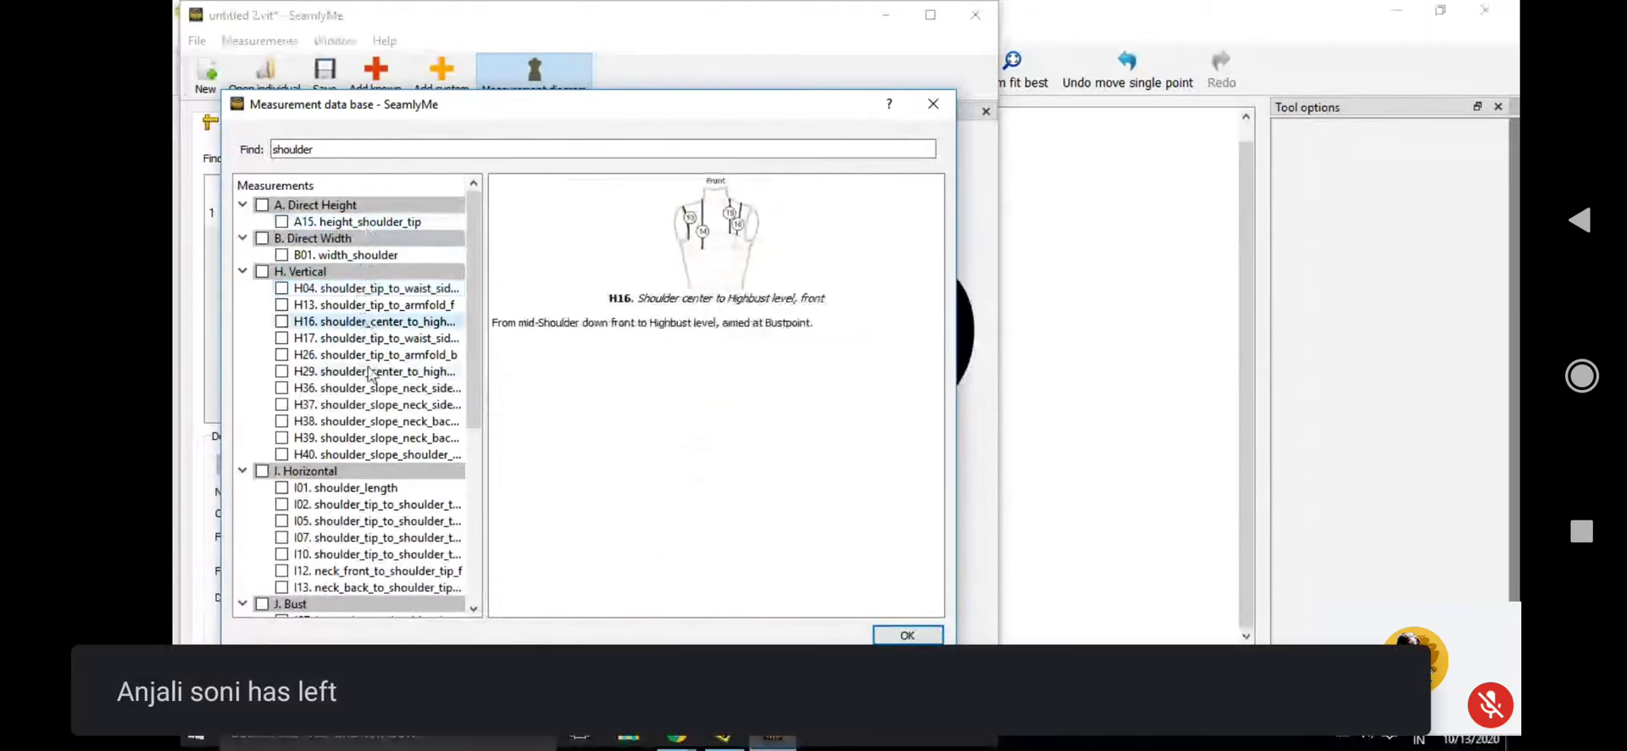
{"action": "left_click", "coordinate": [370, 421]}
{"action": "left_click", "coordinate": [365, 488]}
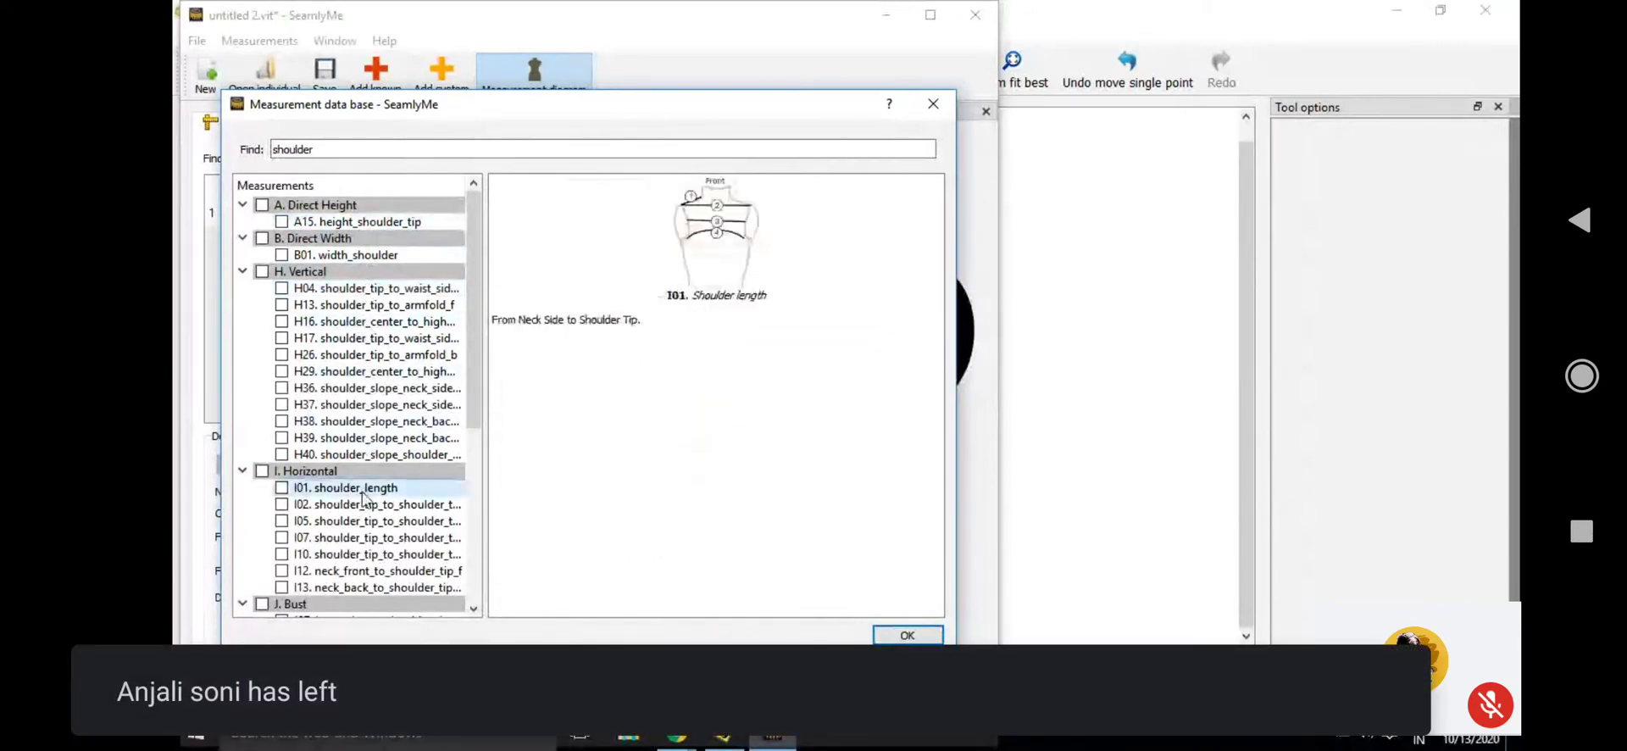
{"action": "scroll", "coordinate": [365, 498], "scroll_direction": "down", "scroll_amount": 1}
{"action": "left_click", "coordinate": [365, 500]}
{"action": "scroll", "coordinate": [365, 498], "scroll_direction": "down", "scroll_amount": 2}
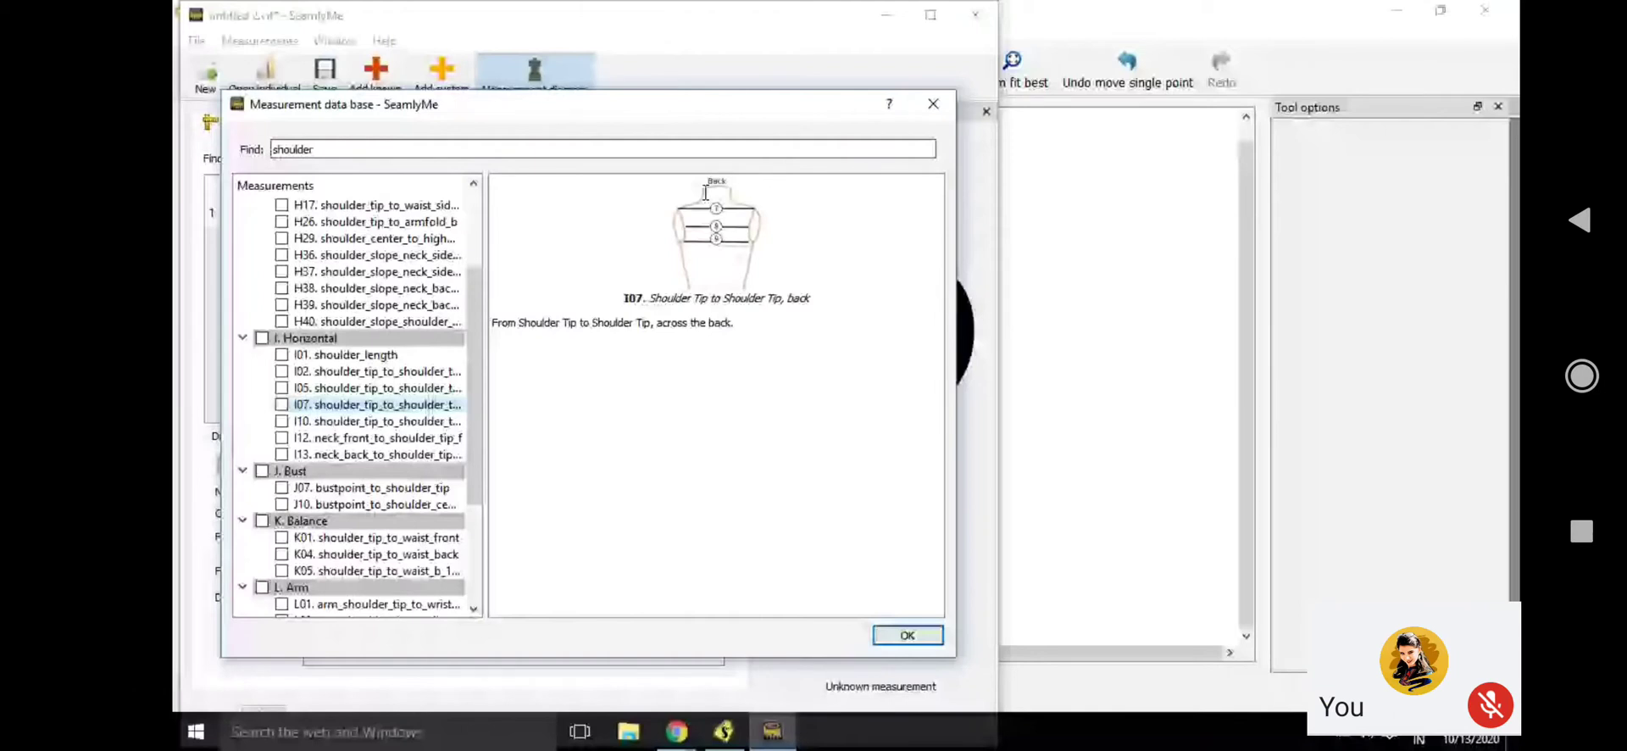
{"action": "key", "text": "space"}
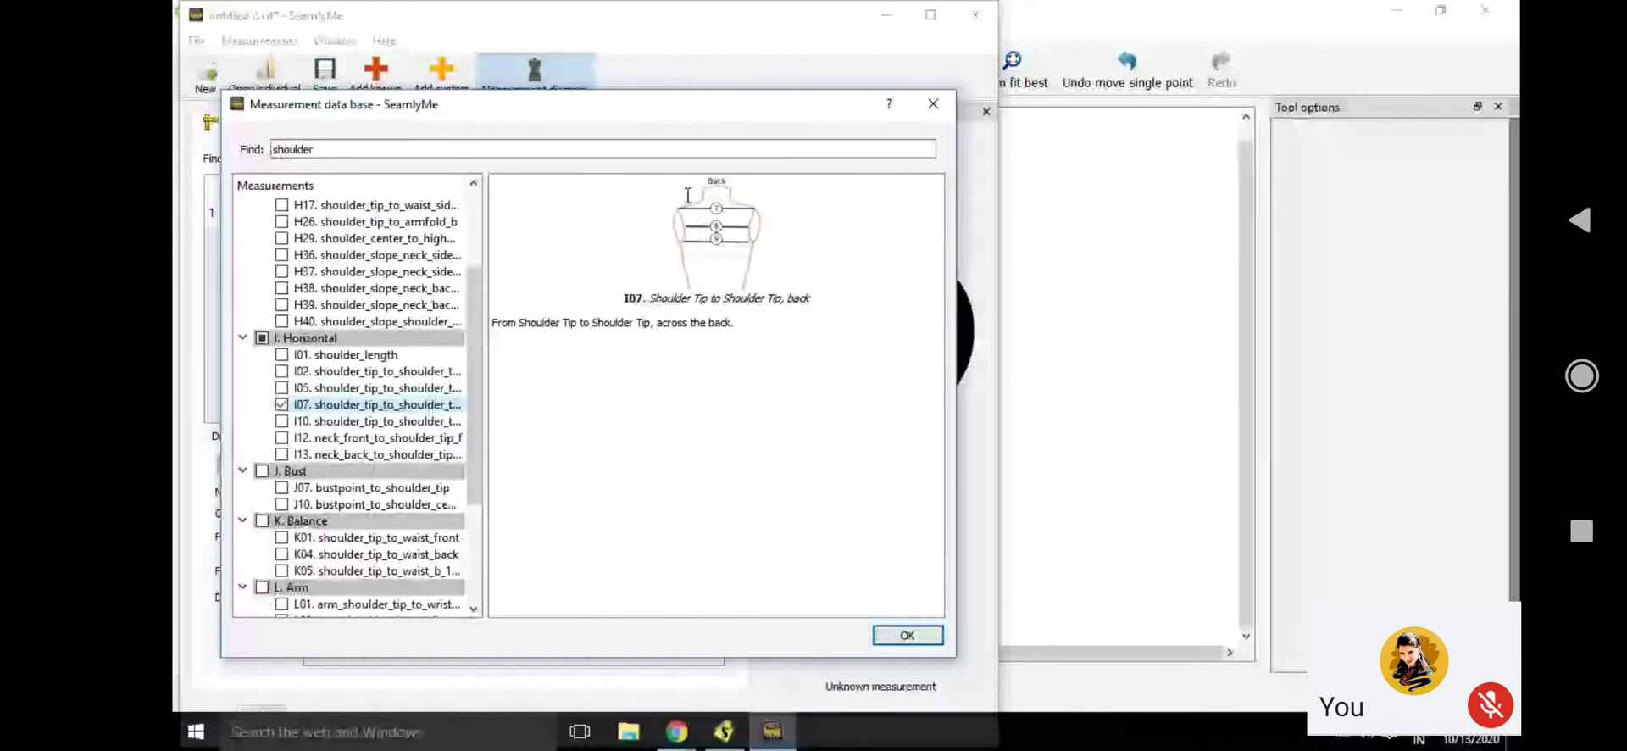
Replace the selected I07 with B01 width_shoulder and add all selected known measurements to the file
{"action": "scroll", "coordinate": [392, 391], "scroll_direction": "up", "scroll_amount": 3}
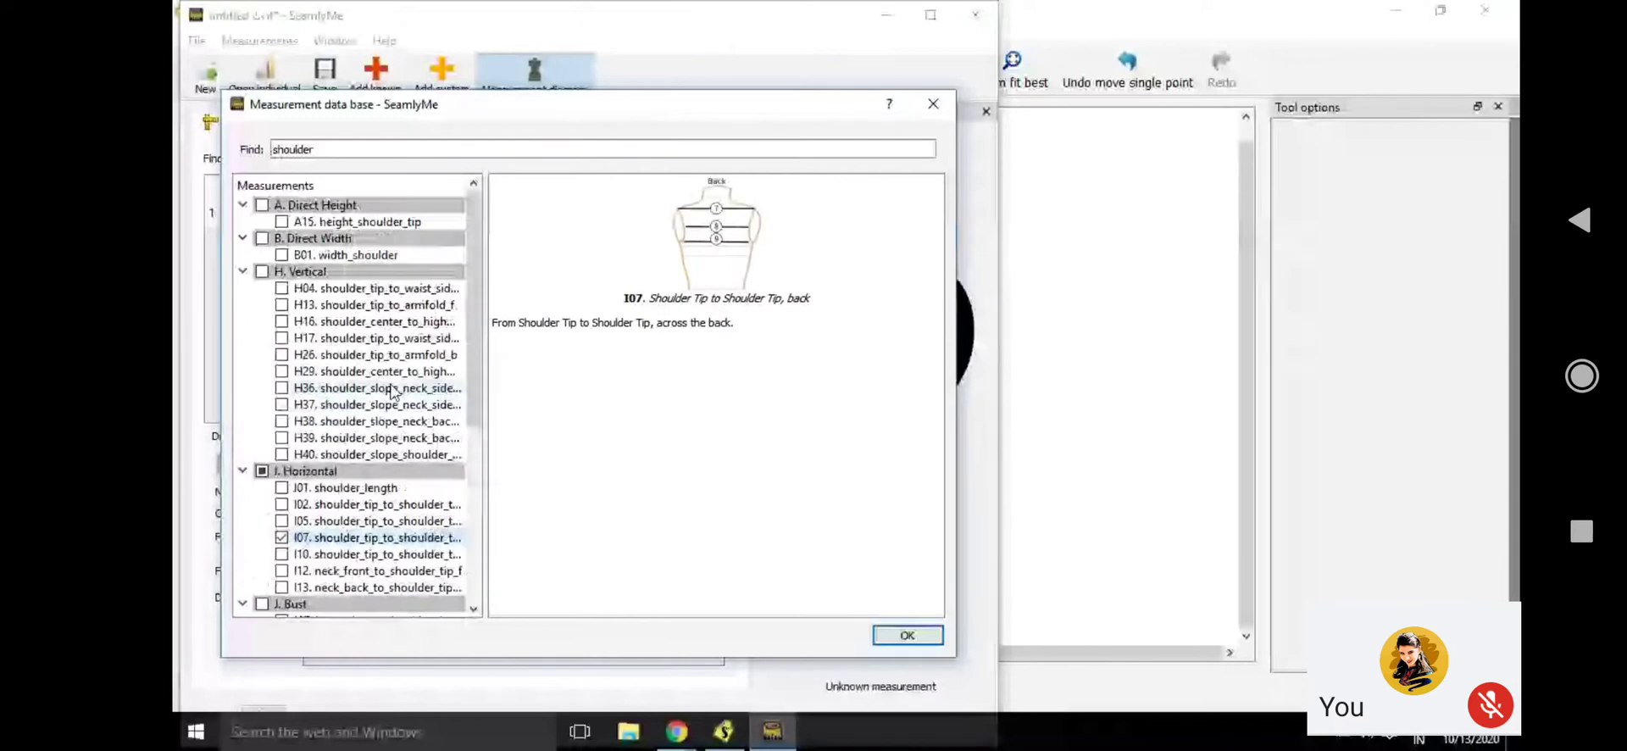
{"action": "left_click", "coordinate": [354, 256]}
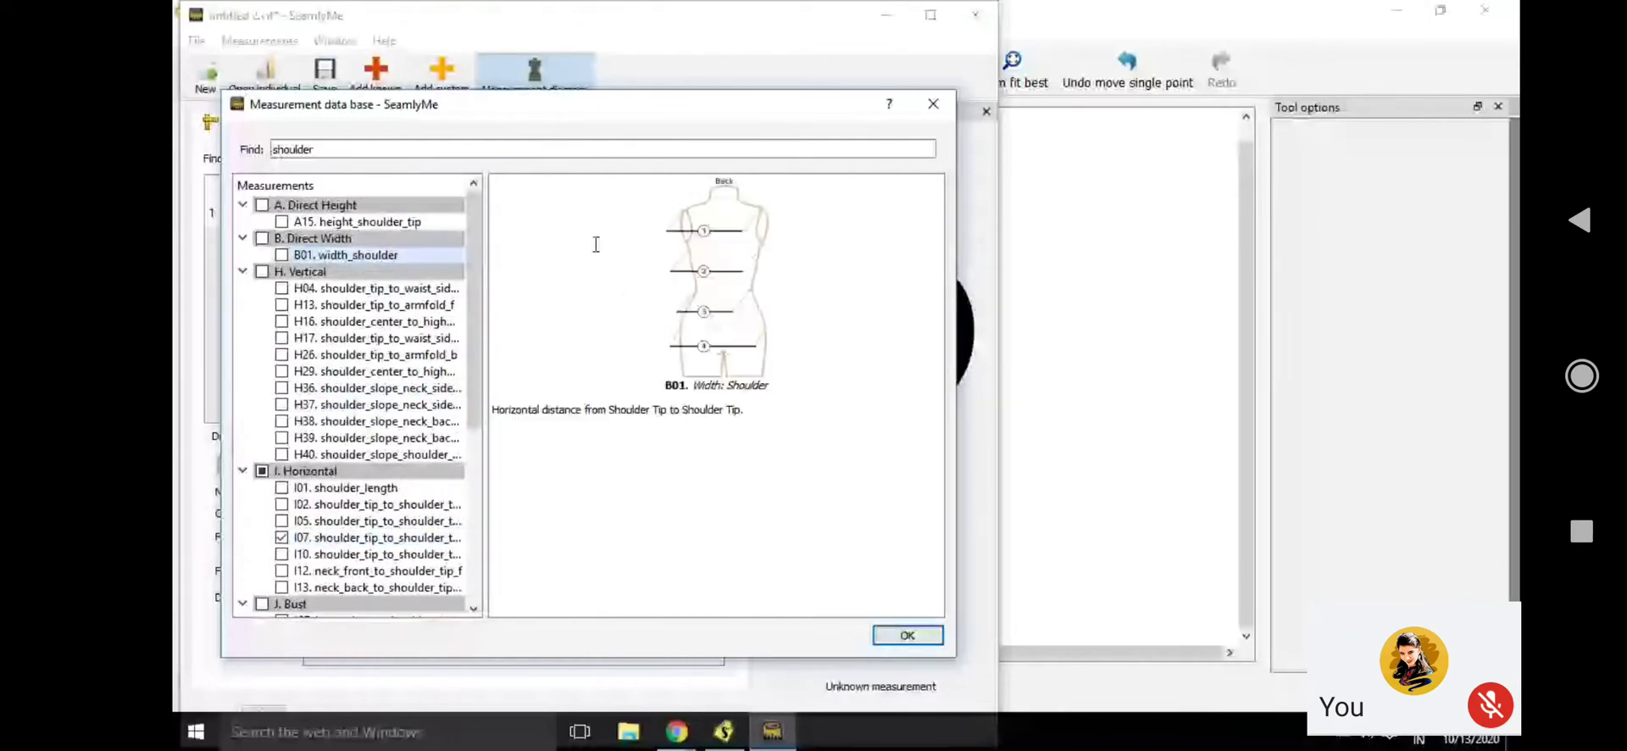
{"action": "left_click", "coordinate": [286, 540]}
{"action": "left_click", "coordinate": [281, 254]}
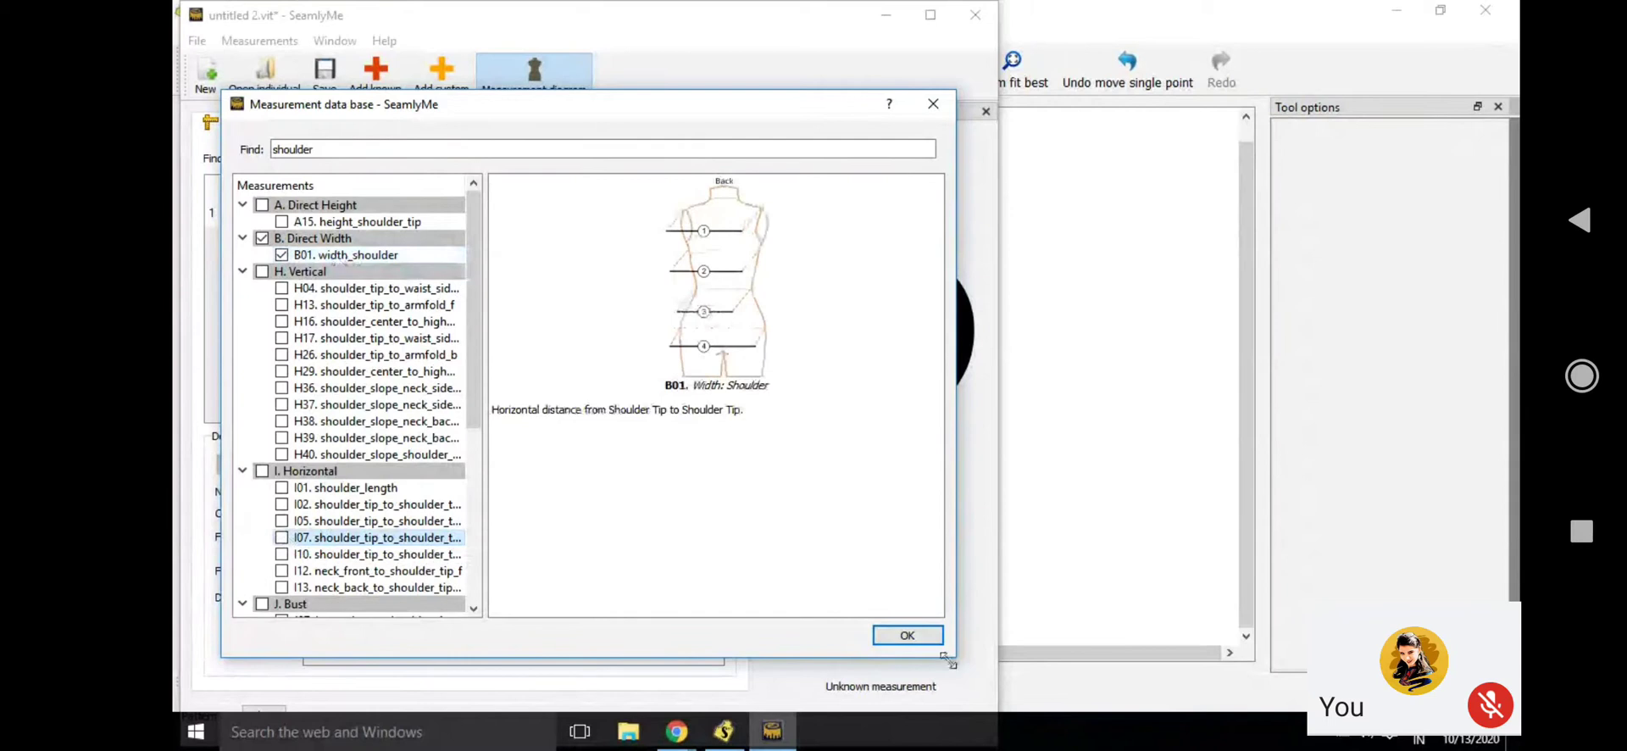
{"action": "left_click", "coordinate": [907, 635]}
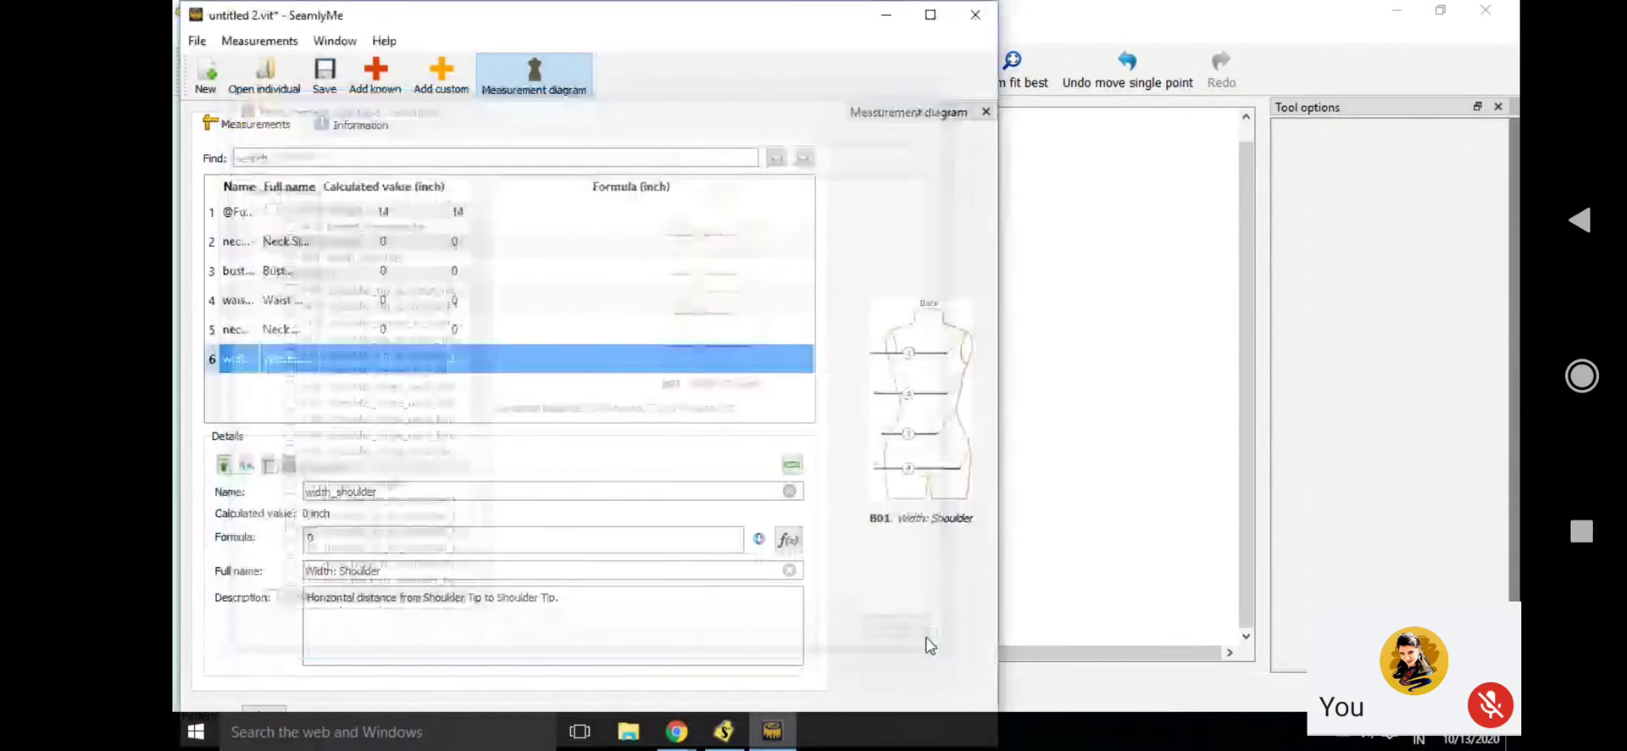
Set the formula of the neck_side_to_waist_f measurement to 14.5 inches
{"action": "left_click", "coordinate": [250, 244]}
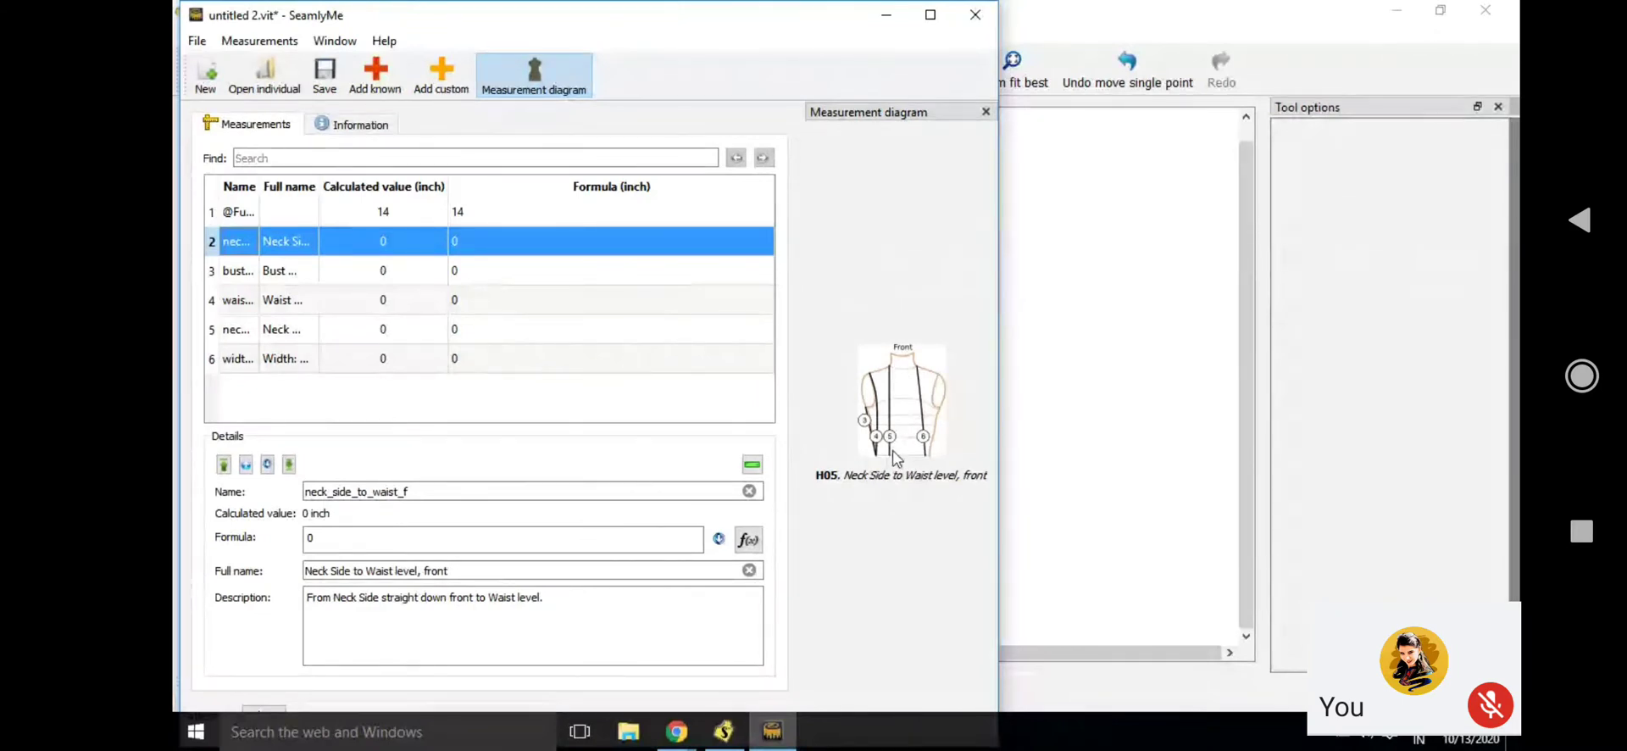
{"action": "left_click", "coordinate": [375, 541]}
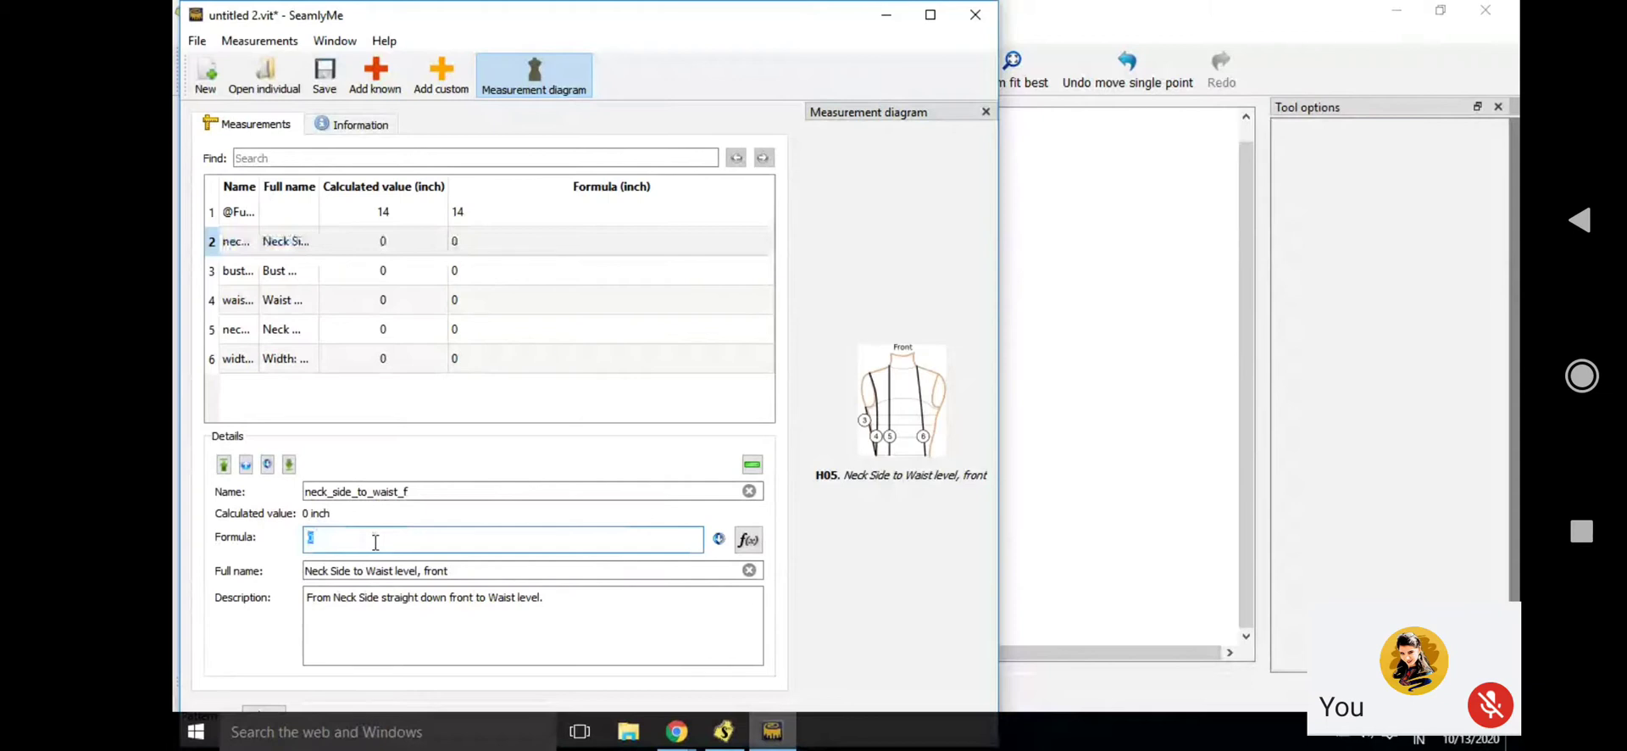
{"action": "type", "text": "14.5"}
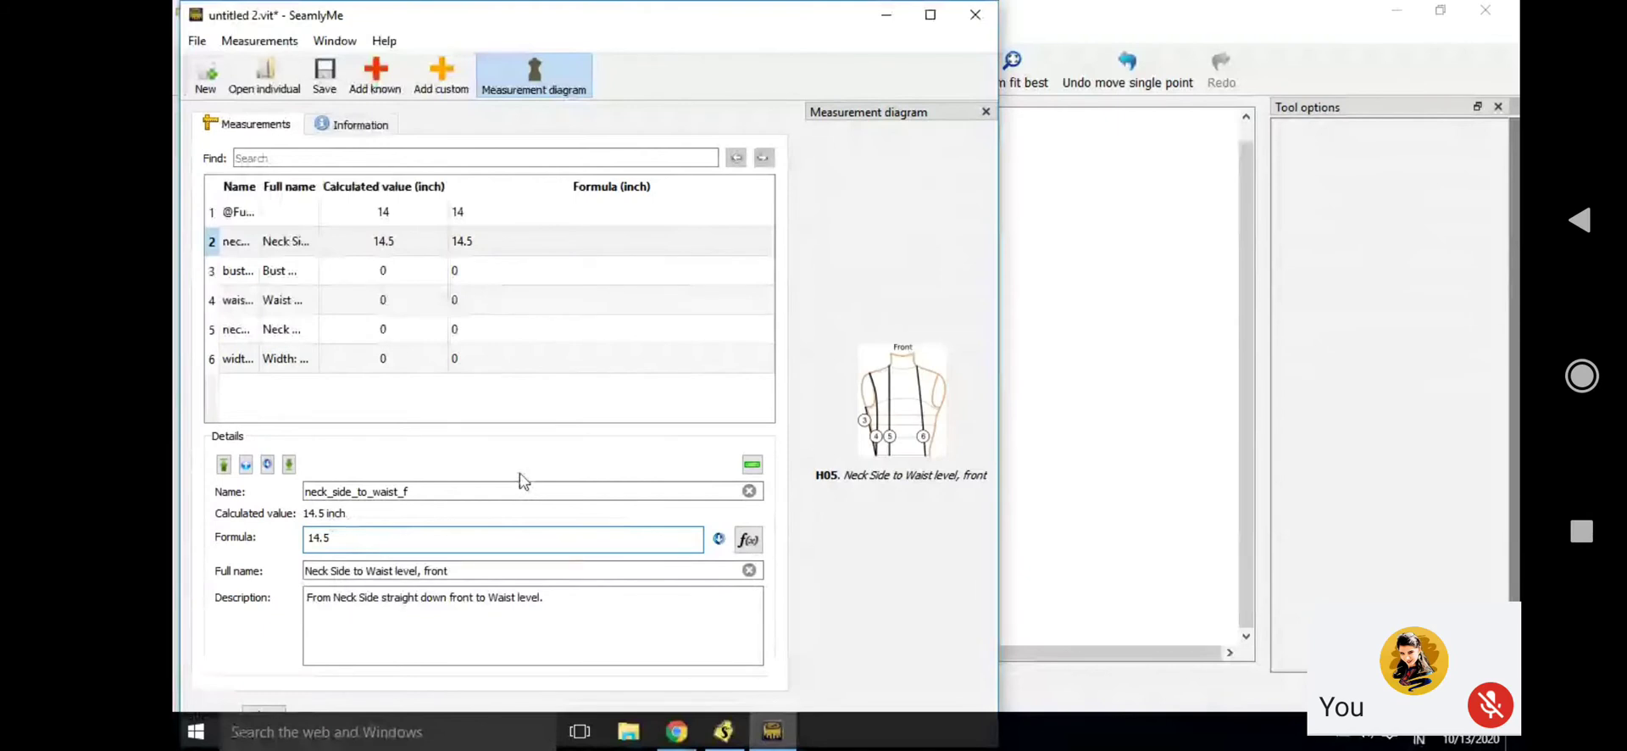
Compare the custom Full_Length measurement with neck_side_to_waist_f and remove neck_side_to_waist_f from the list
{"action": "left_click", "coordinate": [243, 216]}
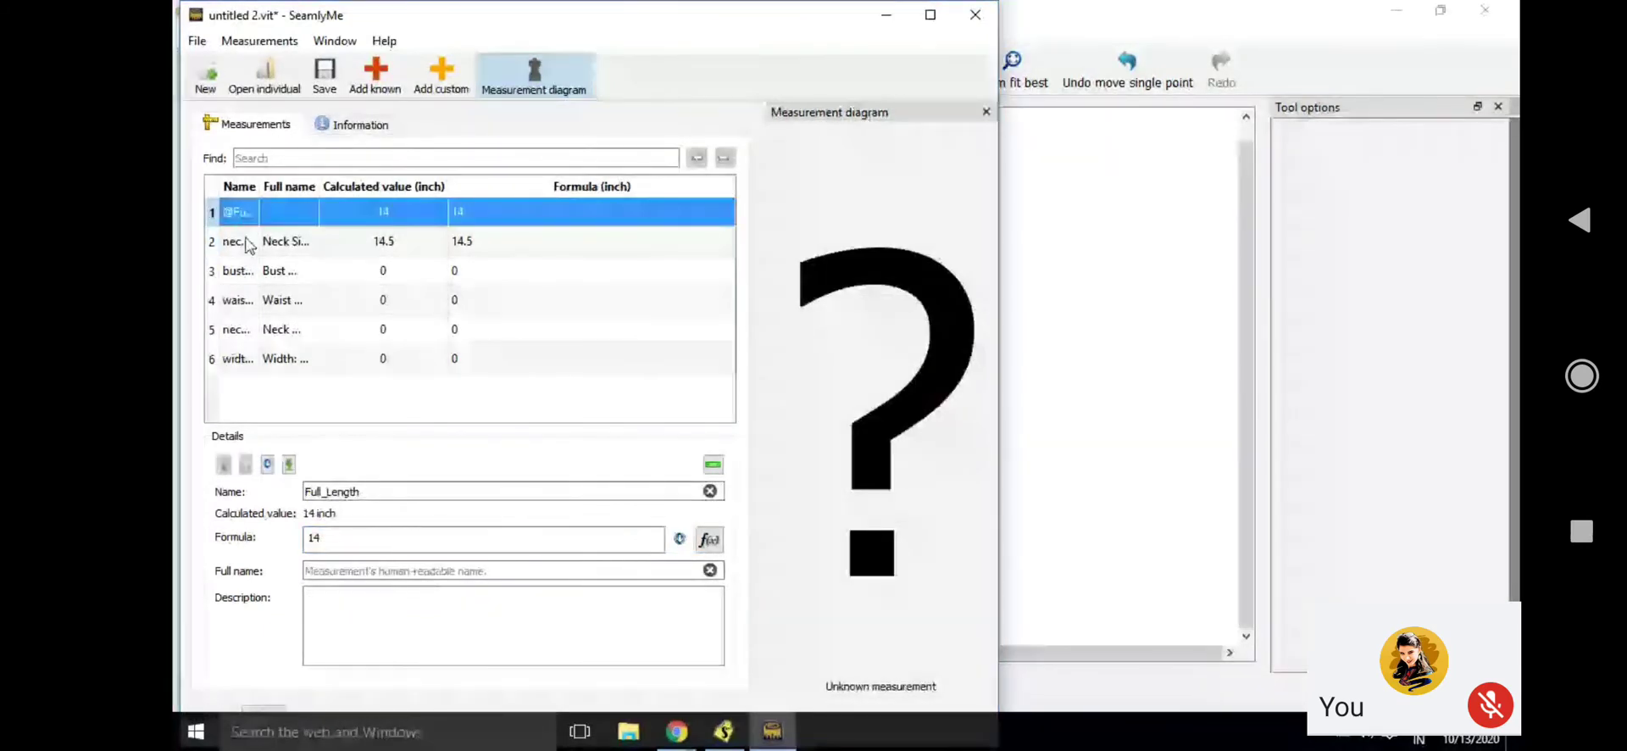
{"action": "left_click", "coordinate": [247, 243]}
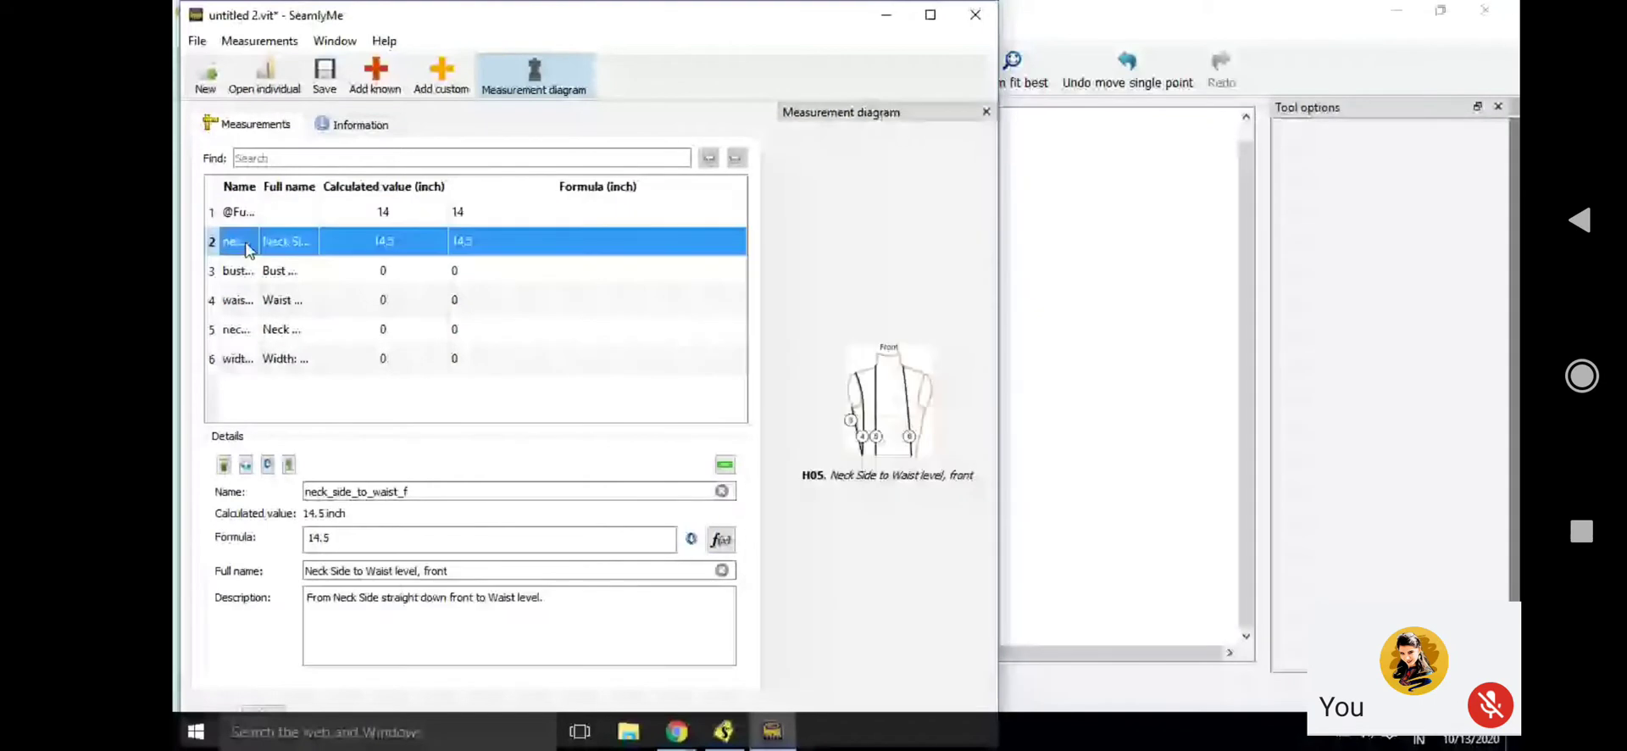
{"action": "left_click", "coordinate": [248, 217]}
{"action": "left_click", "coordinate": [666, 237]}
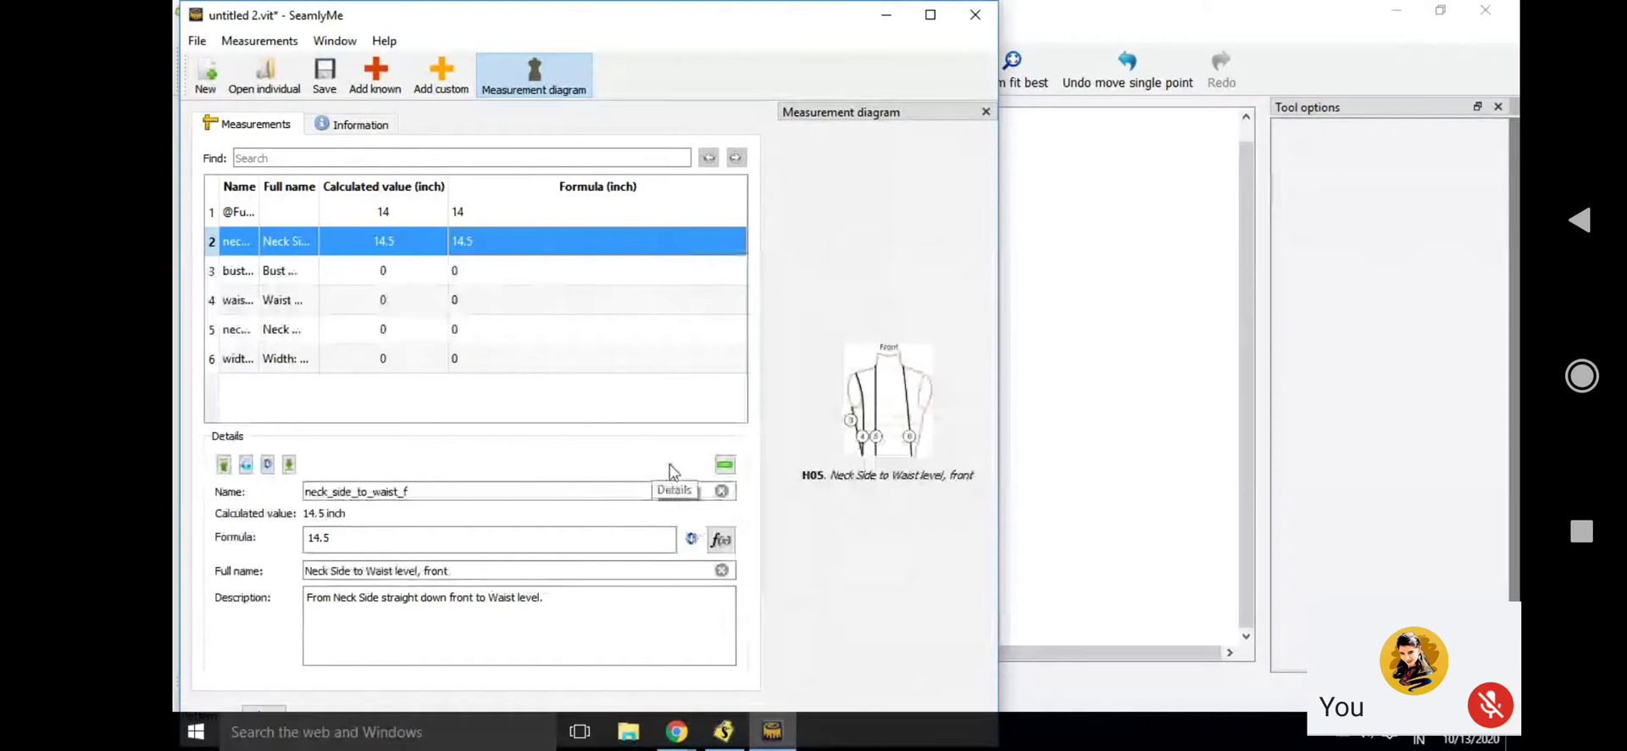
{"action": "left_click", "coordinate": [724, 463]}
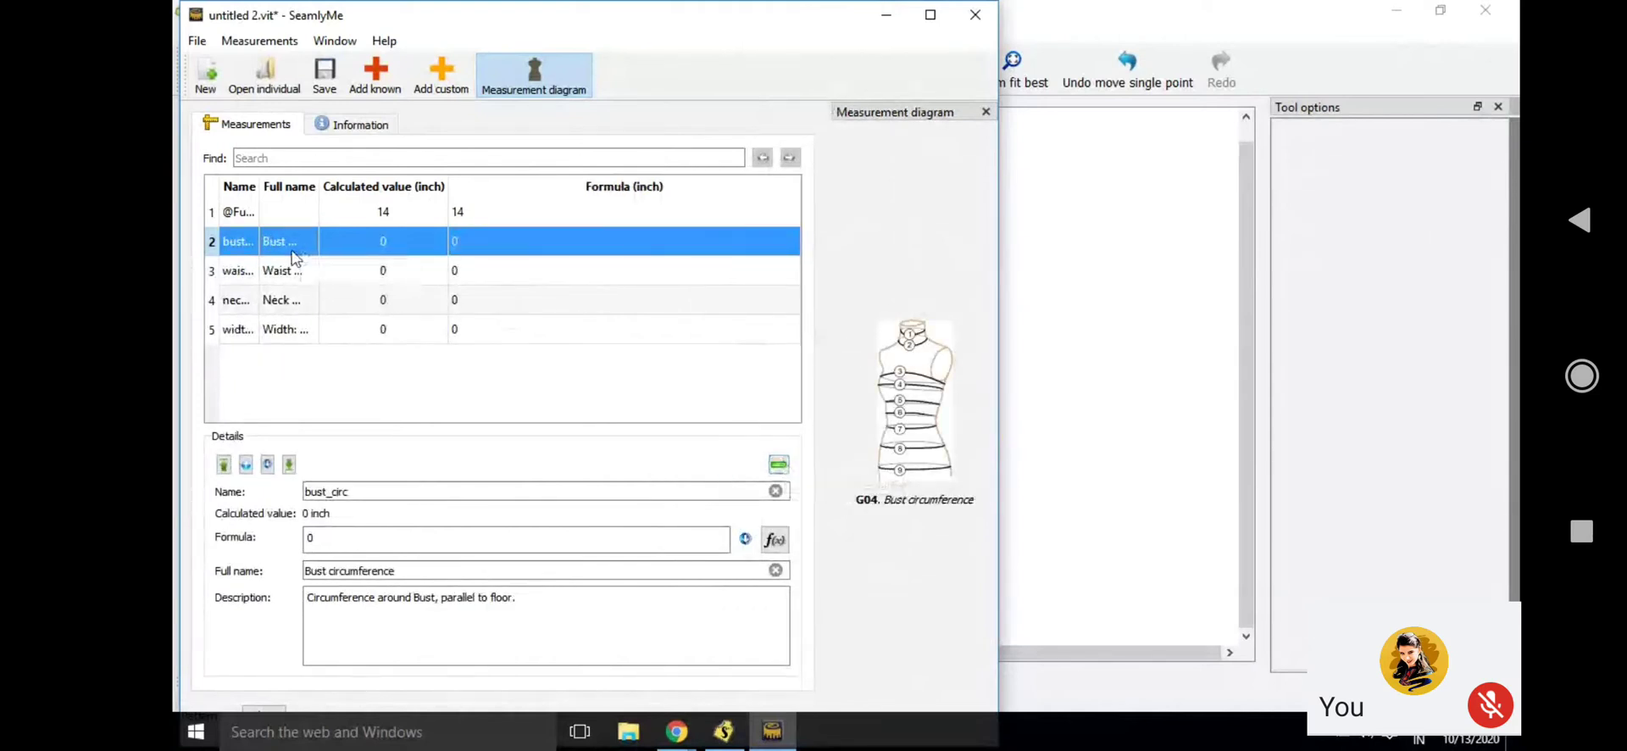
Set the bust circumference formula to 36 inches and the waist circumference formula to 28 inches
{"action": "double_click", "coordinate": [320, 536]}
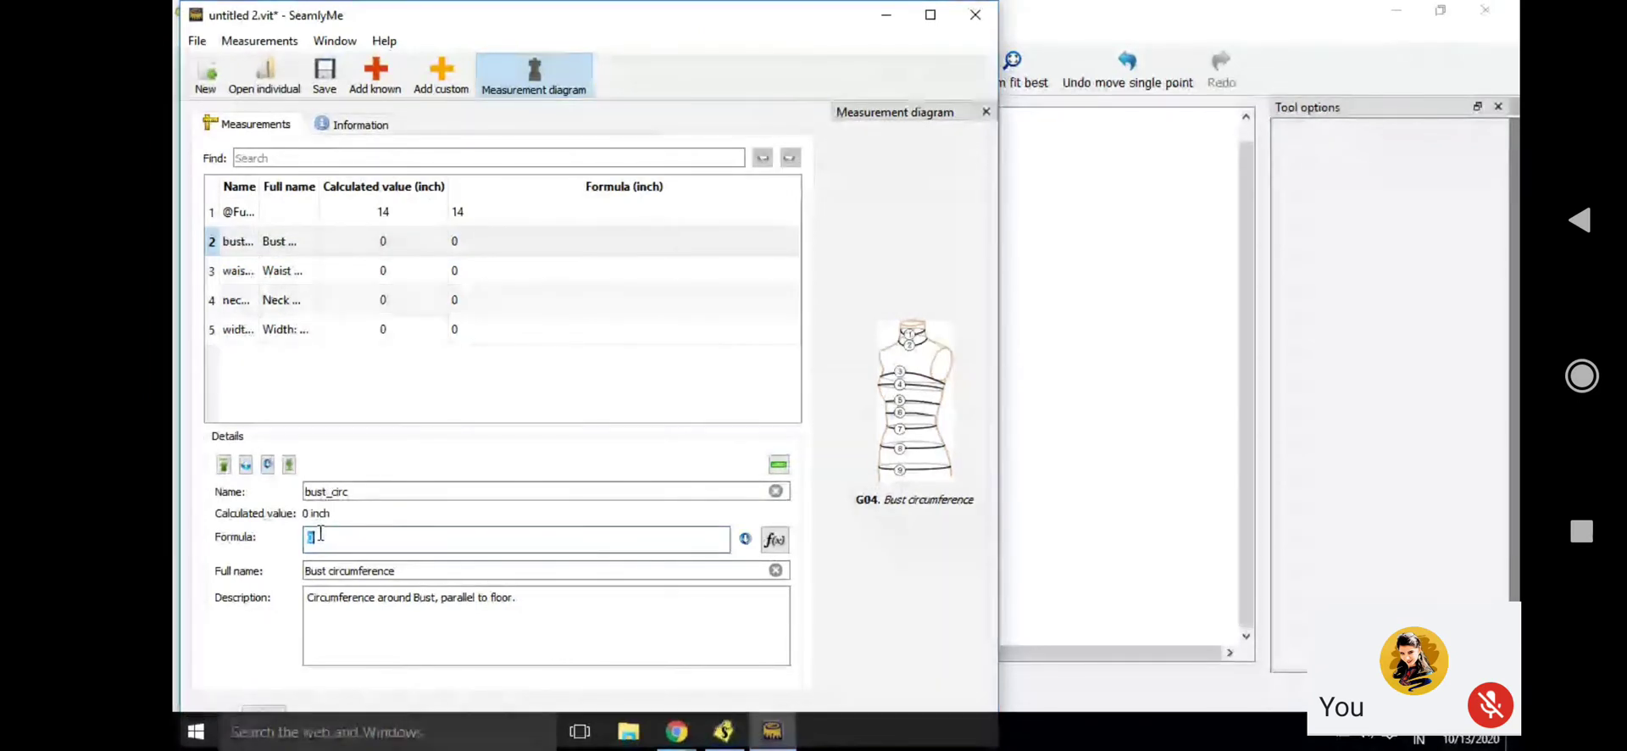
{"action": "type", "text": "36"}
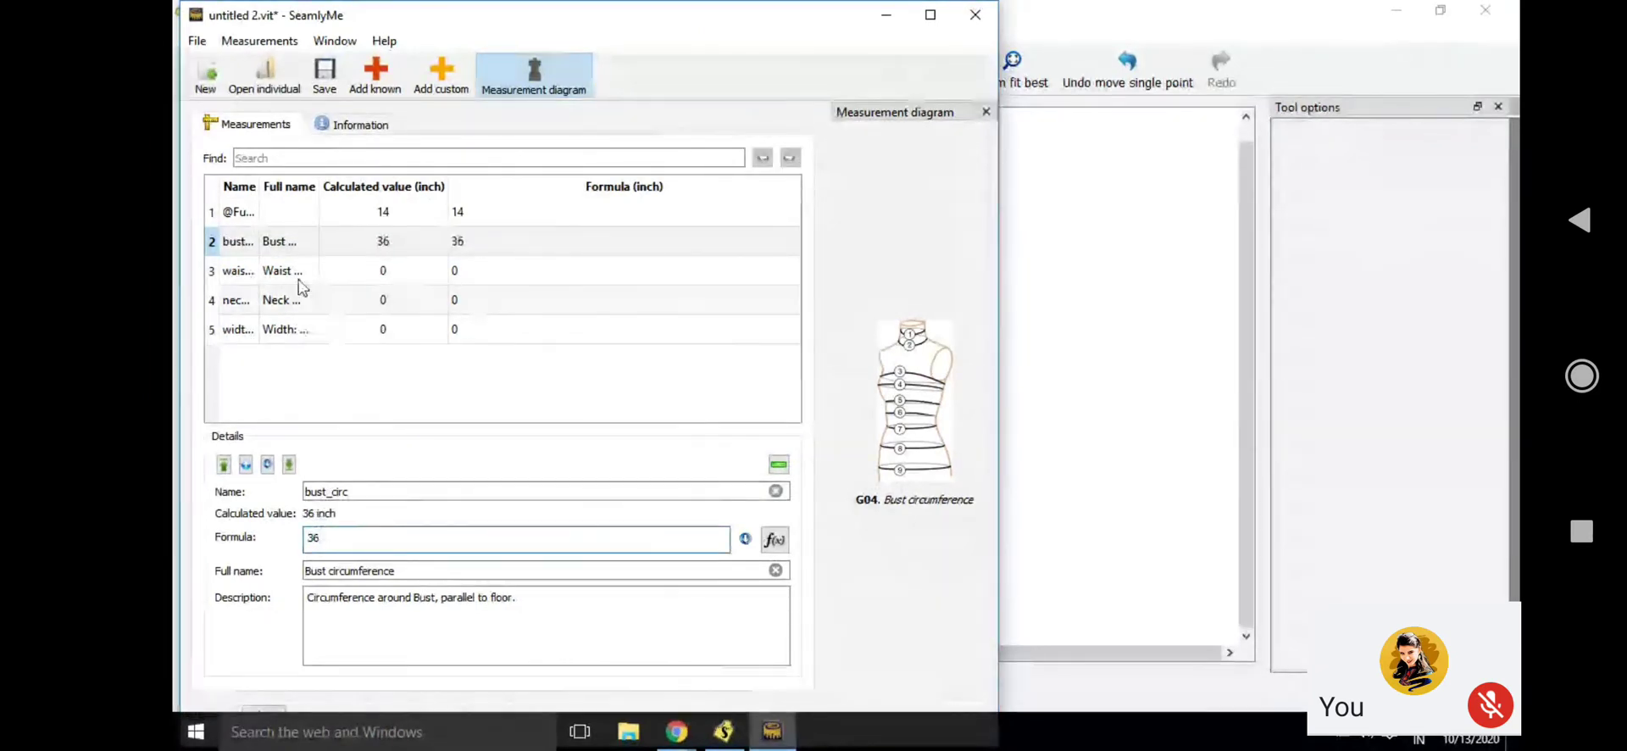
{"action": "left_click", "coordinate": [298, 278]}
{"action": "left_click", "coordinate": [330, 534]}
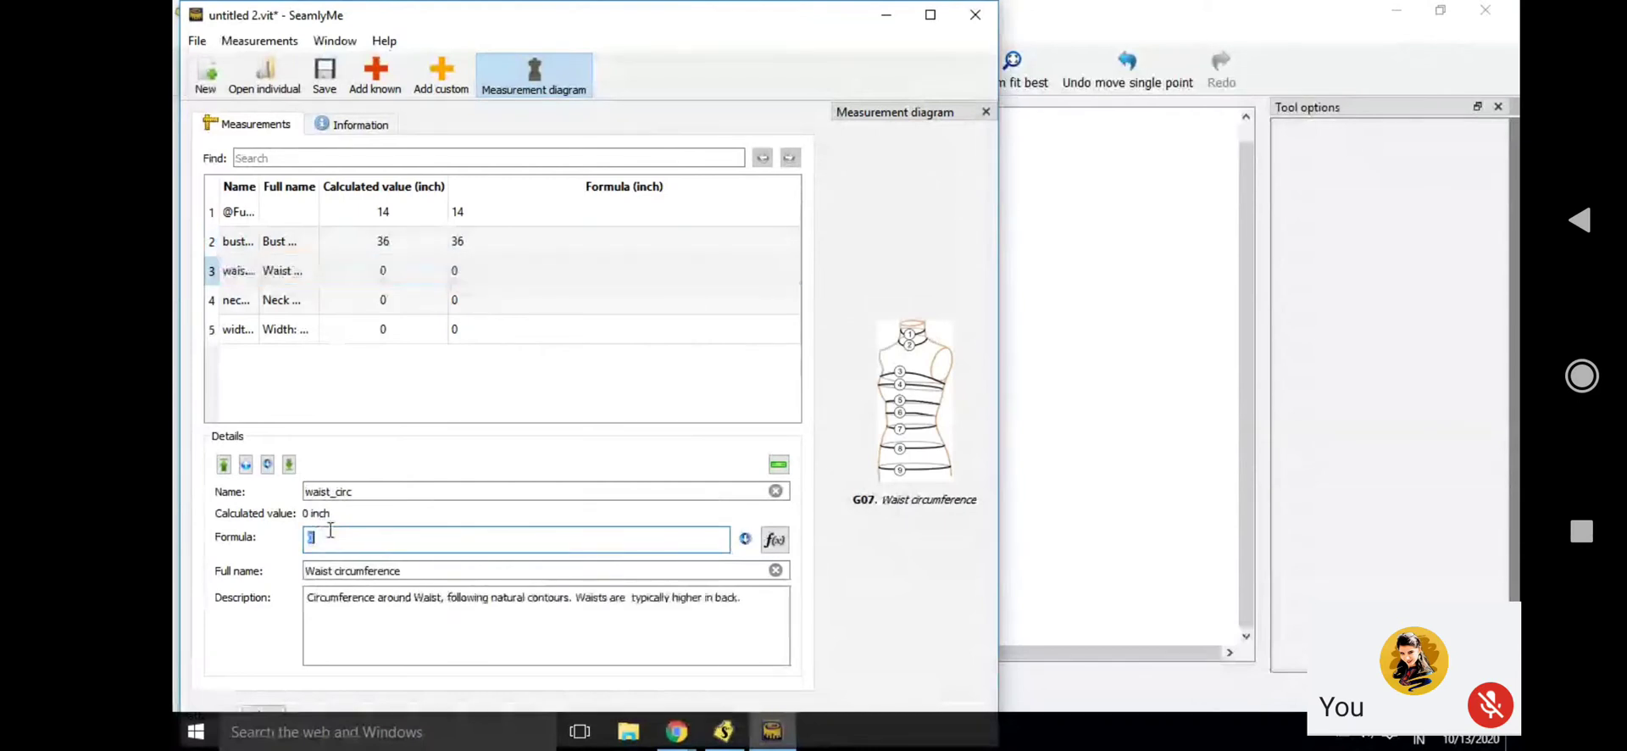
{"action": "type", "text": "28"}
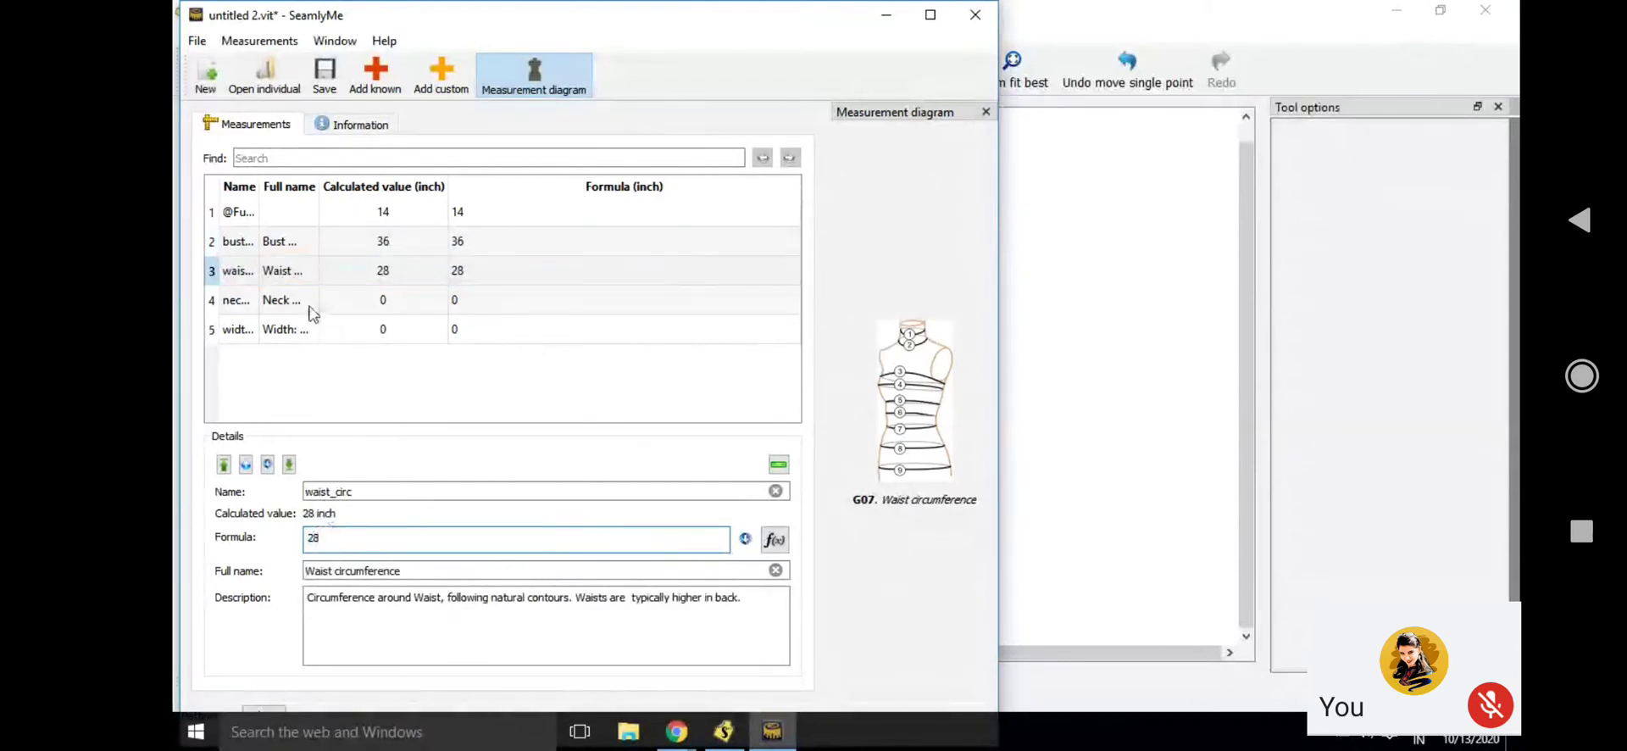
Set the neck circumference formula to 16 inches
{"action": "left_click", "coordinate": [309, 305]}
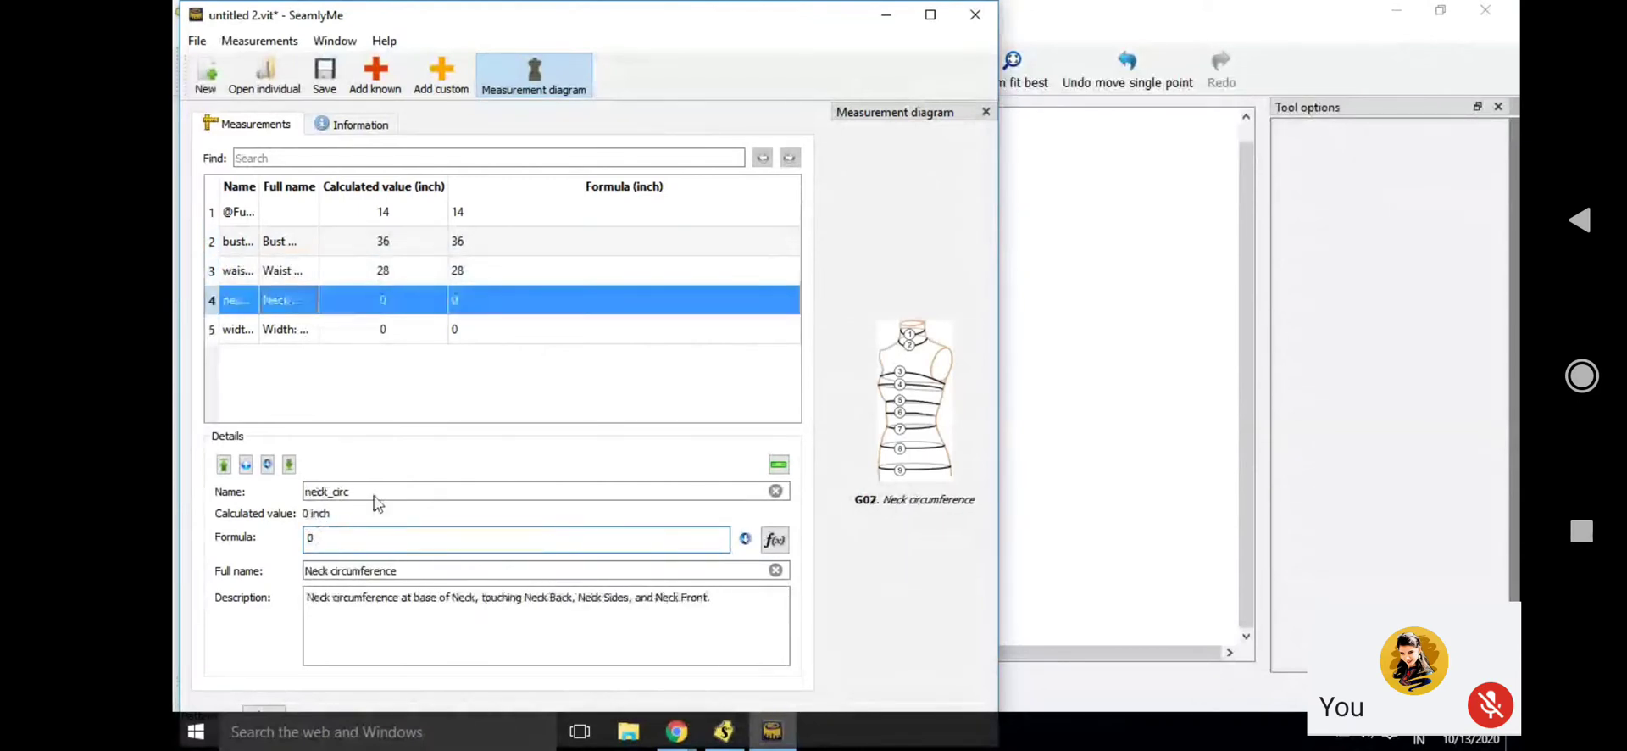
{"action": "left_click", "coordinate": [334, 536]}
{"action": "key", "text": "BackSpace"}
{"action": "type", "text": "16"}
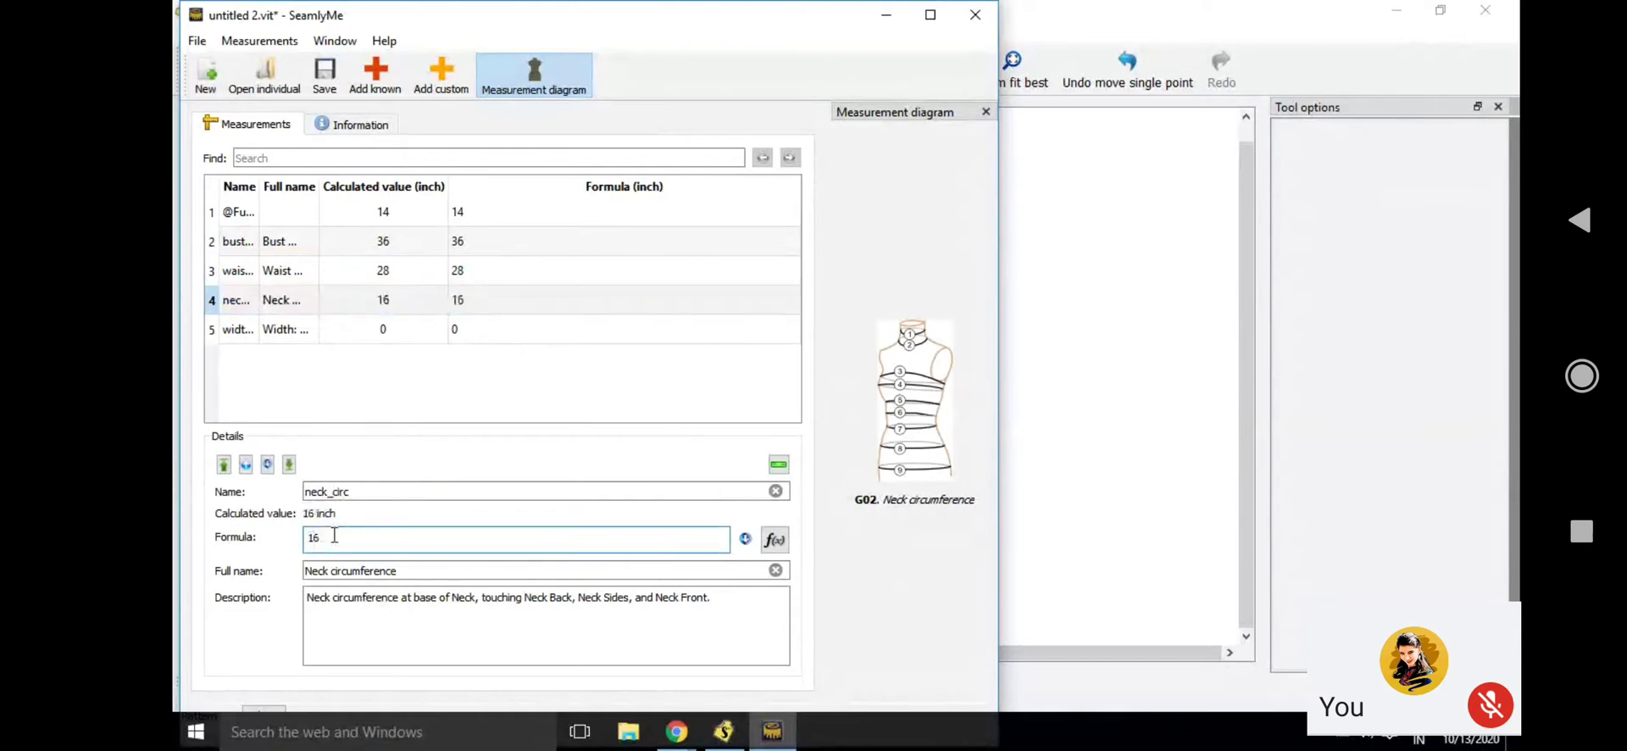
Set the formula of the width_shoulder measurement to 14 inches
{"action": "left_click", "coordinate": [307, 337]}
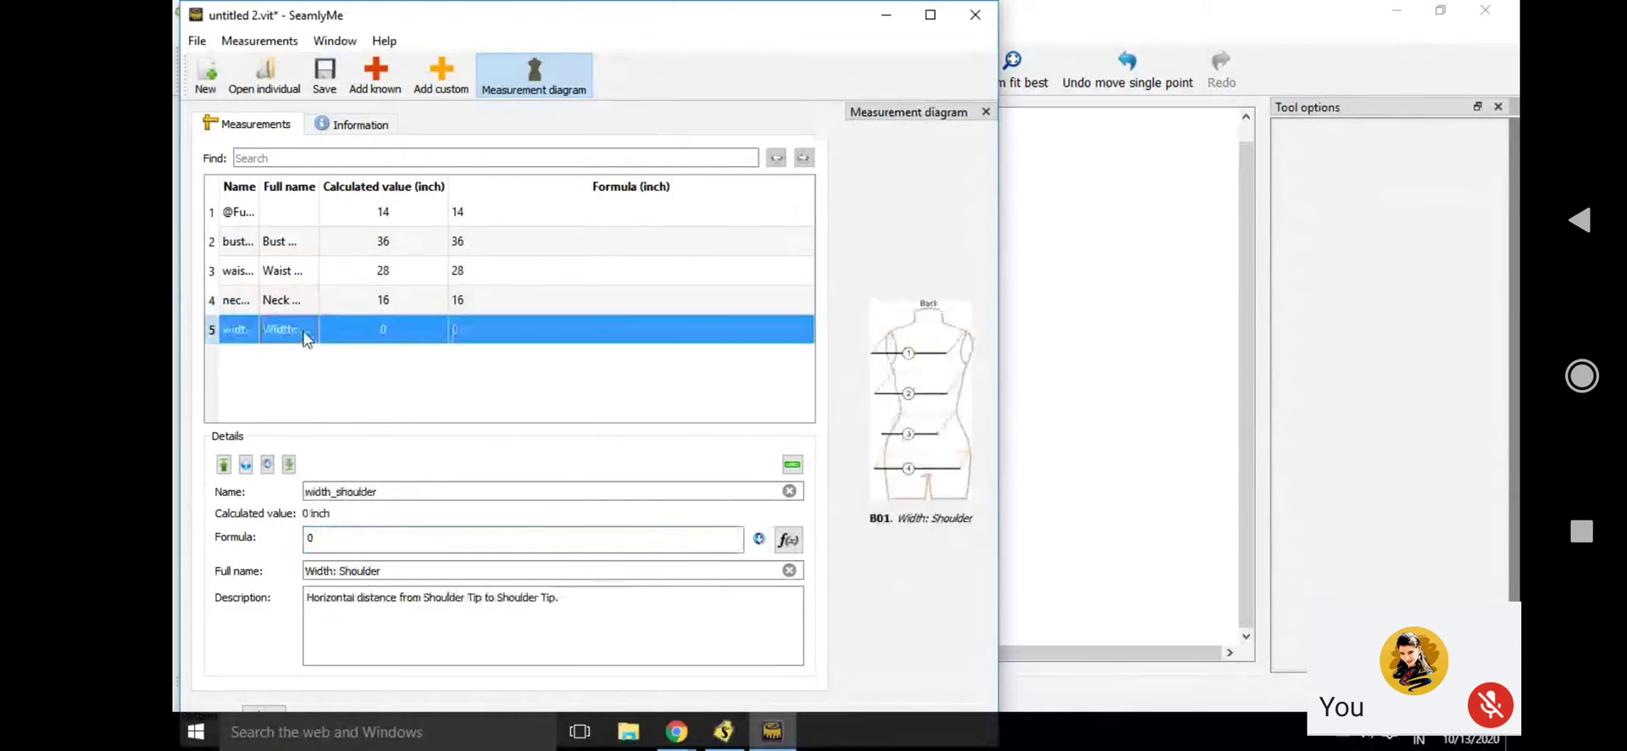
{"action": "double_click", "coordinate": [351, 535]}
{"action": "type", "text": "14"}
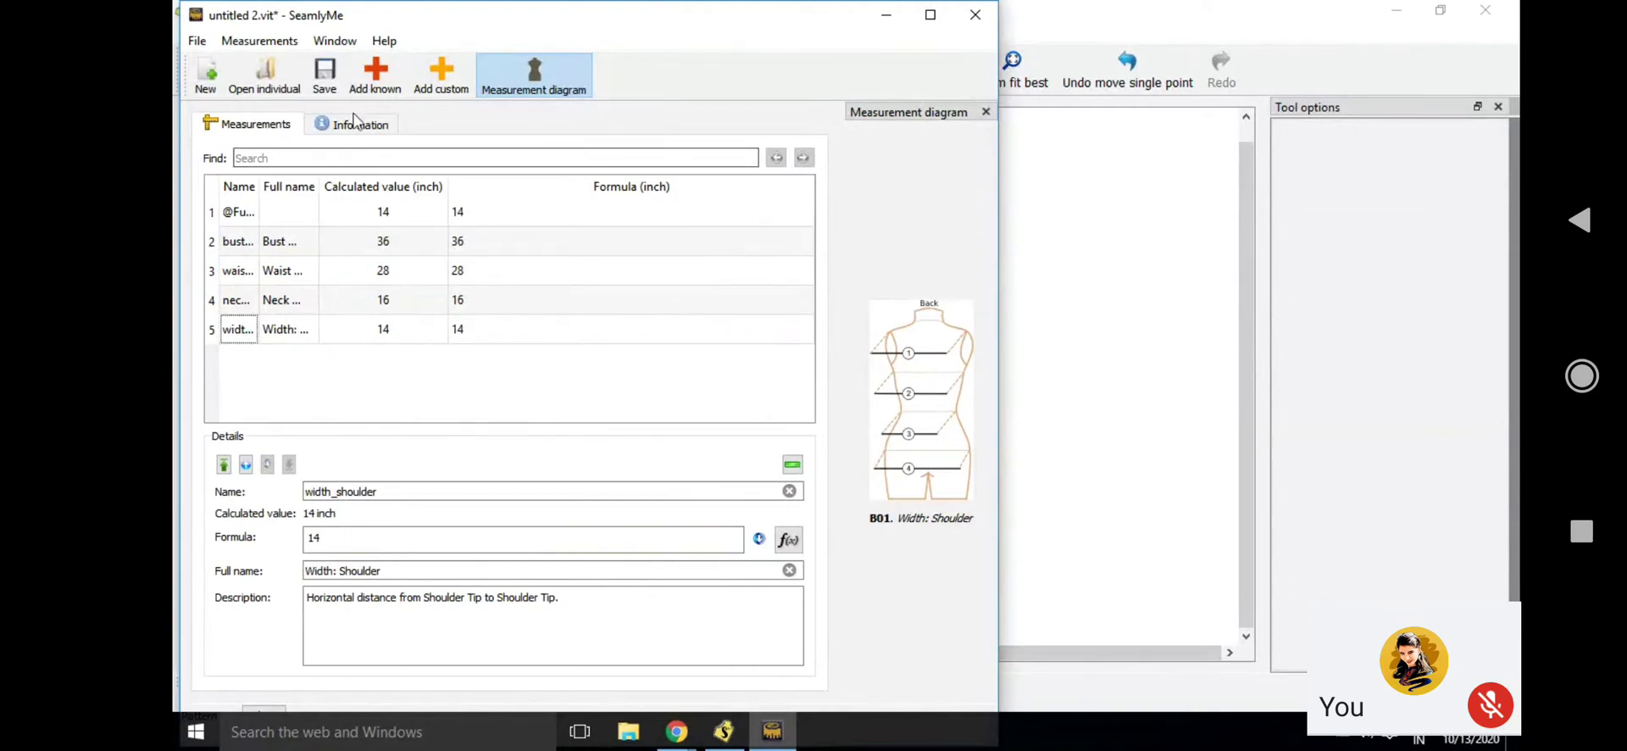
Save the individual measurements as "basic bodice demo" in the measurements individual folder
{"action": "left_click", "coordinate": [327, 81]}
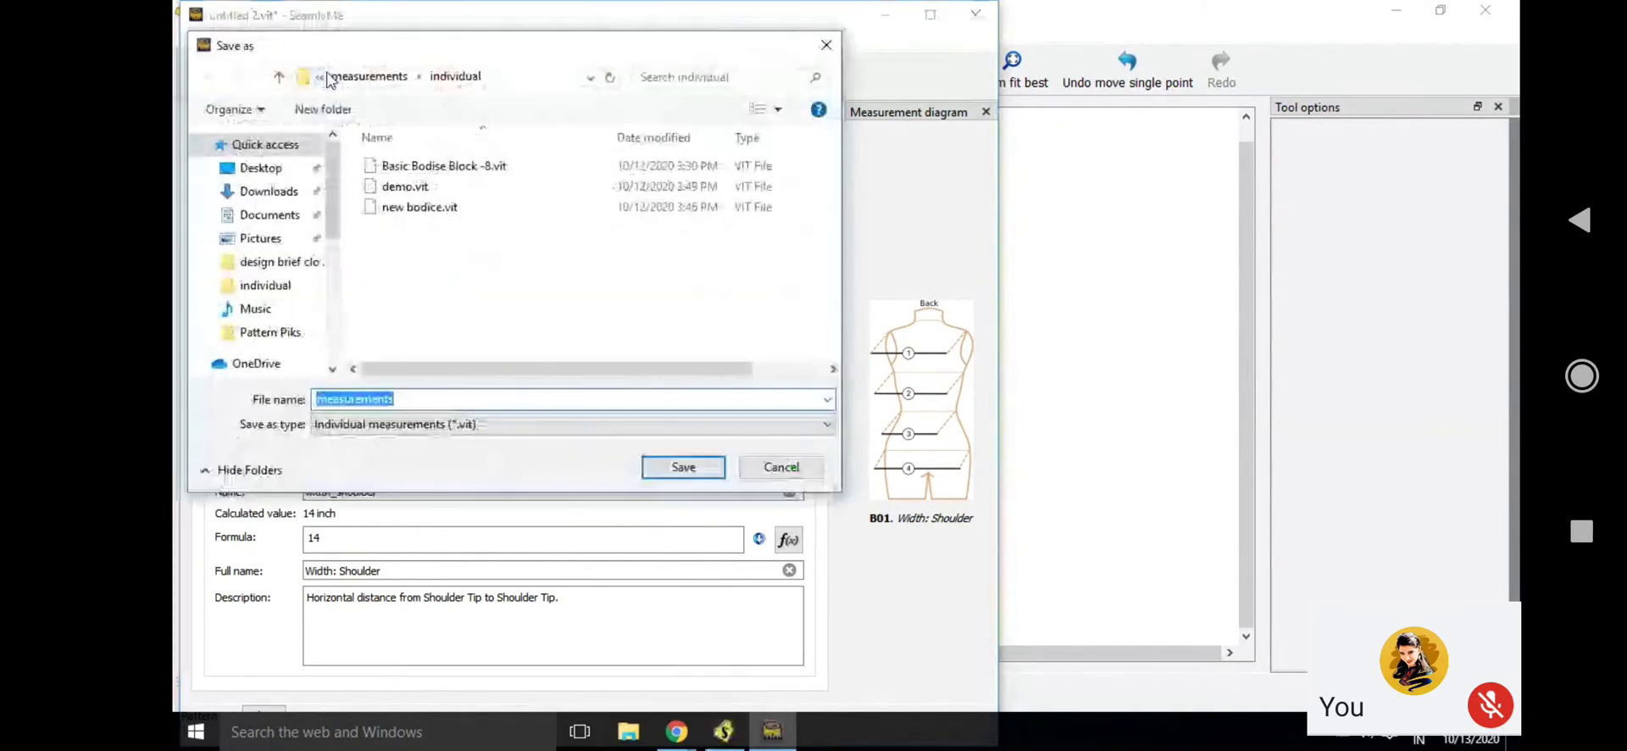
{"action": "left_click", "coordinate": [435, 399]}
{"action": "key", "text": "BackSpace"}
{"action": "key", "text": "BackSpace"}
{"action": "key", "text": "BackSpace"}
{"action": "key", "text": "BackSpace"}
{"action": "key", "text": "BackSpace"}
{"action": "key", "text": "BackSpace"}
{"action": "key", "text": "BackSpace"}
{"action": "key", "text": "BackSpace"}
{"action": "key", "text": "BackSpace"}
{"action": "key", "text": "BackSpace"}
{"action": "key", "text": "BackSpace"}
{"action": "key", "text": "BackSpace"}
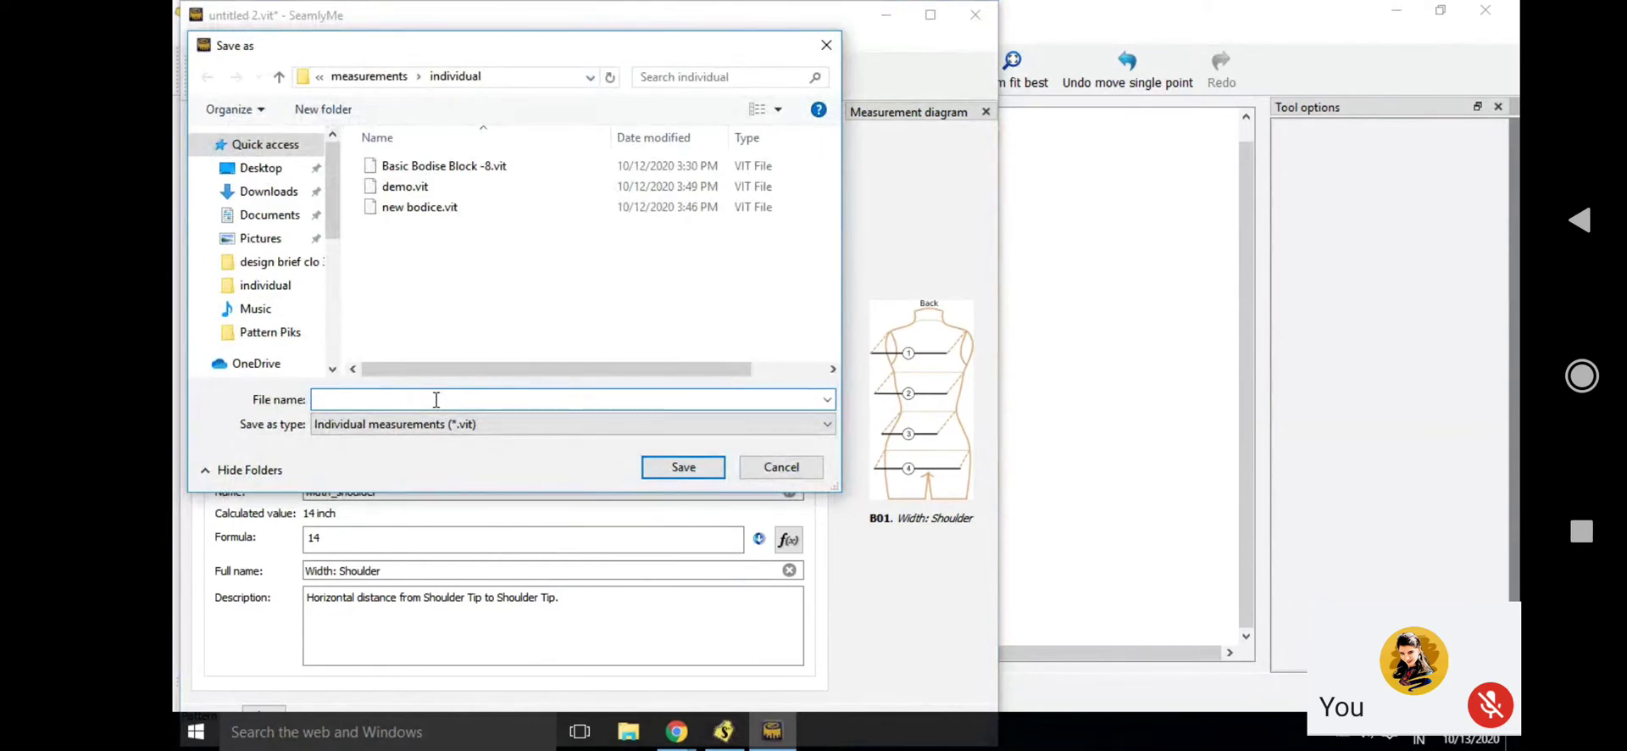
{"action": "type", "text": "nbnbmsise"}
{"action": "key", "text": "BackSpace"}
{"action": "key", "text": "BackSpace"}
{"action": "key", "text": "BackSpace"}
{"action": "key", "text": "BackSpace"}
{"action": "key", "text": "BackSpace"}
{"action": "key", "text": "BackSpace"}
{"action": "key", "text": "BackSpace"}
{"action": "key", "text": "BackSpace"}
{"action": "key", "text": "BackSpace"}
{"action": "type", "text": "basic"}
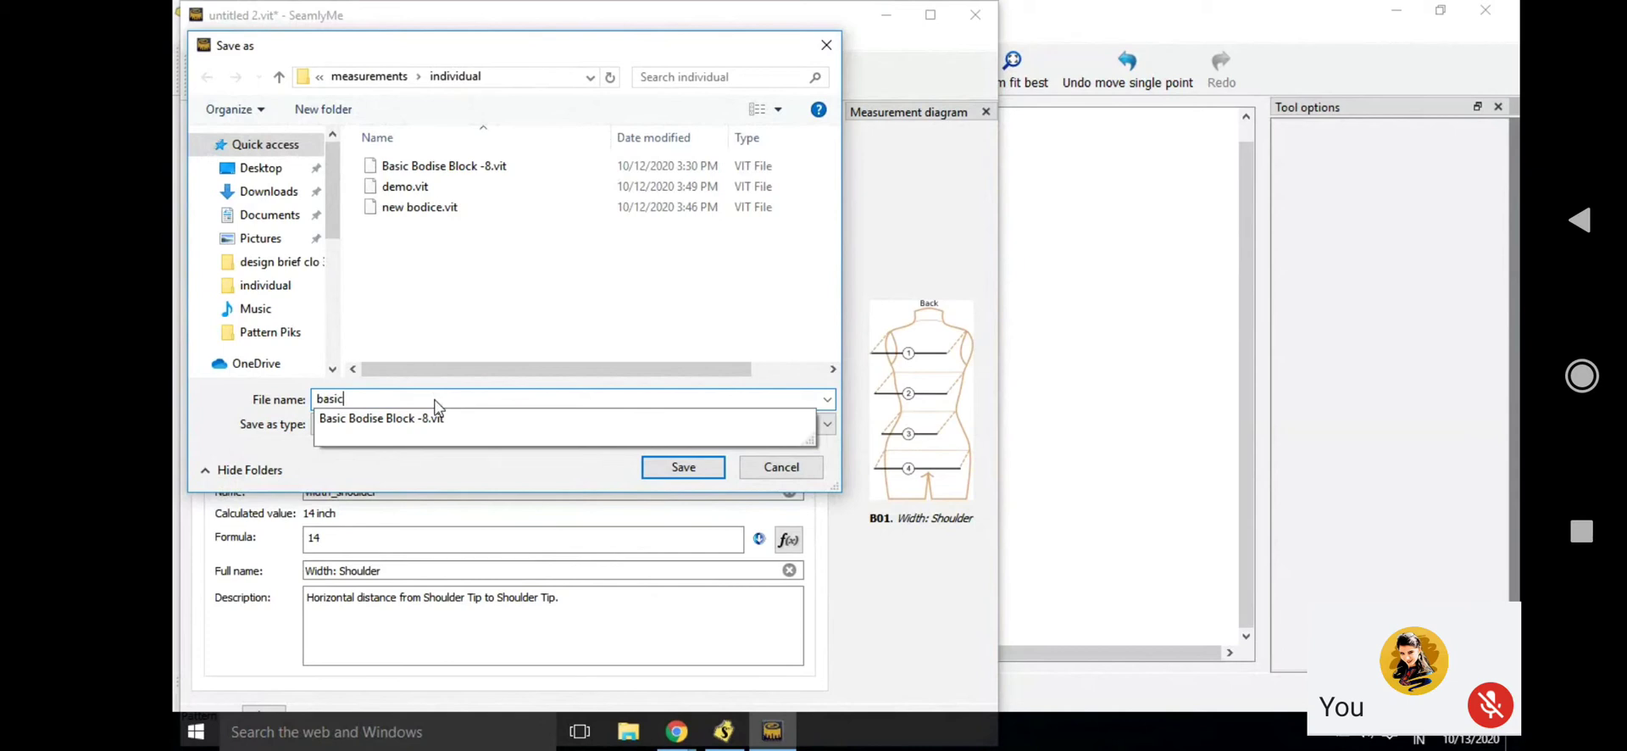
{"action": "type", "text": " bodice demo"}
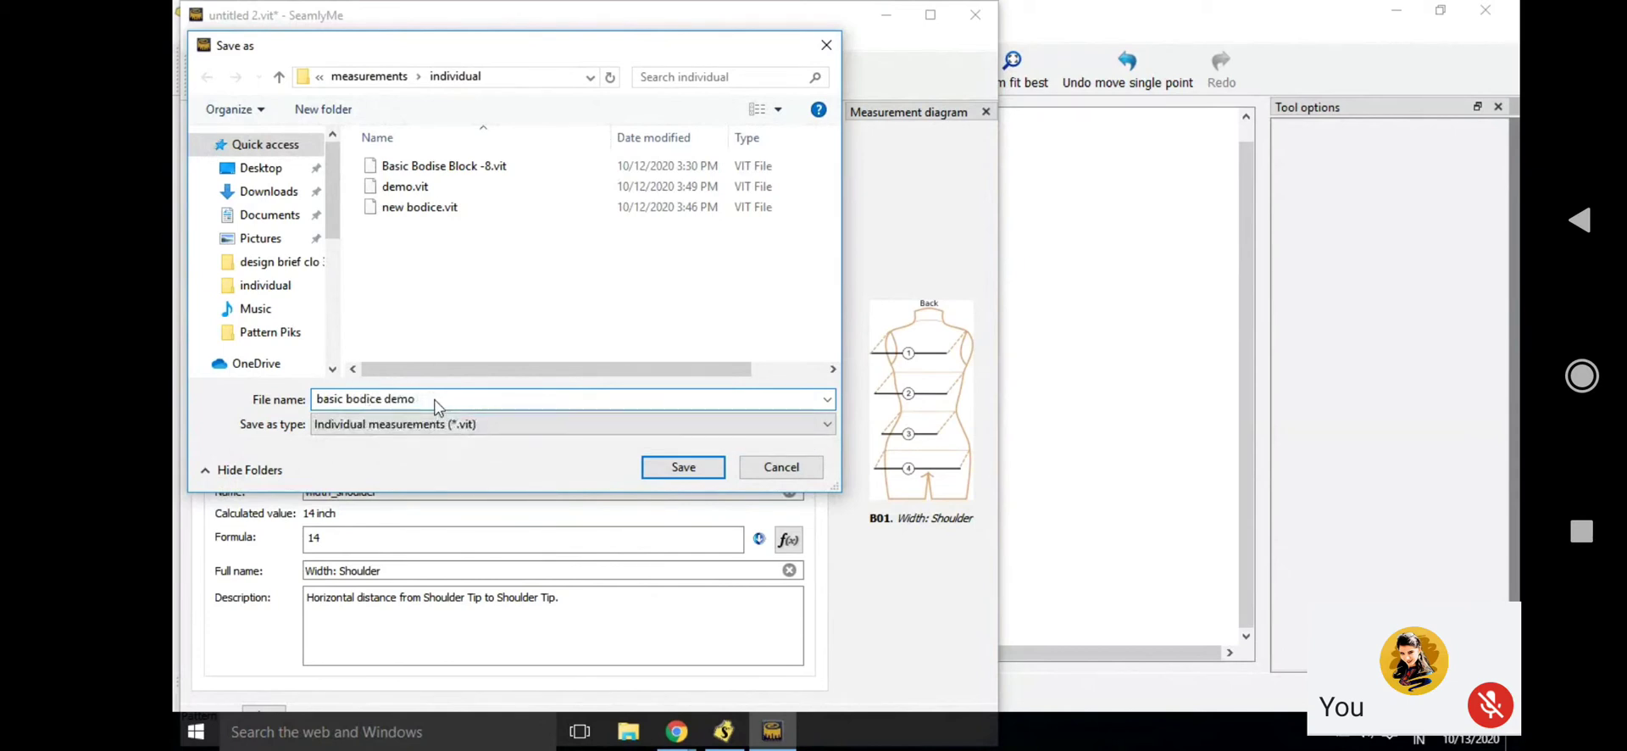
{"action": "left_click", "coordinate": [678, 468]}
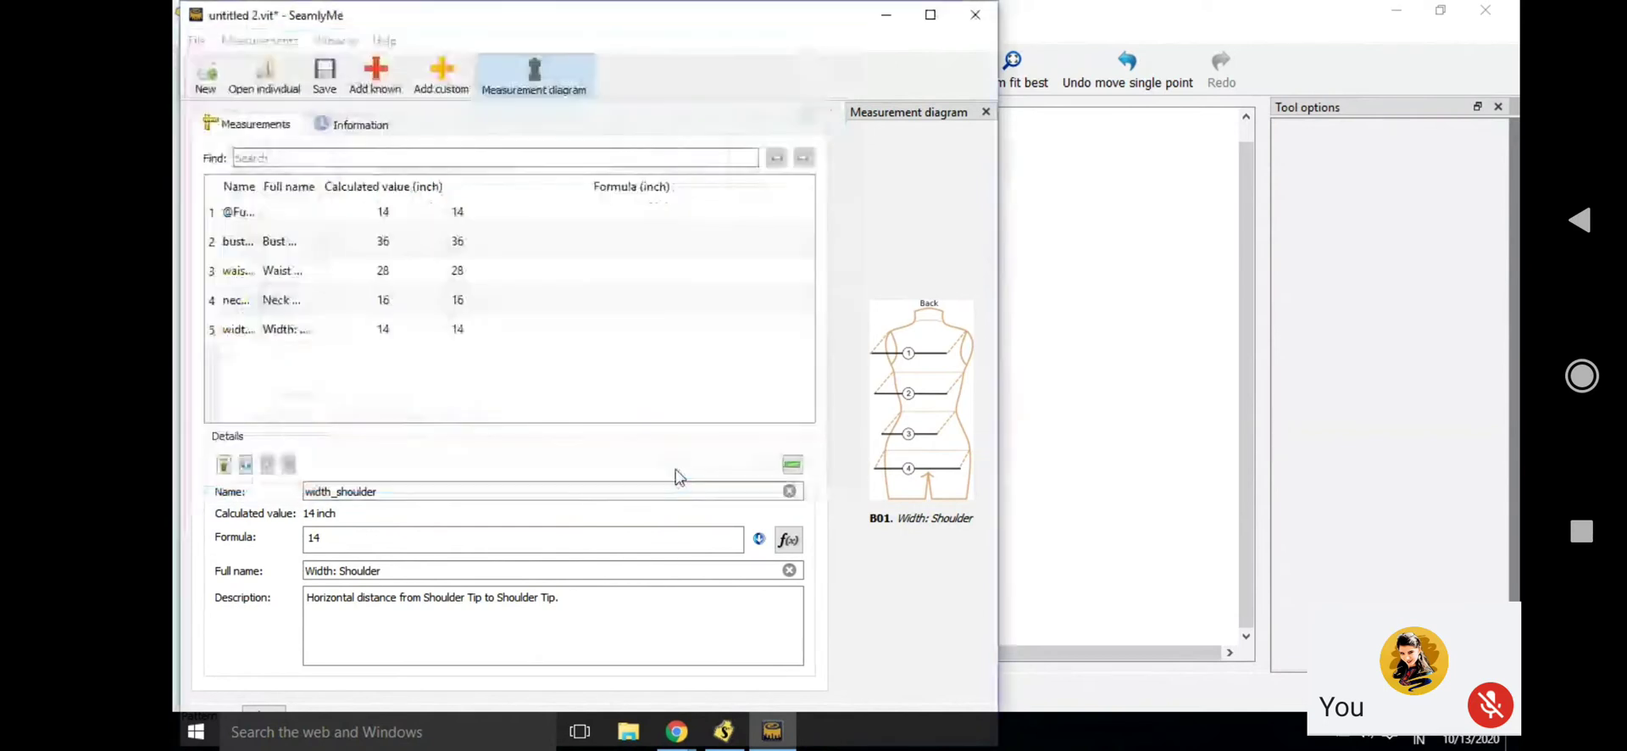
Switch to Seamly2D and load the individual measurement file basic bodice demo.vit into the pattern
{"action": "left_click", "coordinate": [900, 17]}
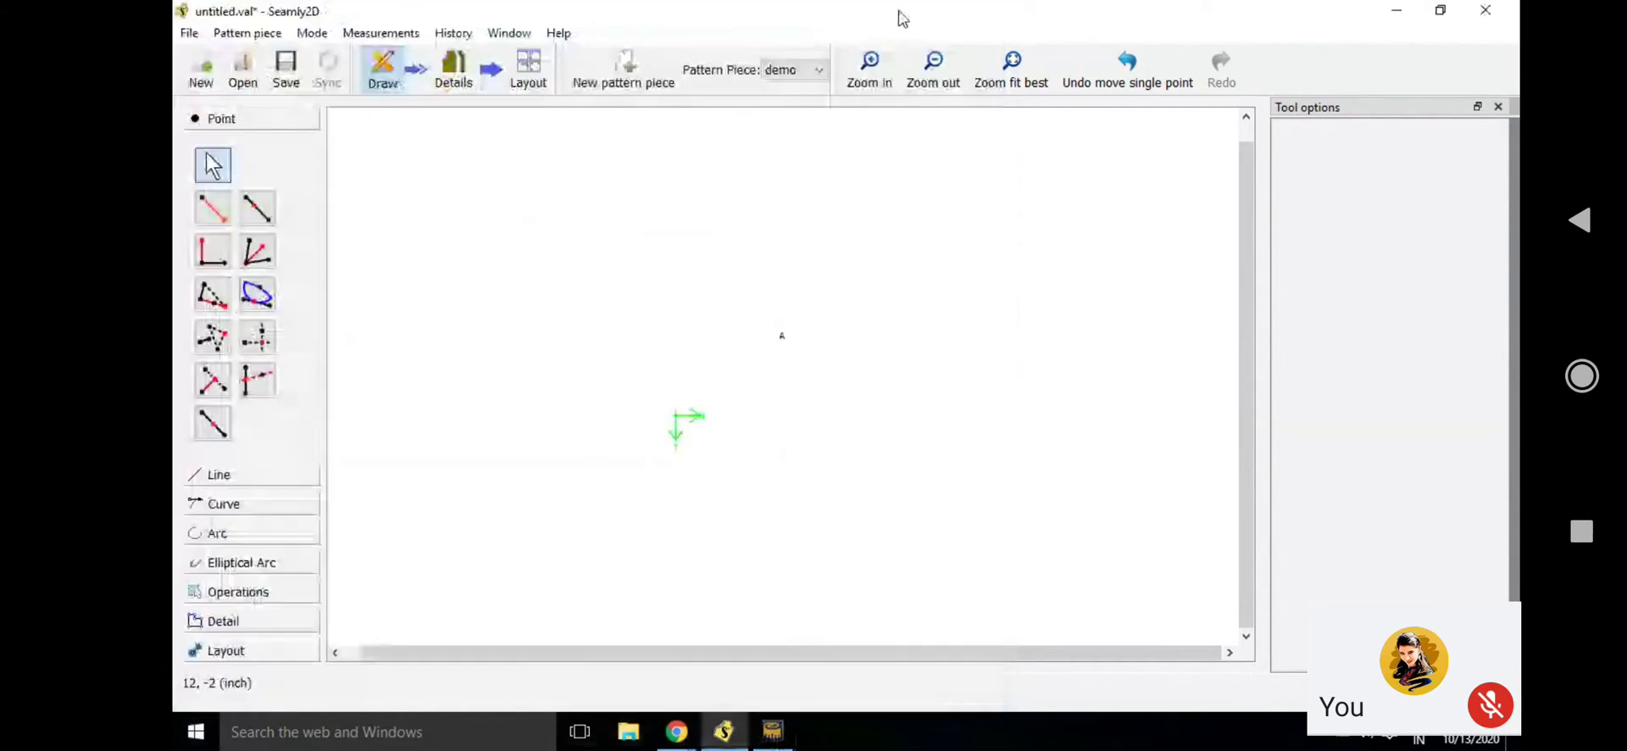
{"action": "left_click", "coordinate": [409, 38]}
{"action": "left_click", "coordinate": [762, 391]}
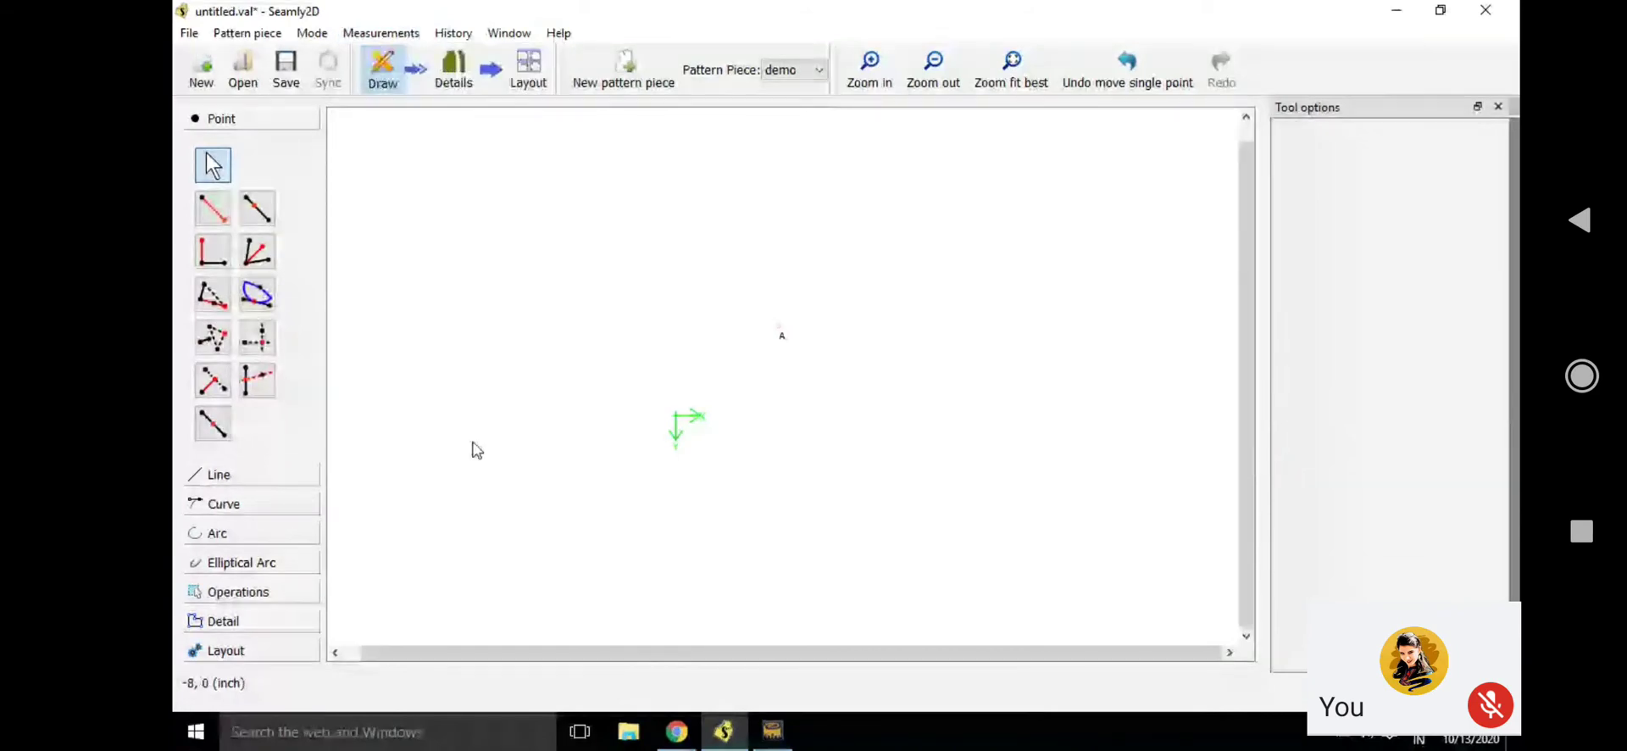
{"action": "left_click", "coordinate": [381, 34]}
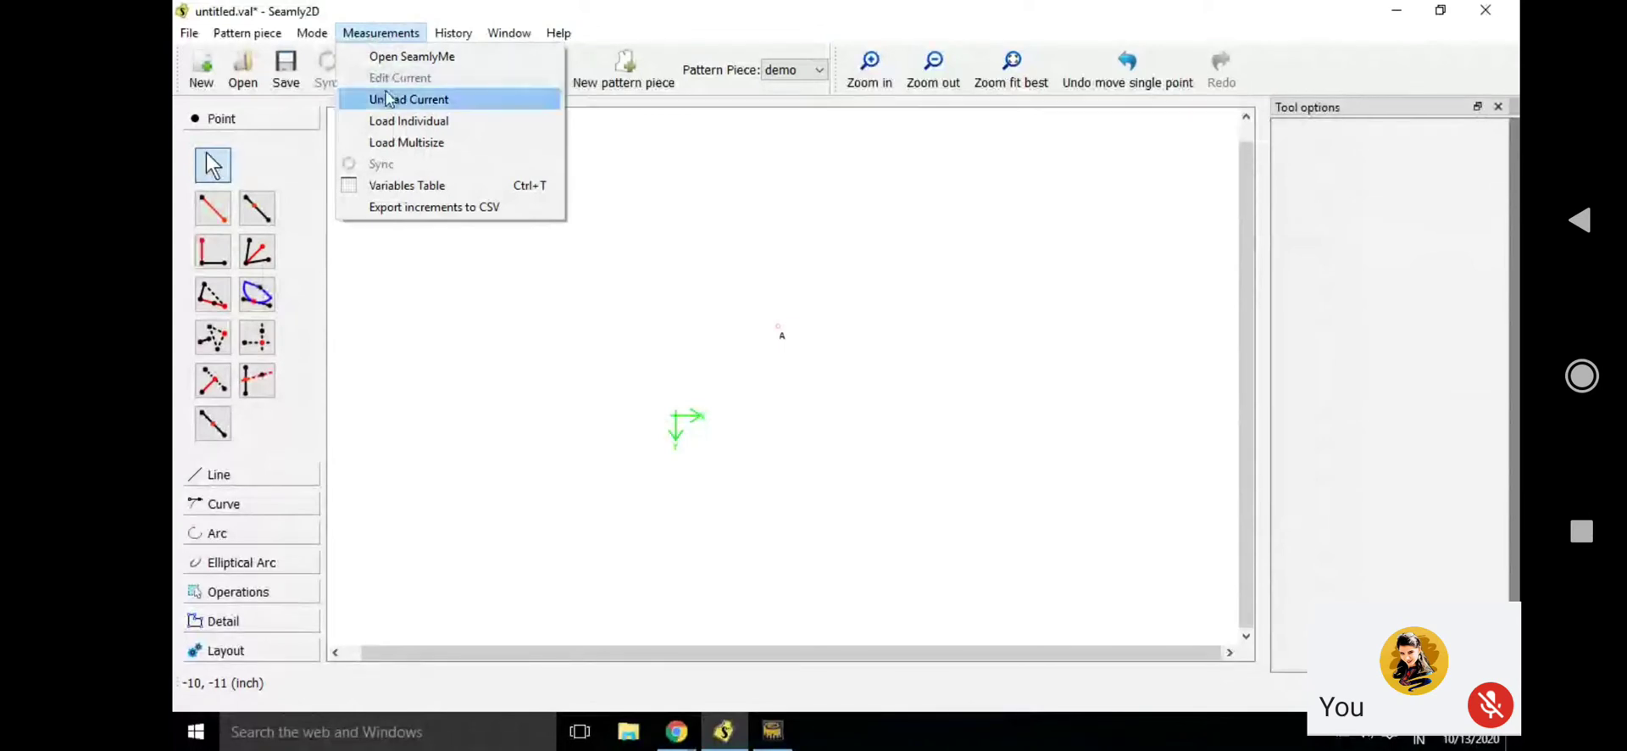
{"action": "left_click", "coordinate": [466, 127]}
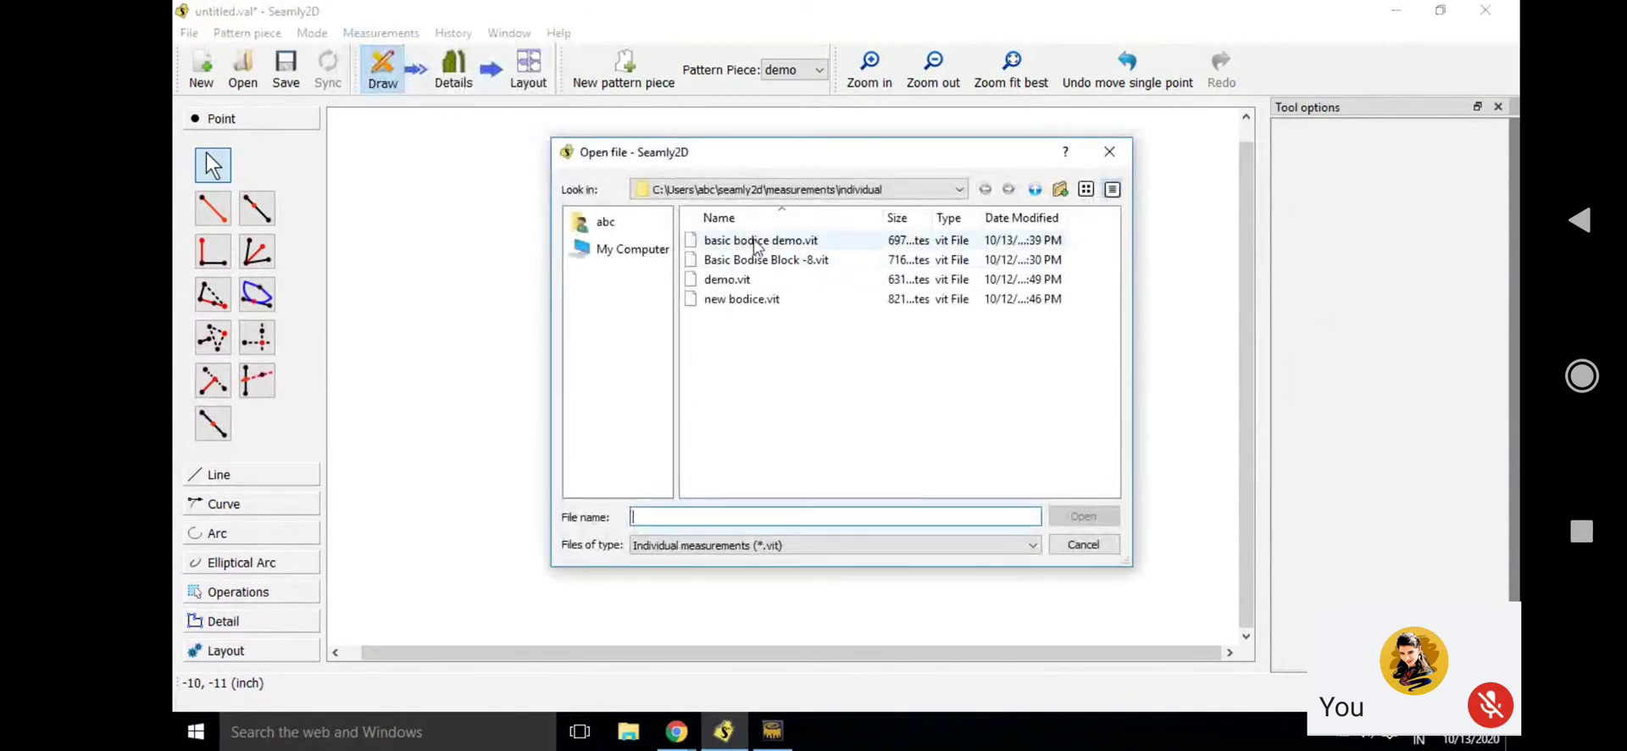
{"action": "left_click", "coordinate": [787, 242]}
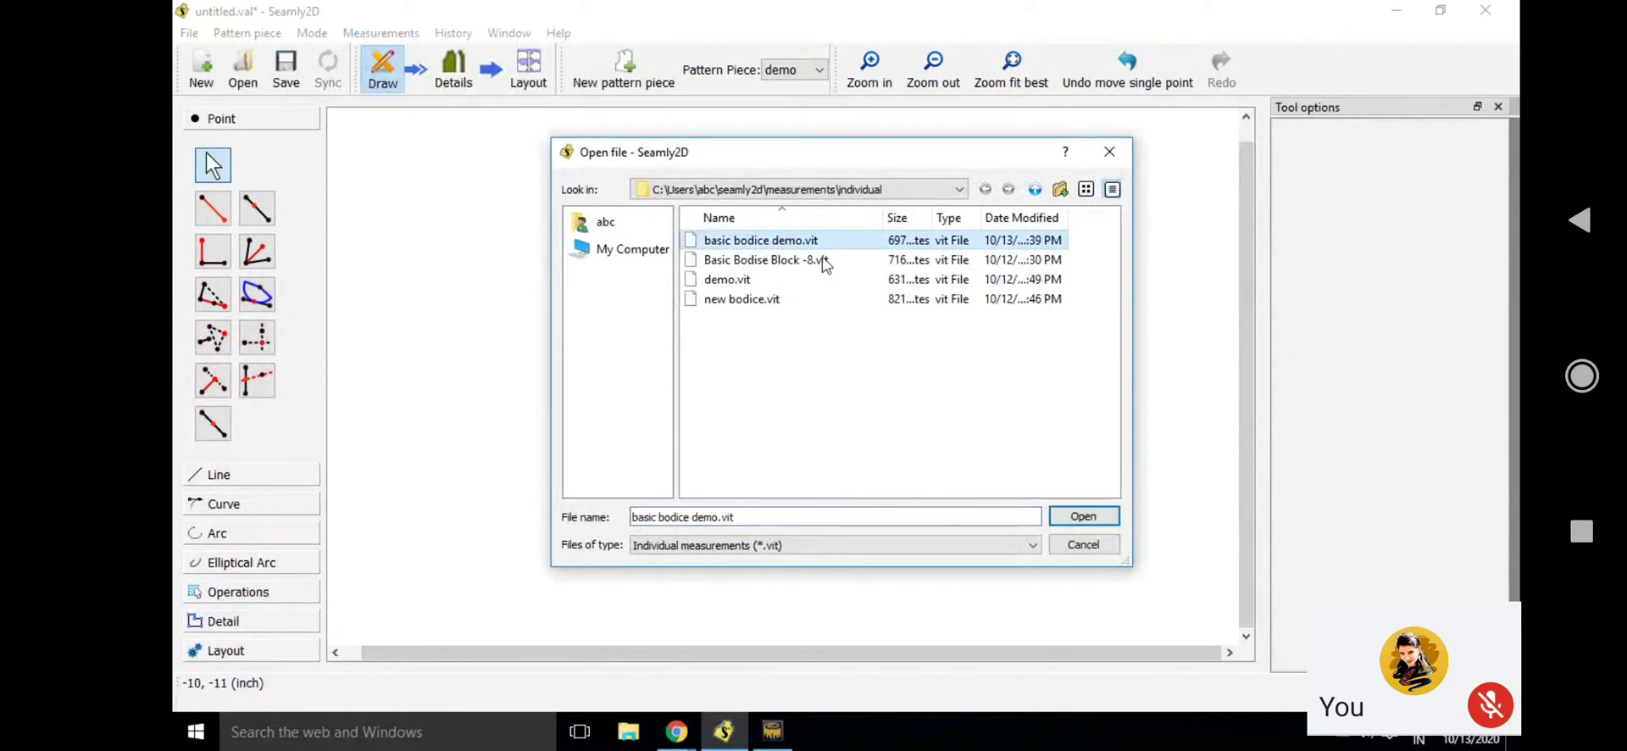
{"action": "left_click", "coordinate": [1091, 518]}
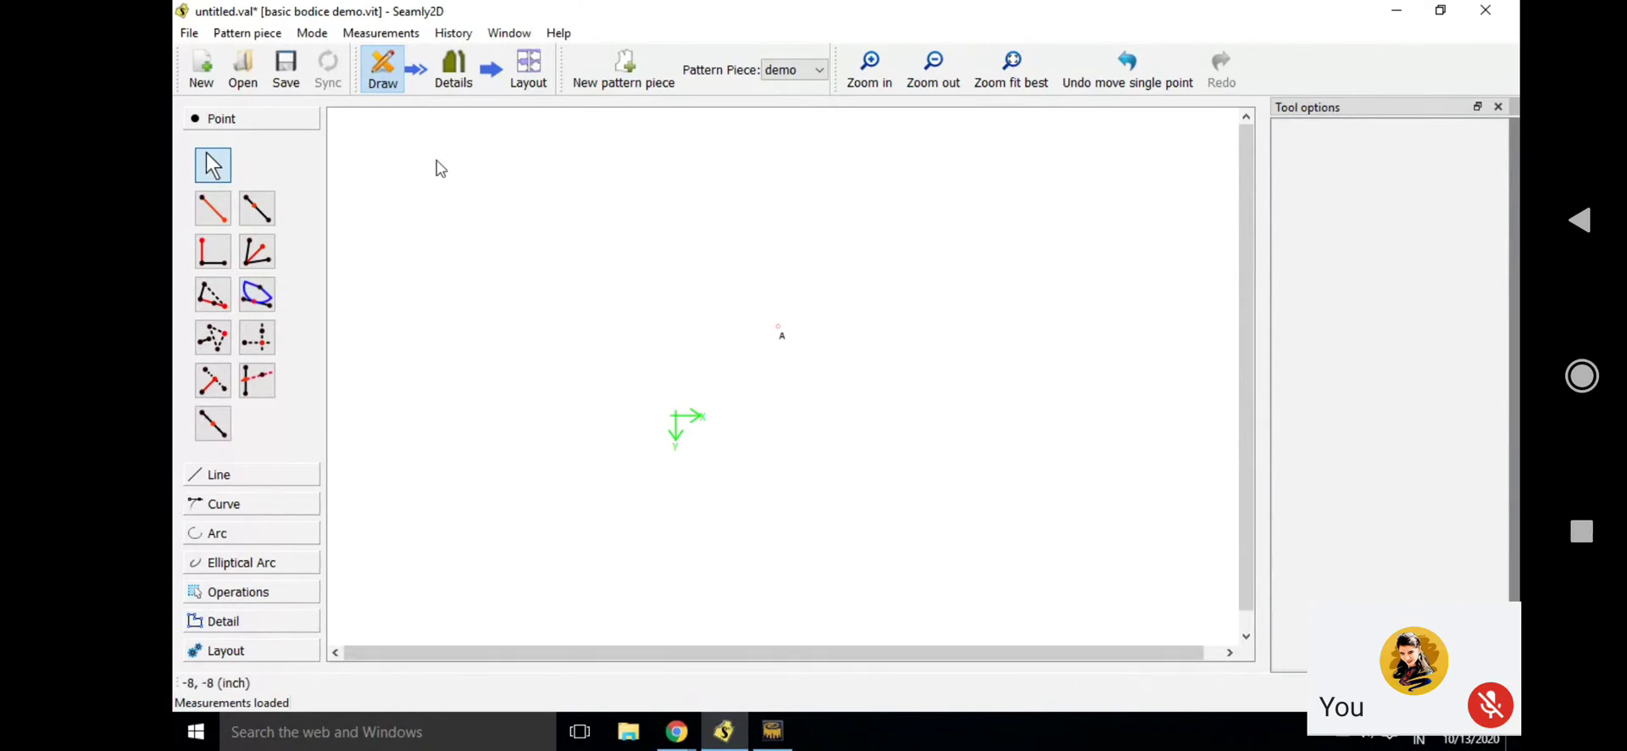
Unload the current measurements from the pattern and load basic bodice demo.vit again
{"action": "left_click", "coordinate": [377, 36]}
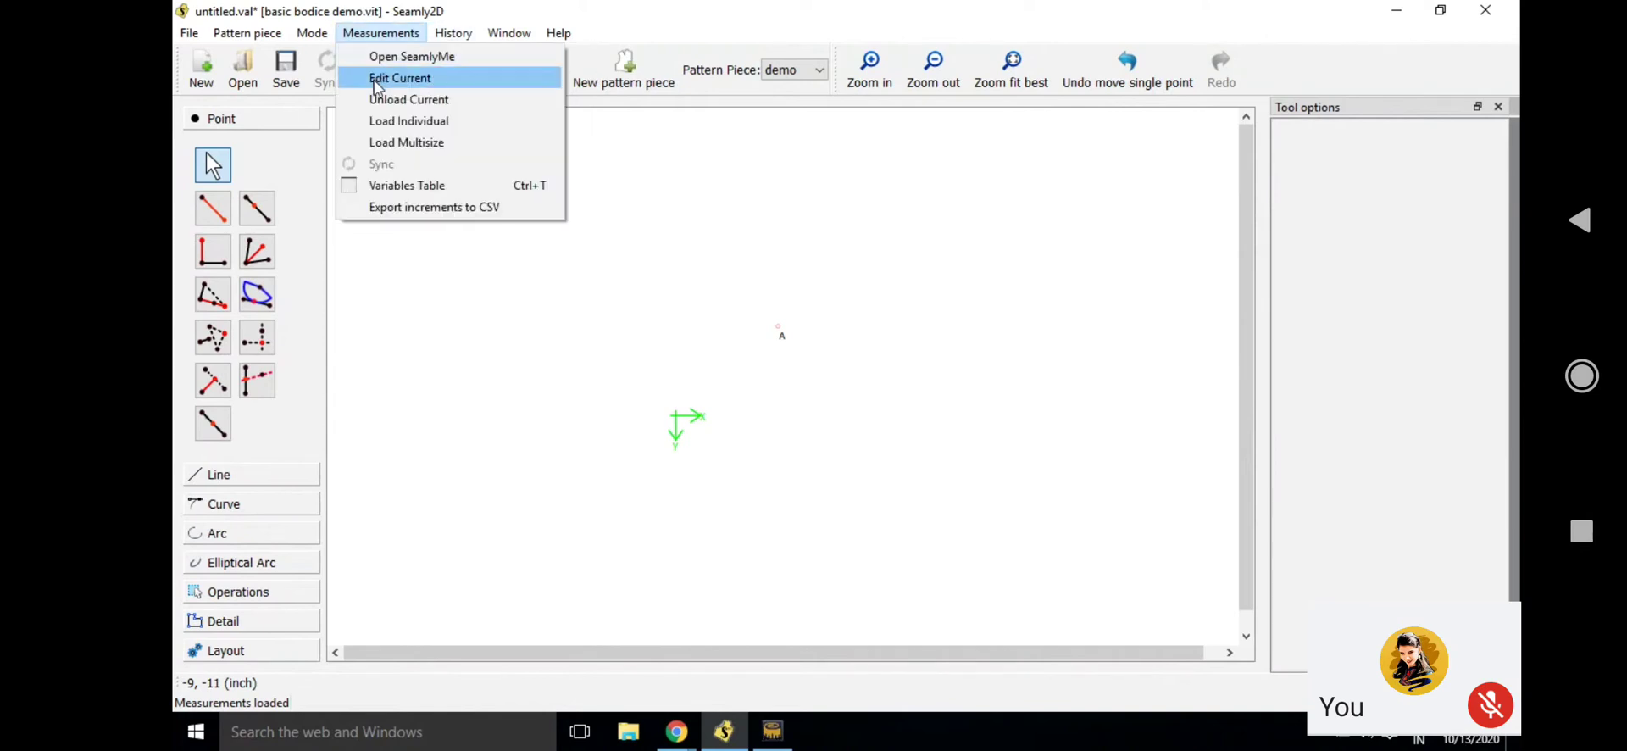
{"action": "left_click", "coordinate": [424, 100]}
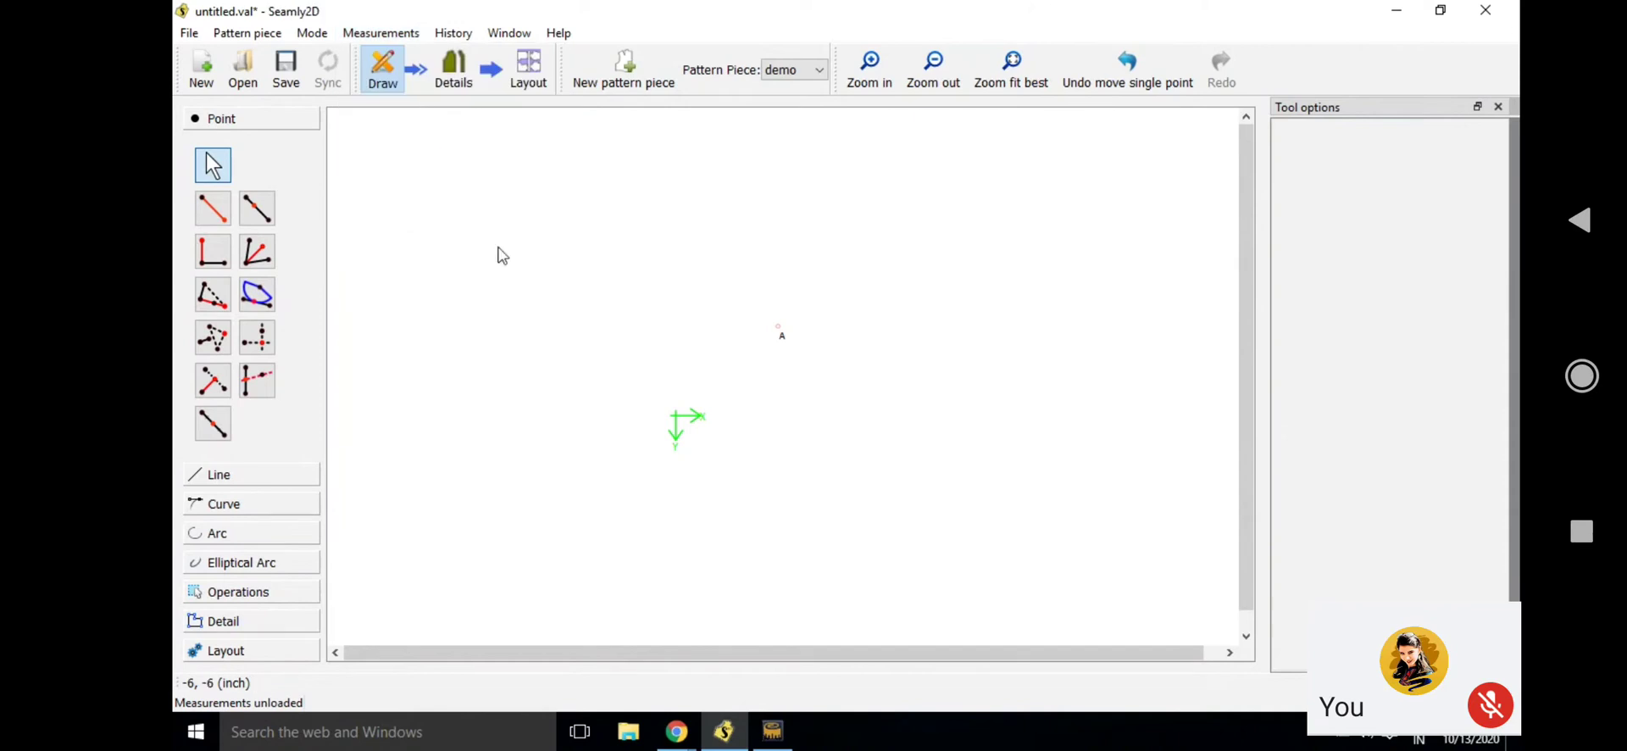
{"action": "left_click", "coordinate": [376, 34]}
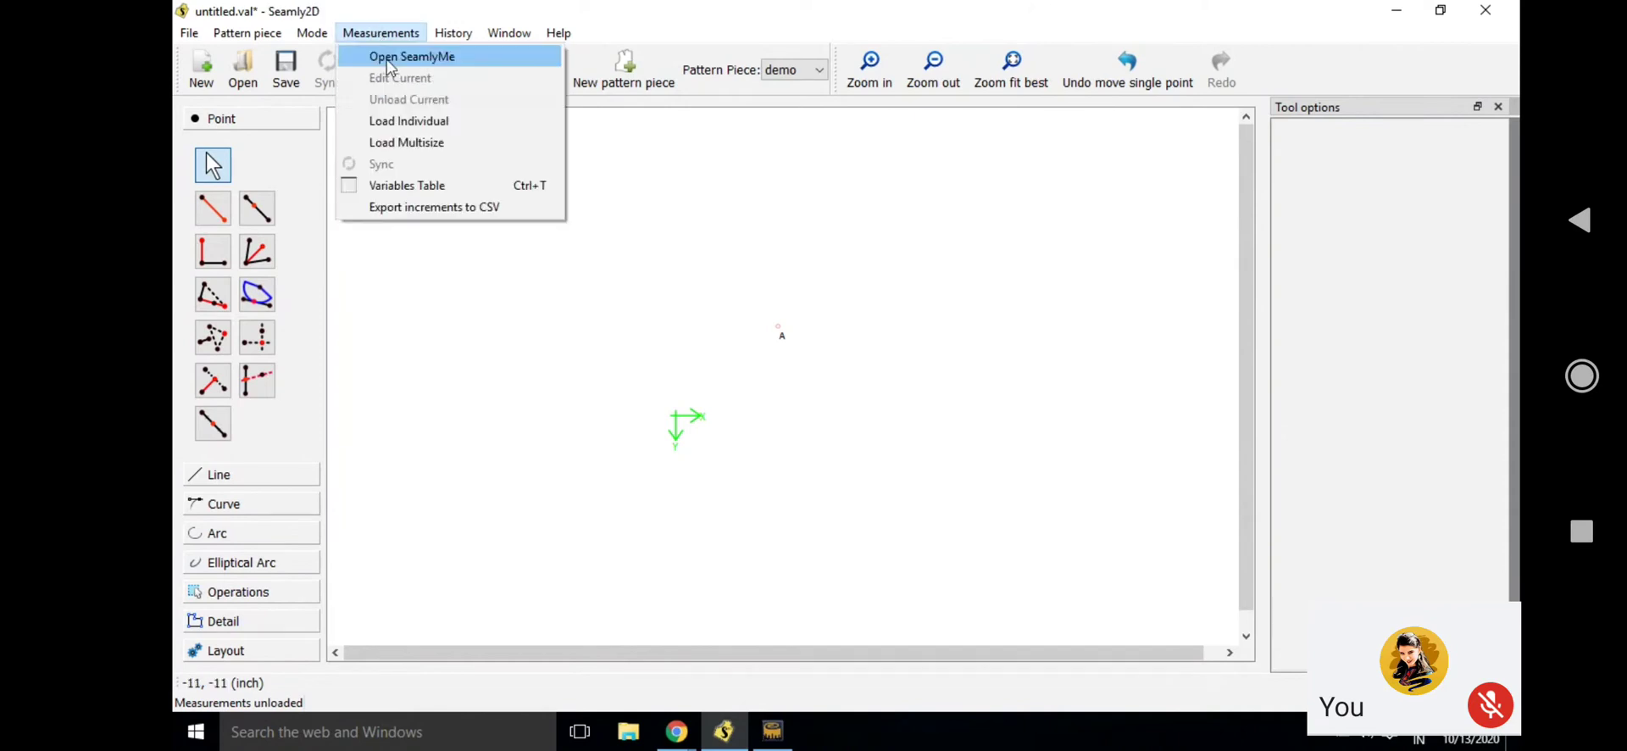
{"action": "left_click", "coordinate": [405, 121]}
{"action": "left_click", "coordinate": [786, 244]}
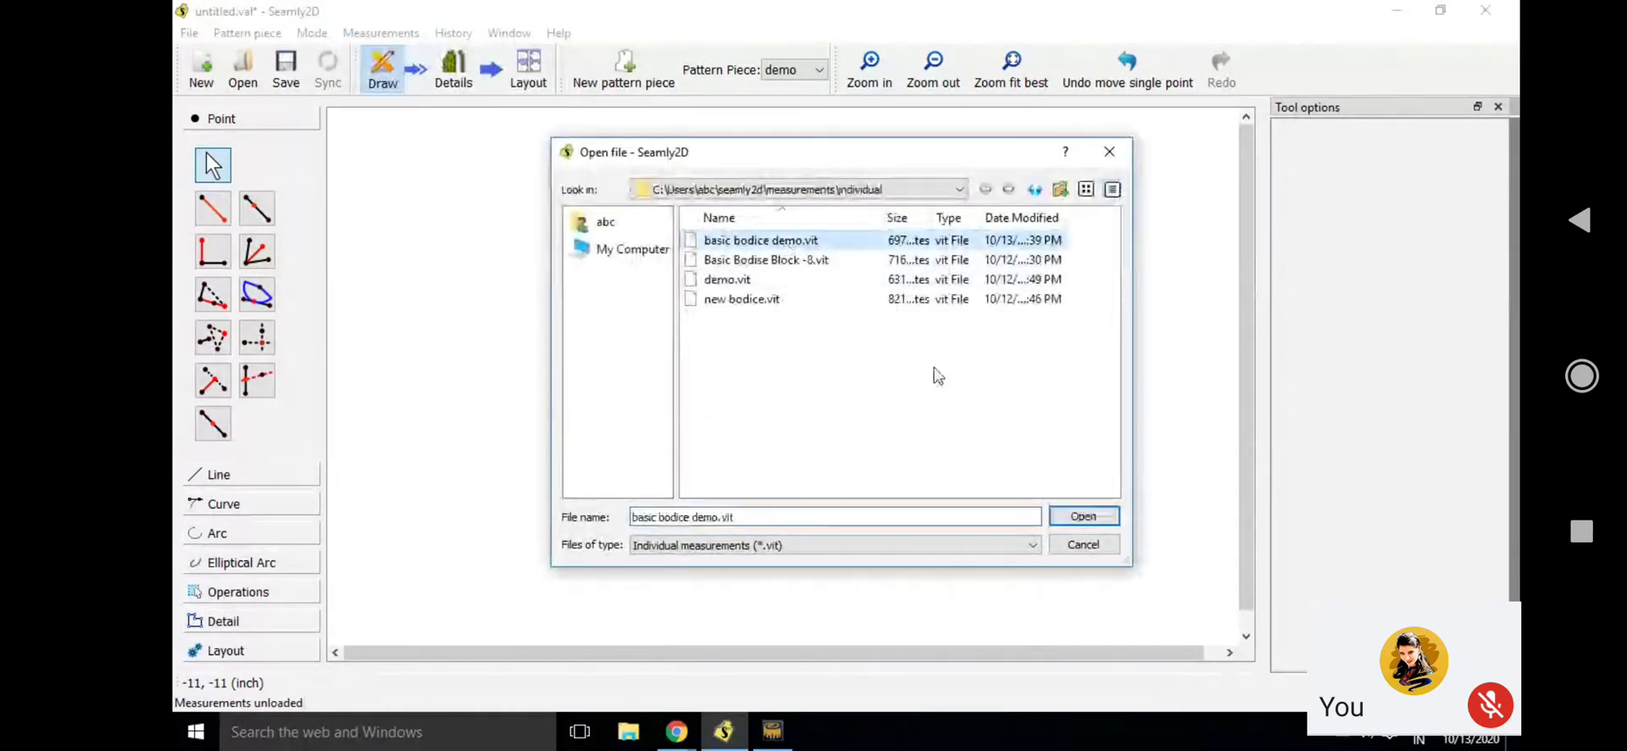
{"action": "left_click", "coordinate": [1081, 517]}
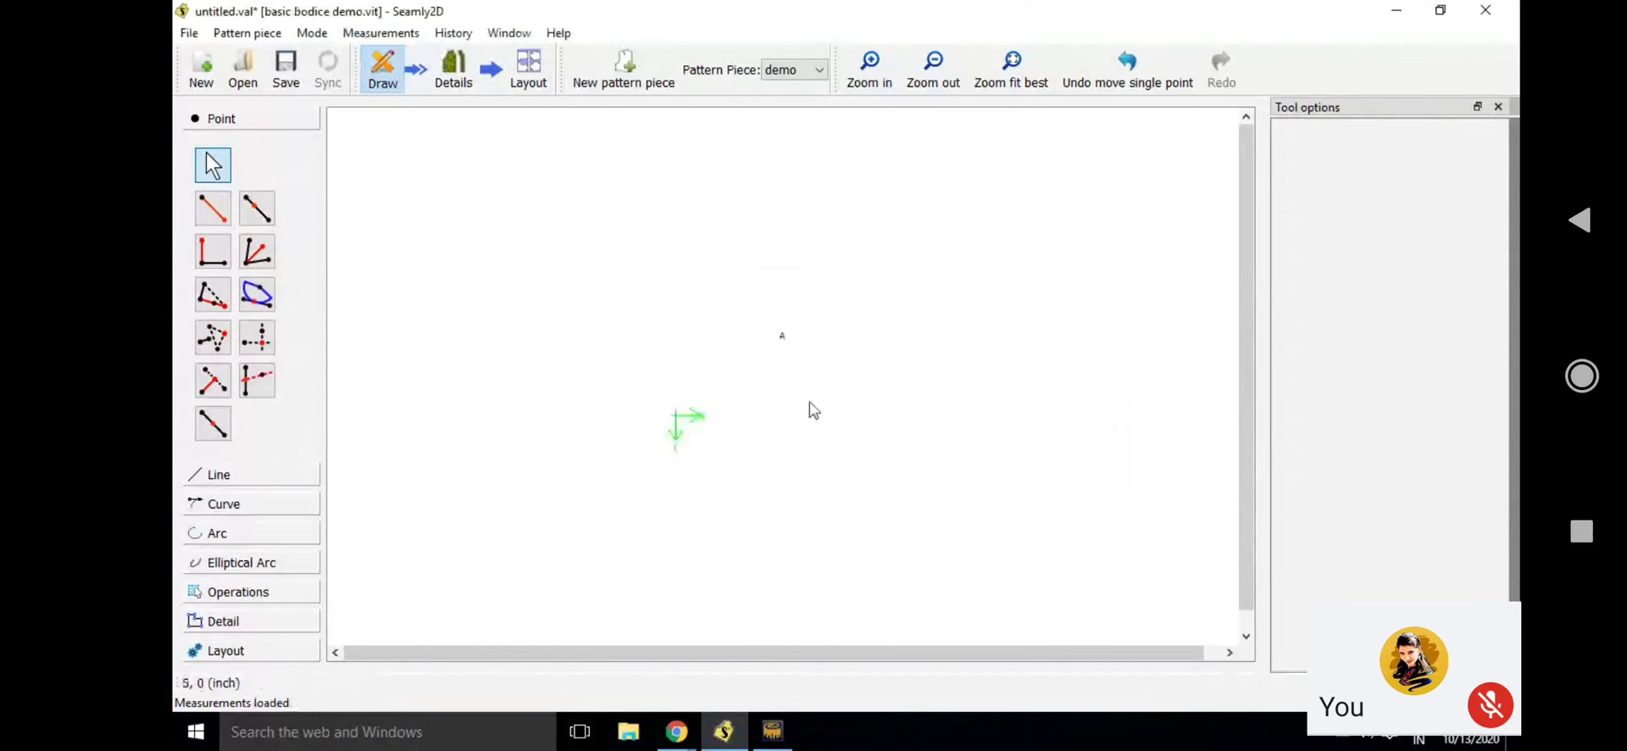
{"action": "left_click", "coordinate": [377, 32]}
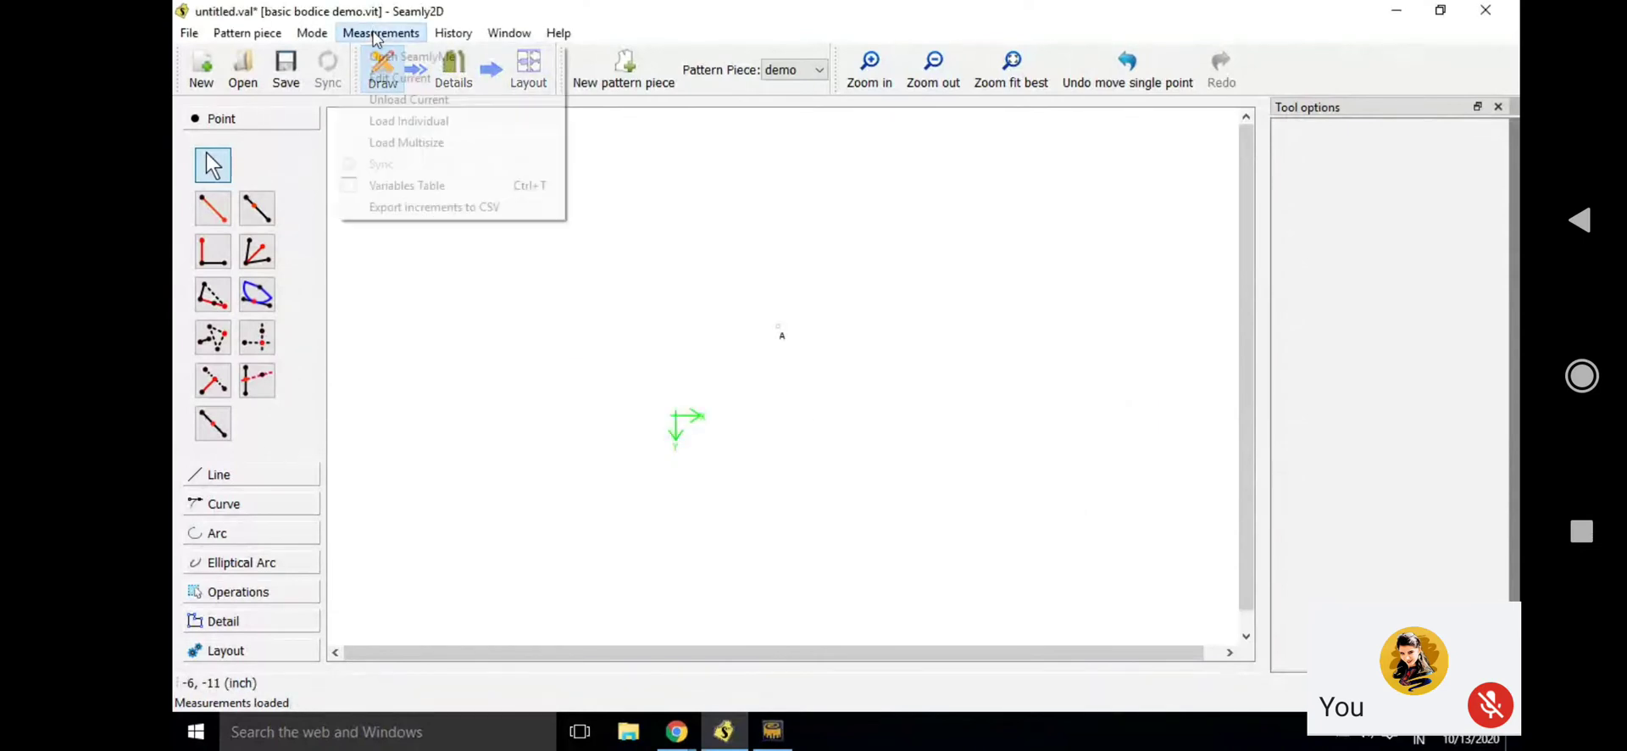
{"action": "left_click", "coordinate": [402, 79]}
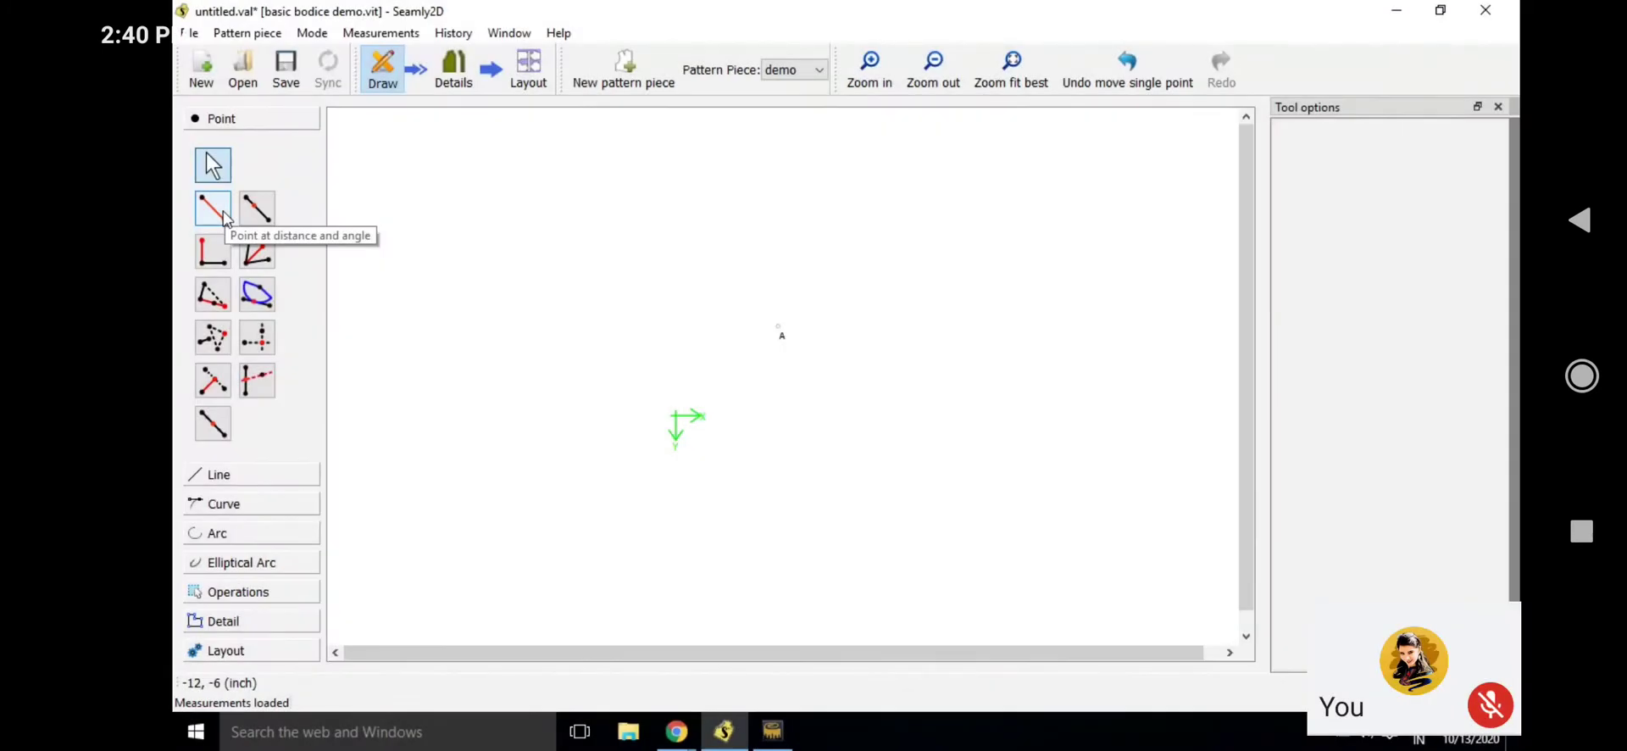
Start a point at distance and angle from base point A, about 9.9 inches straight below it
{"action": "left_click", "coordinate": [224, 213]}
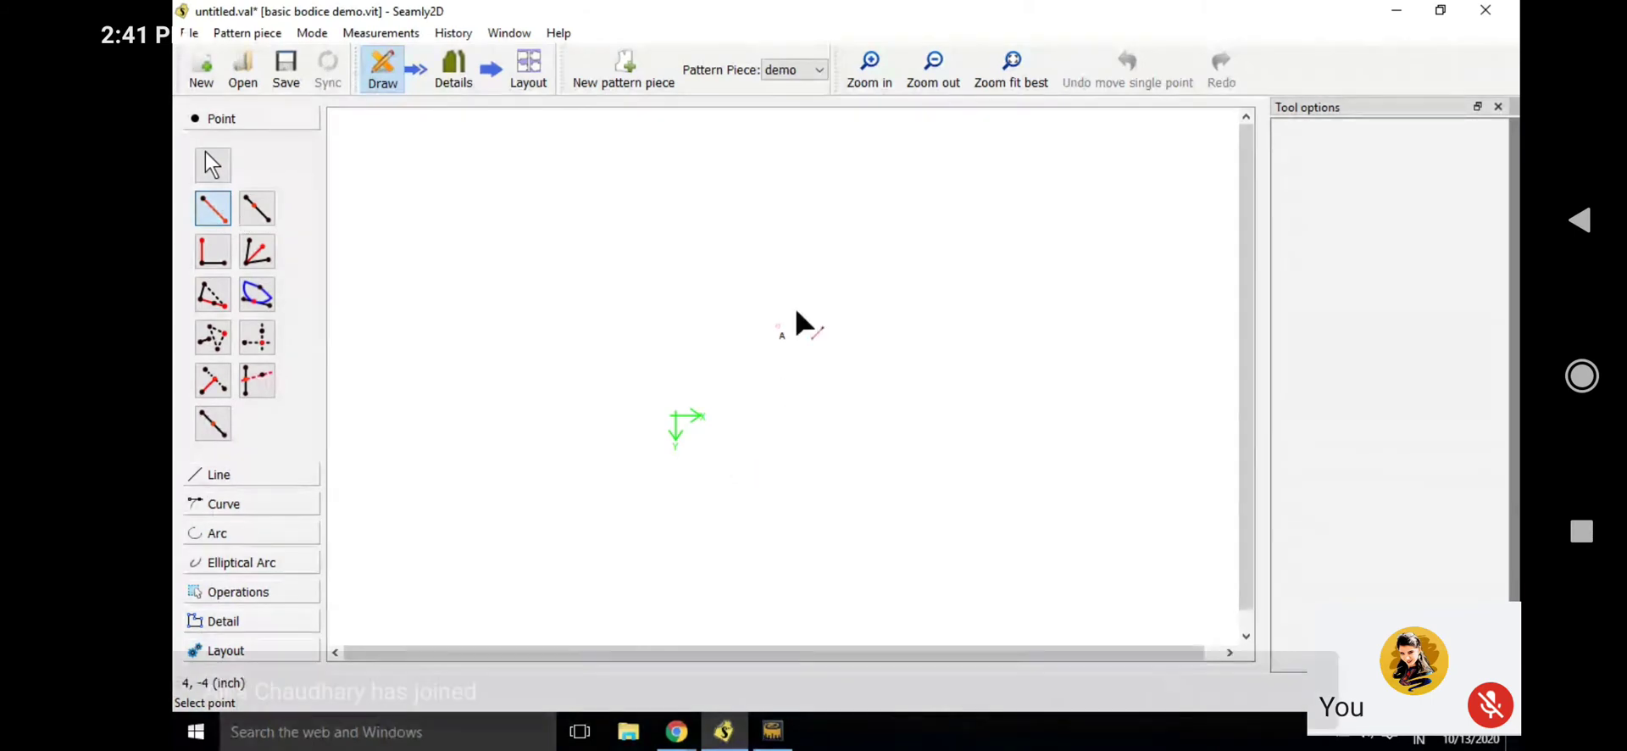
{"action": "left_click", "coordinate": [780, 326]}
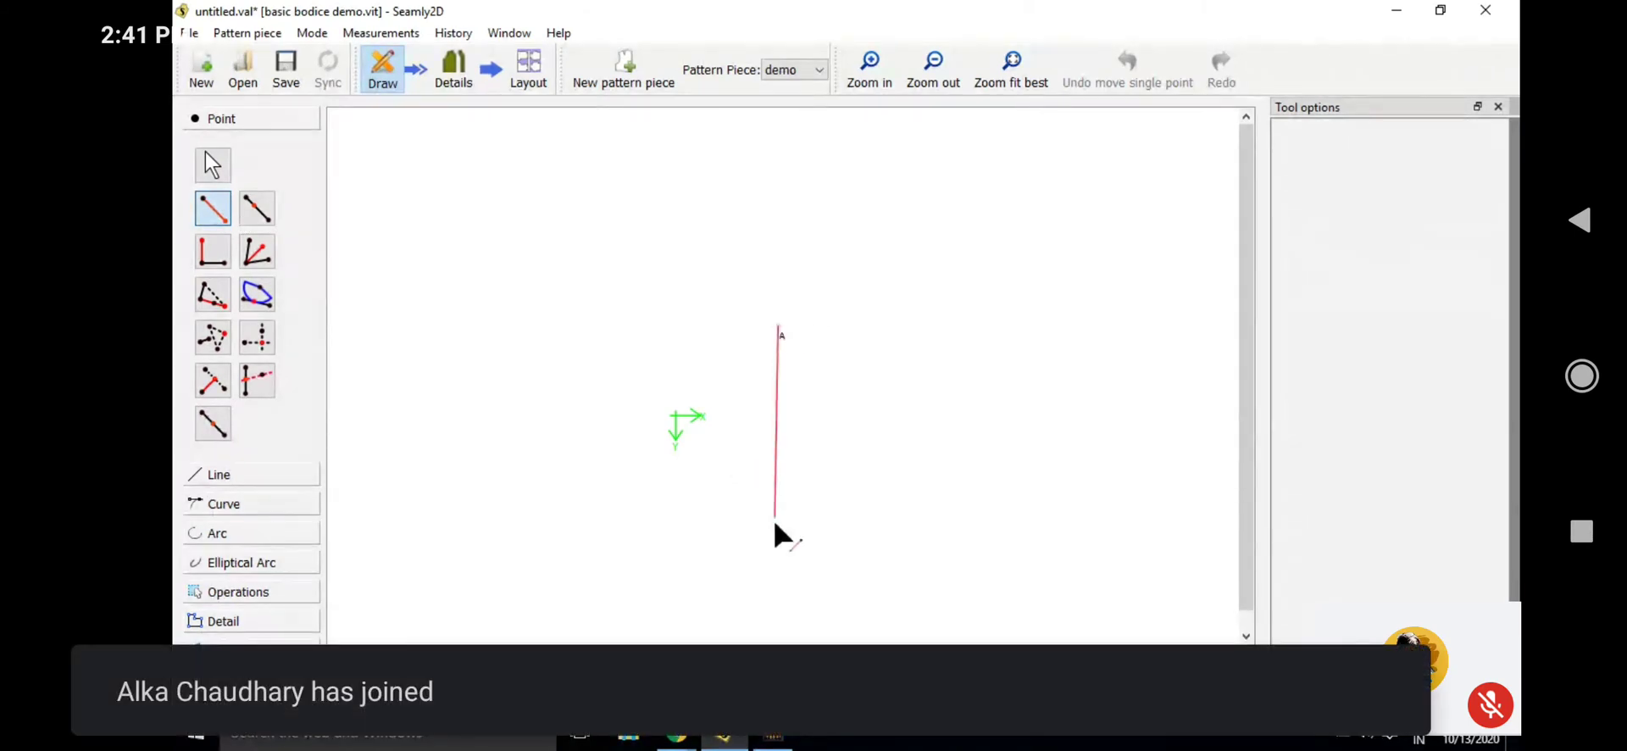
{"action": "left_click", "coordinate": [780, 582]}
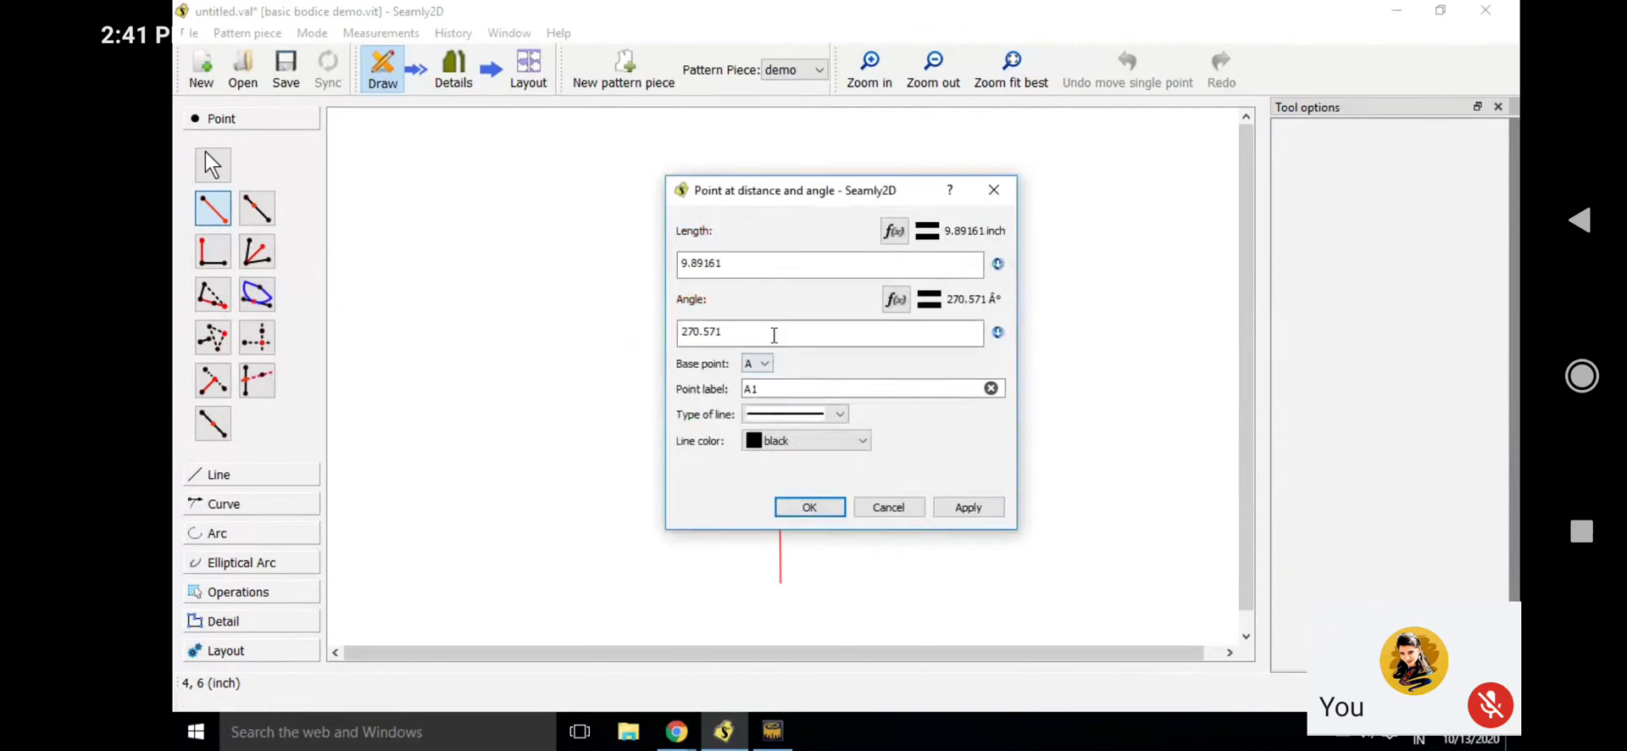
{"action": "double_click", "coordinate": [761, 273]}
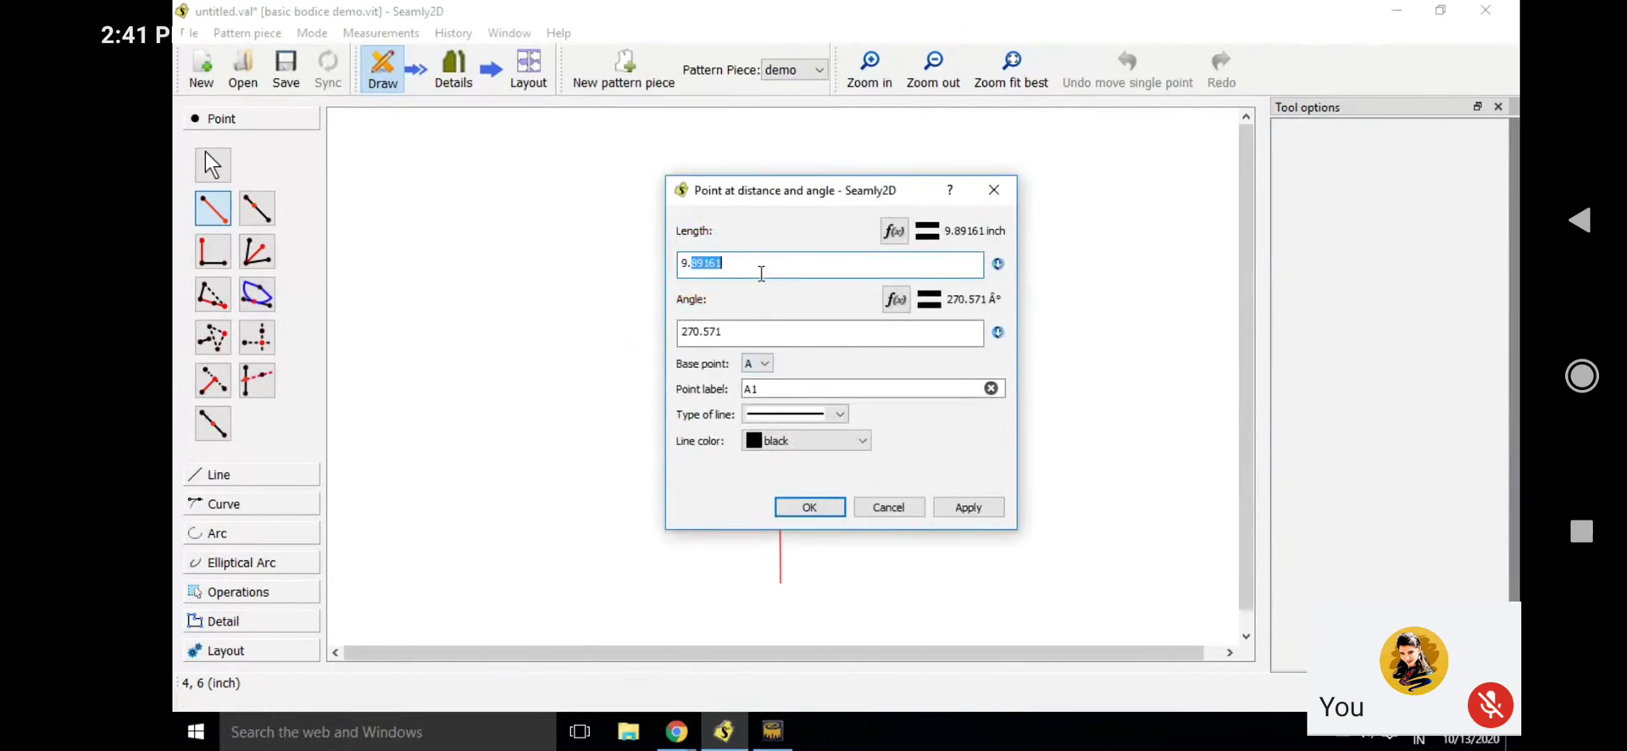
{"action": "key", "text": "BackSpace"}
{"action": "key", "text": "BackSpace"}
{"action": "key", "text": "BackSpace"}
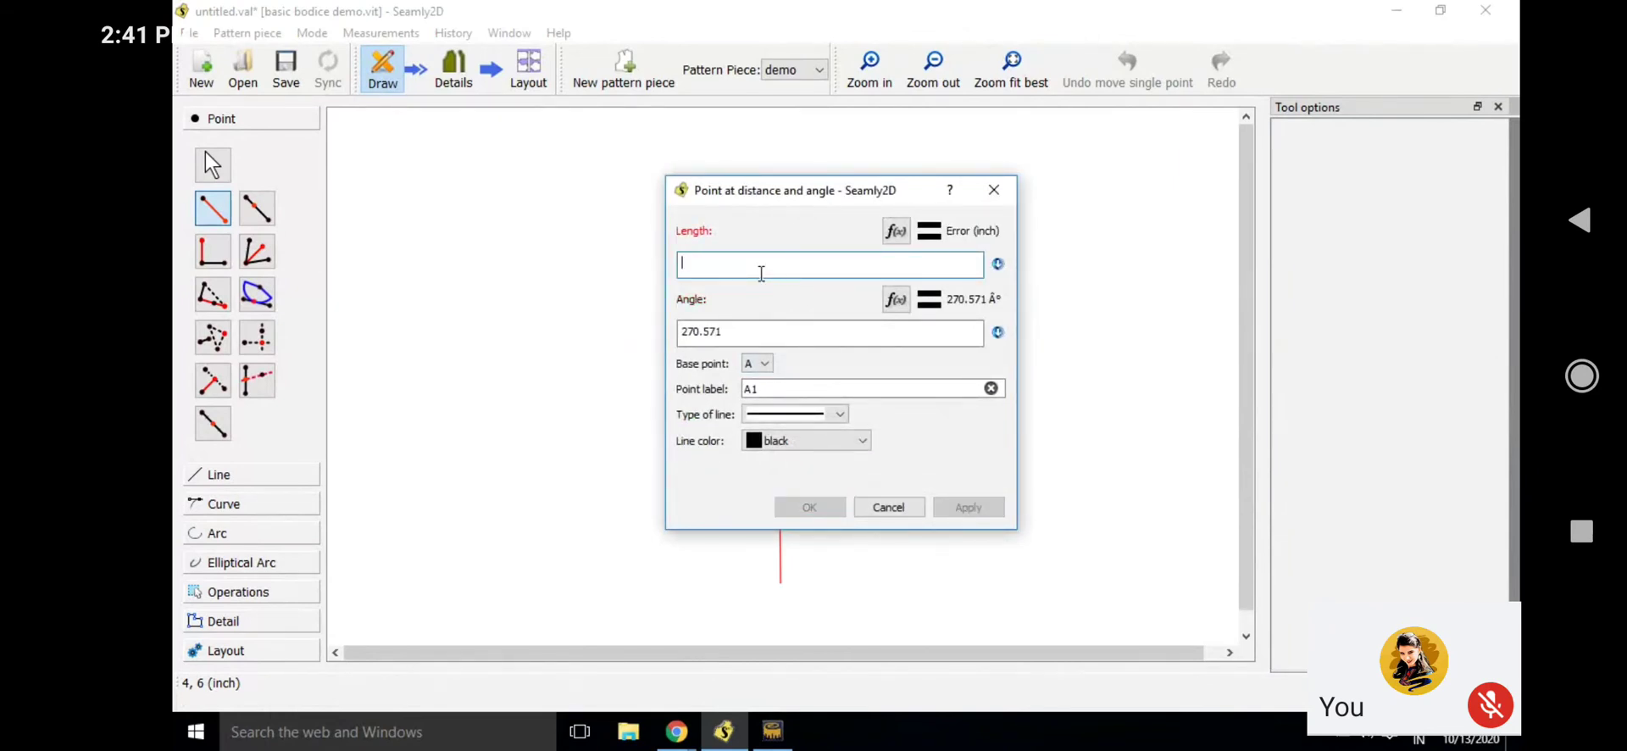
{"action": "type", "text": "14"}
{"action": "key", "text": "BackSpace"}
{"action": "key", "text": "BackSpace"}
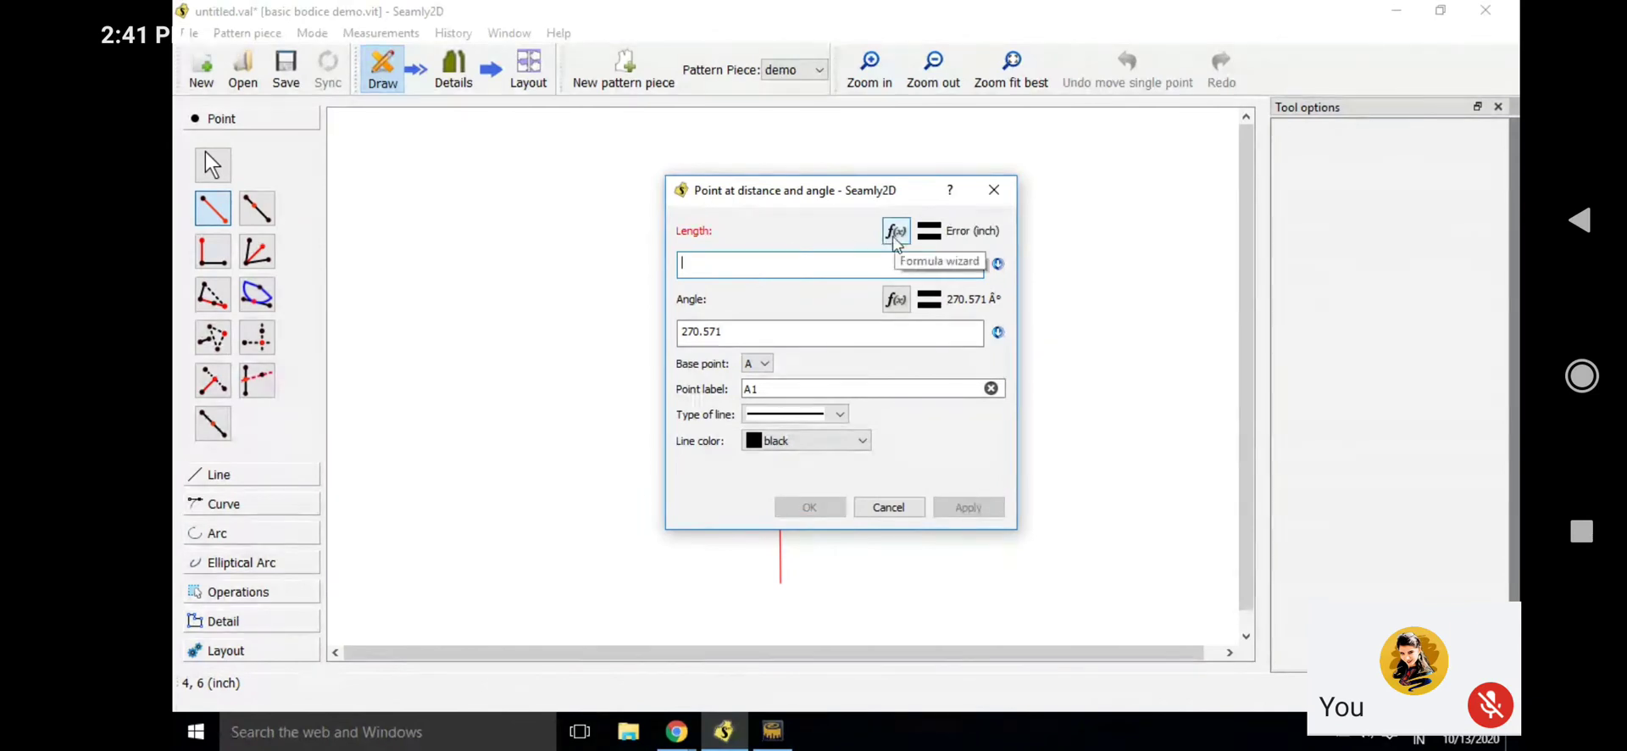
{"action": "left_click", "coordinate": [895, 231]}
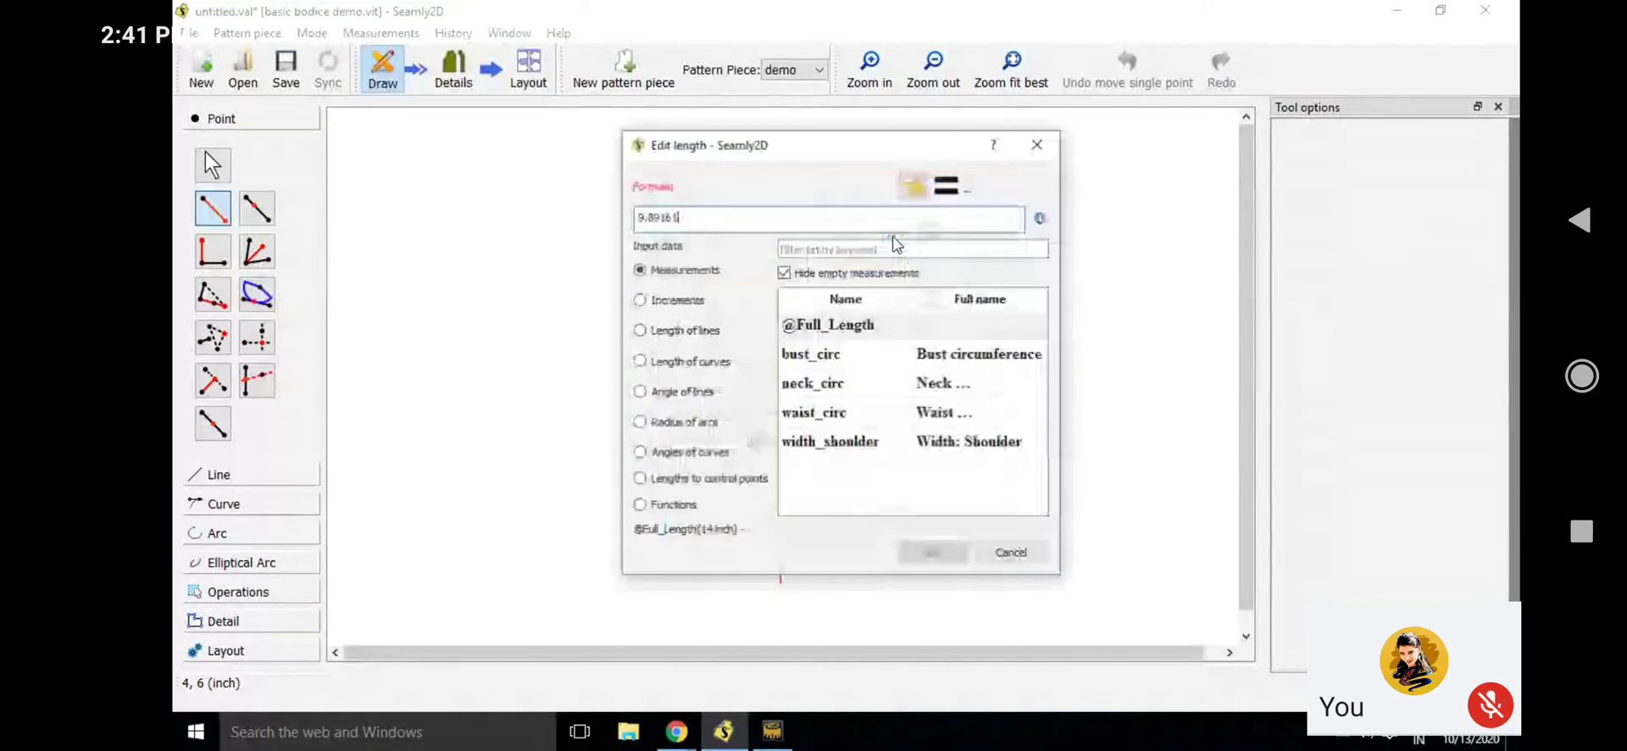
{"action": "double_click", "coordinate": [786, 219]}
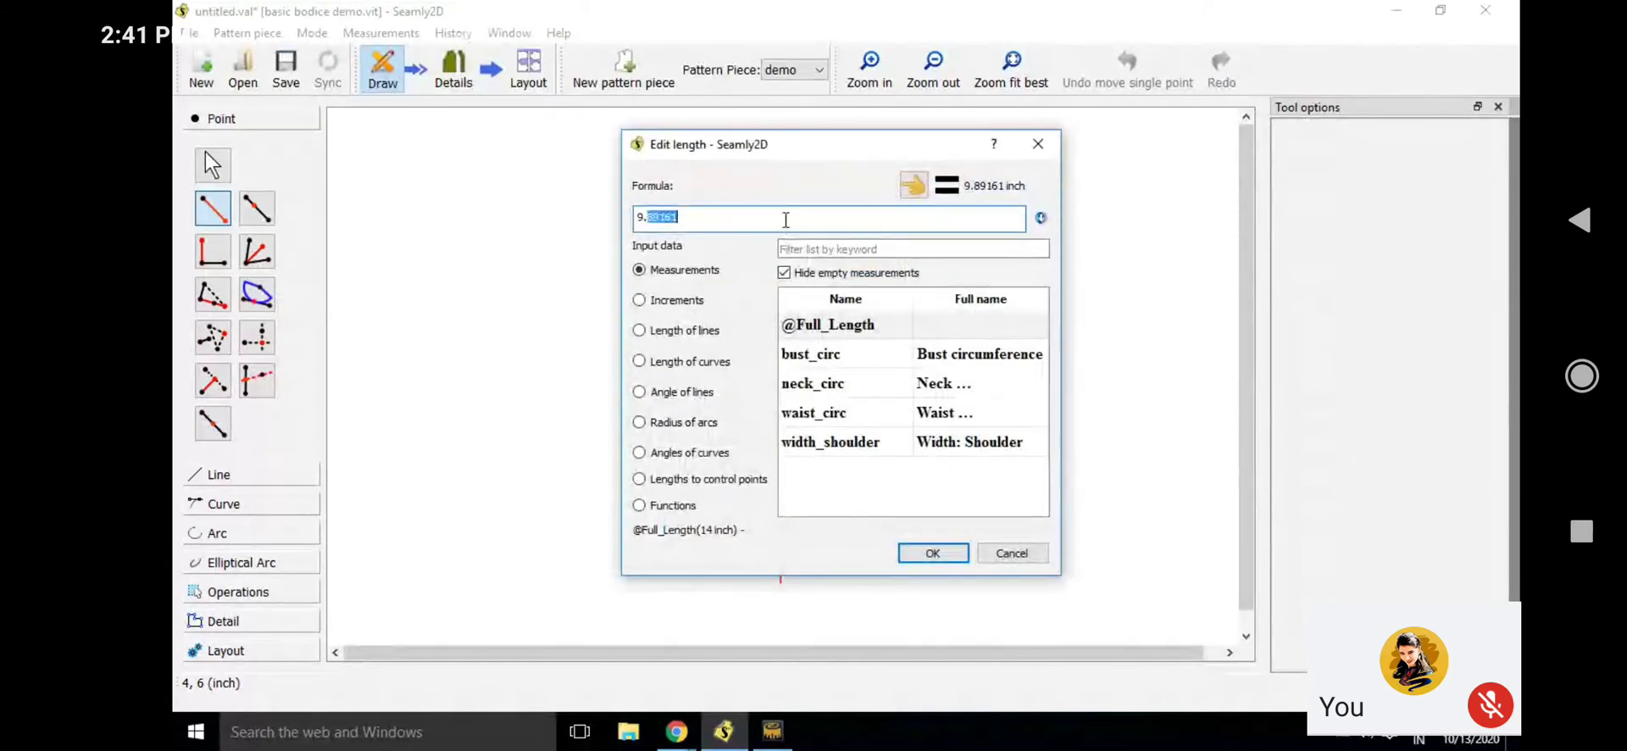
{"action": "key", "text": "BackSpace"}
{"action": "key", "text": "BackSpace"}
{"action": "key", "text": "BackSpace"}
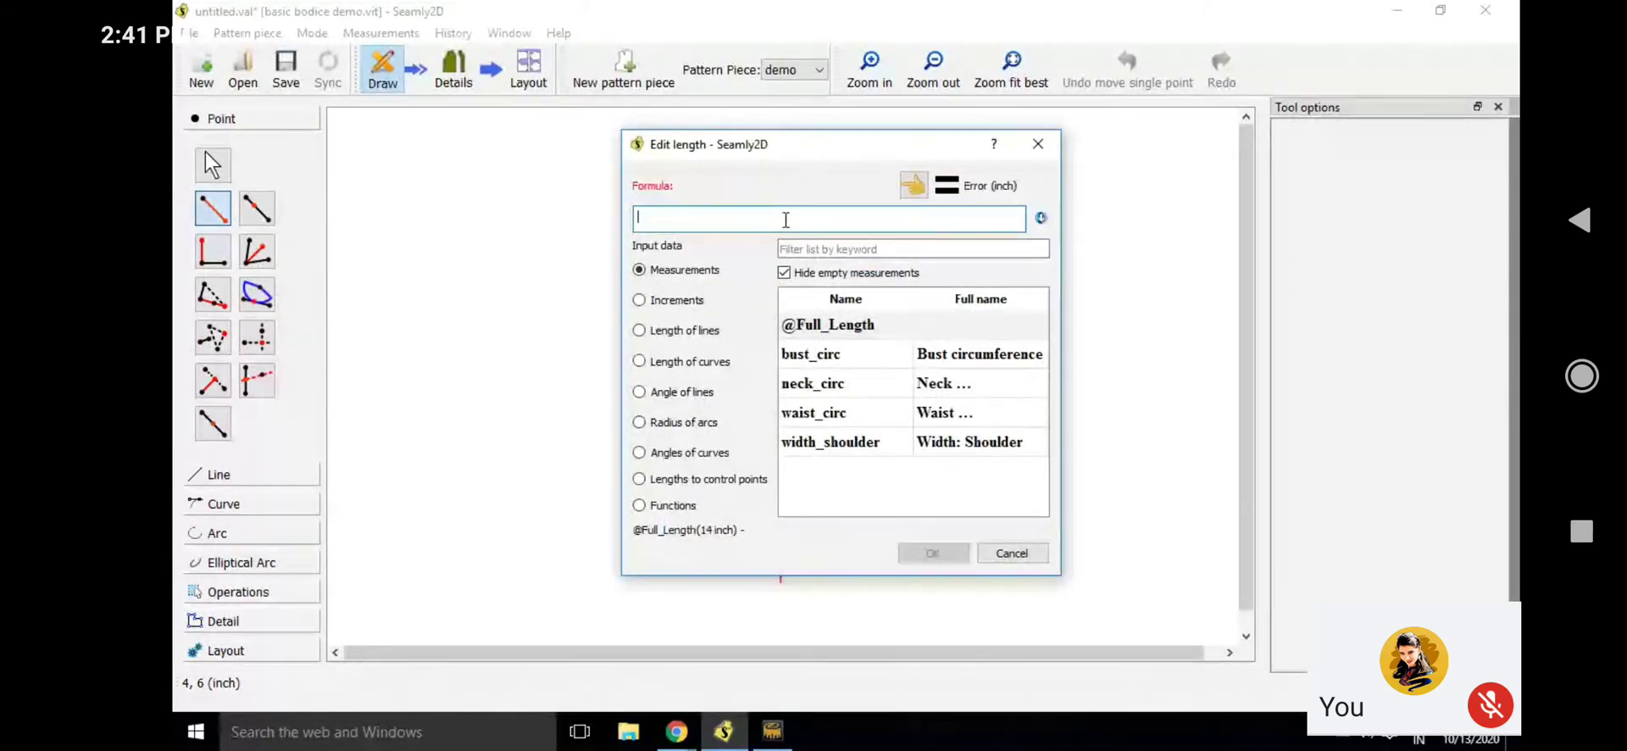
{"action": "left_click", "coordinate": [826, 329]}
{"action": "double_click", "coordinate": [826, 329]}
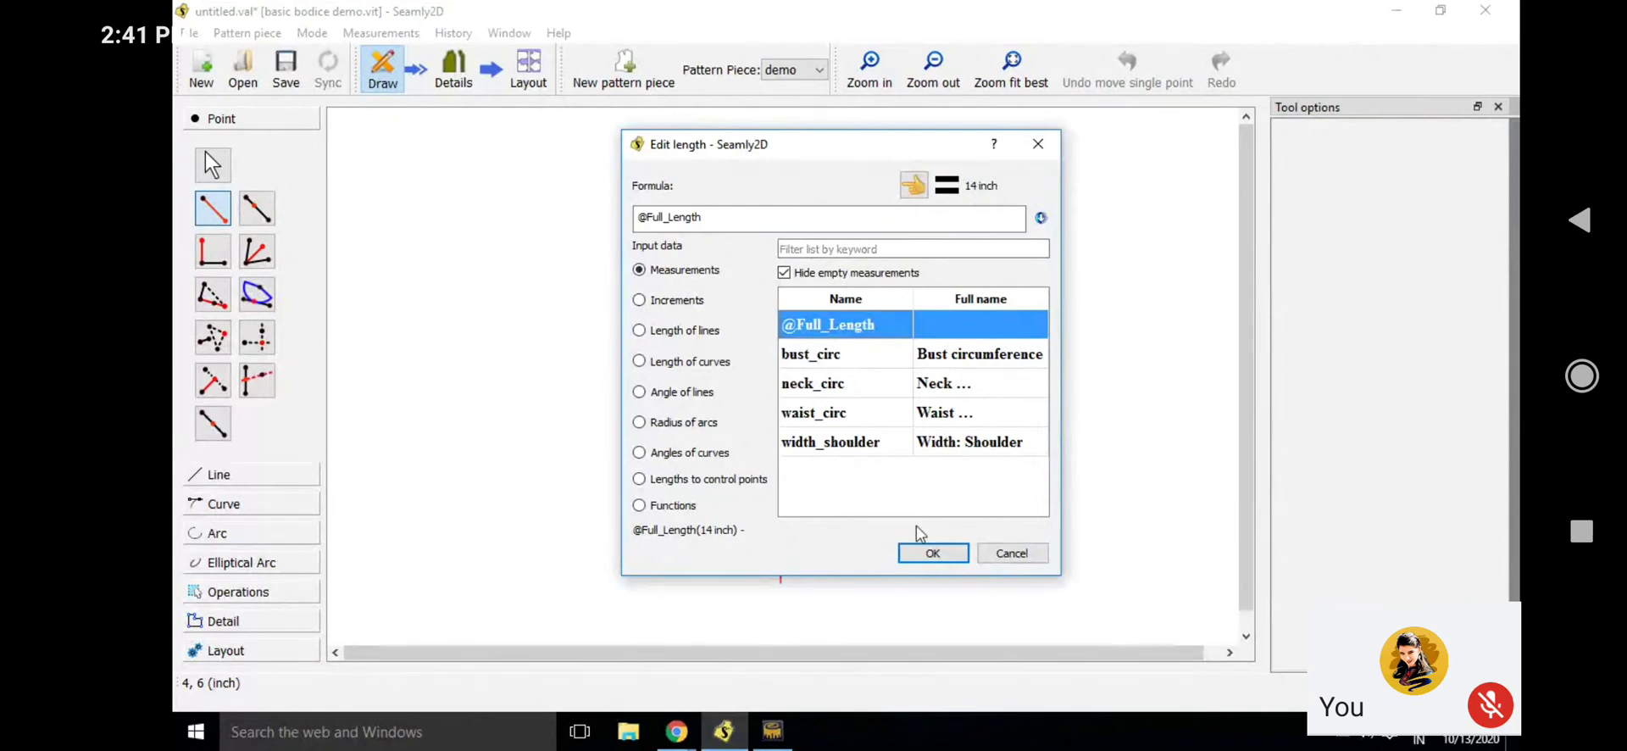
{"action": "left_click", "coordinate": [932, 554]}
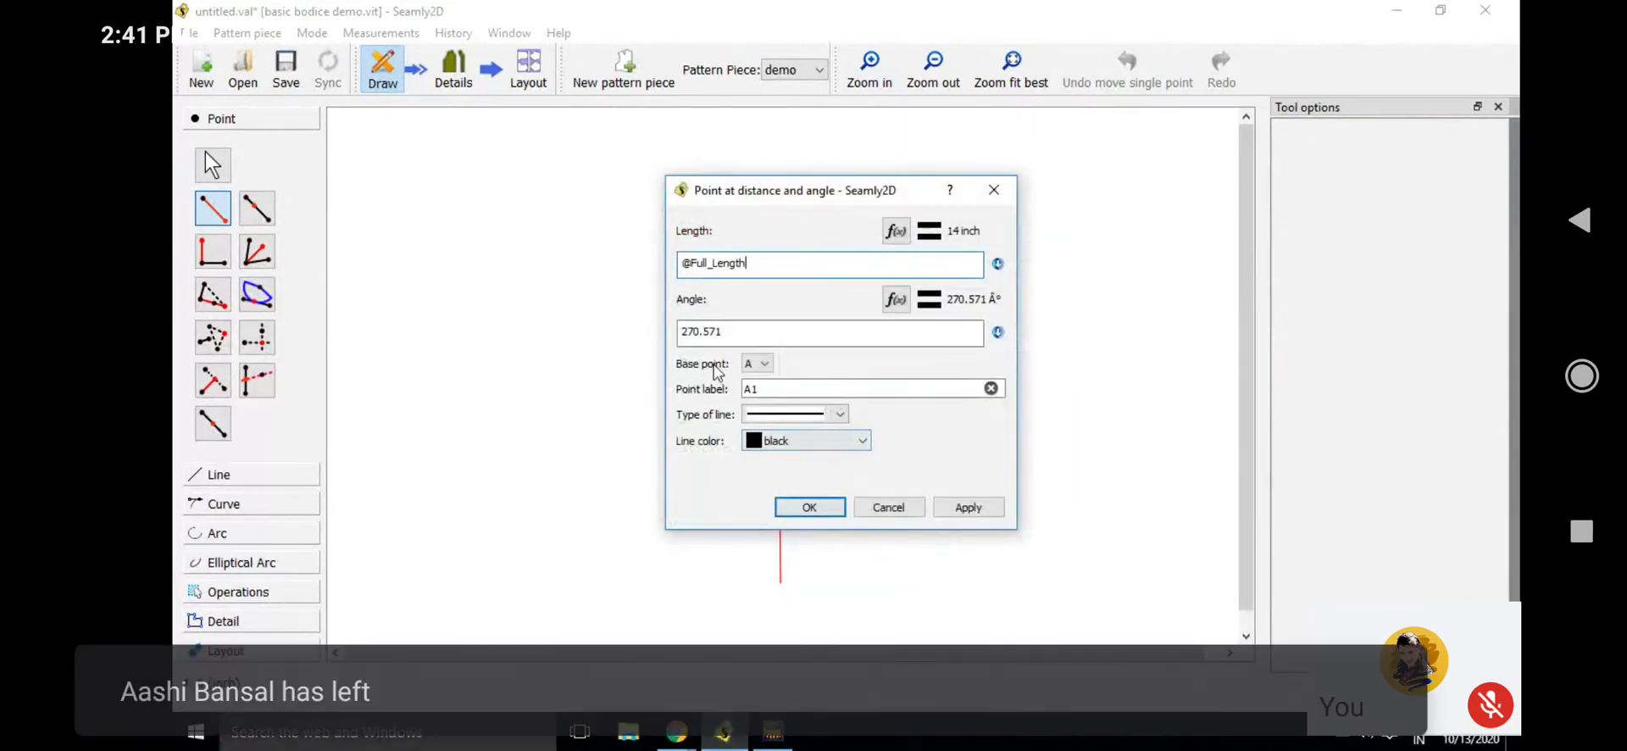
Set the new point's angle to 270 degrees, create the point and inspect its options
{"action": "left_click", "coordinate": [725, 333]}
{"action": "key", "text": "BackSpace"}
{"action": "key", "text": "BackSpace"}
{"action": "key", "text": "BackSpace"}
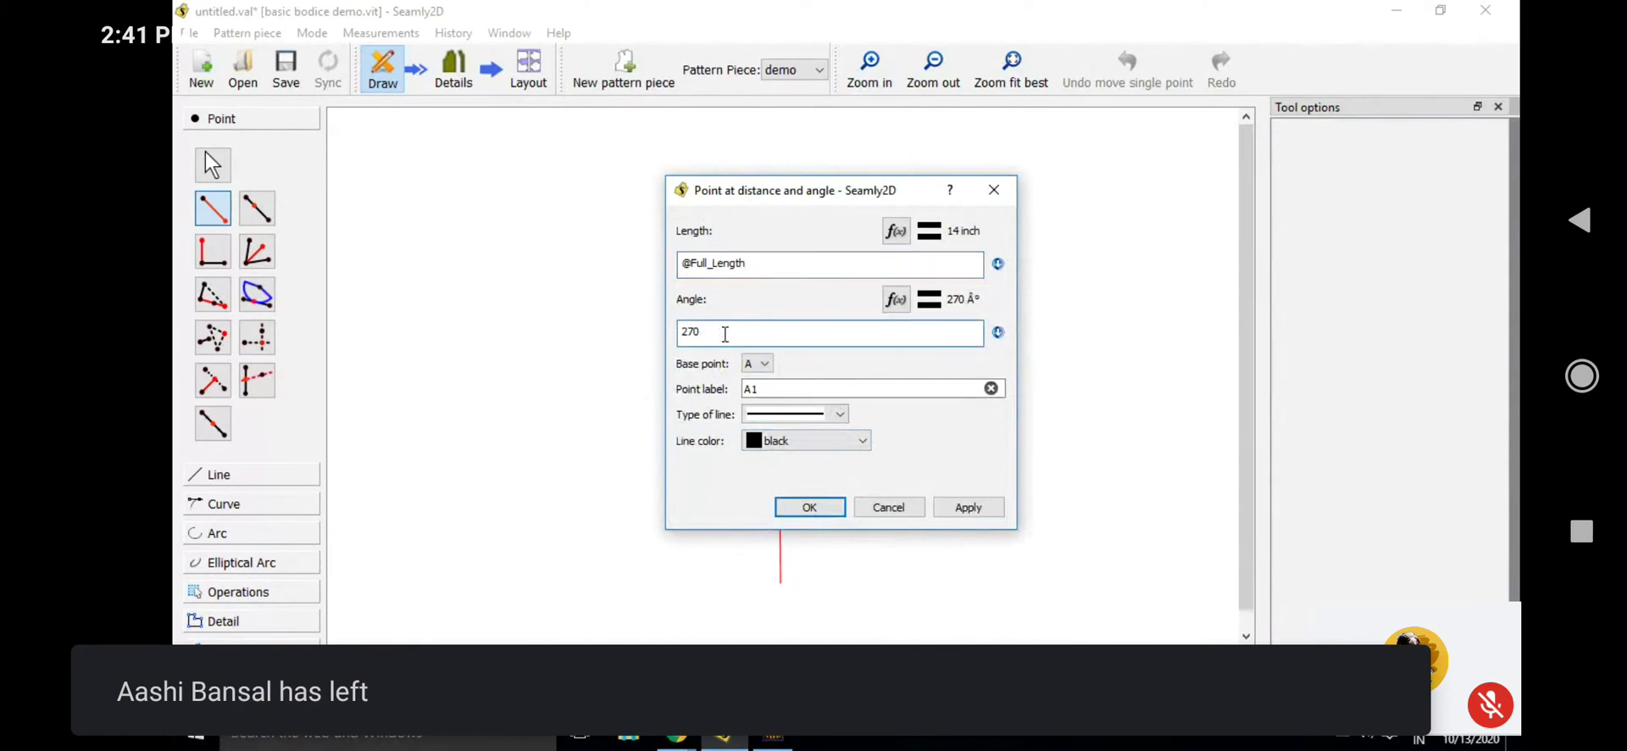
{"action": "left_click", "coordinate": [807, 507]}
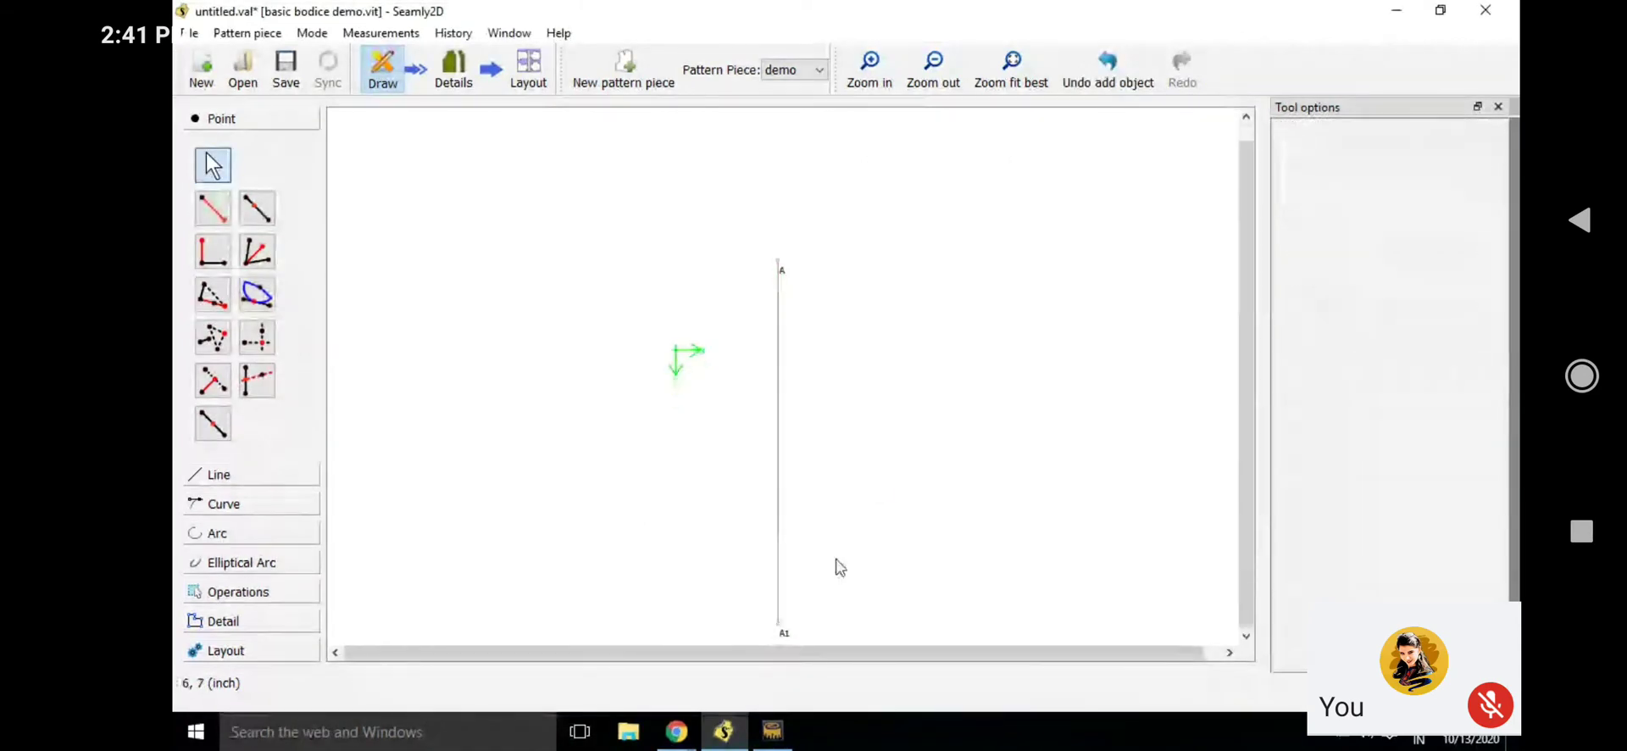
{"action": "left_click", "coordinate": [787, 631]}
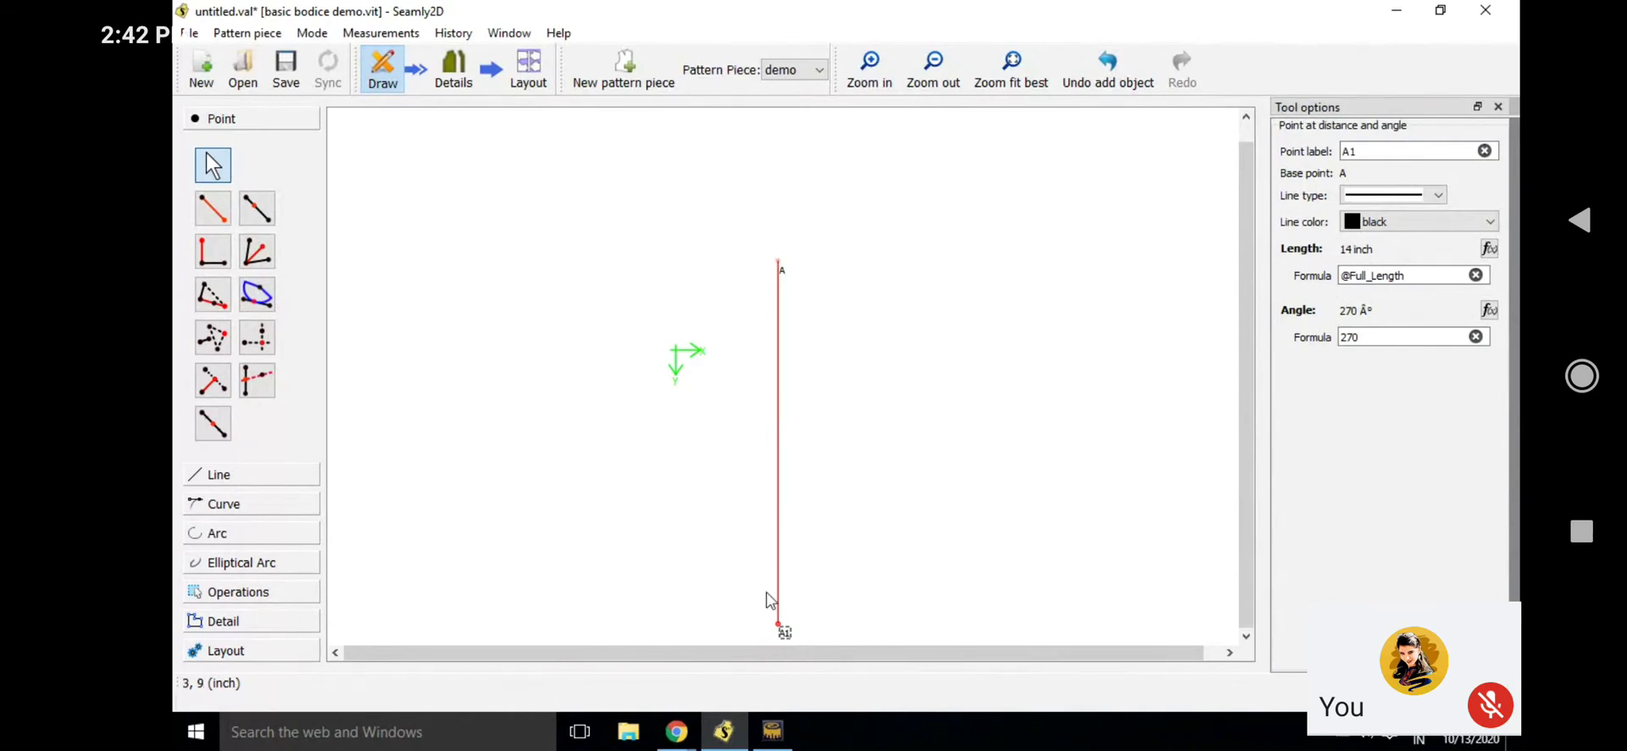
{"action": "left_click", "coordinate": [770, 639]}
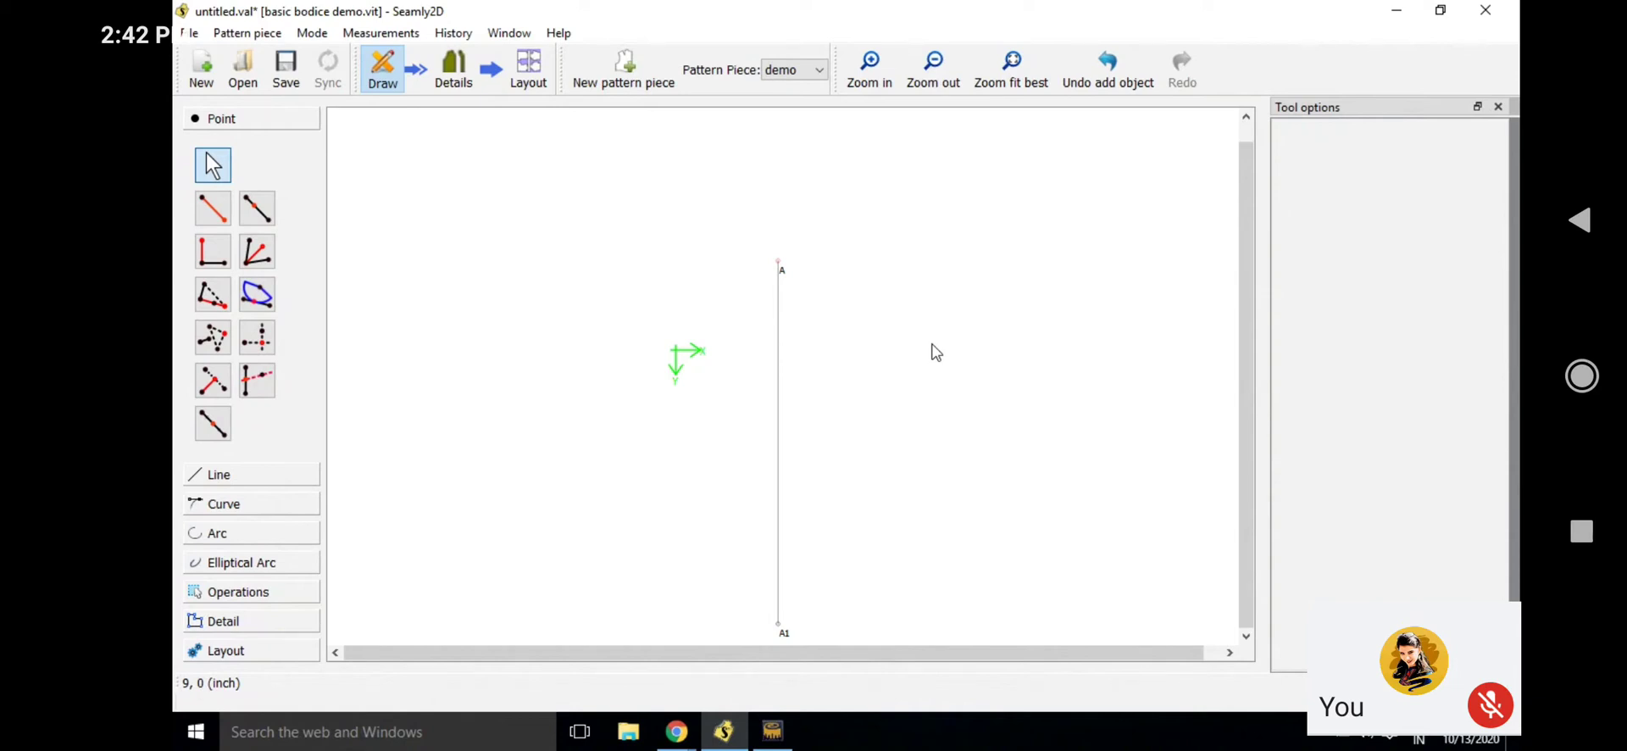
Inspect the length and angle formulas of point A1
{"action": "left_click", "coordinate": [783, 635]}
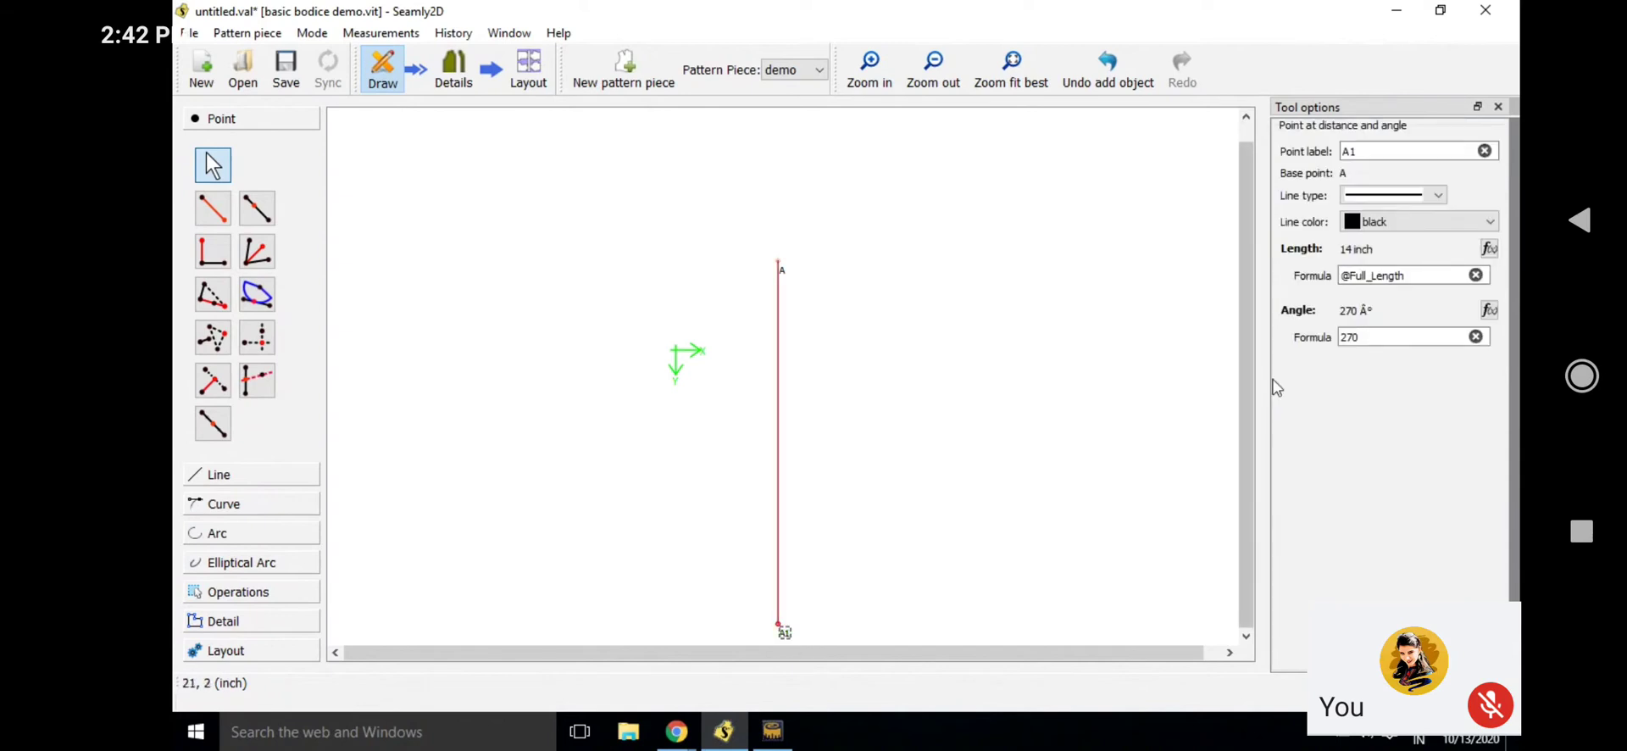
{"action": "left_click", "coordinate": [1374, 275]}
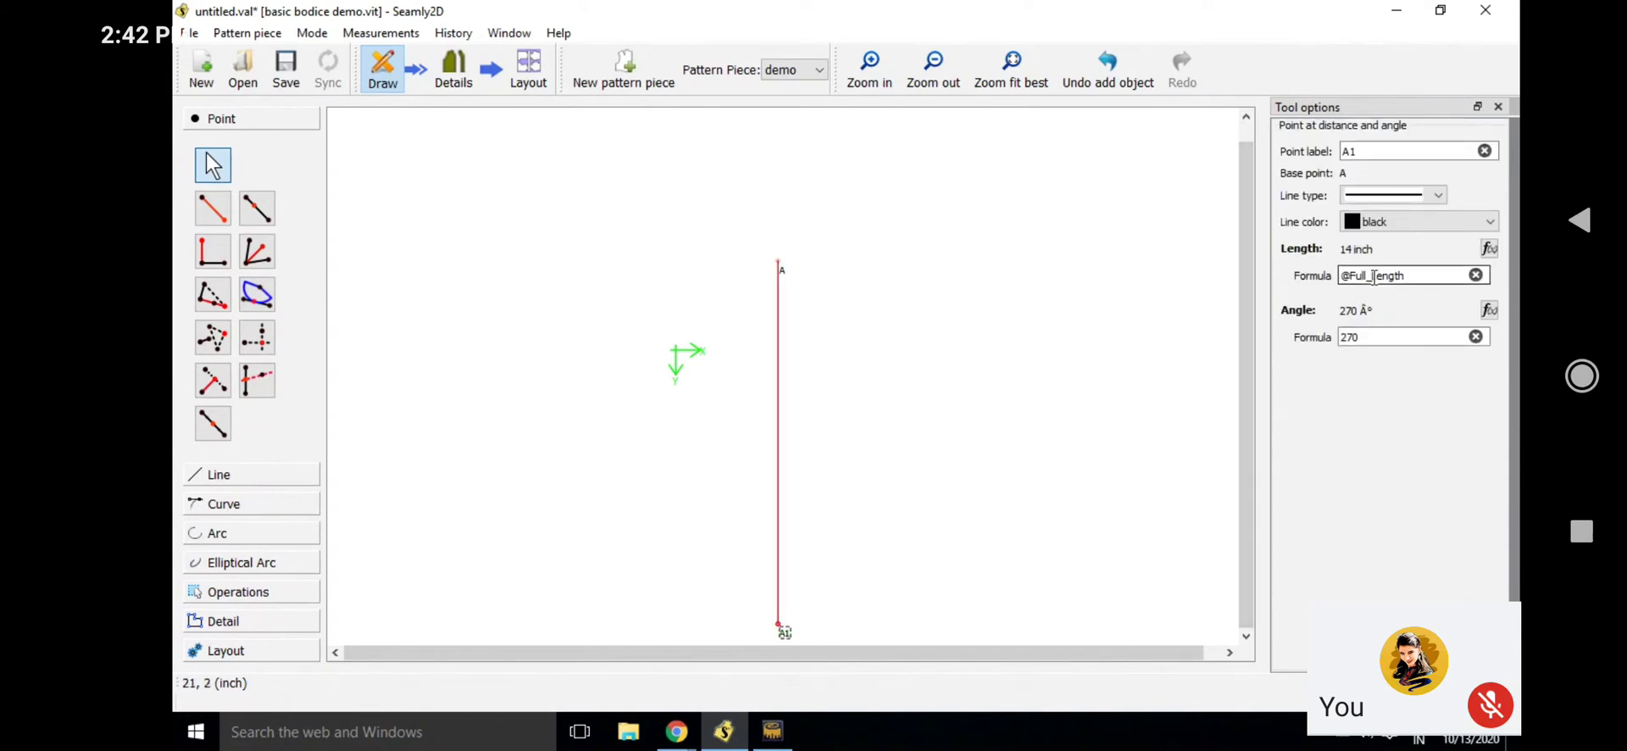
{"action": "left_click", "coordinate": [520, 434]}
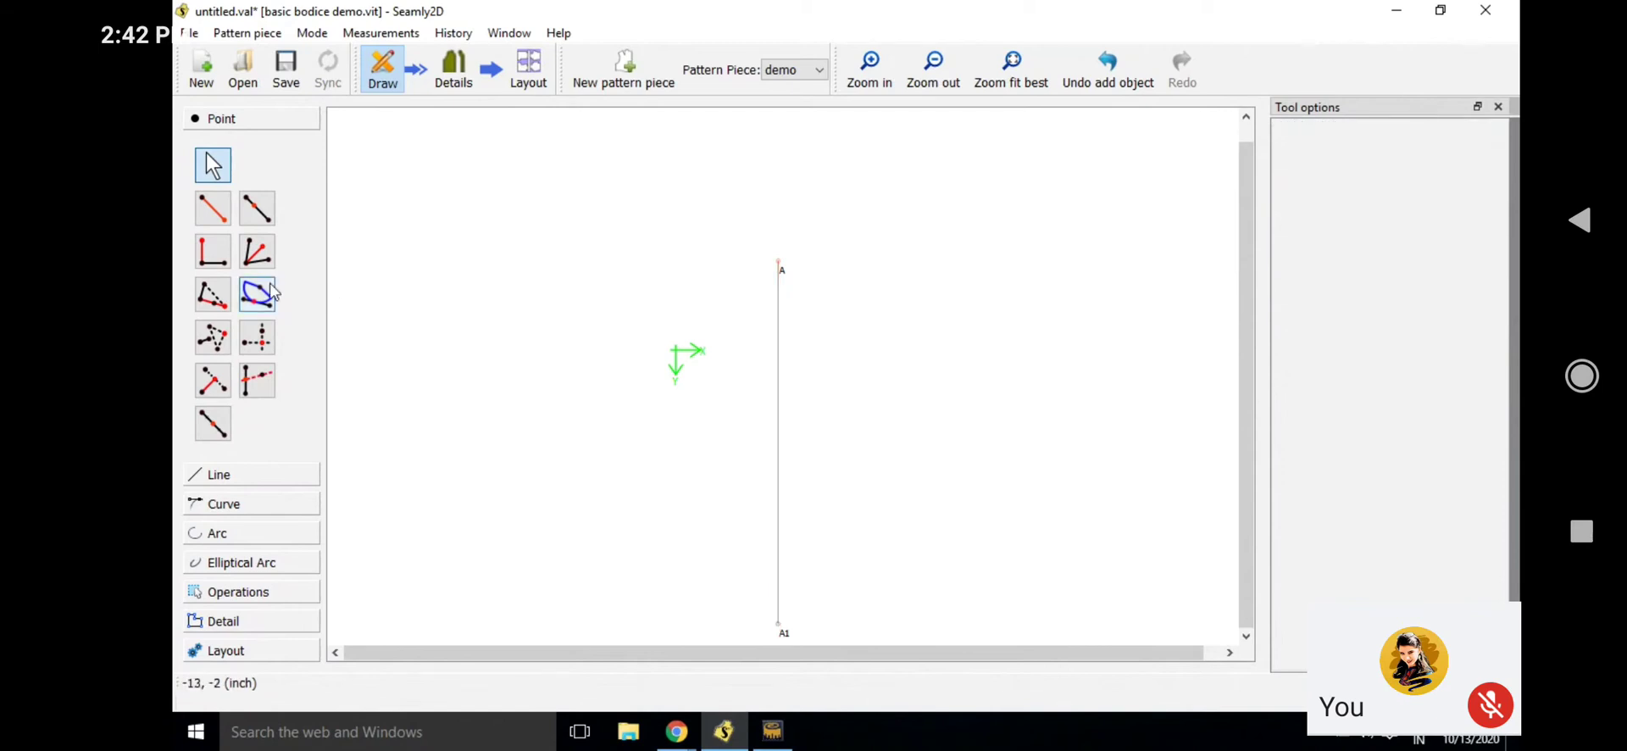
Create a point along the perpendicular to line A–A1 at point A, with the length formula width_shoulder/2
{"action": "left_click", "coordinate": [213, 251]}
{"action": "left_click", "coordinate": [779, 262]}
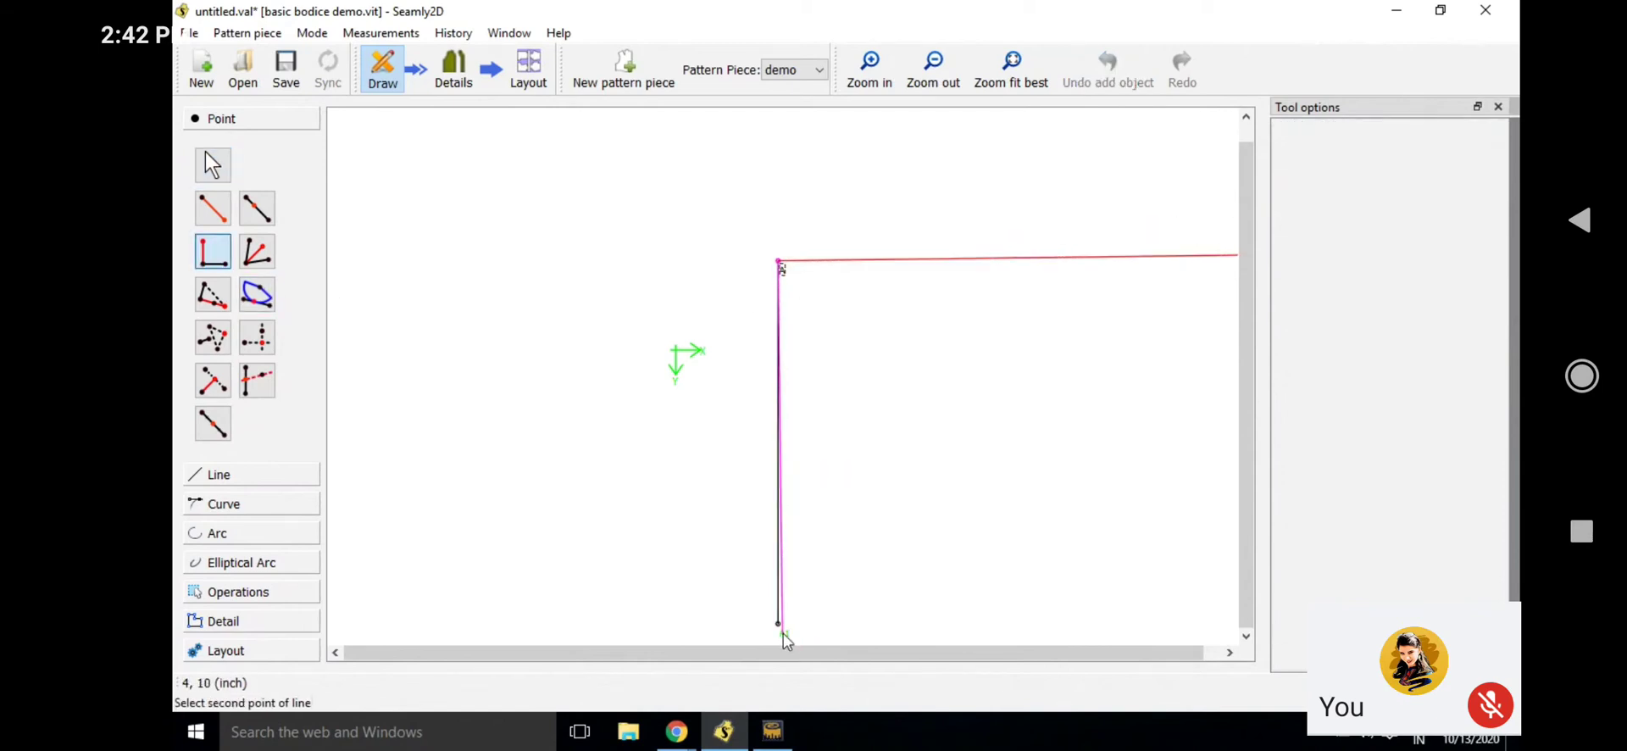
{"action": "left_click", "coordinate": [783, 634]}
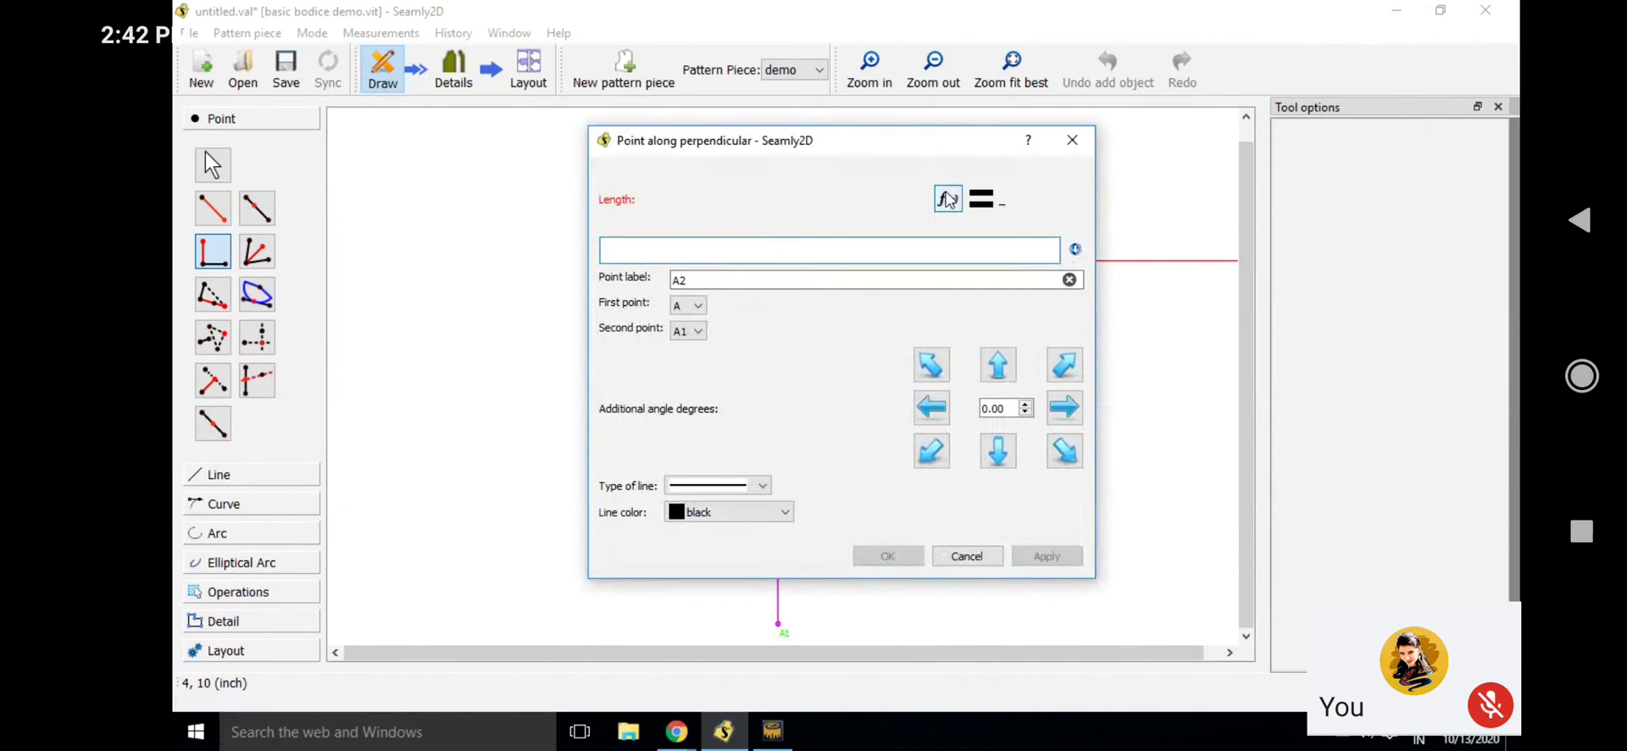
{"action": "left_click", "coordinate": [948, 199]}
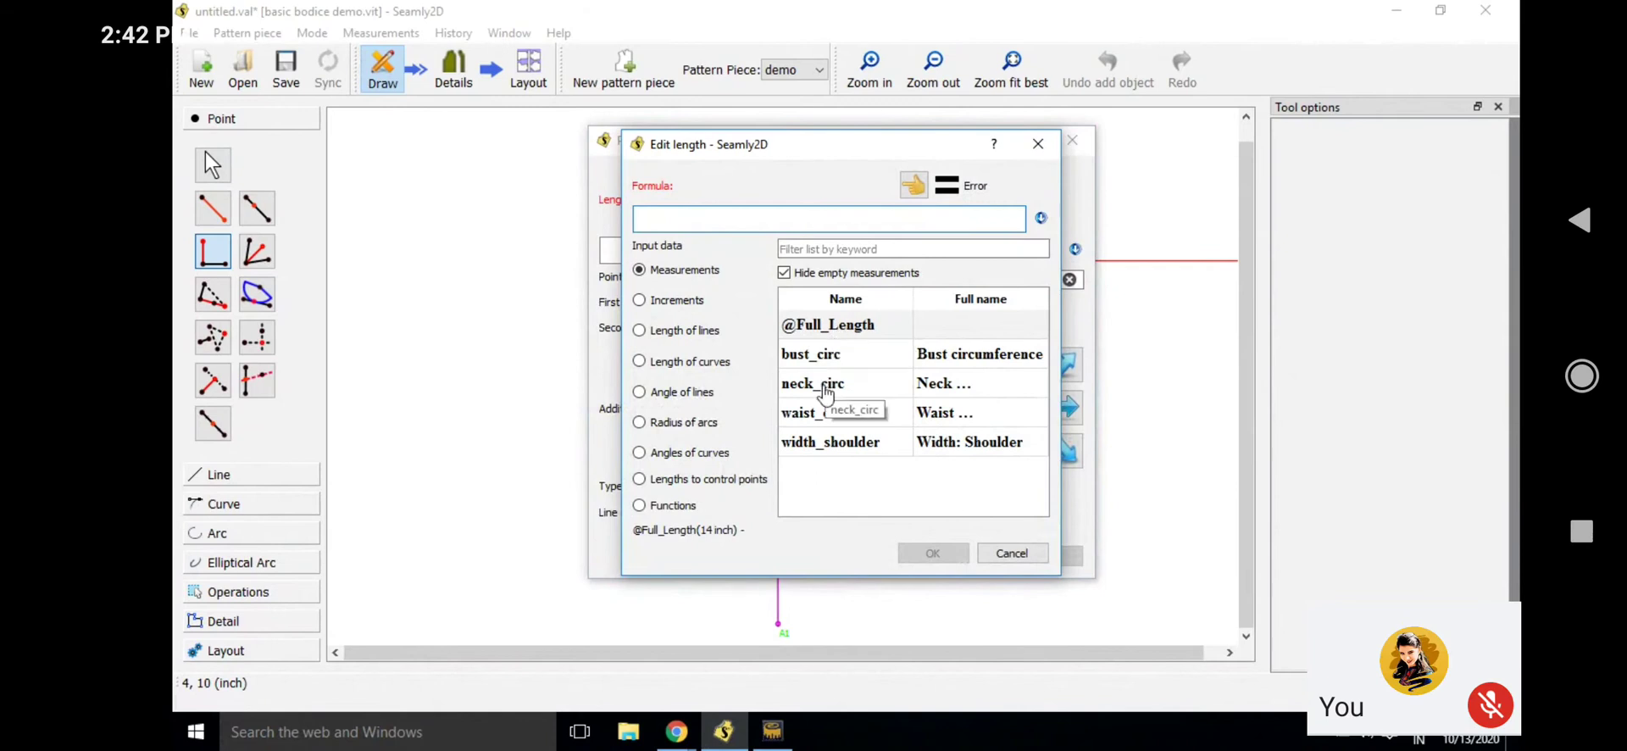
{"action": "double_click", "coordinate": [809, 447]}
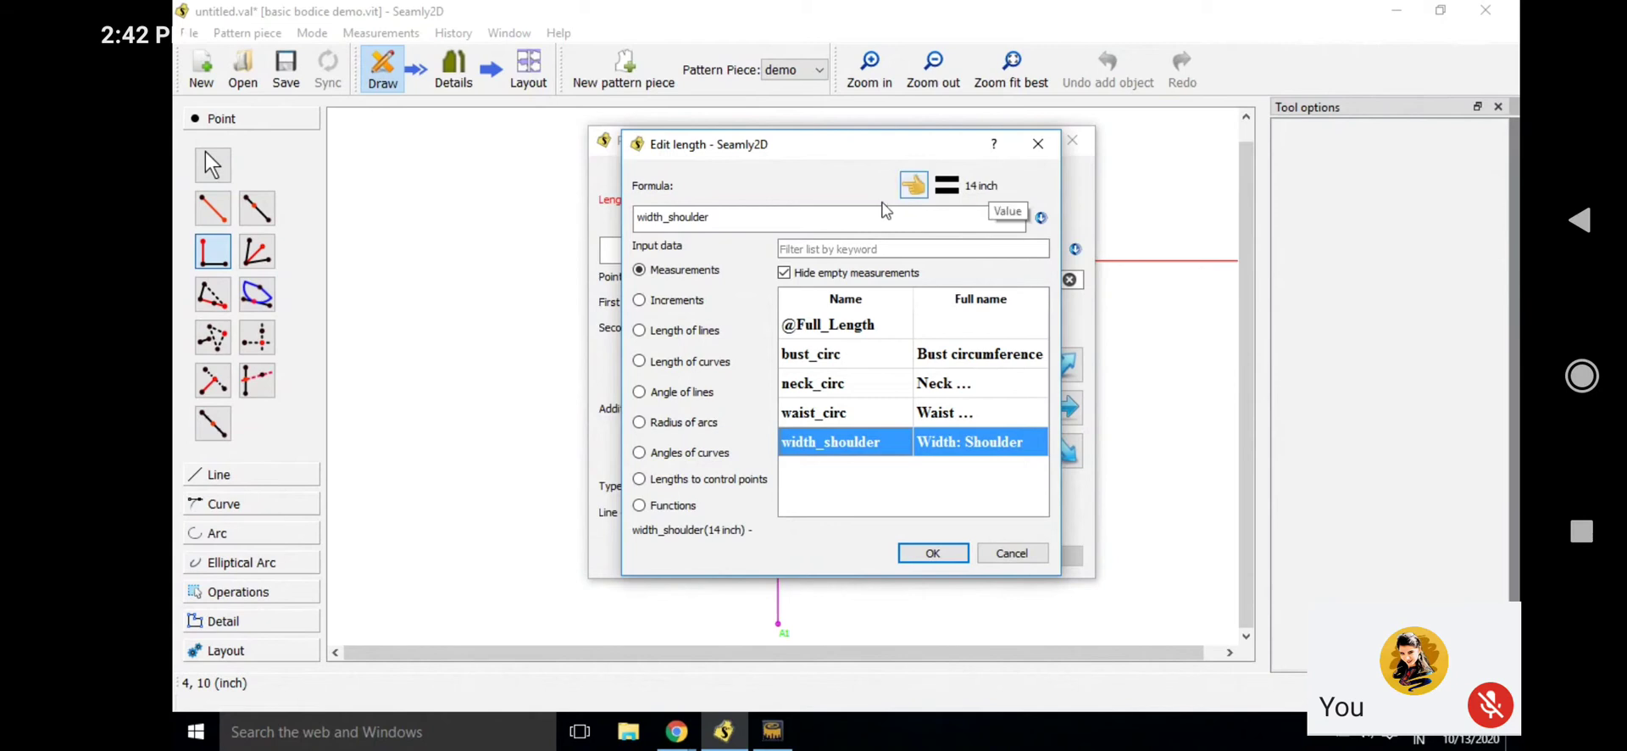
{"action": "left_click", "coordinate": [797, 216]}
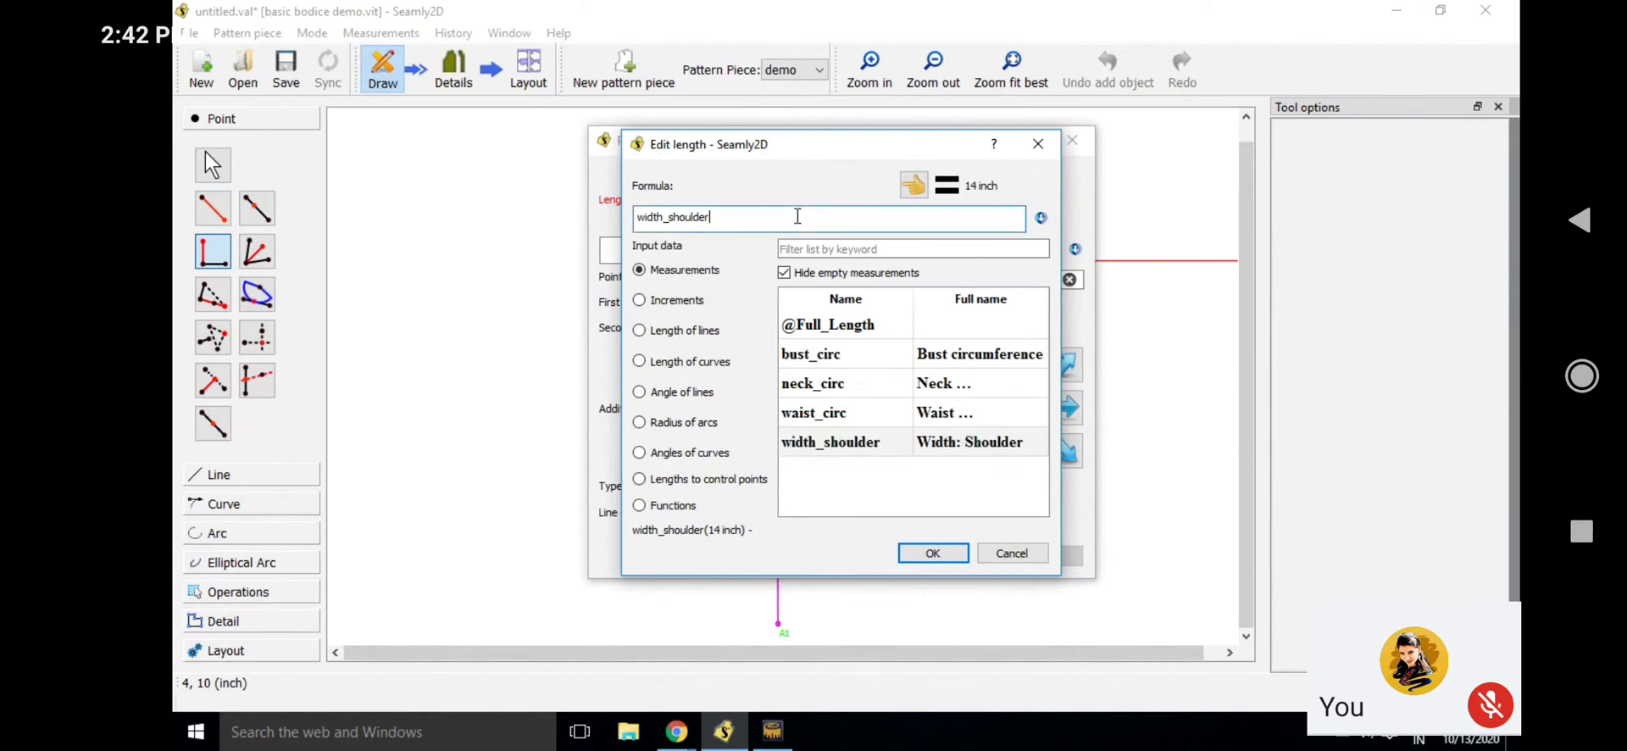
{"action": "type", "text": "/"}
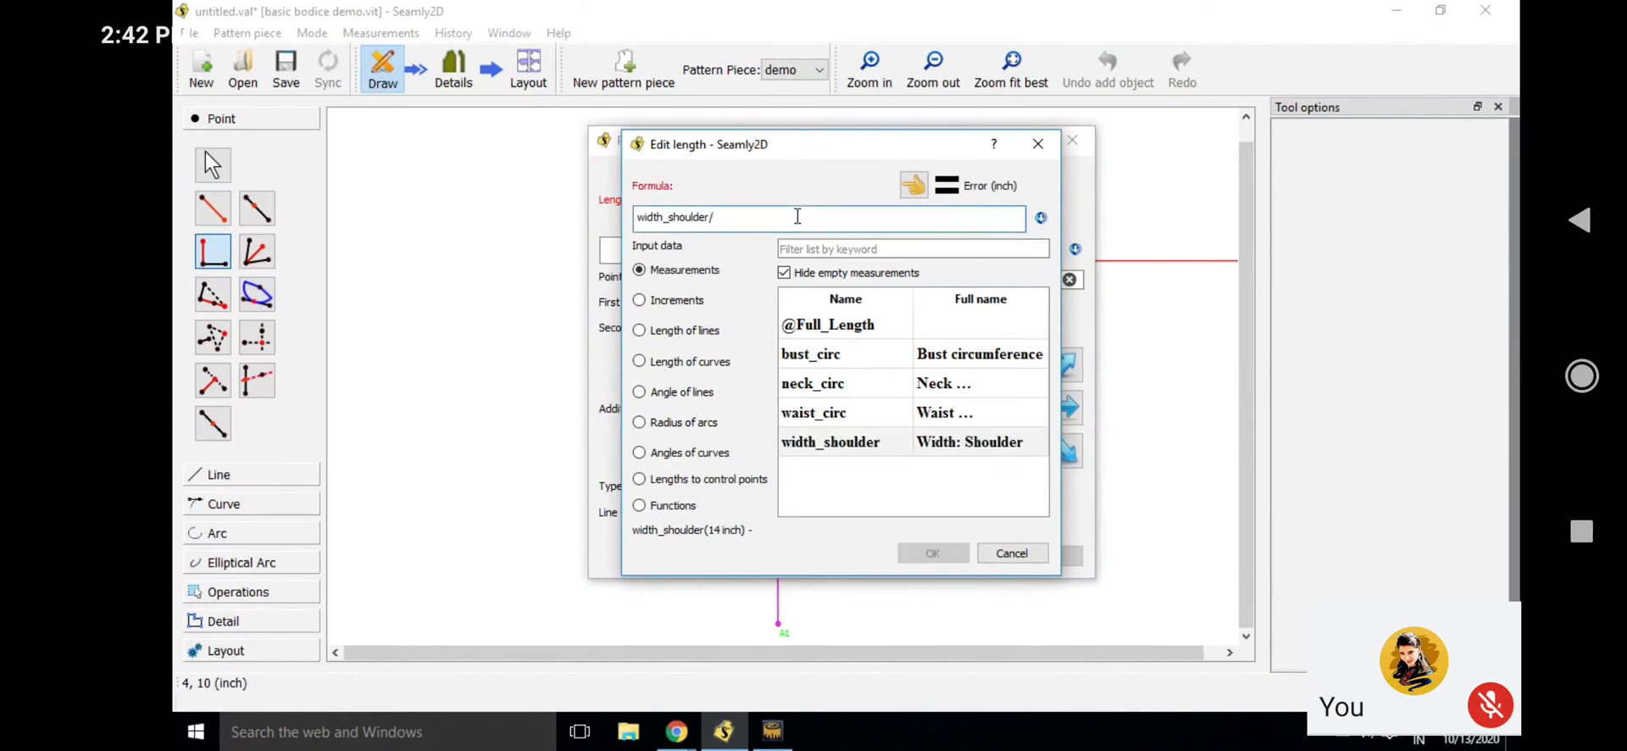
{"action": "type", "text": "2"}
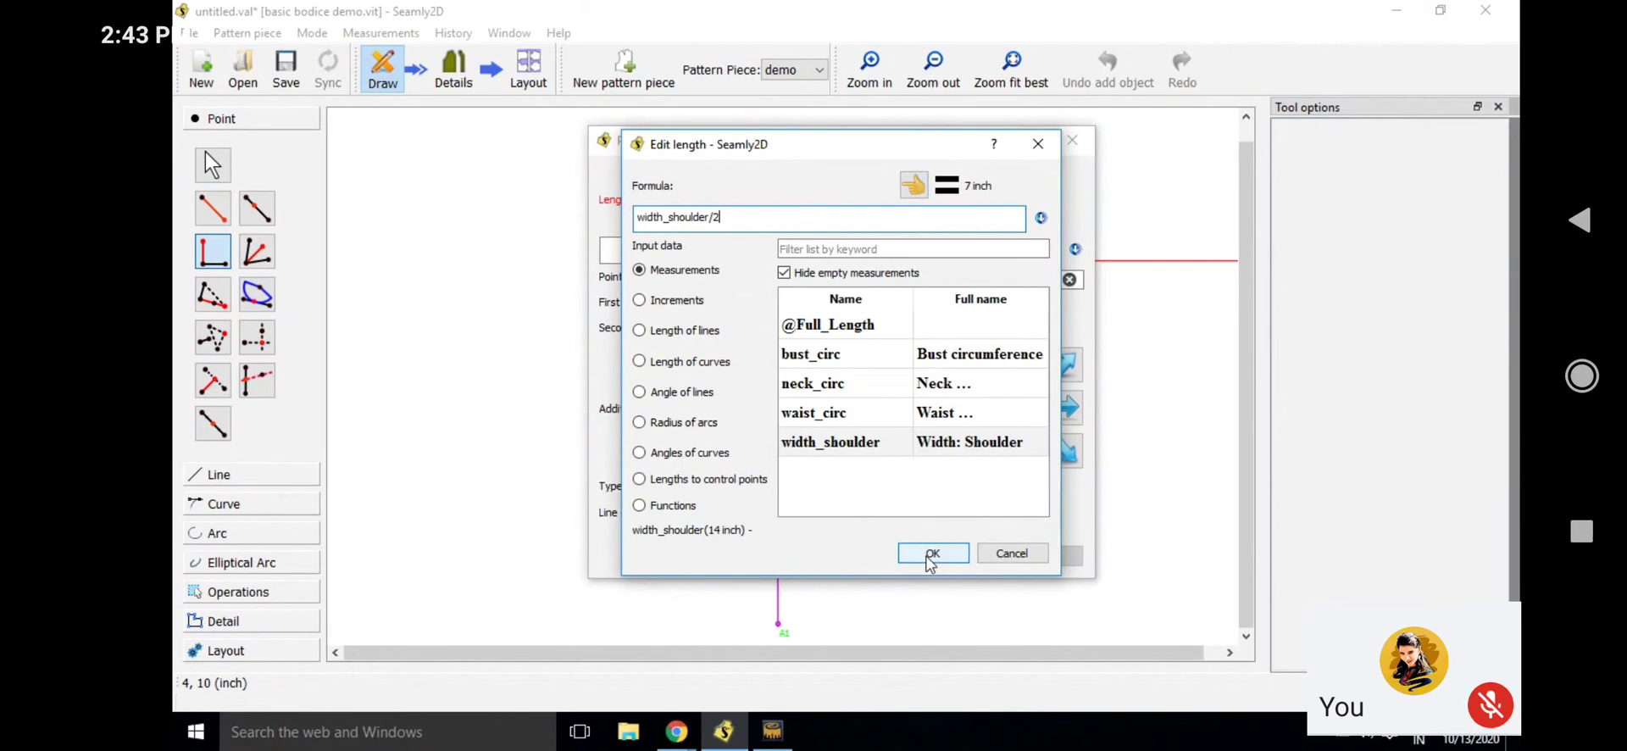
{"action": "left_click", "coordinate": [930, 552]}
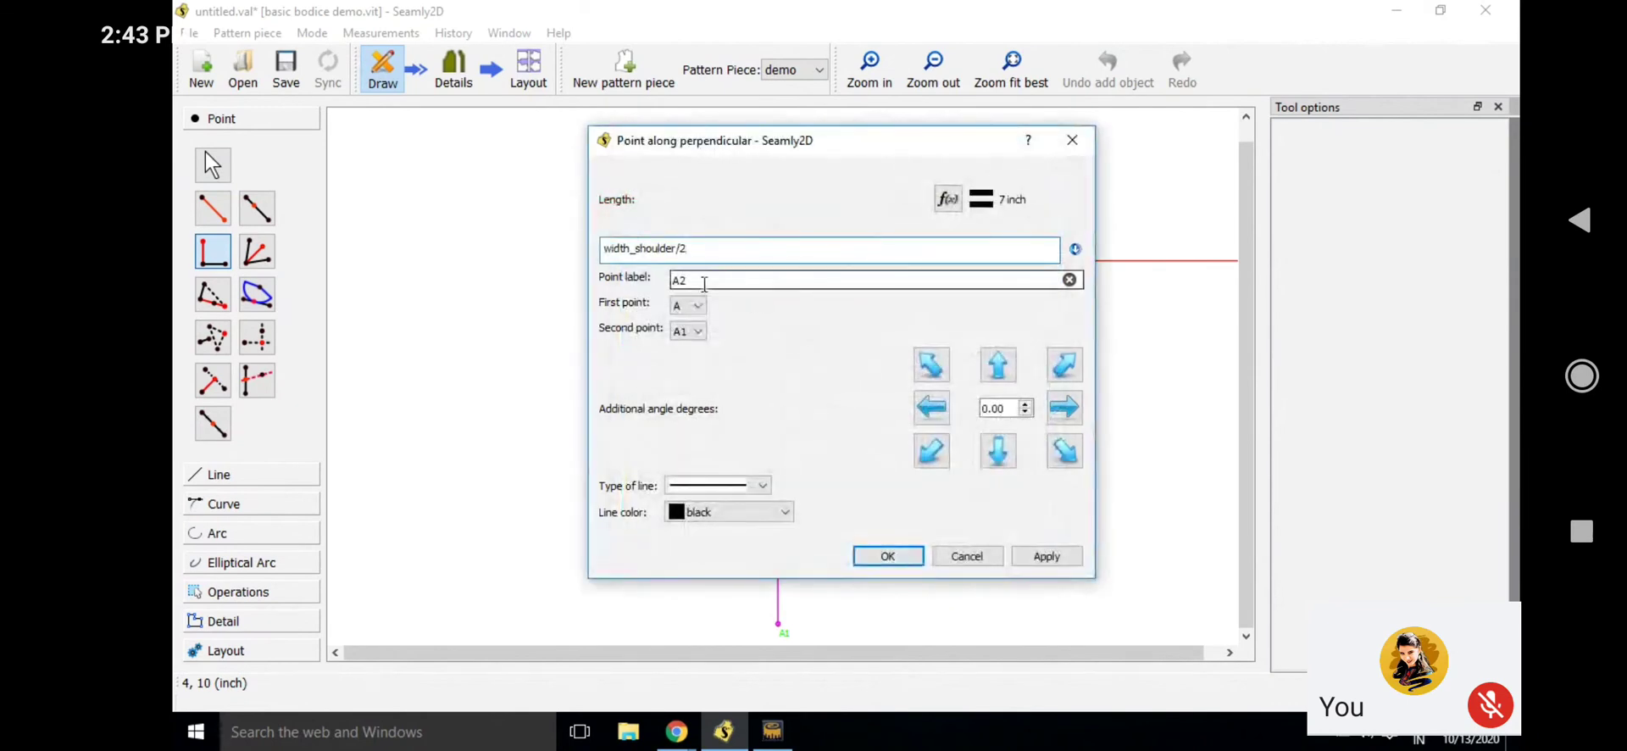
{"action": "left_click", "coordinate": [904, 557]}
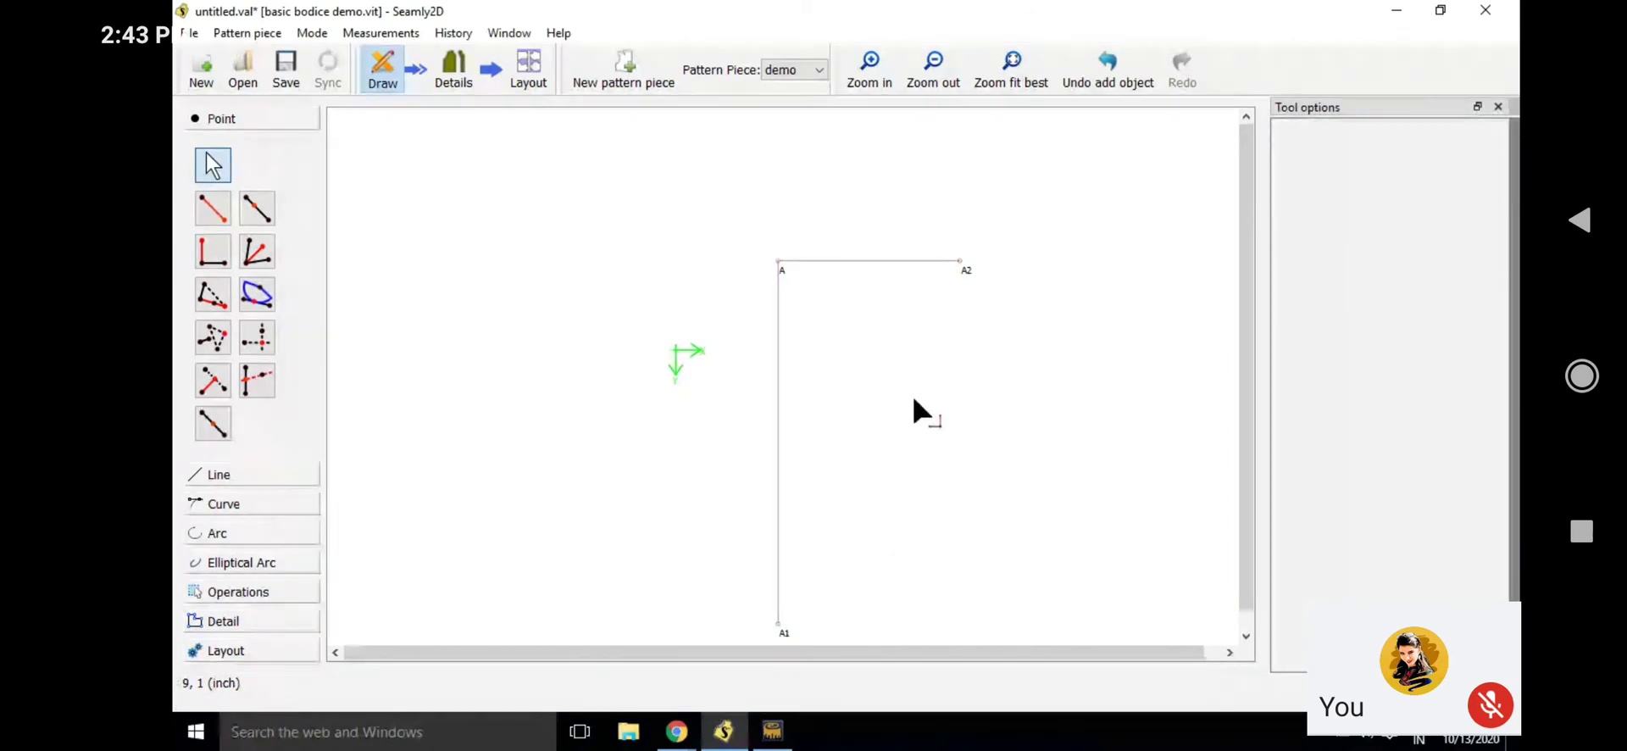
{"action": "left_click", "coordinate": [213, 250]}
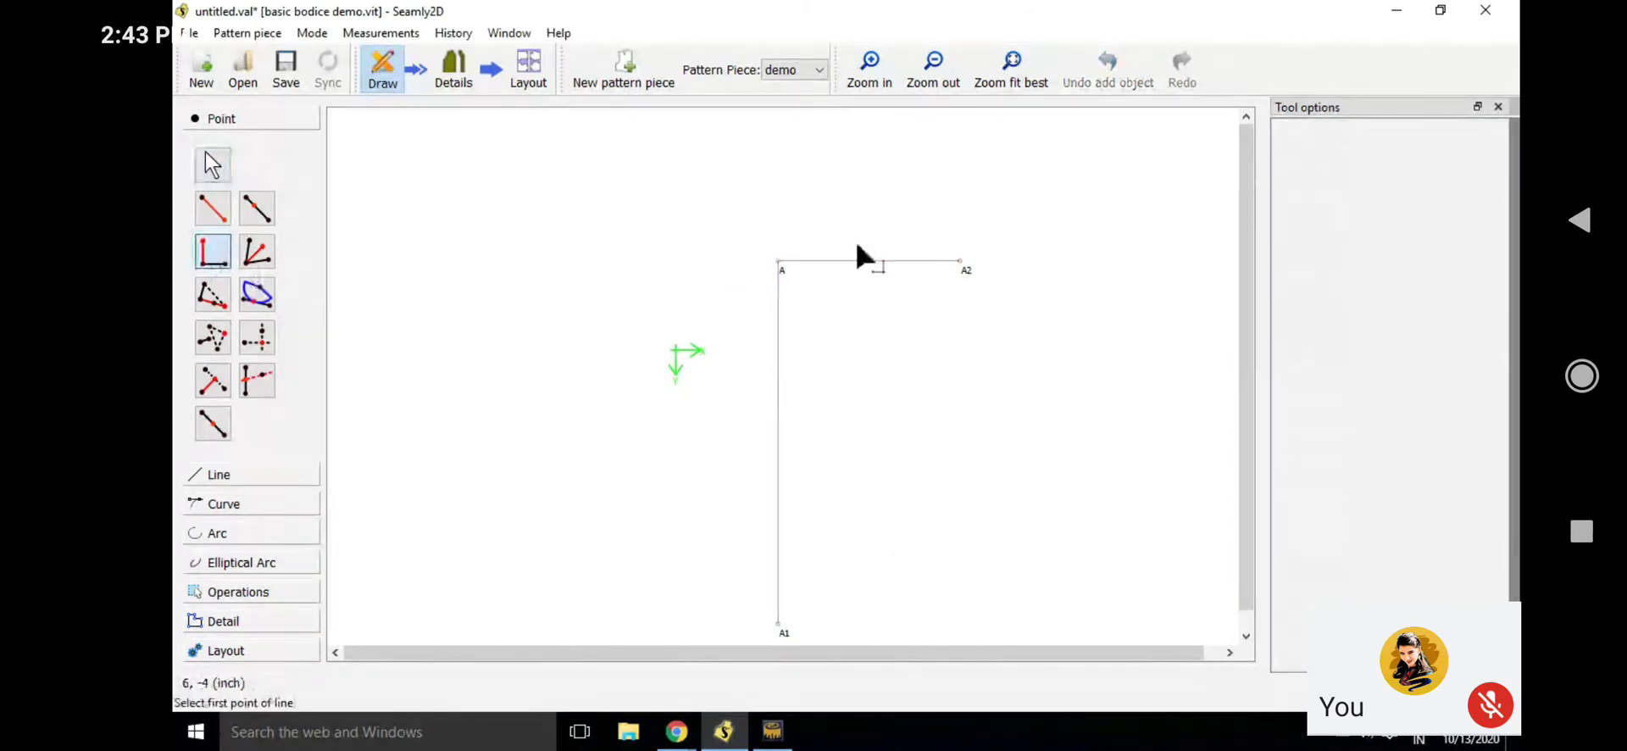
{"action": "left_click", "coordinate": [965, 268]}
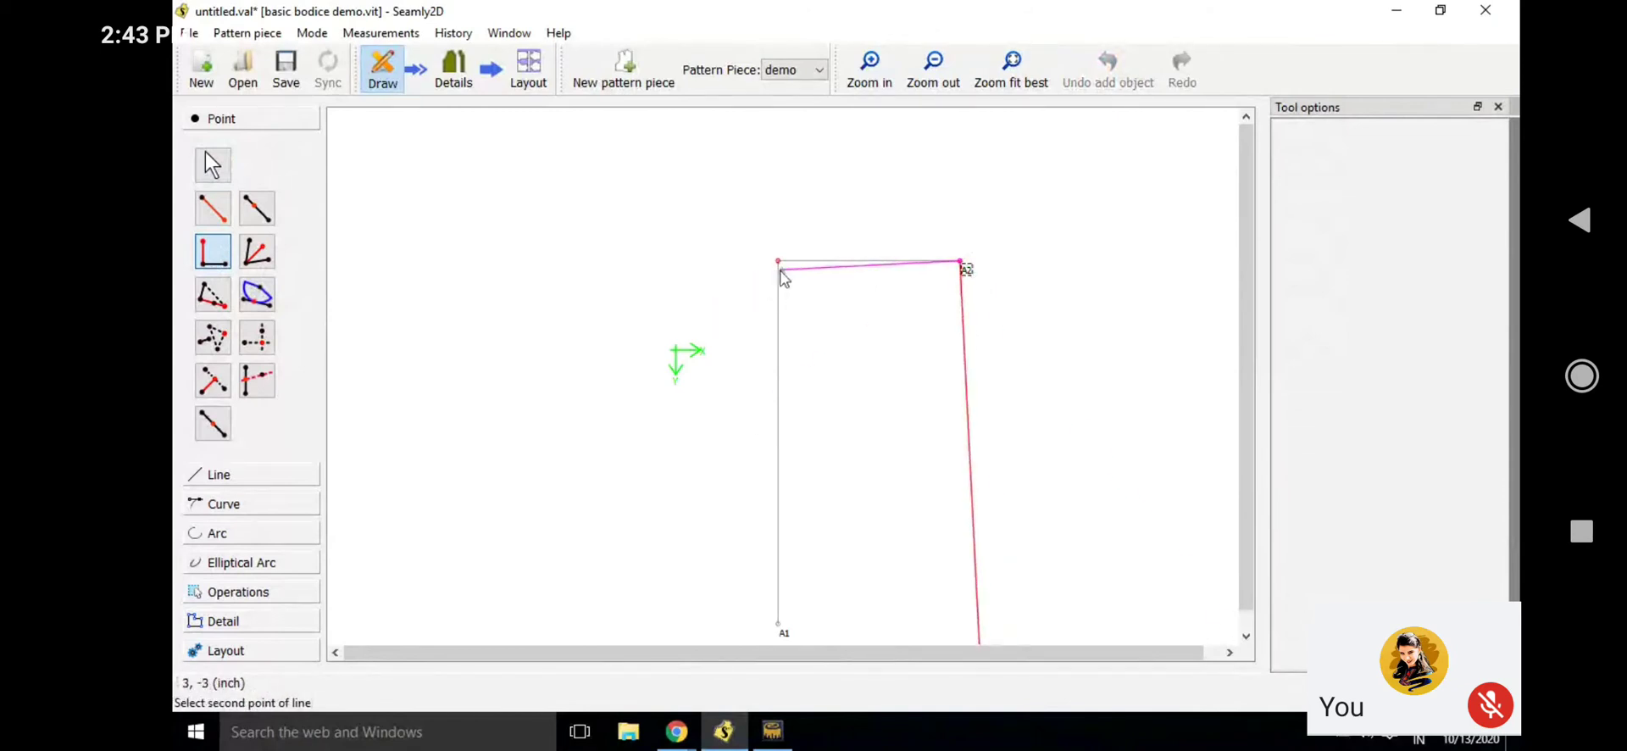
{"action": "key", "text": "Escape"}
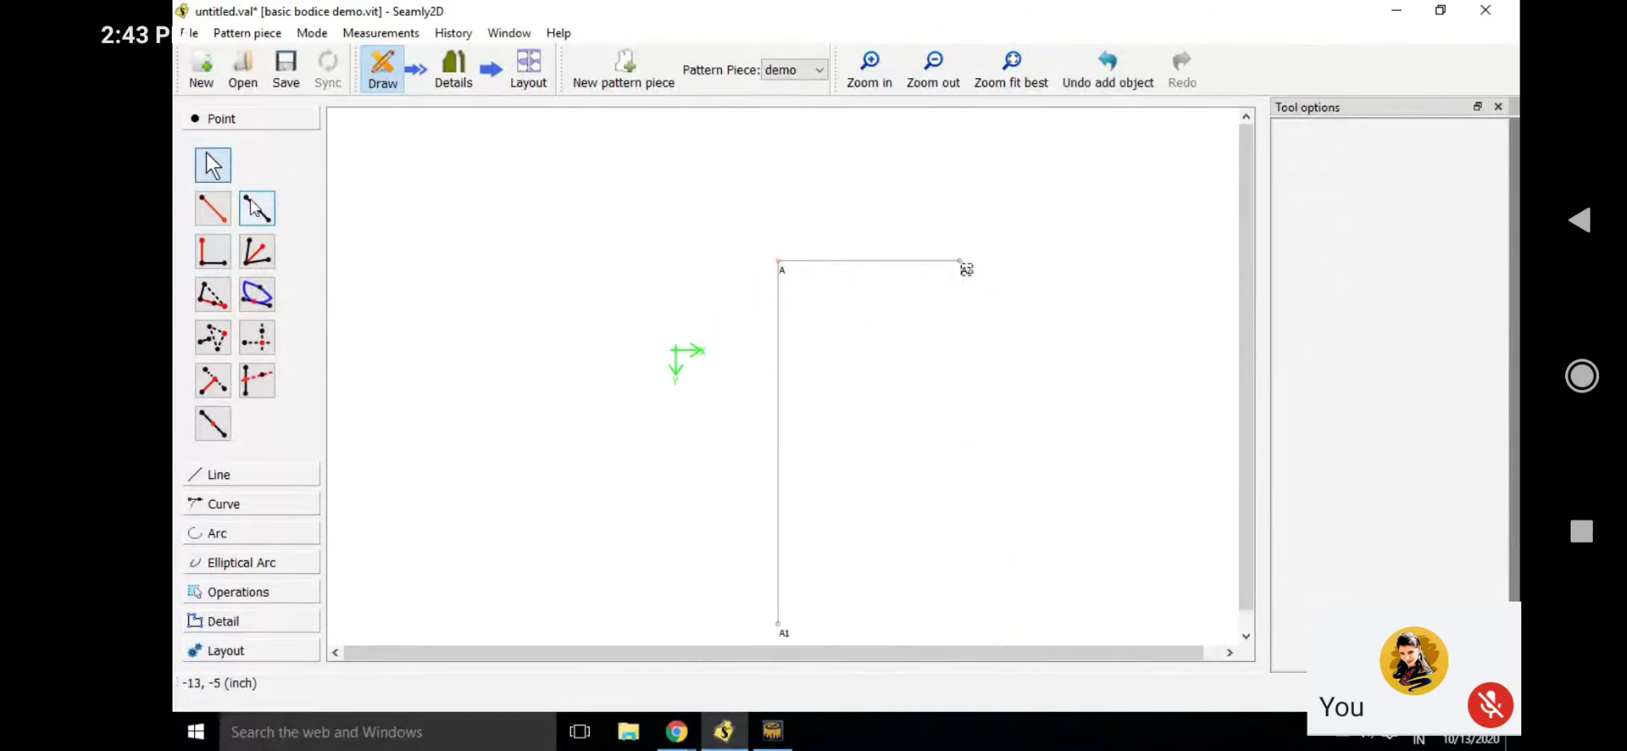
{"action": "left_click", "coordinate": [779, 263]}
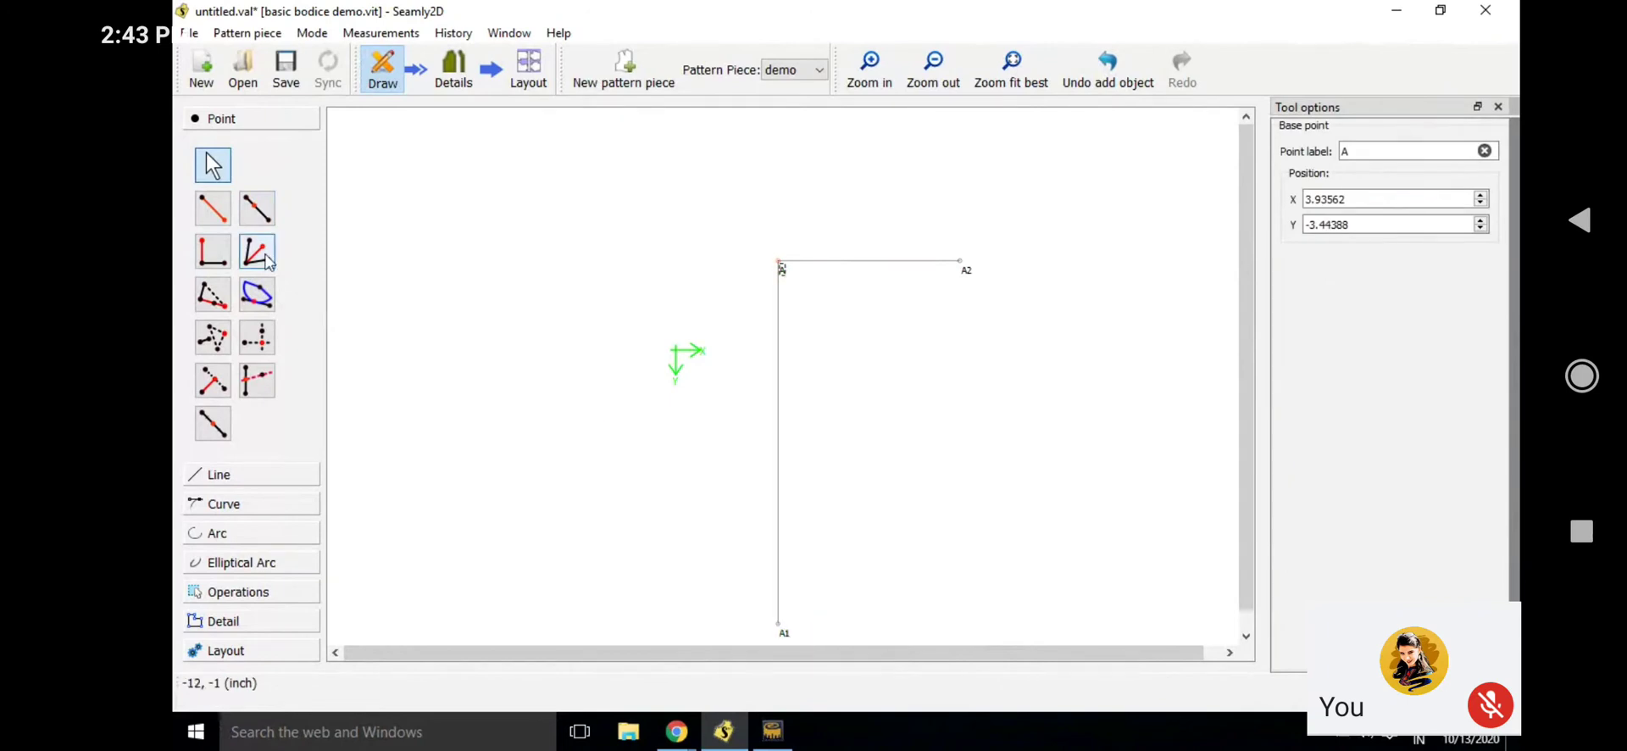
Start a point at distance along the line from A to A1 and insert the bust_circ measurement into its length formula
{"action": "left_click", "coordinate": [256, 208]}
{"action": "left_click", "coordinate": [779, 264]}
{"action": "left_click", "coordinate": [780, 626]}
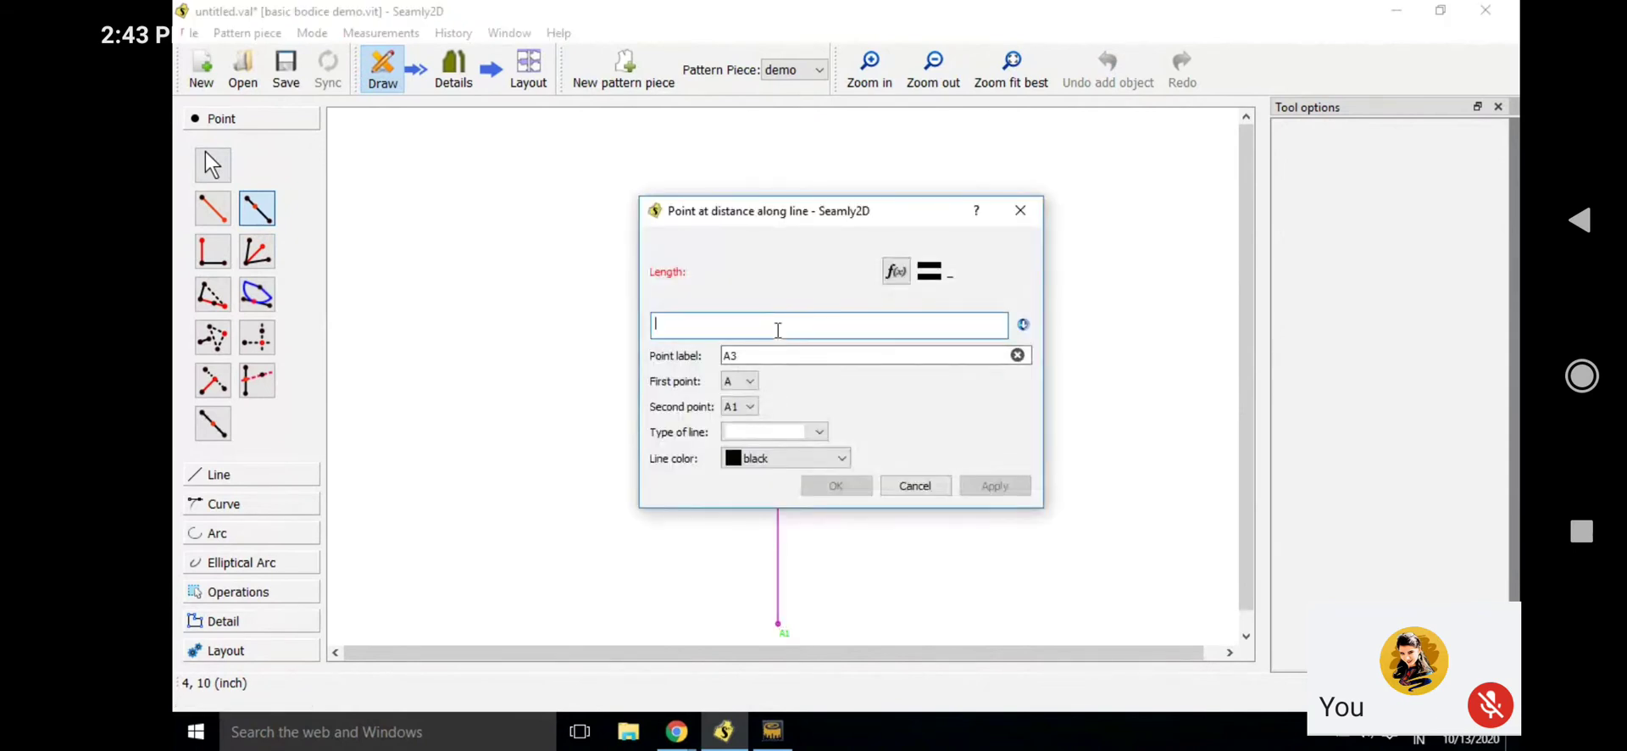
{"action": "left_click", "coordinate": [895, 271]}
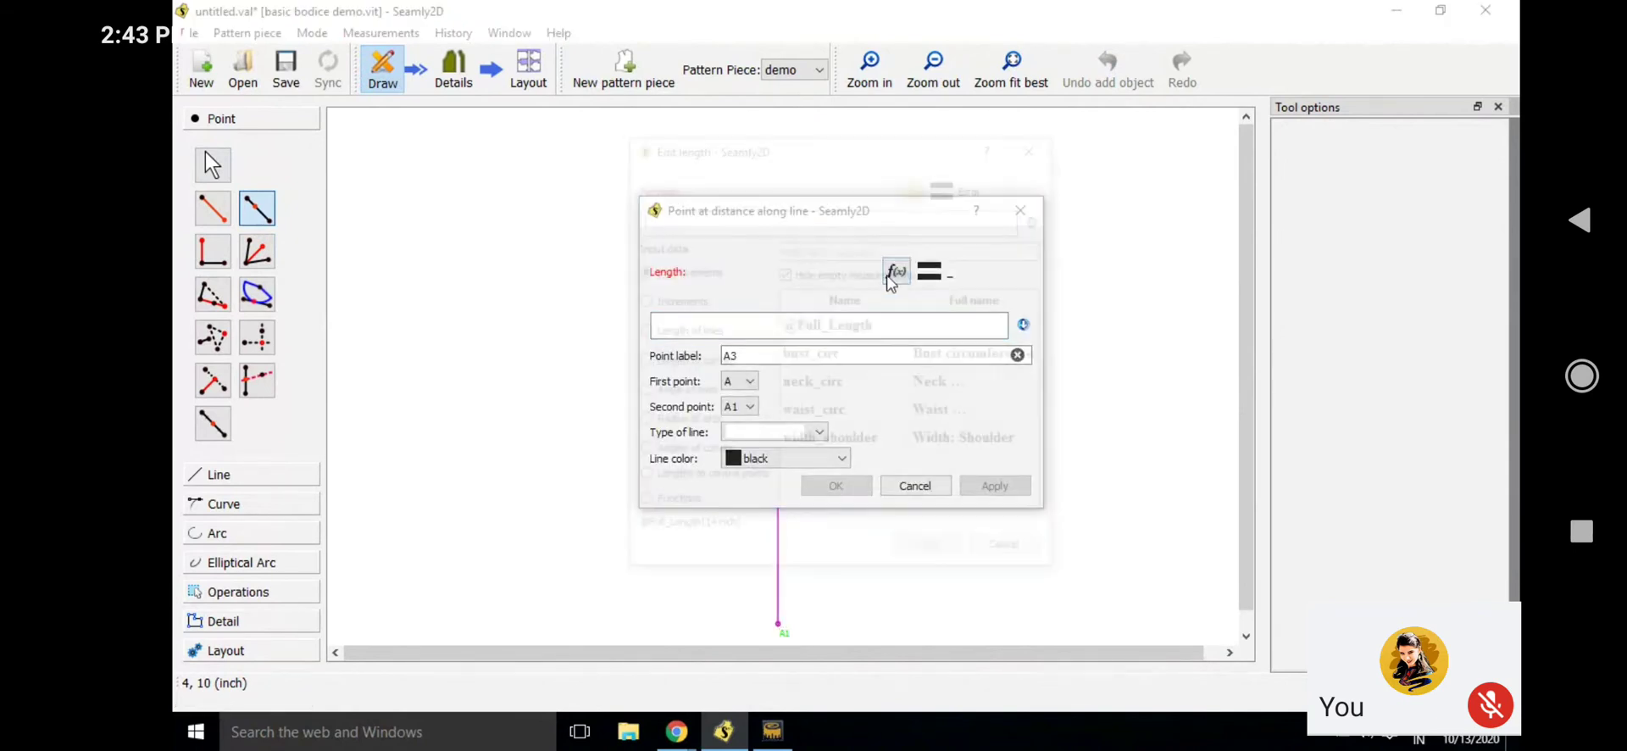
{"action": "double_click", "coordinate": [852, 356]}
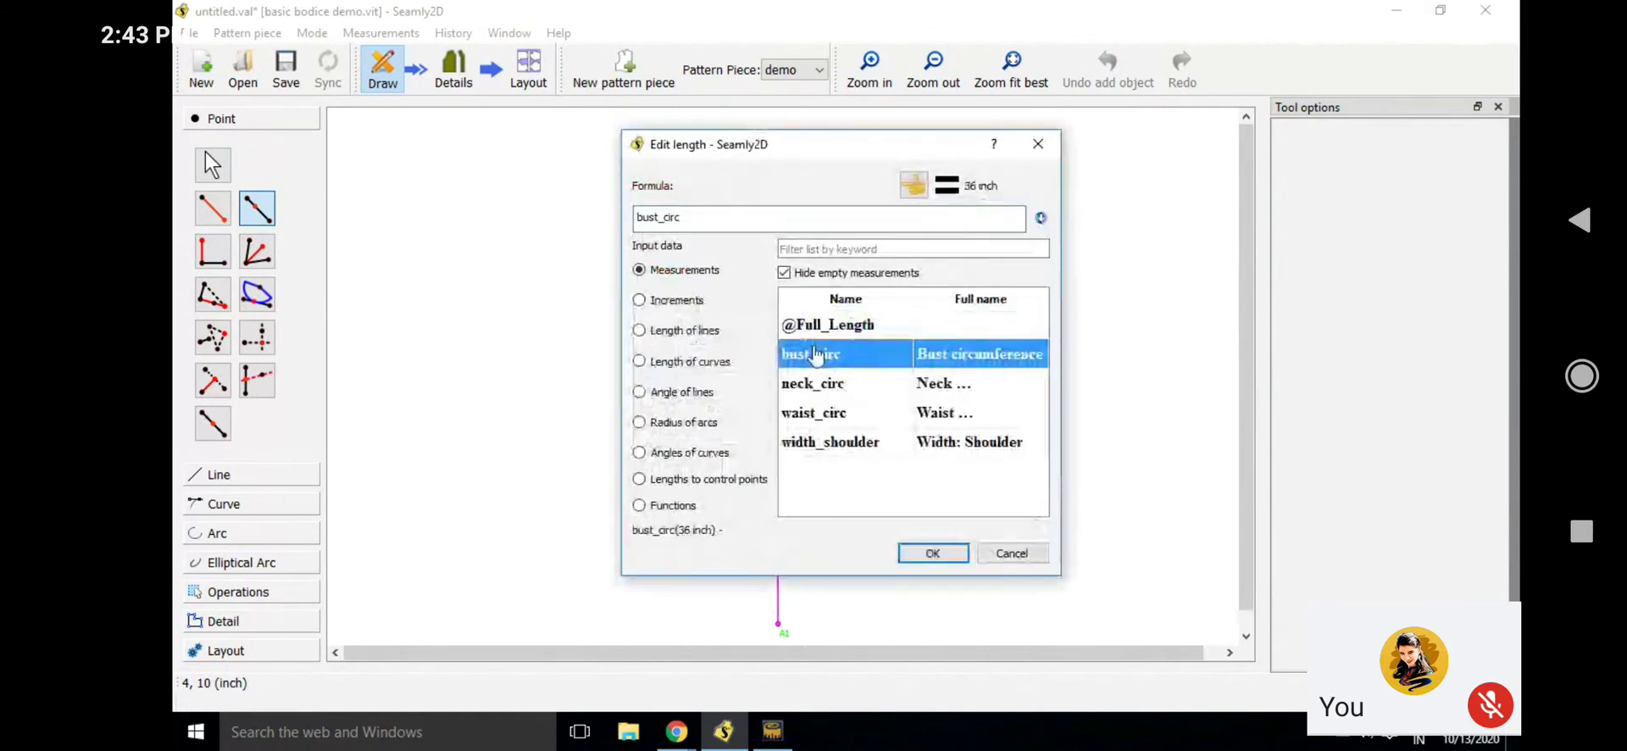
{"action": "double_click", "coordinate": [816, 356]}
{"action": "left_click", "coordinate": [762, 215]}
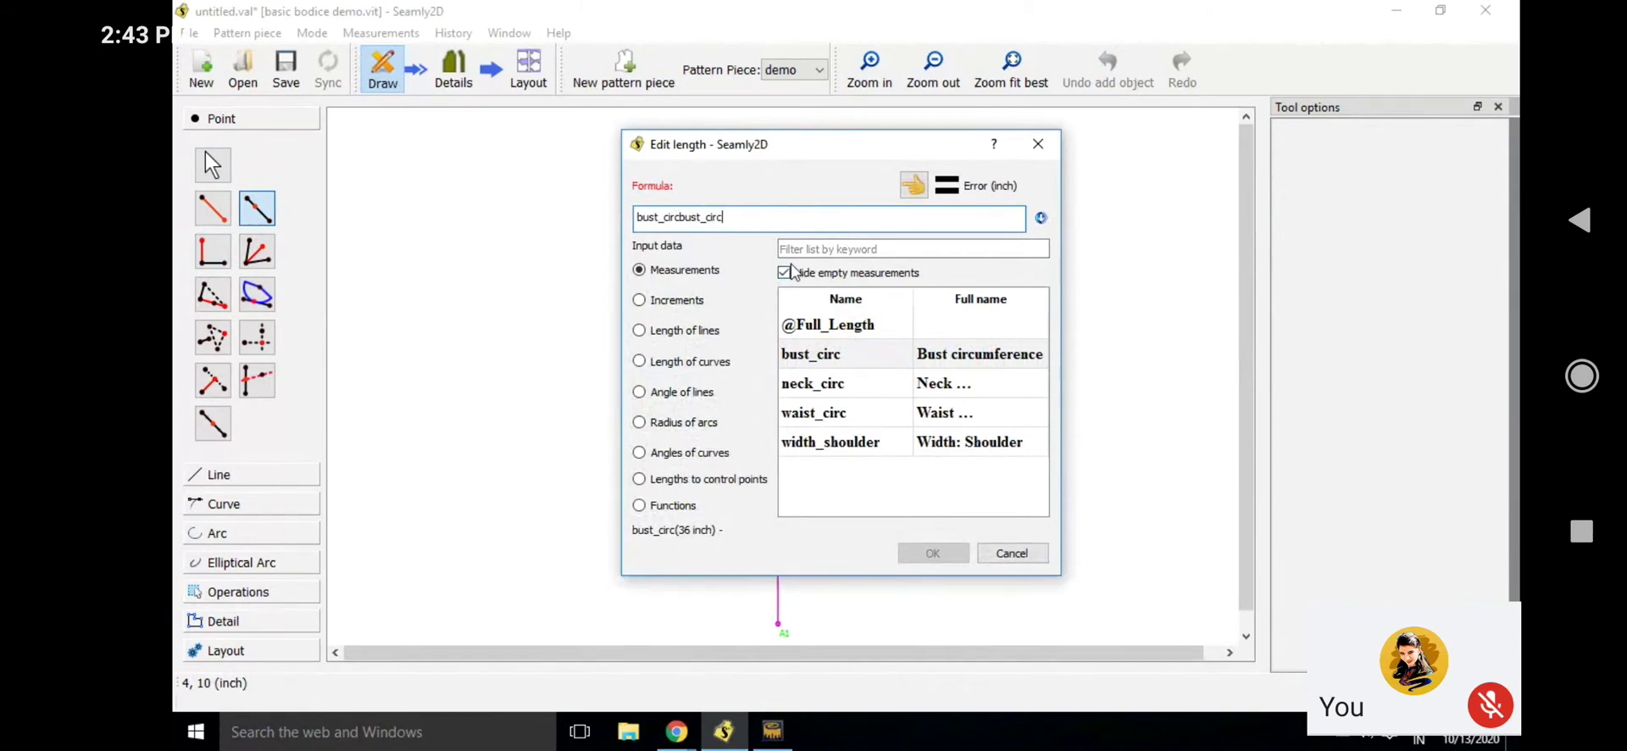
{"action": "key", "text": "BackSpace"}
{"action": "key", "text": "BackSpace"}
{"action": "key", "text": "BackSpace"}
{"action": "key", "text": "BackSpace"}
{"action": "key", "text": "BackSpace"}
{"action": "key", "text": "BackSpace"}
{"action": "key", "text": "BackSpace"}
{"action": "key", "text": "BackSpace"}
{"action": "key", "text": "BackSpace"}
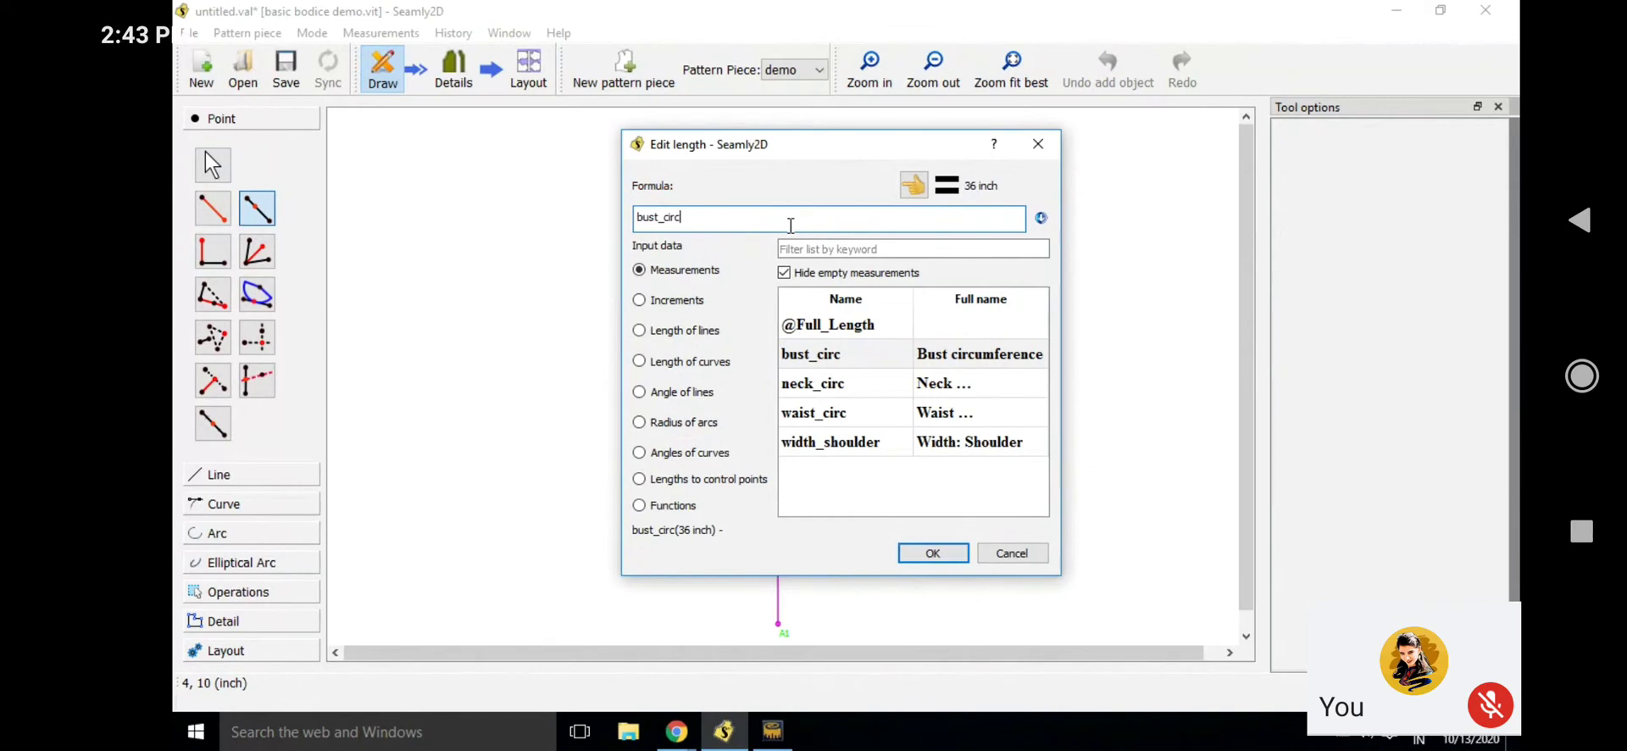
Complete the length formula as bust_circ/6 and create the point on line A–A1
{"action": "type", "text": "/8"}
{"action": "key", "text": "BackSpace"}
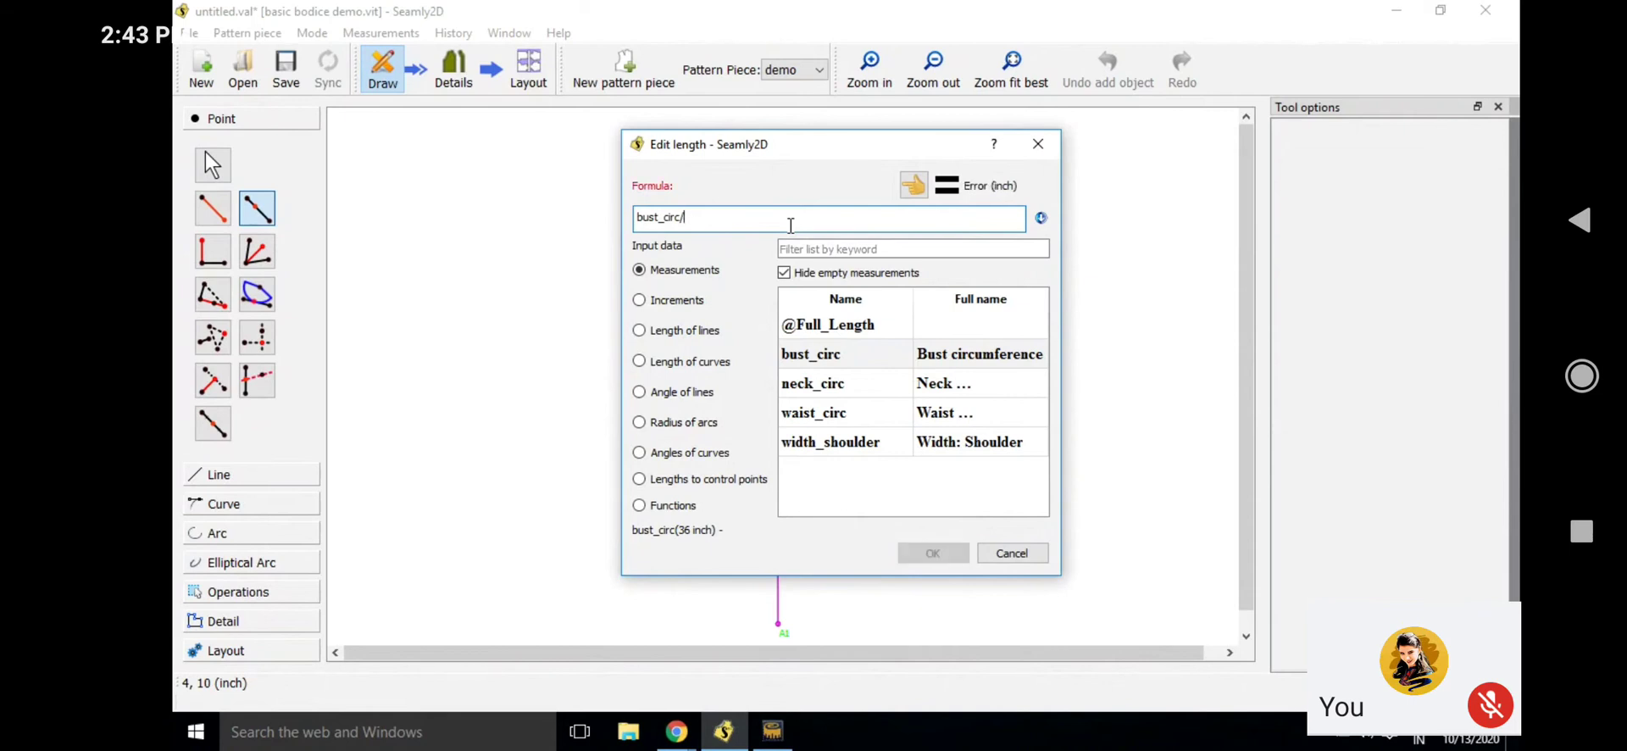
{"action": "type", "text": "6"}
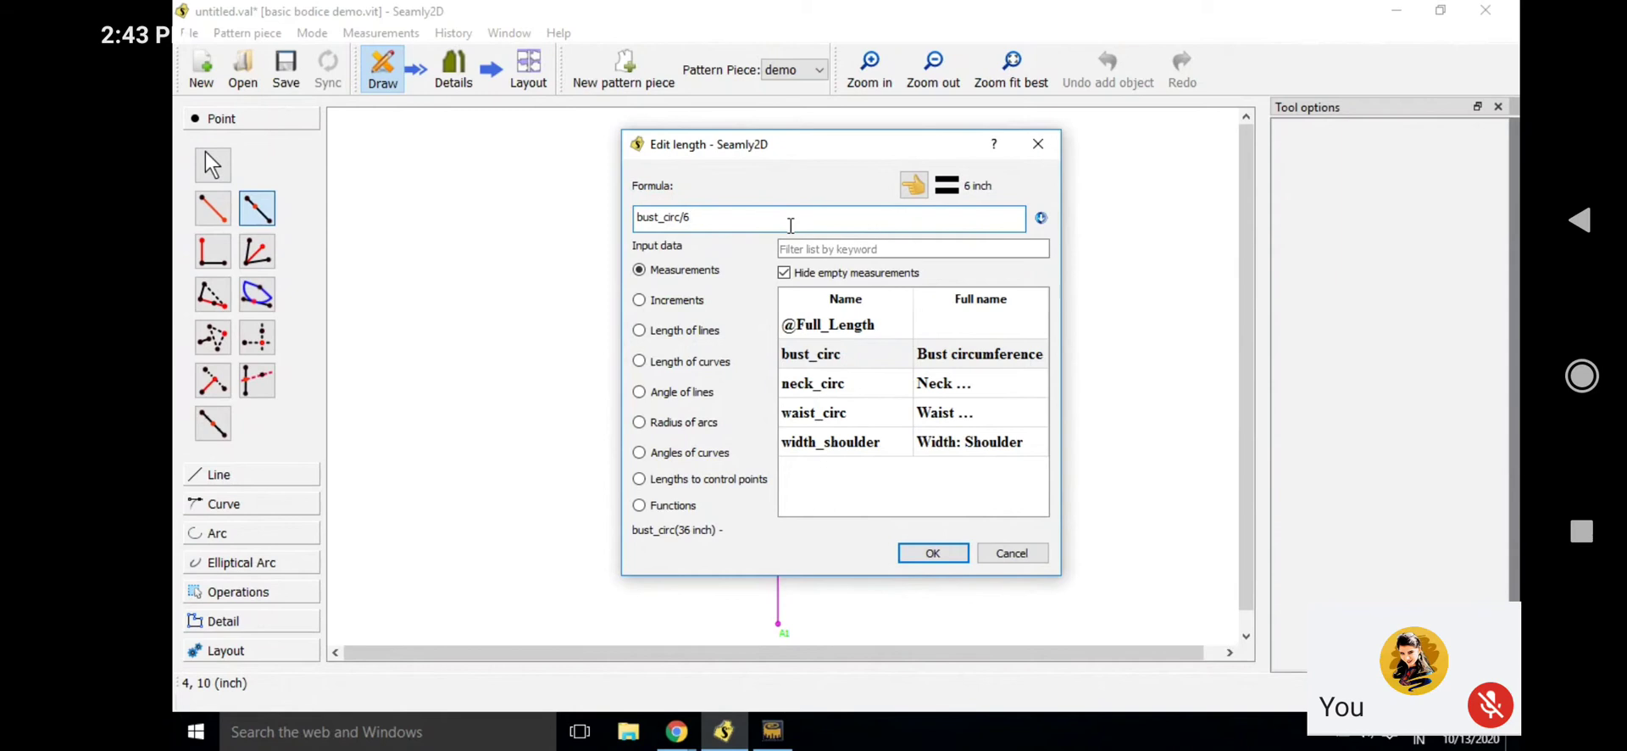
{"action": "key", "text": "BackSpace"}
{"action": "key", "text": "BackSpace"}
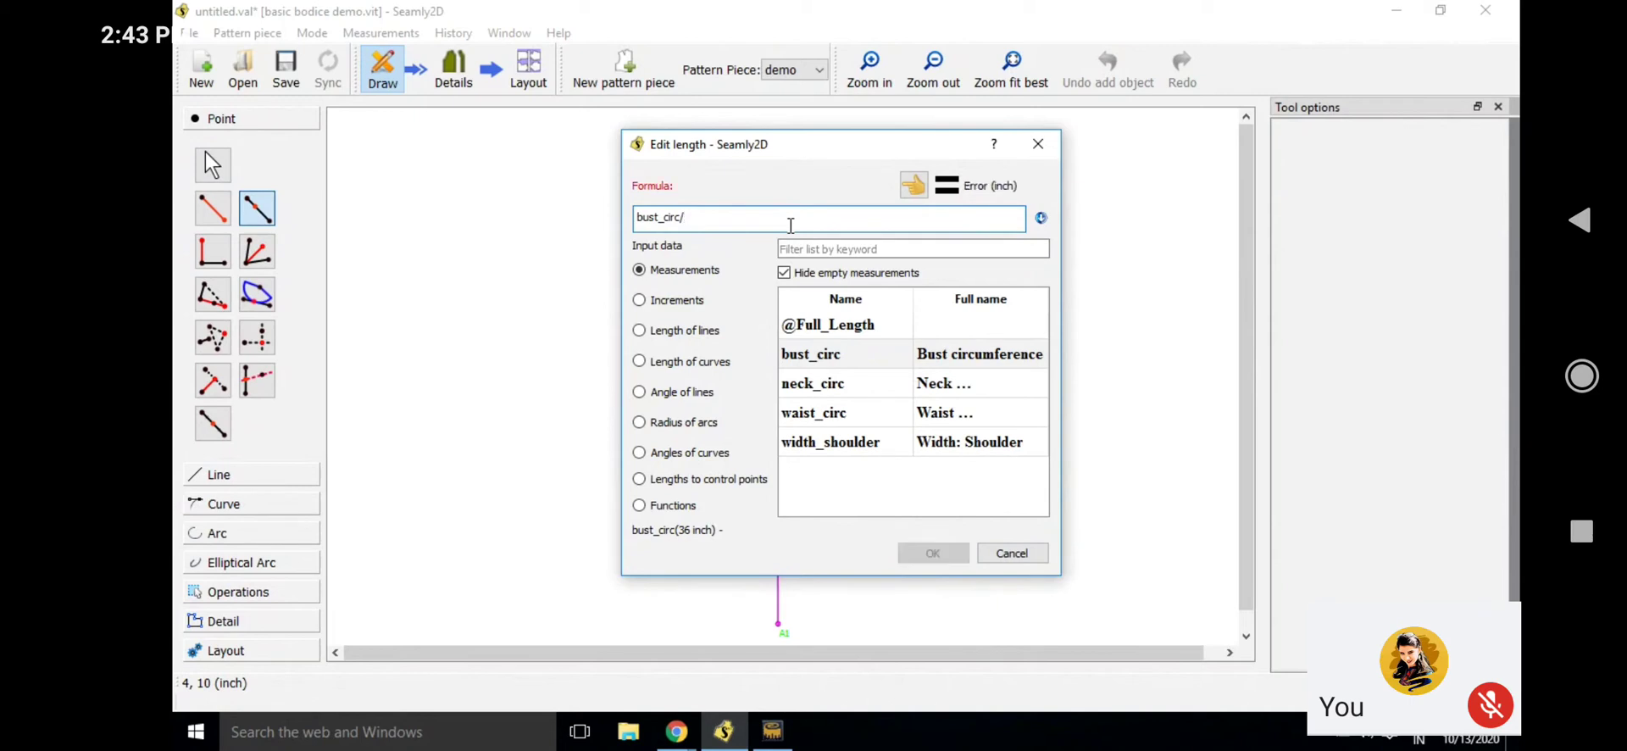
{"action": "type", "text": "6"}
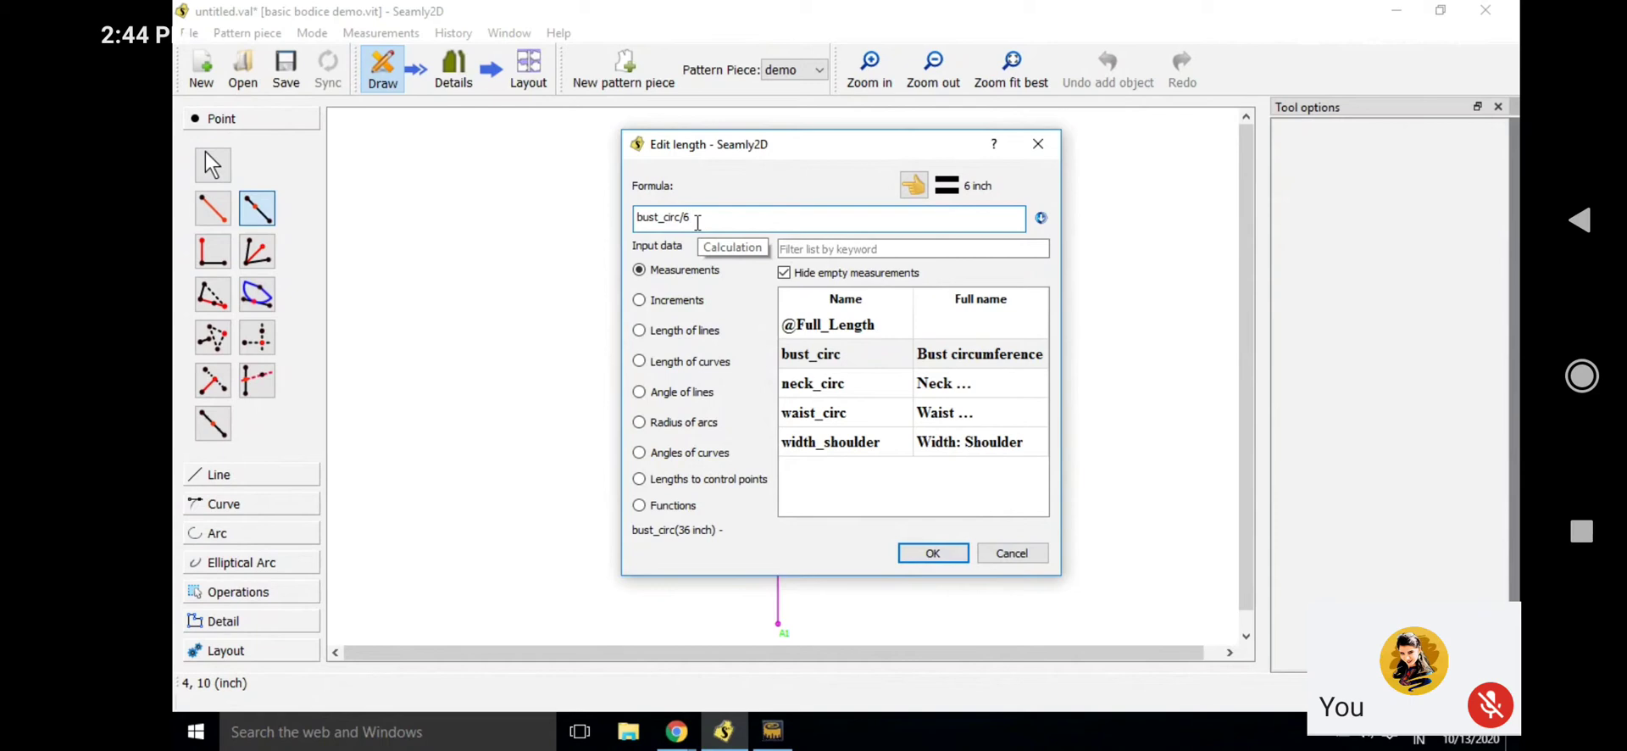
{"action": "left_click", "coordinate": [925, 555]}
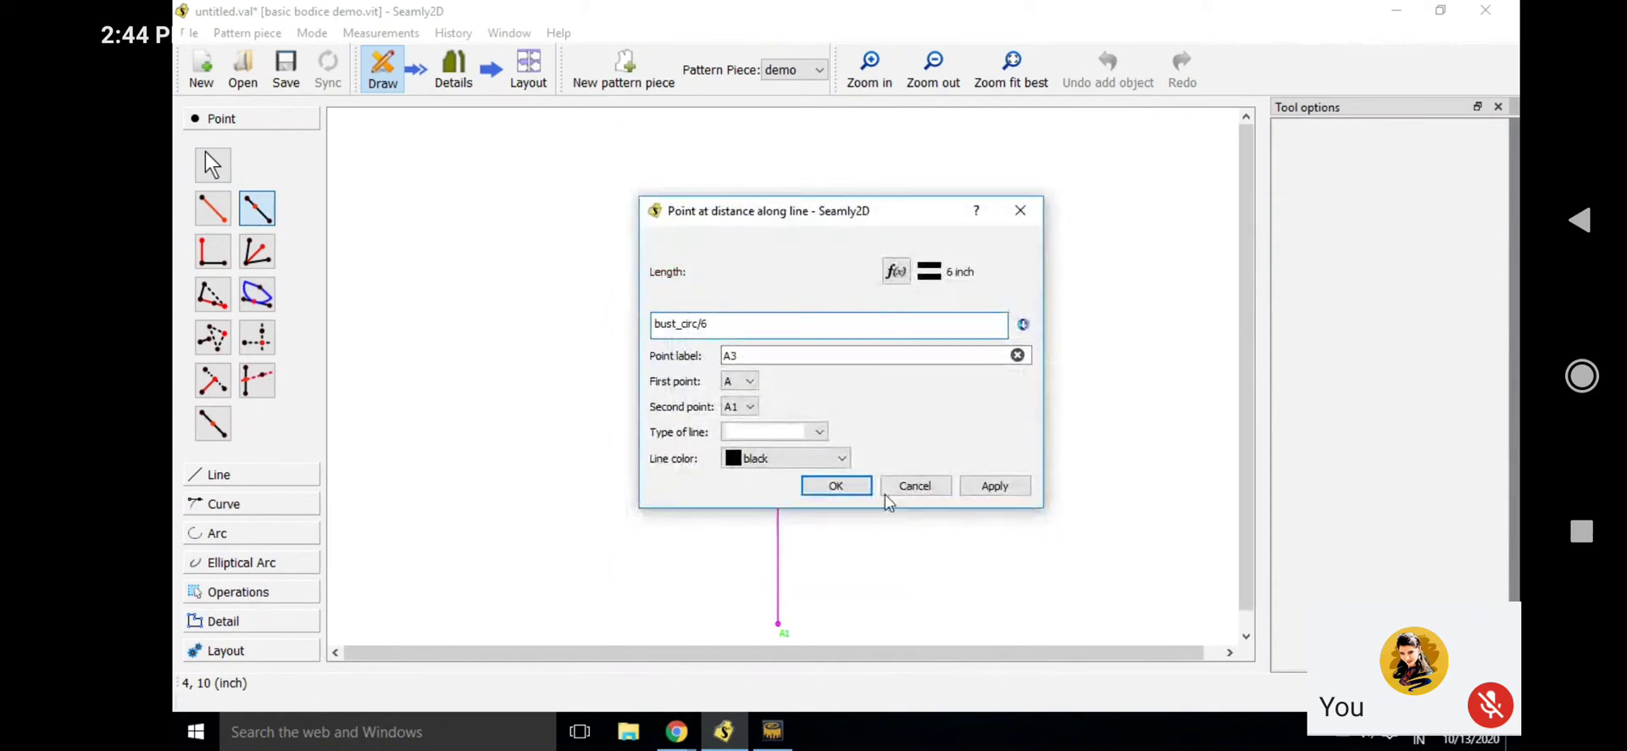
{"action": "left_click", "coordinate": [863, 487]}
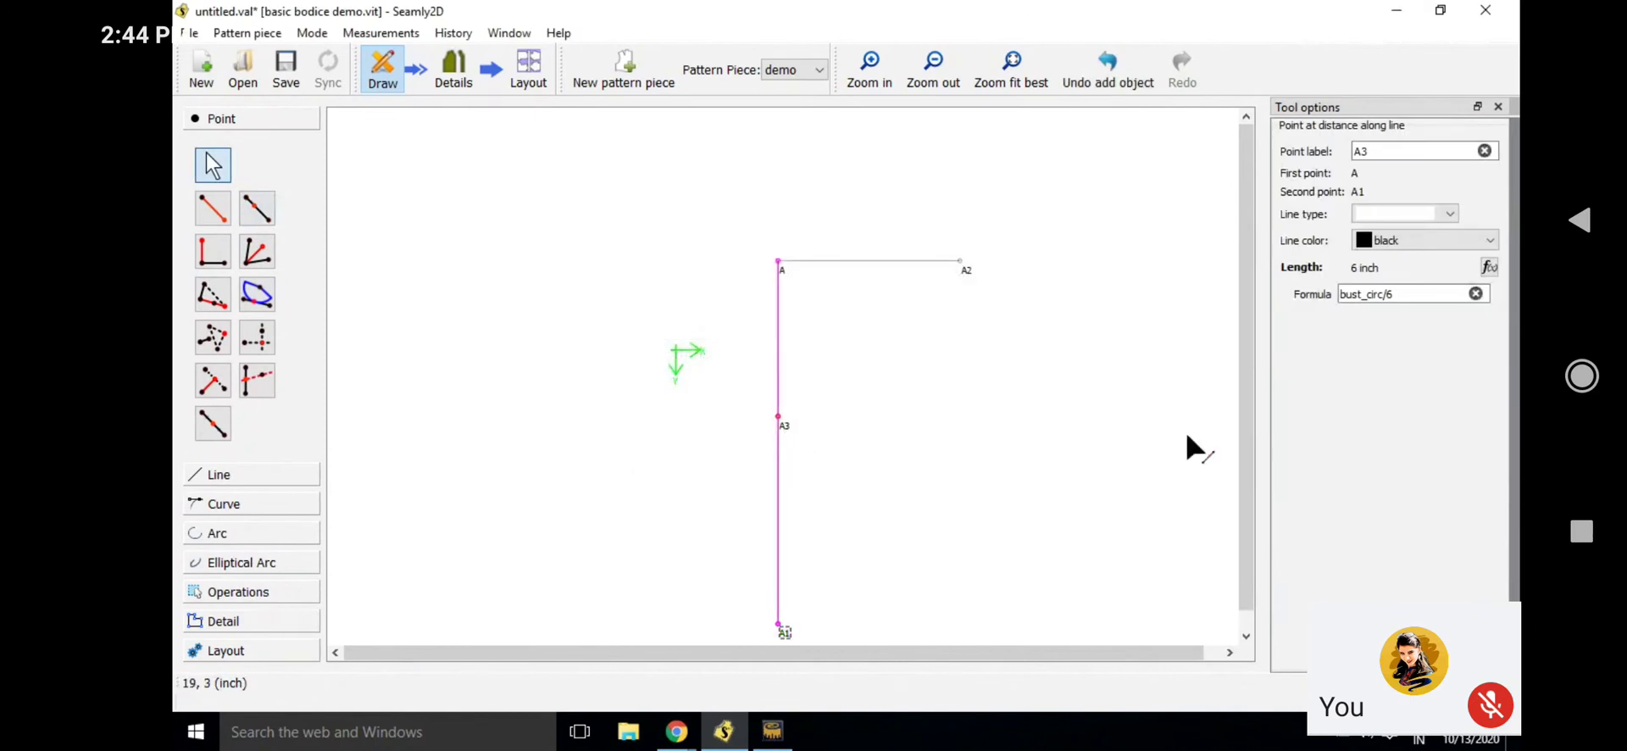
Start a point along the perpendicular to line A3–A1 at point A3, with the length formula bust_circ/4
{"action": "left_click", "coordinate": [220, 268]}
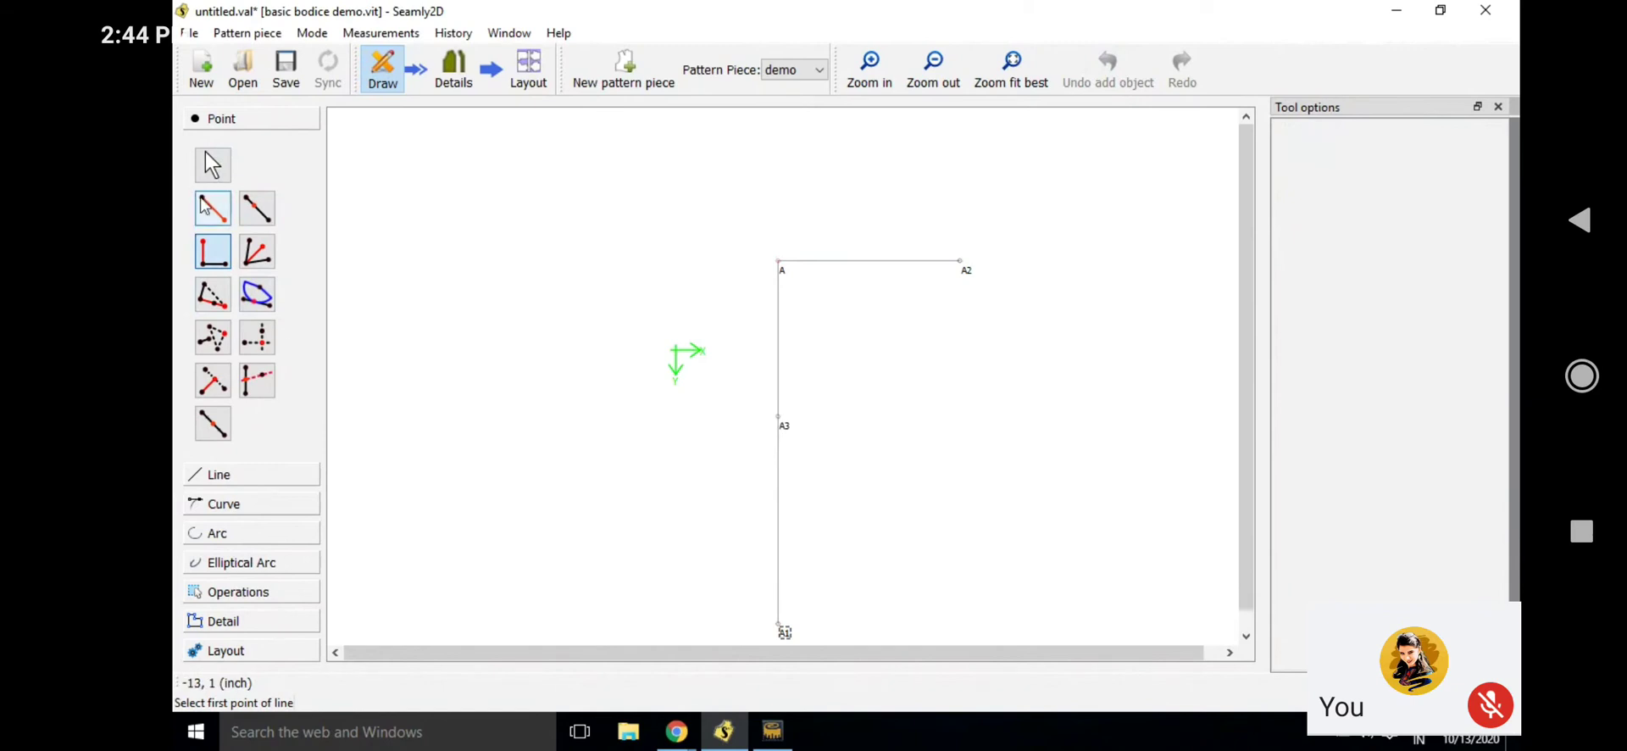
{"action": "left_click", "coordinate": [778, 418]}
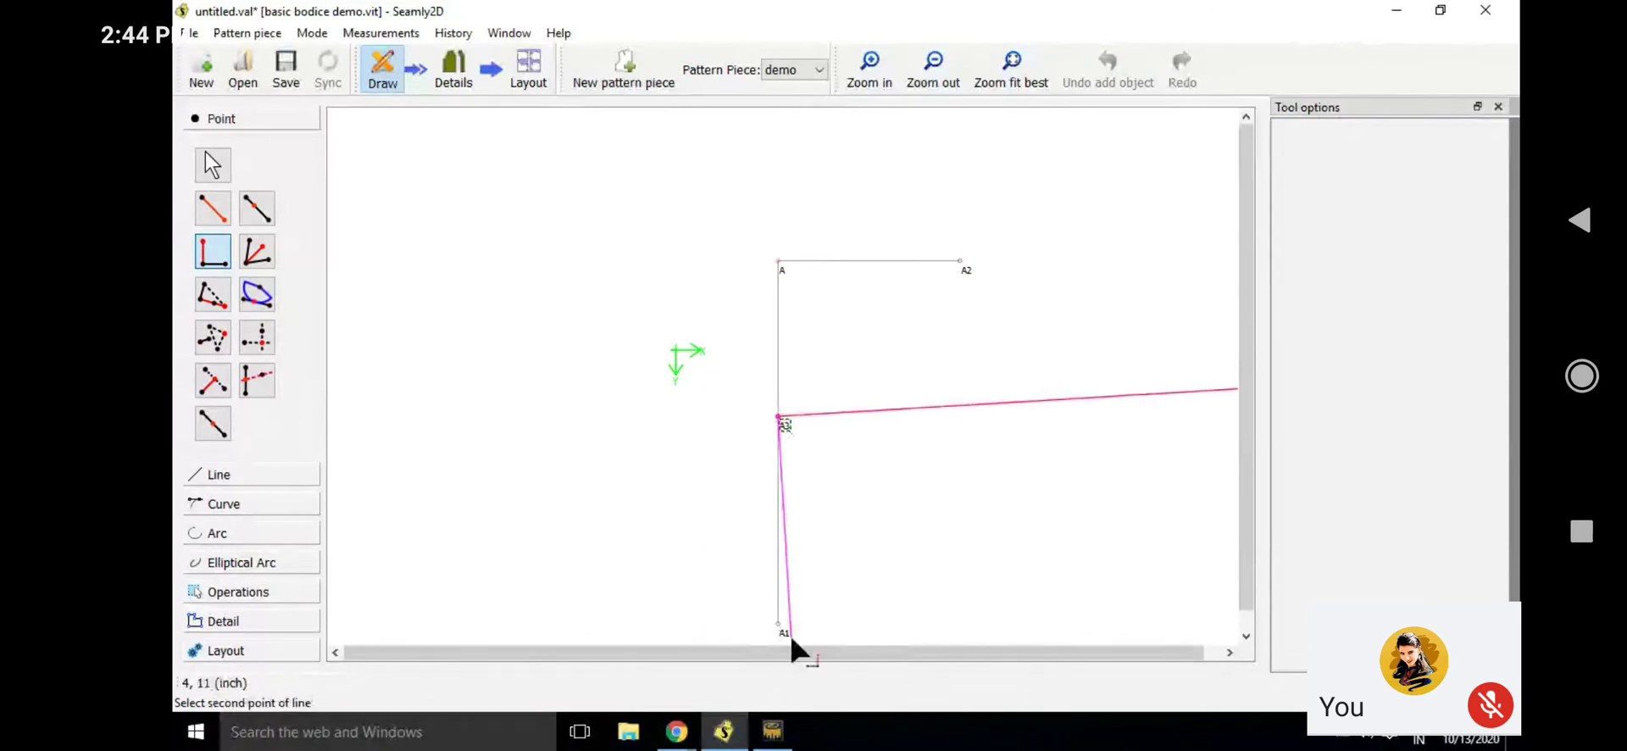
{"action": "left_click", "coordinate": [790, 636]}
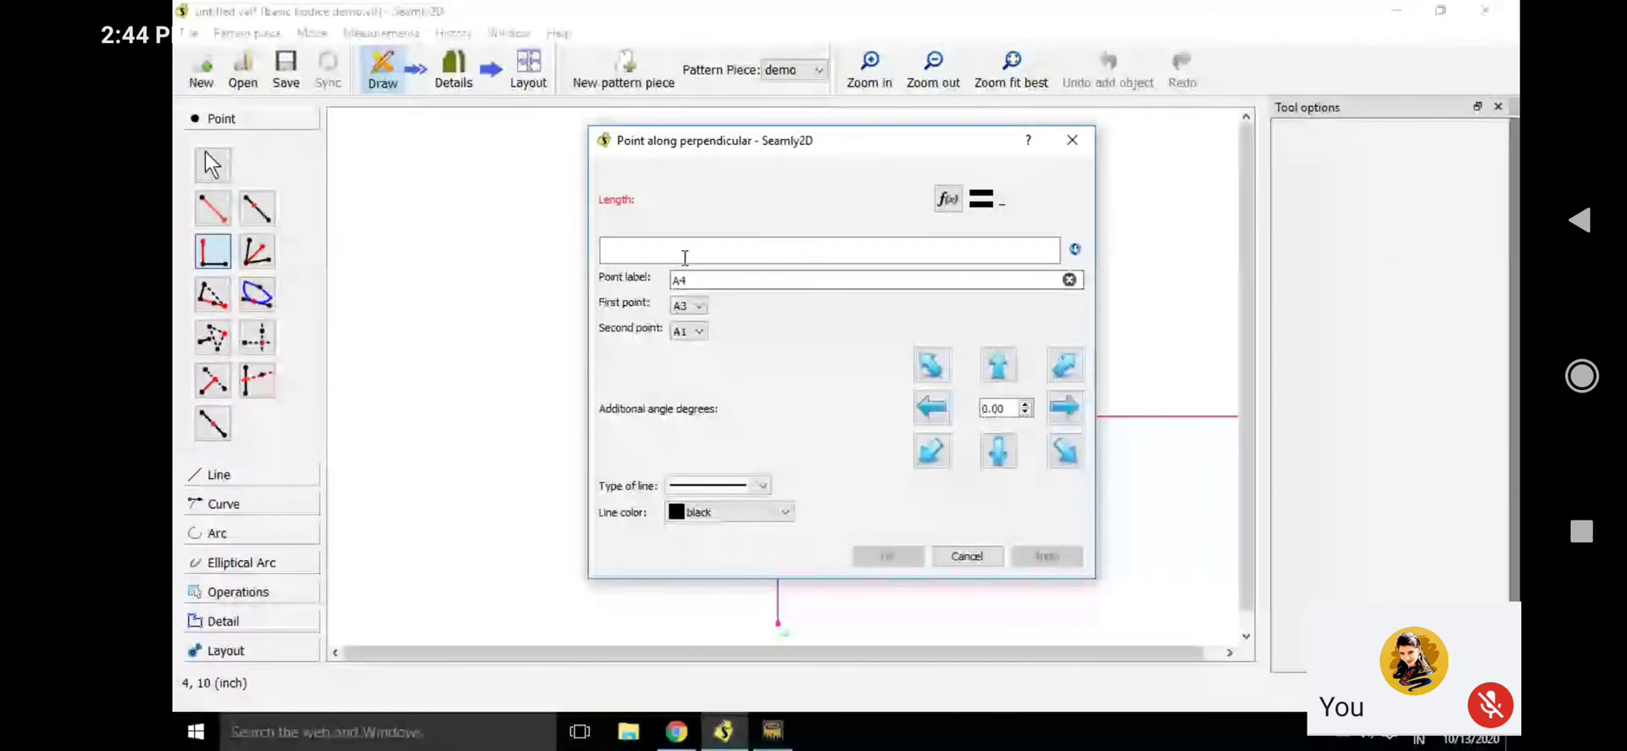
{"action": "left_click", "coordinate": [685, 252]}
{"action": "left_click", "coordinate": [948, 199]}
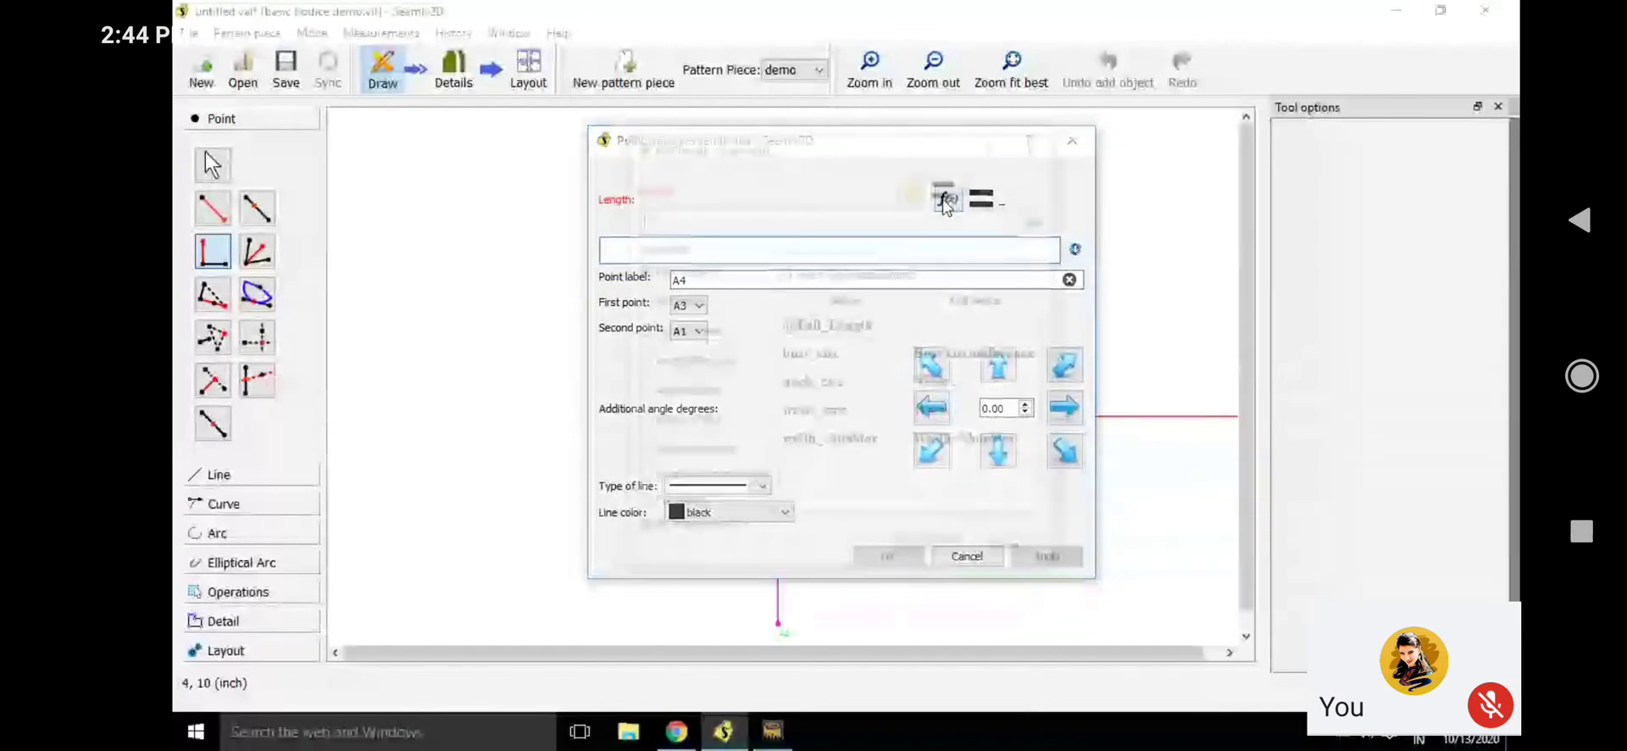
{"action": "double_click", "coordinate": [854, 369]}
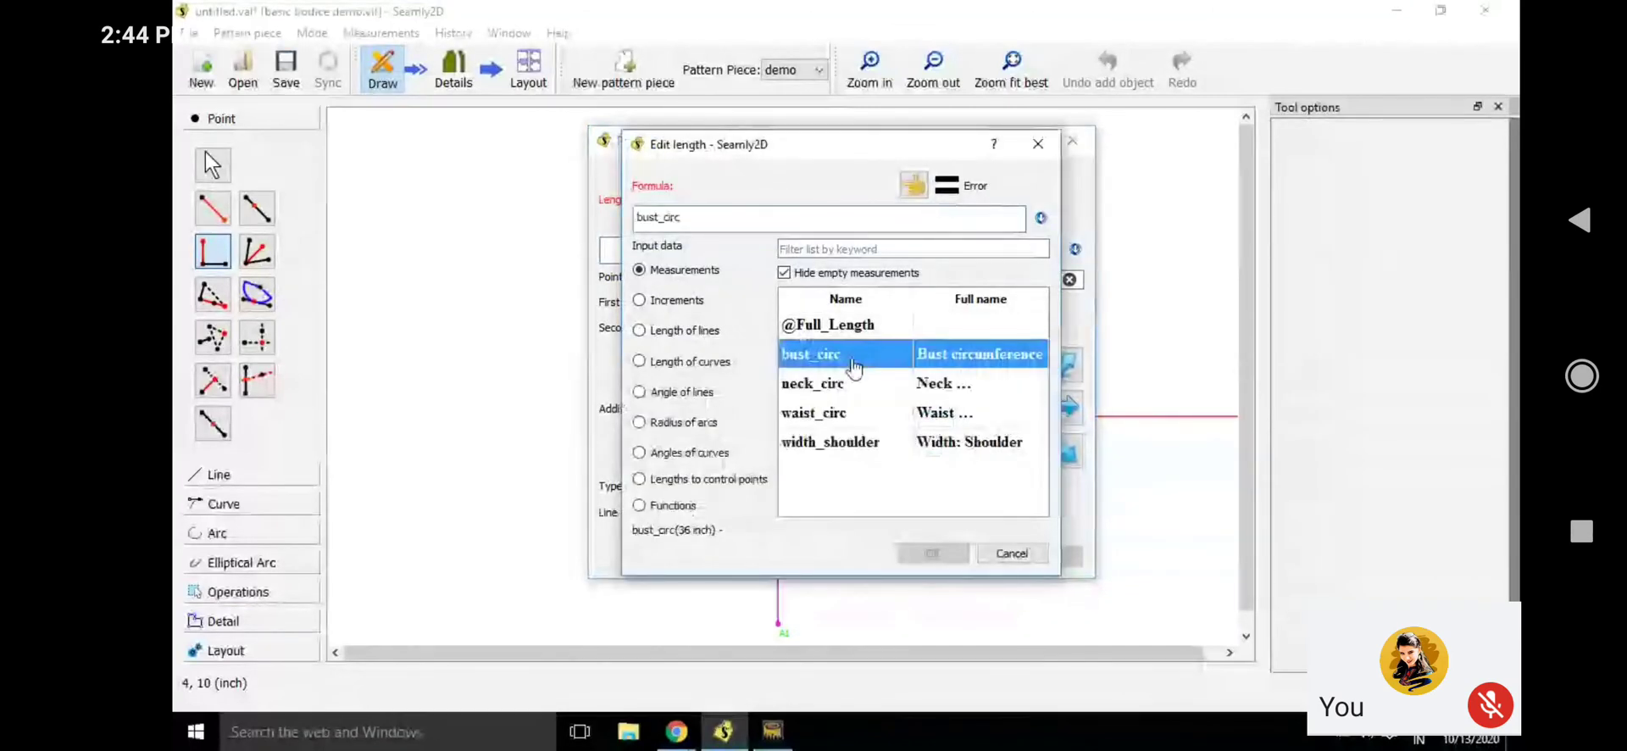
{"action": "left_click", "coordinate": [734, 213]}
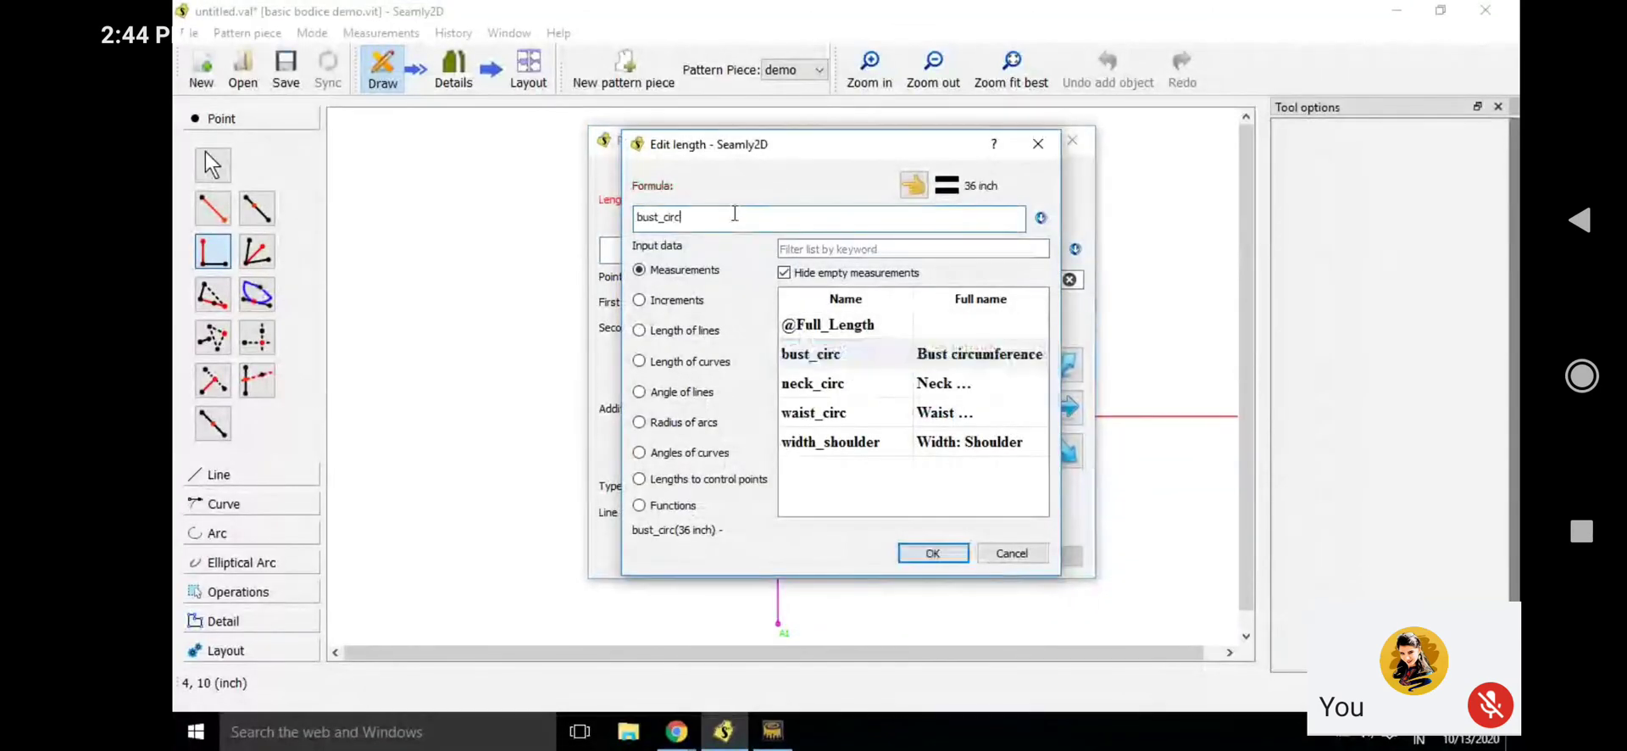
{"action": "type", "text": "/4"}
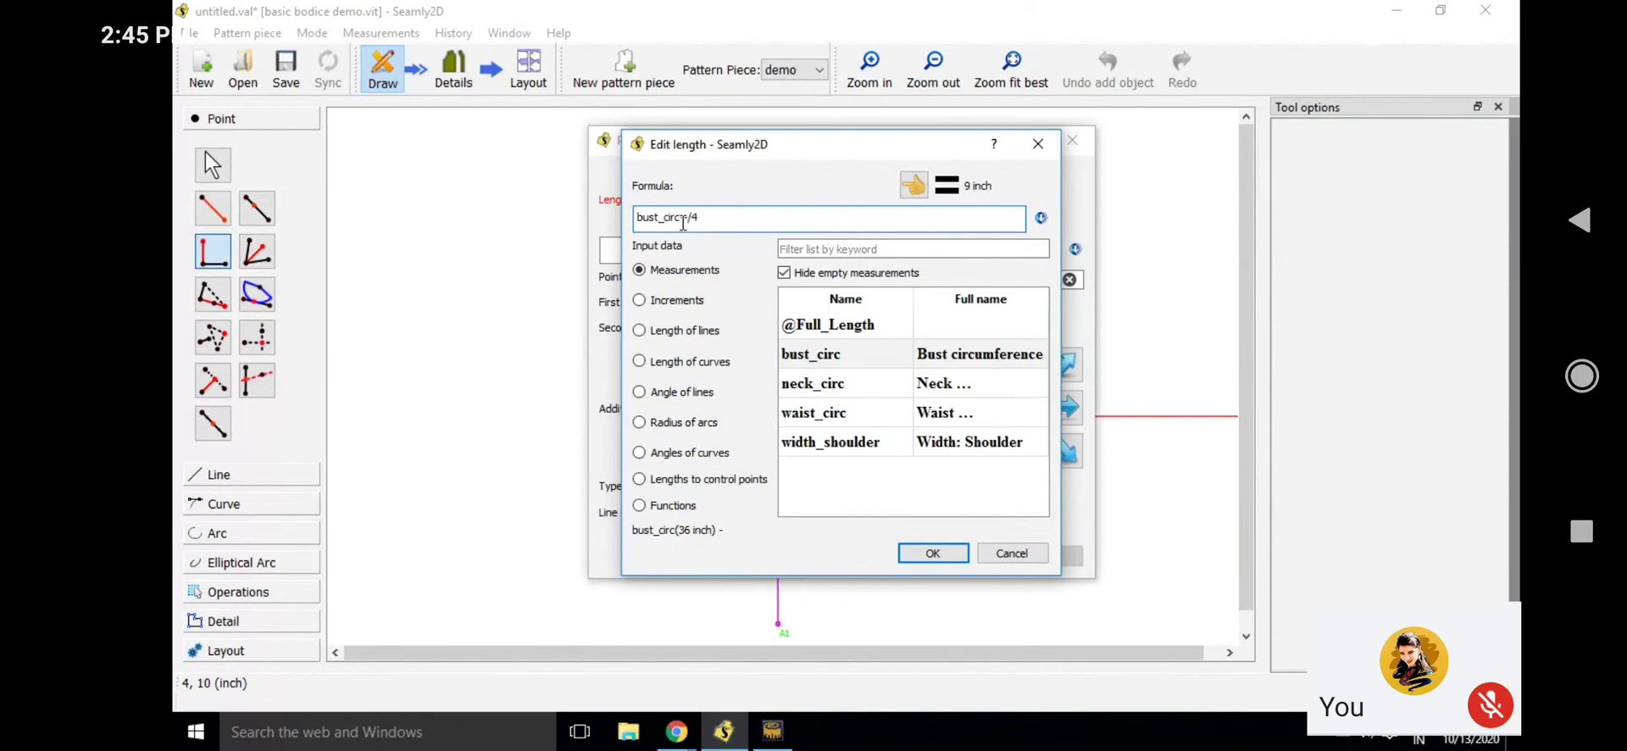
Change the length formula to (bust_circ+2)/4 and create the perpendicular point from A3
{"action": "type", "text": "+"}
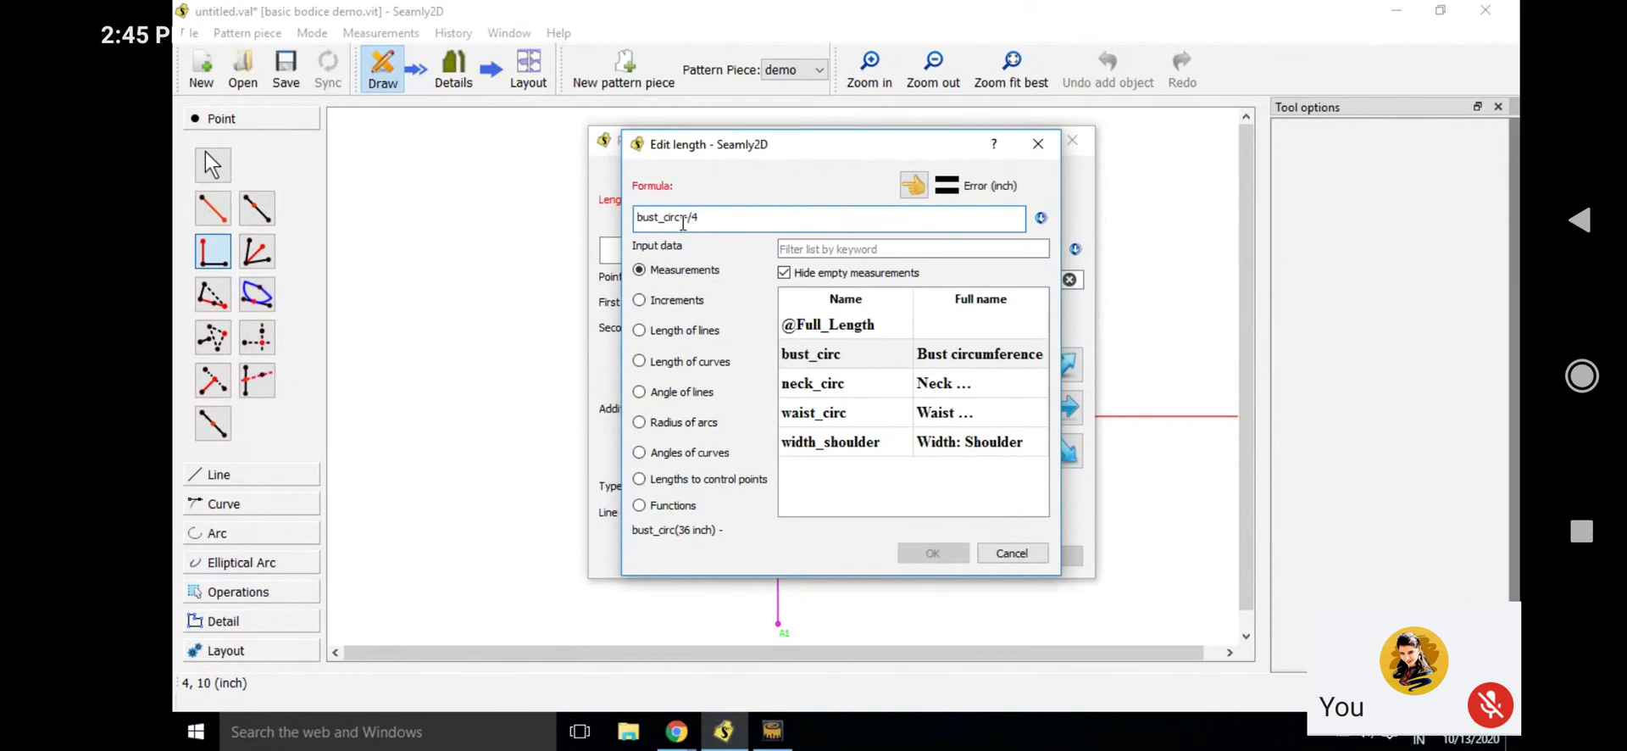
{"action": "type", "text": "2"}
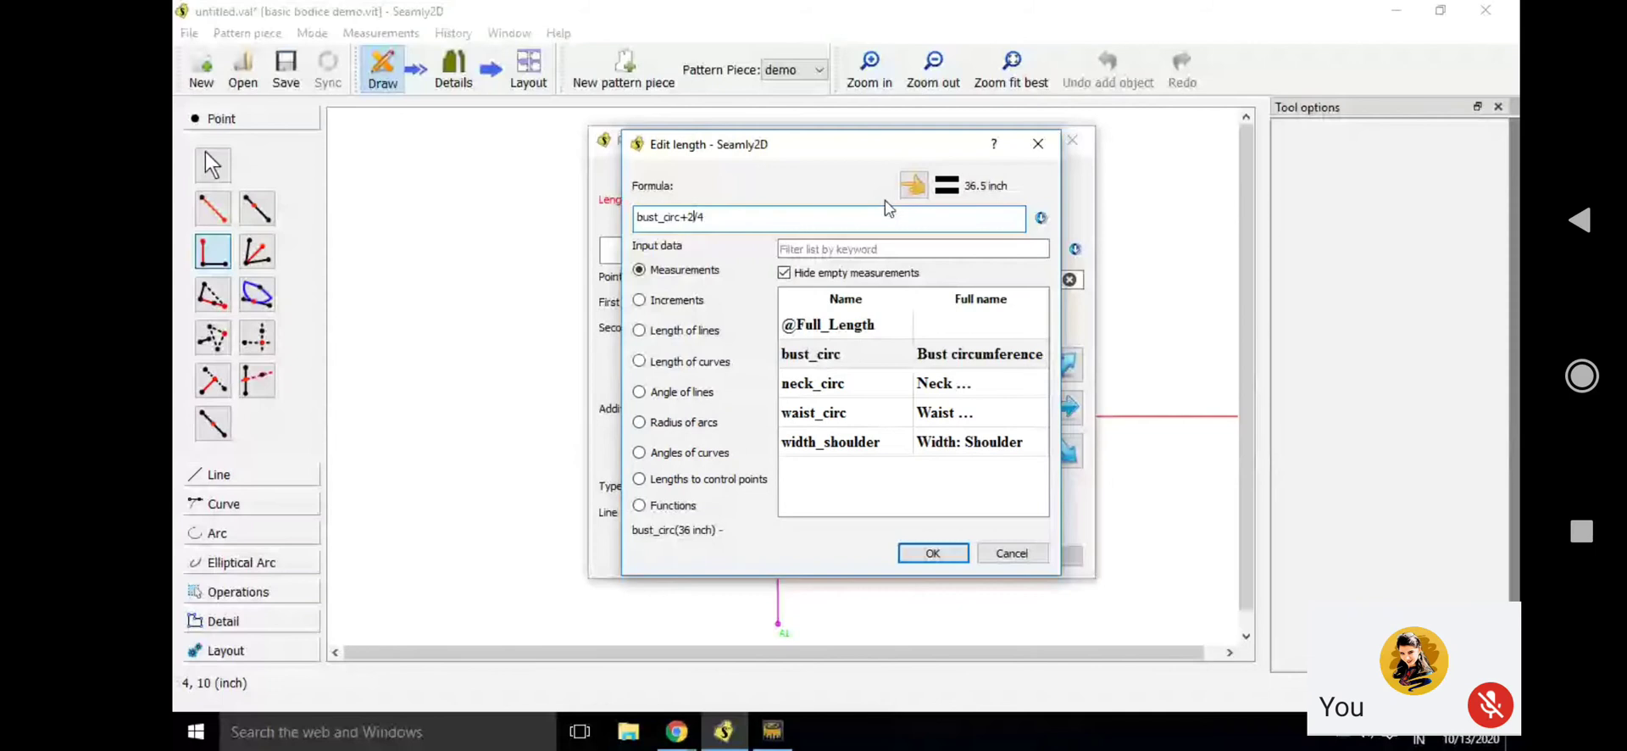
{"action": "type", "text": ")"}
{"action": "key", "text": "Home"}
{"action": "type", "text": "("}
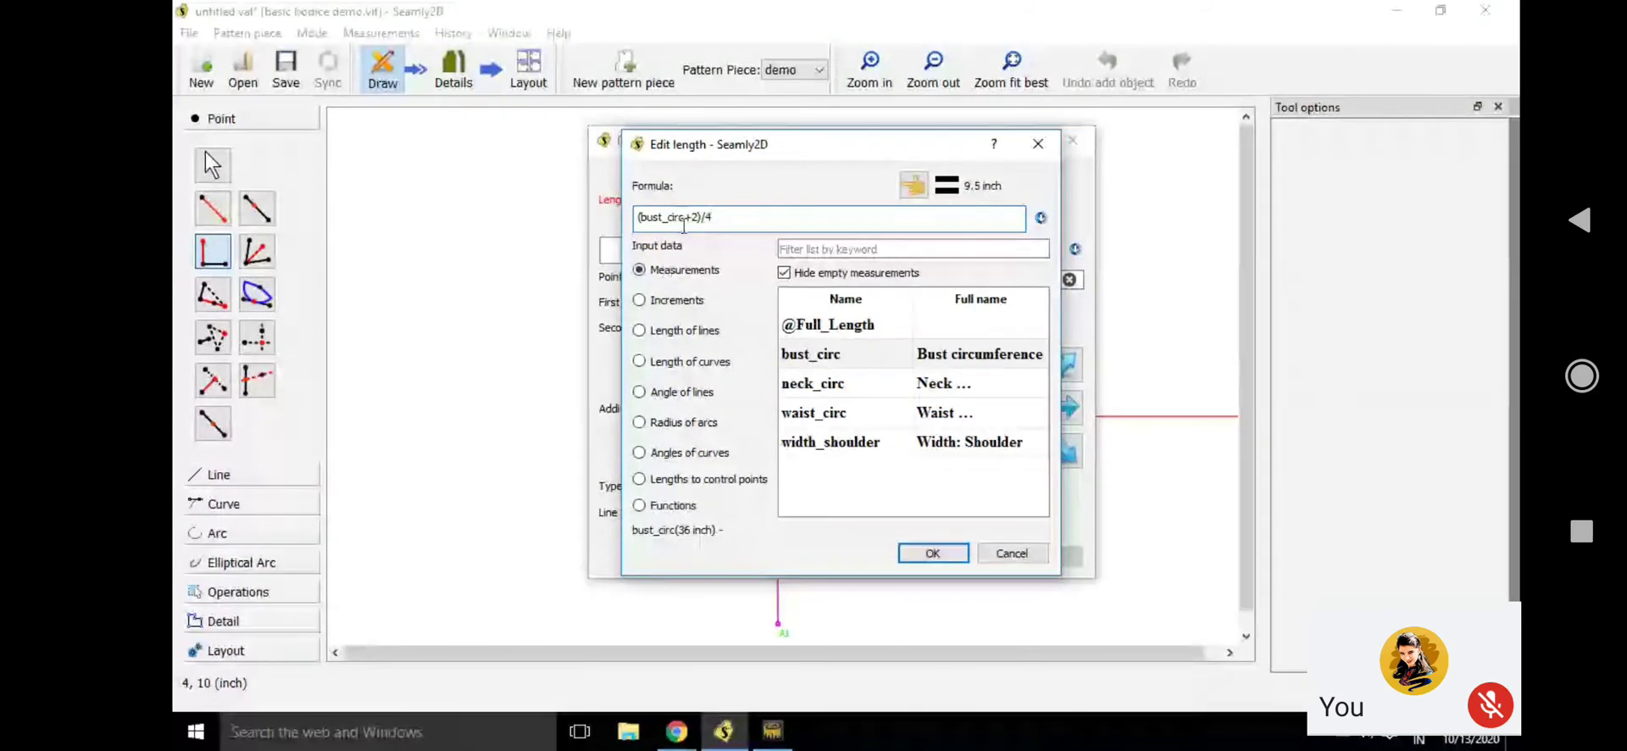
{"action": "key", "text": "End"}
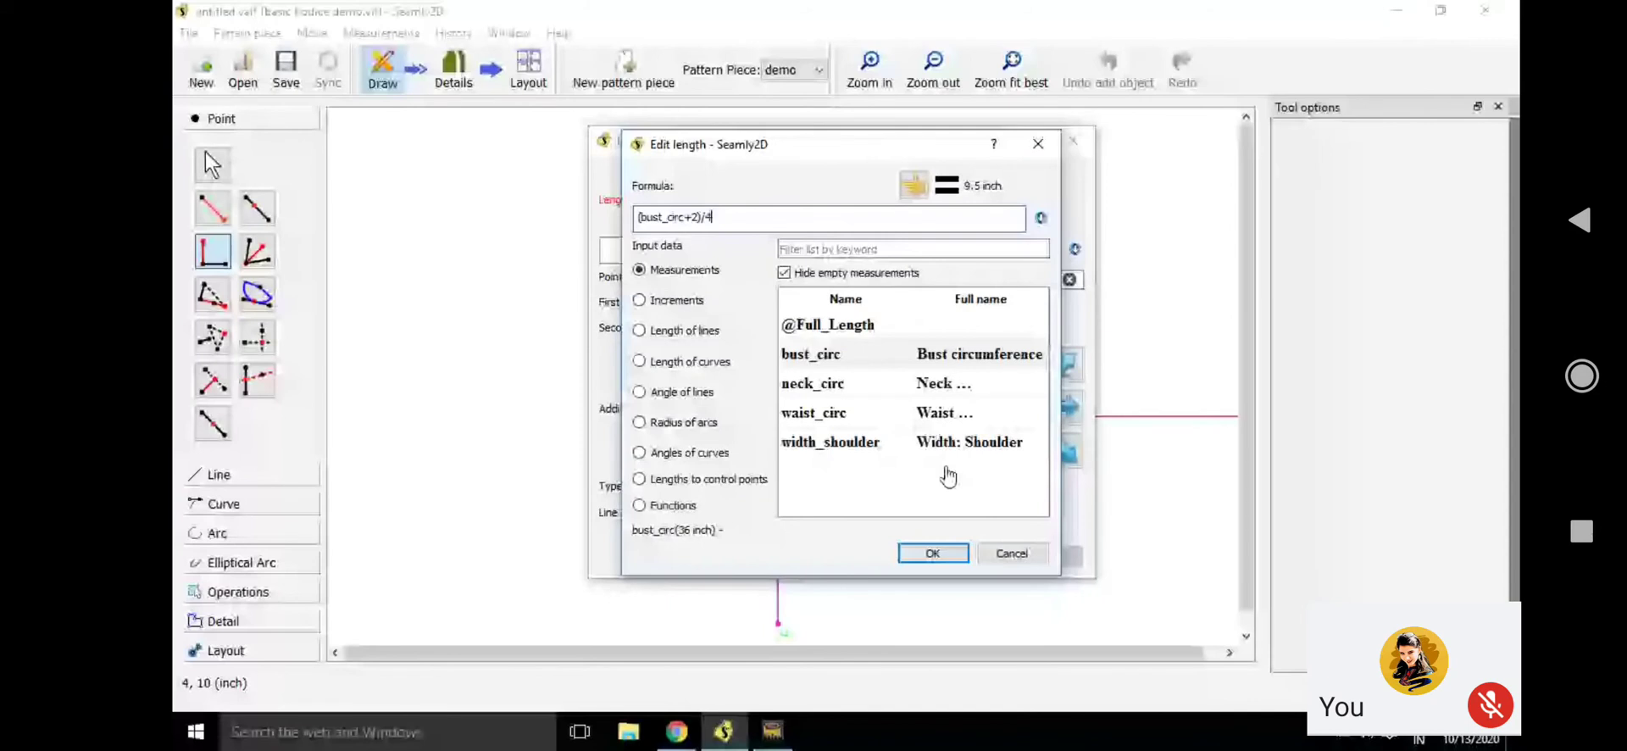
{"action": "key", "text": "Return"}
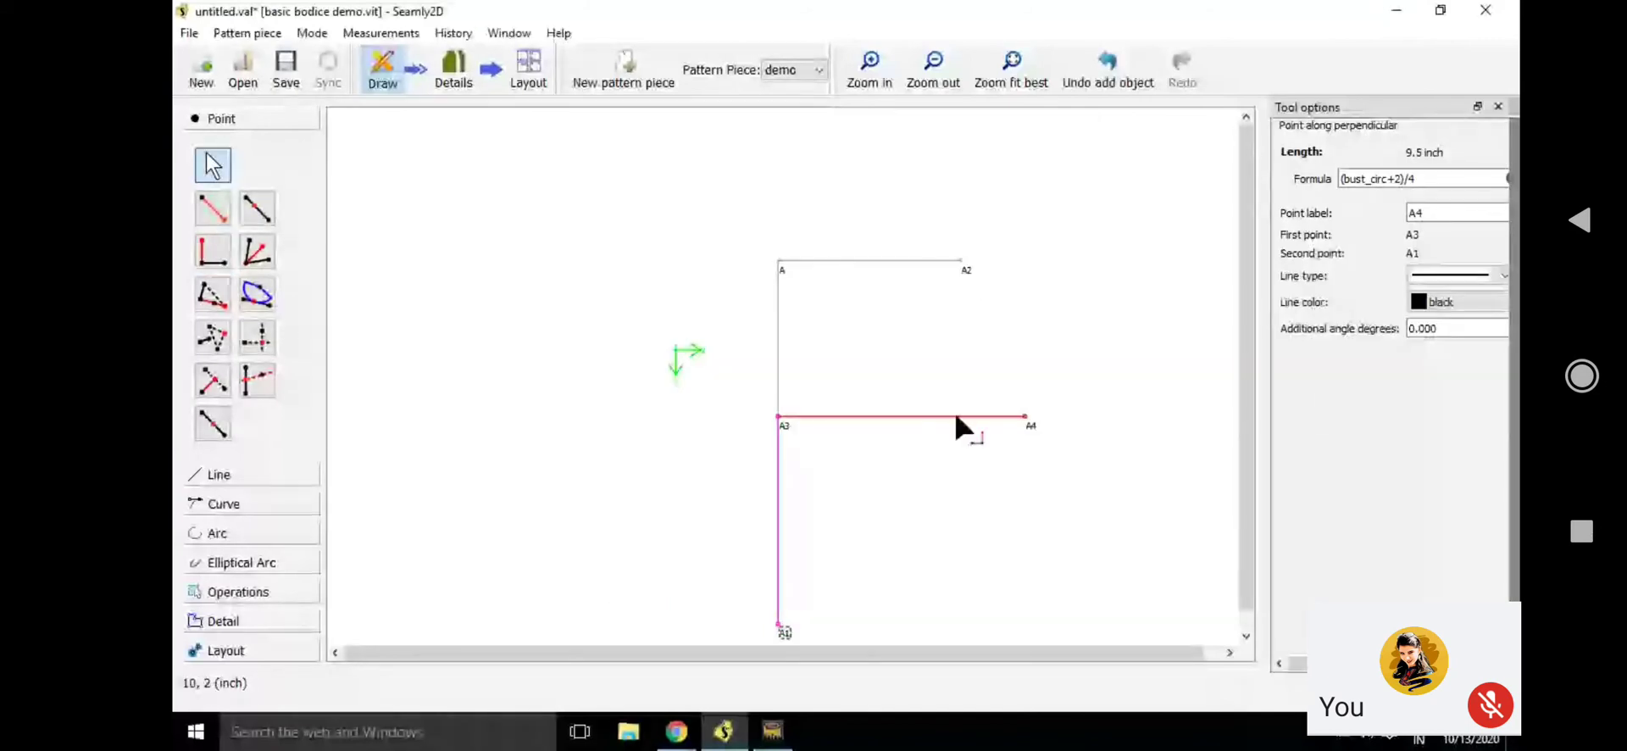
Create a point from the X position of A2 and the Y position of A3
{"action": "left_click", "coordinate": [263, 337]}
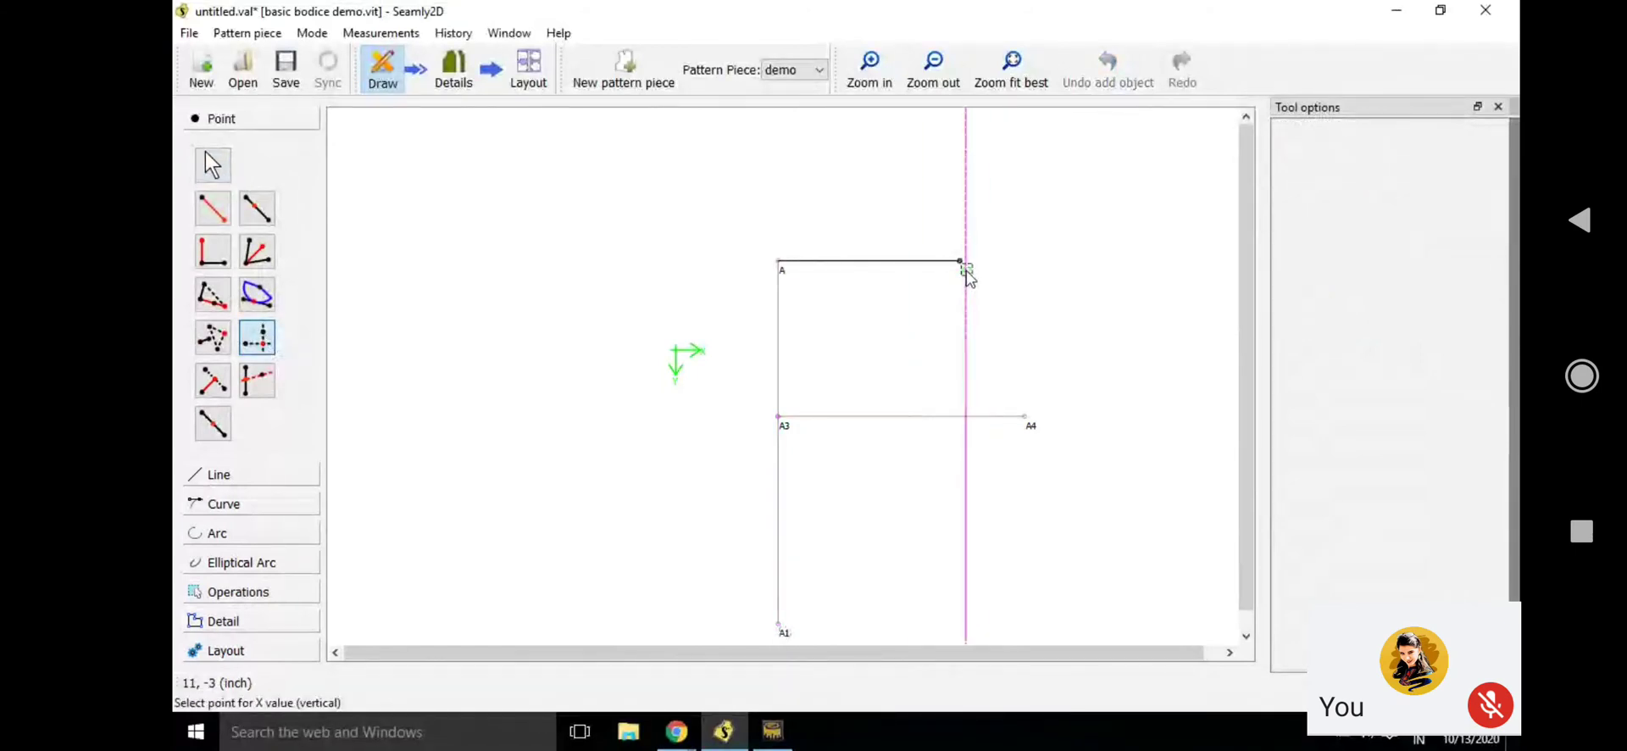
{"action": "left_click", "coordinate": [961, 262]}
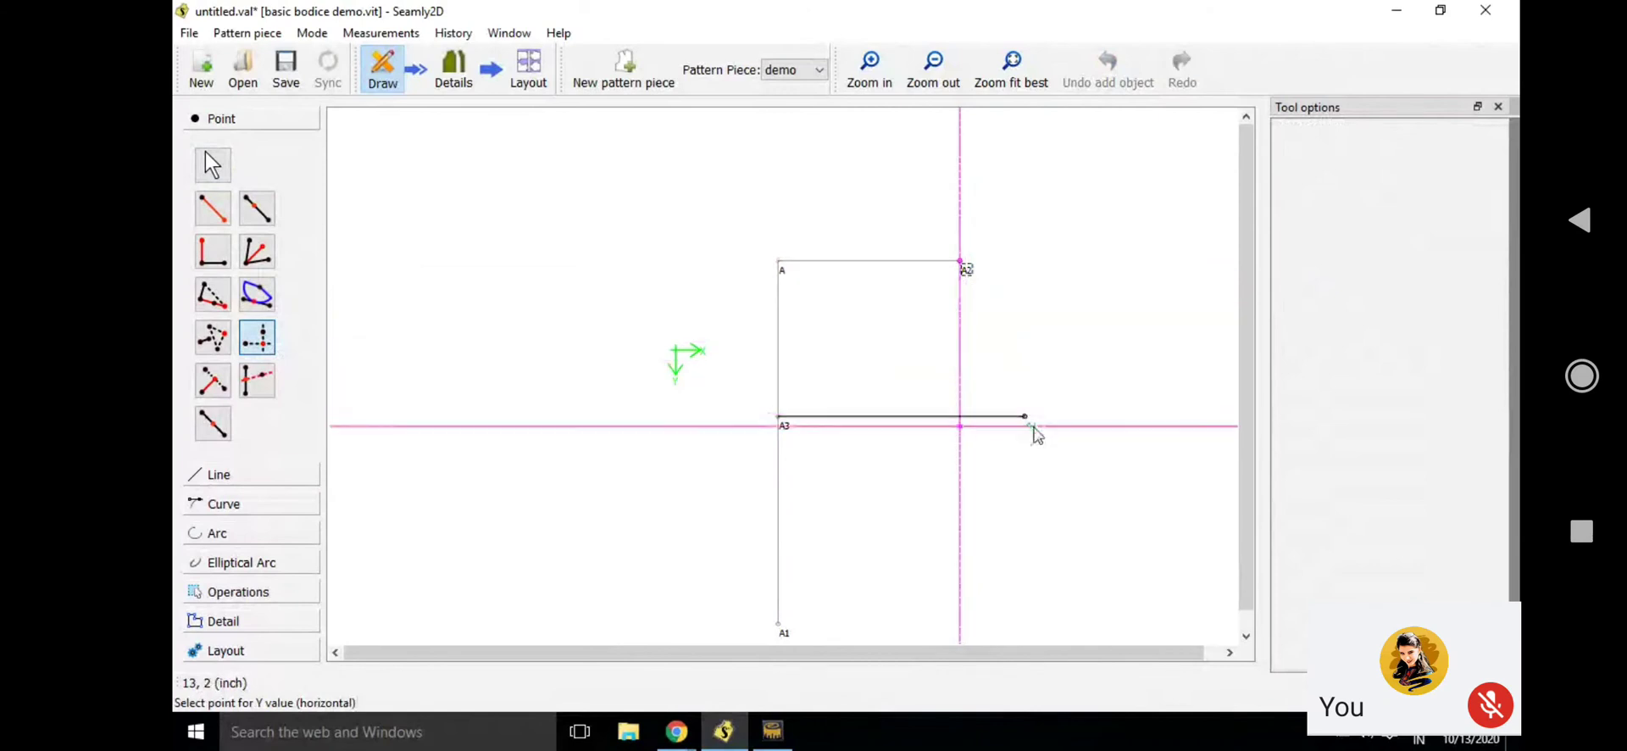
{"action": "left_click", "coordinate": [781, 424]}
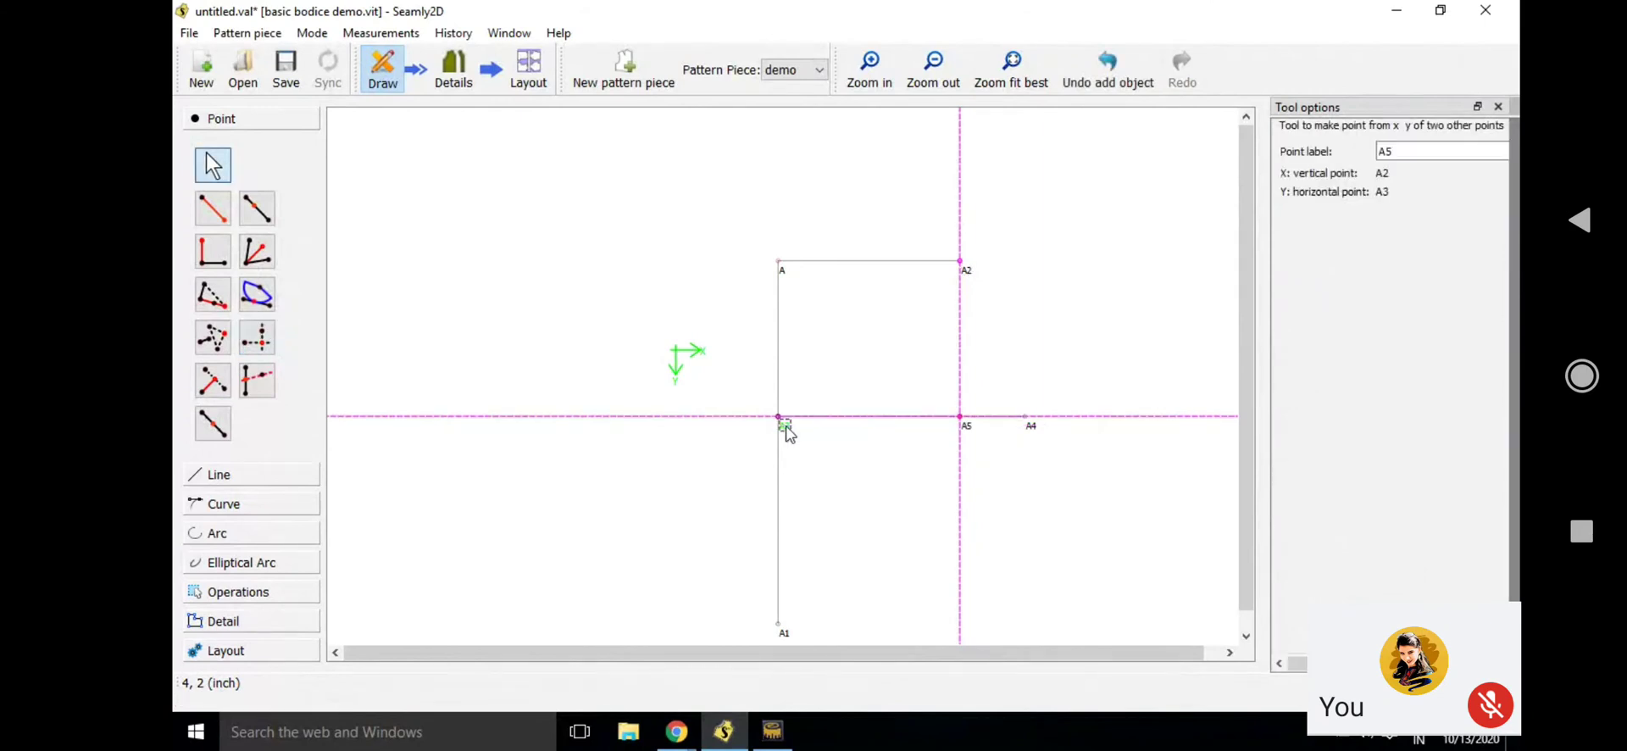
{"action": "left_click", "coordinate": [1004, 445]}
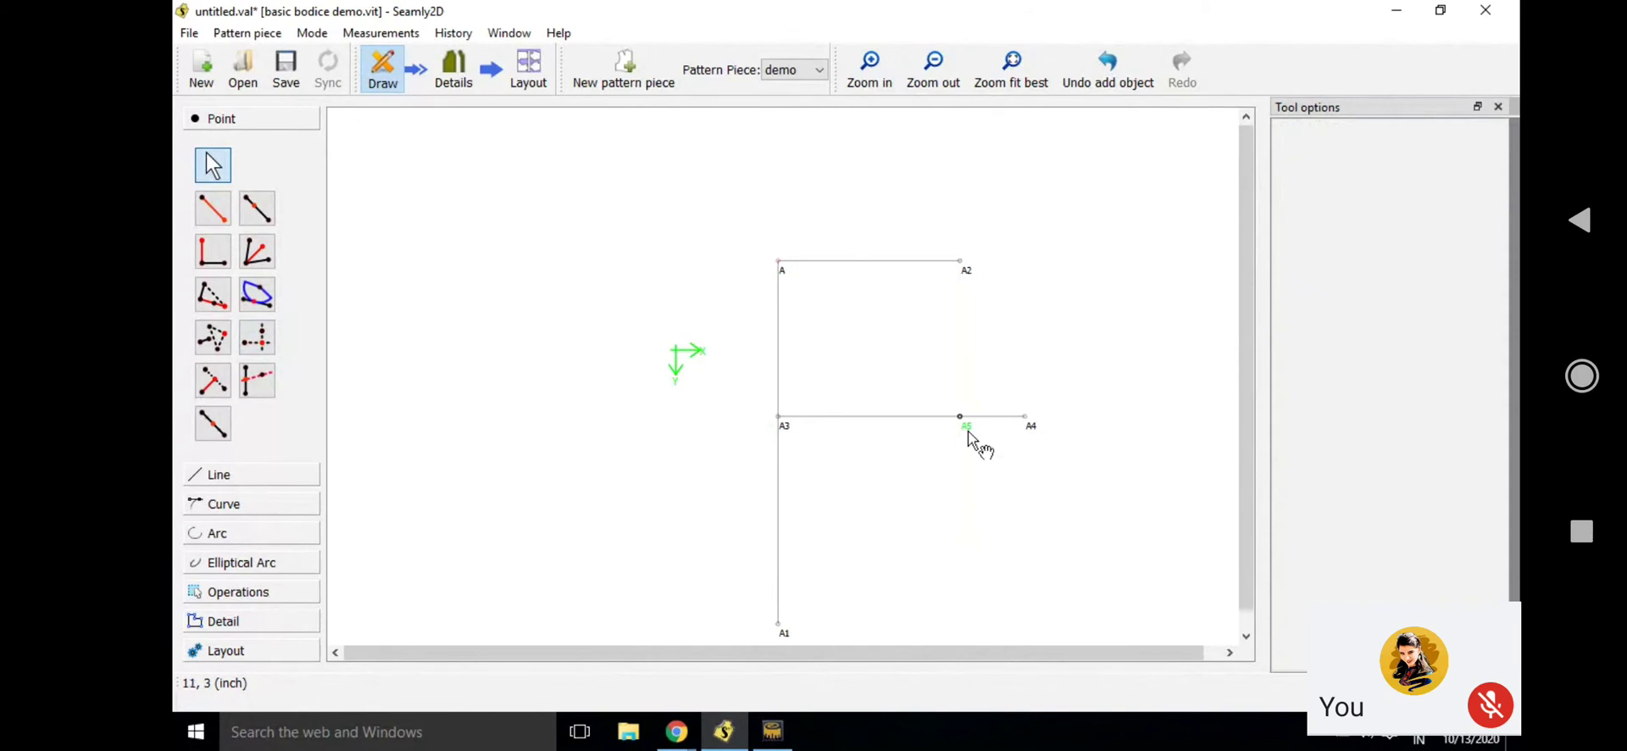
Draw a line between points A2 and A5
{"action": "left_click", "coordinate": [296, 475]}
{"action": "key", "text": "alt+l"}
{"action": "left_click", "coordinate": [967, 271]}
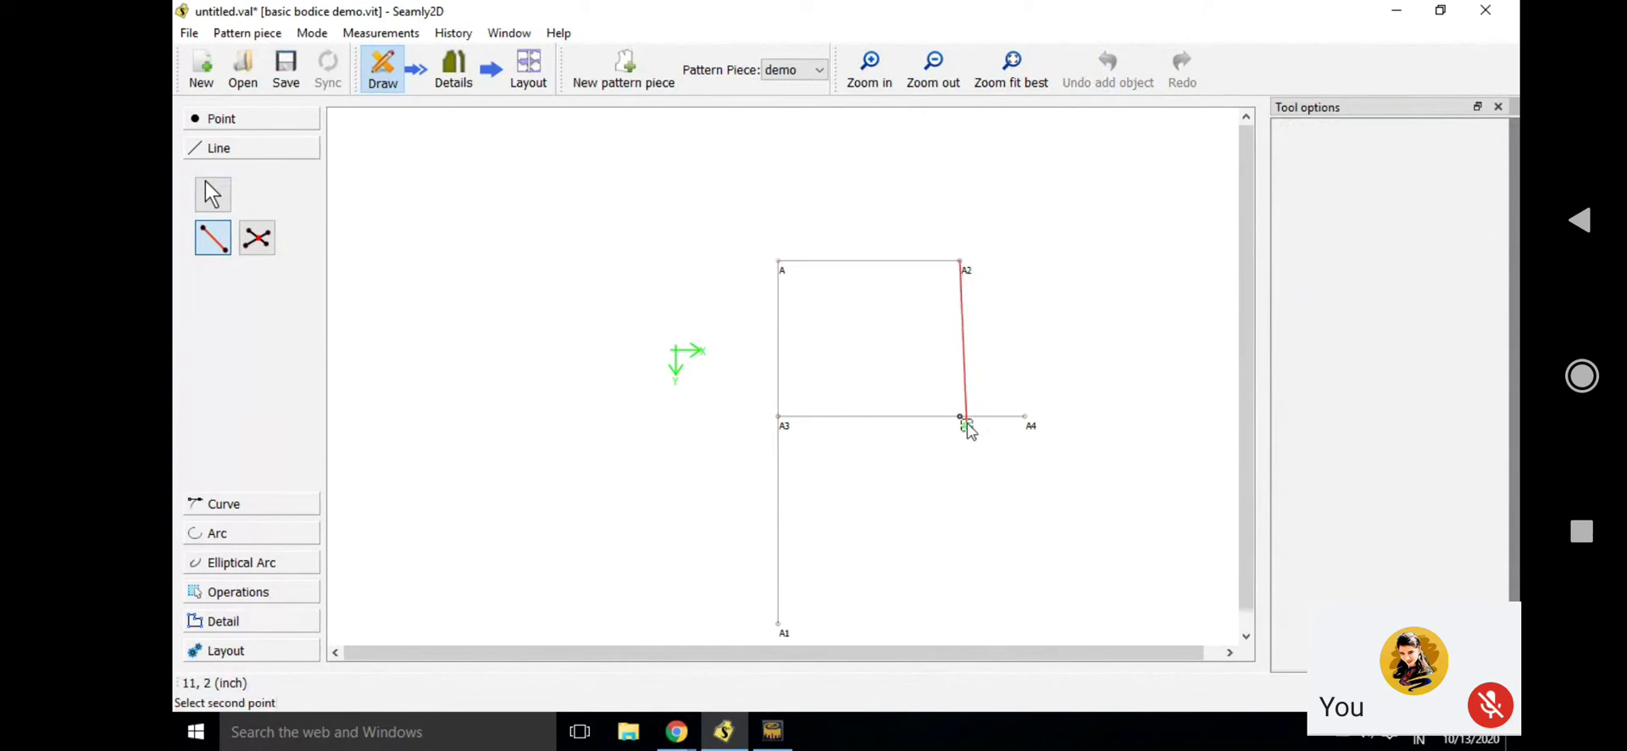
{"action": "left_click", "coordinate": [967, 422]}
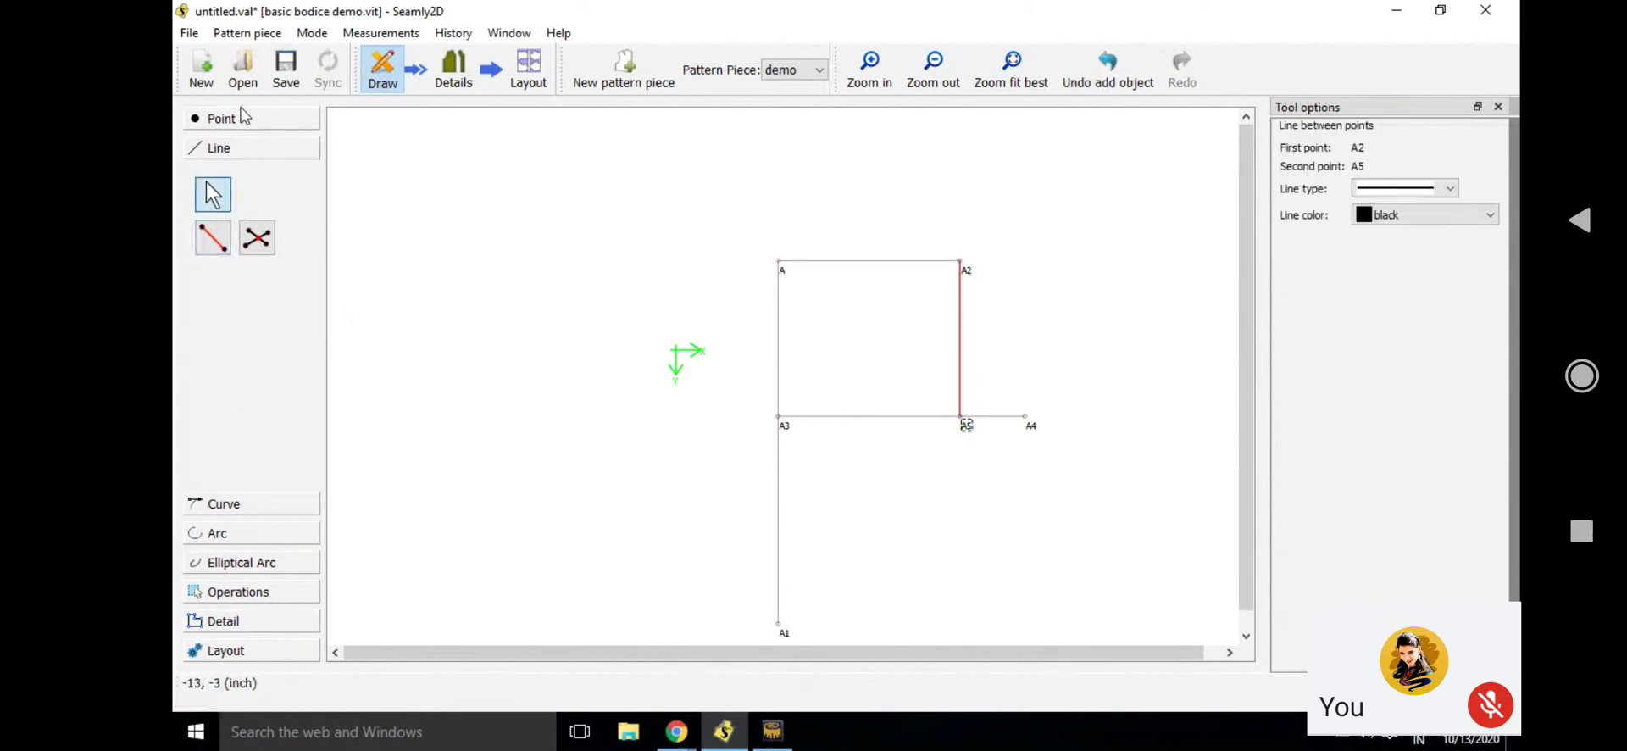
{"action": "left_click", "coordinate": [242, 118]}
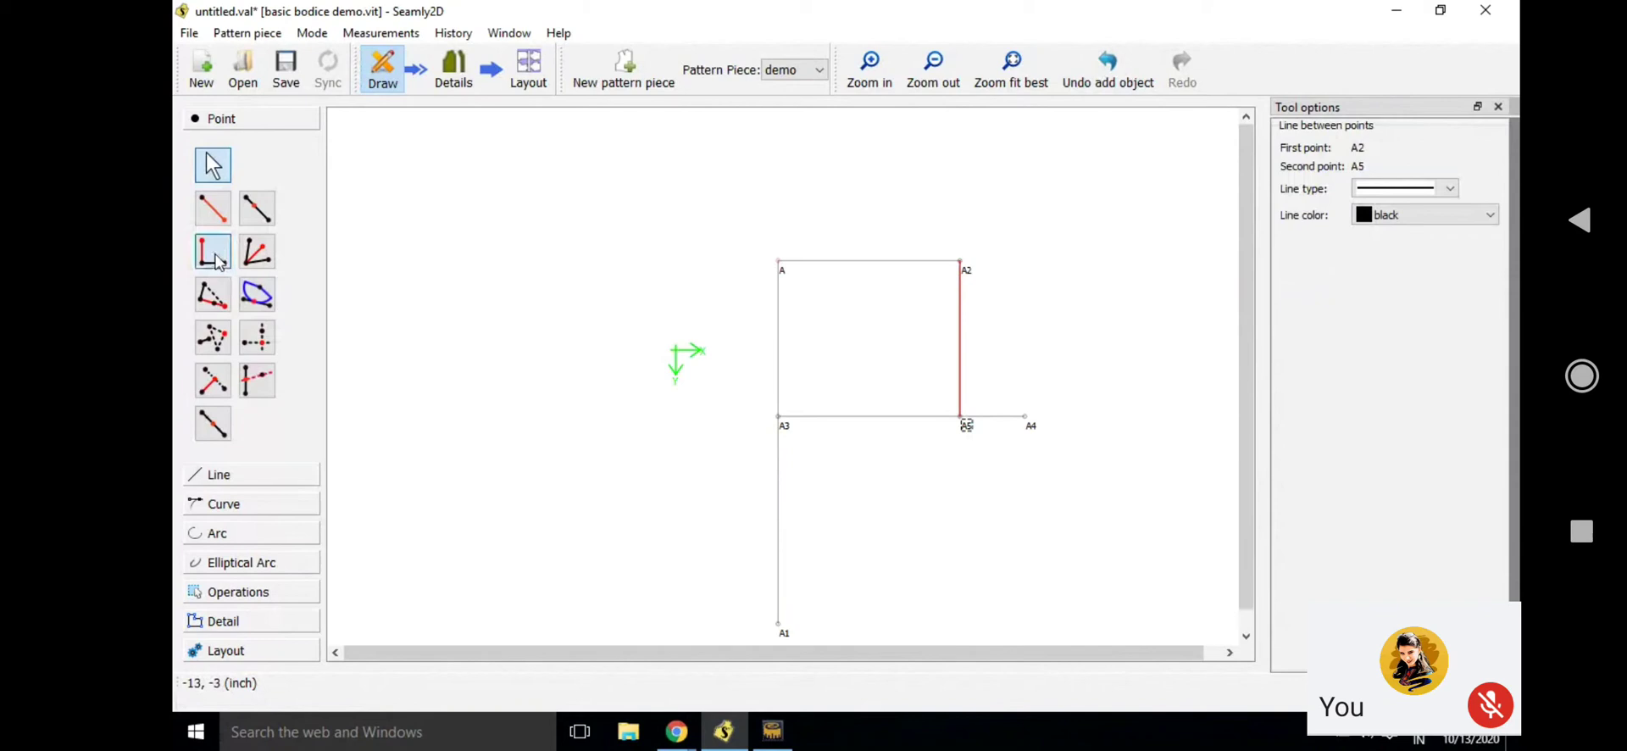
{"action": "left_click", "coordinate": [216, 259]}
{"action": "left_click", "coordinate": [778, 625]}
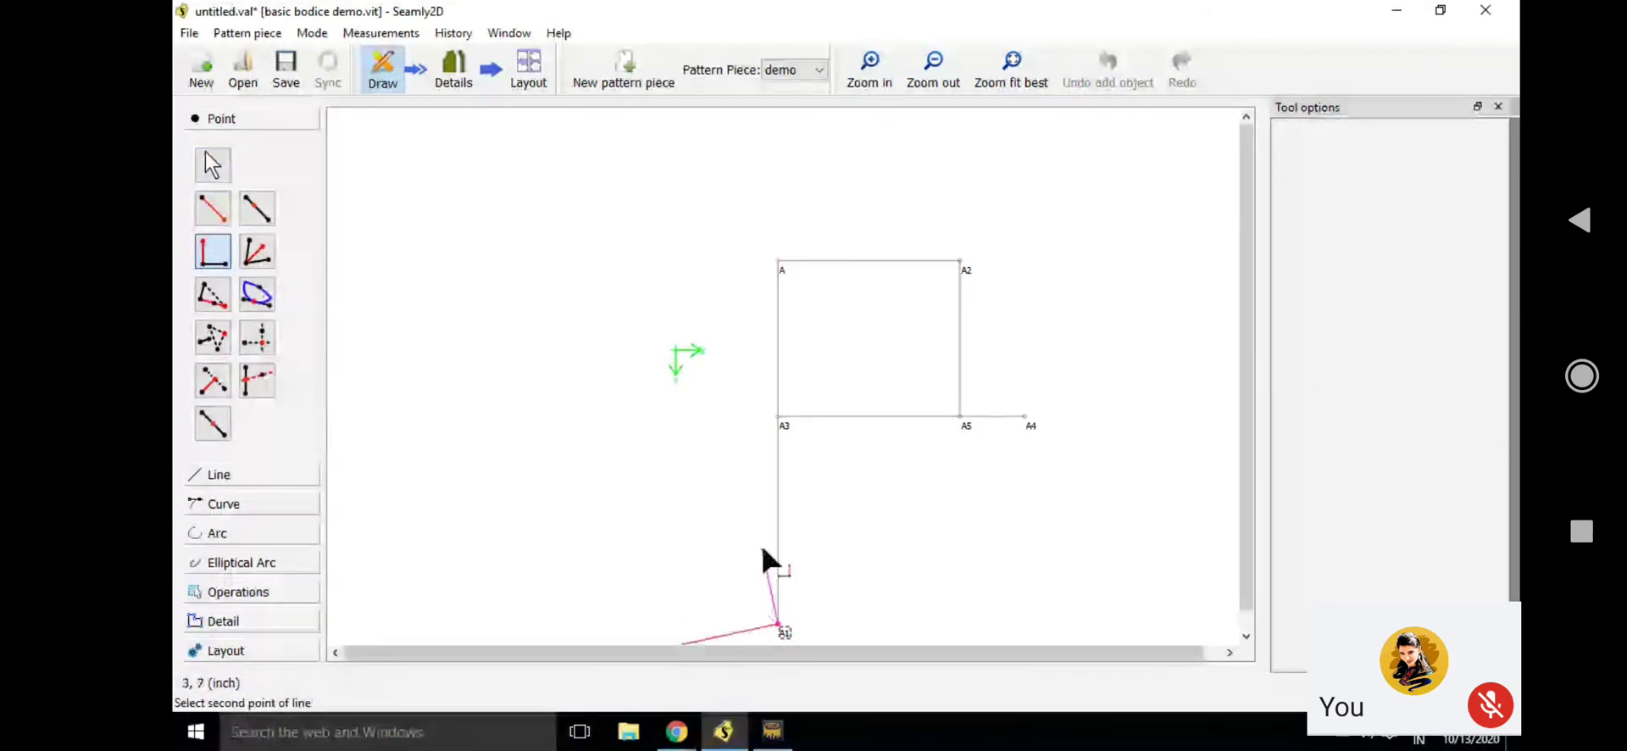
{"action": "left_click", "coordinate": [779, 417]}
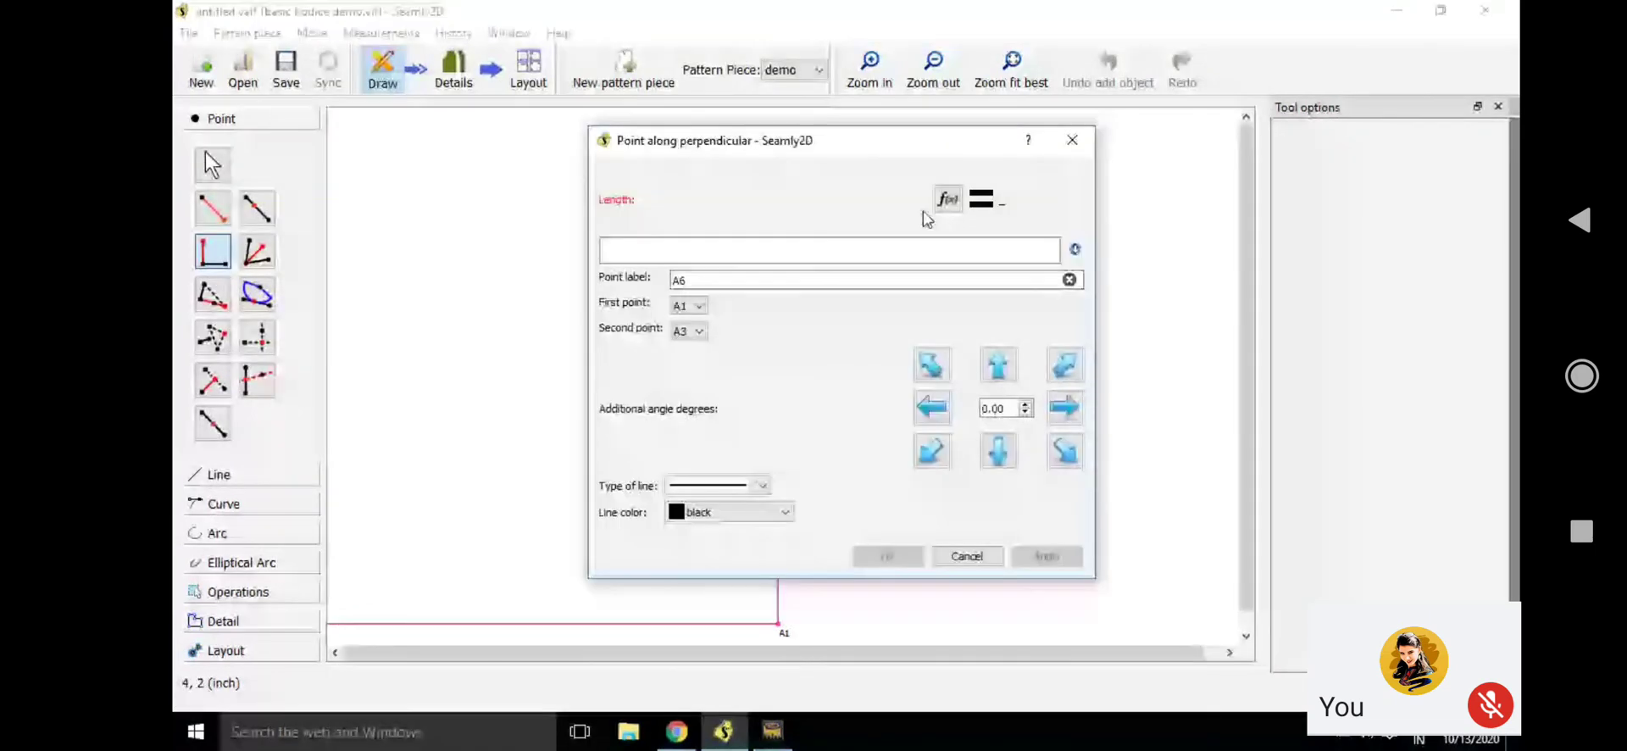
{"action": "left_click", "coordinate": [1071, 140]}
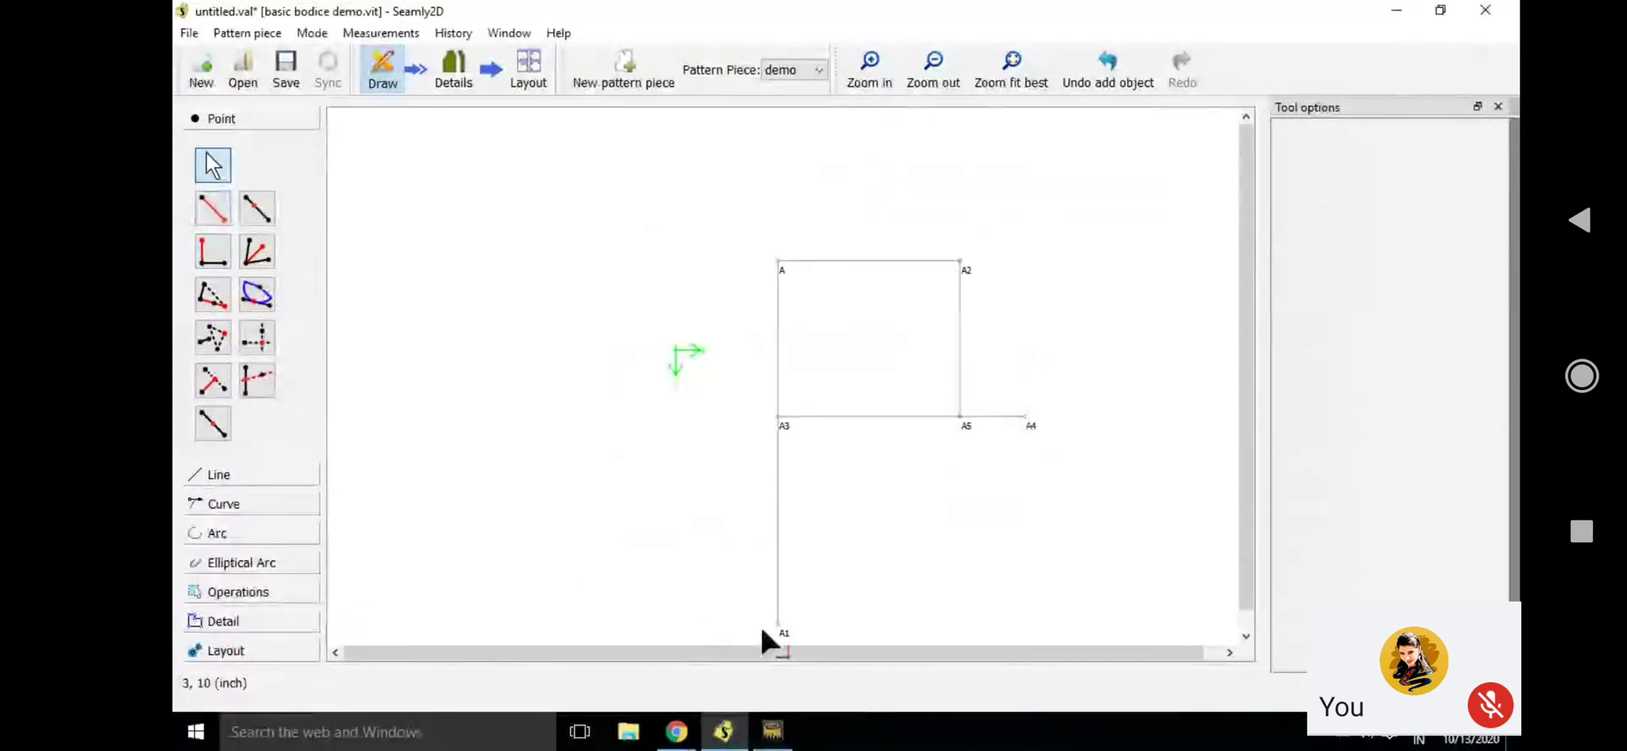
{"action": "left_click", "coordinate": [783, 635]}
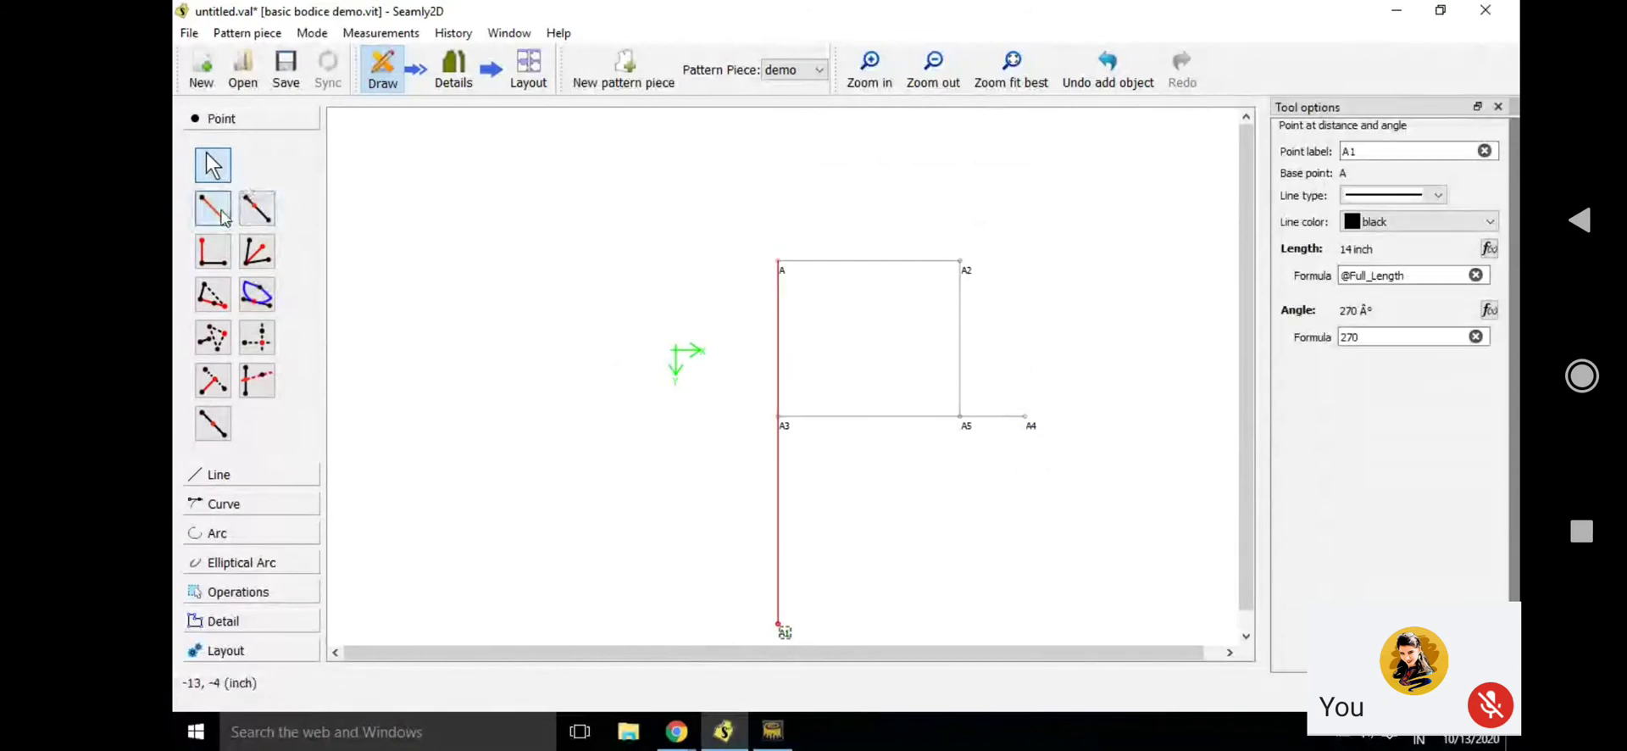
Start a point at distance and angle from base point A1 and set its angle to 360 degrees
{"action": "key", "text": "alt+l"}
{"action": "left_click", "coordinate": [781, 631]}
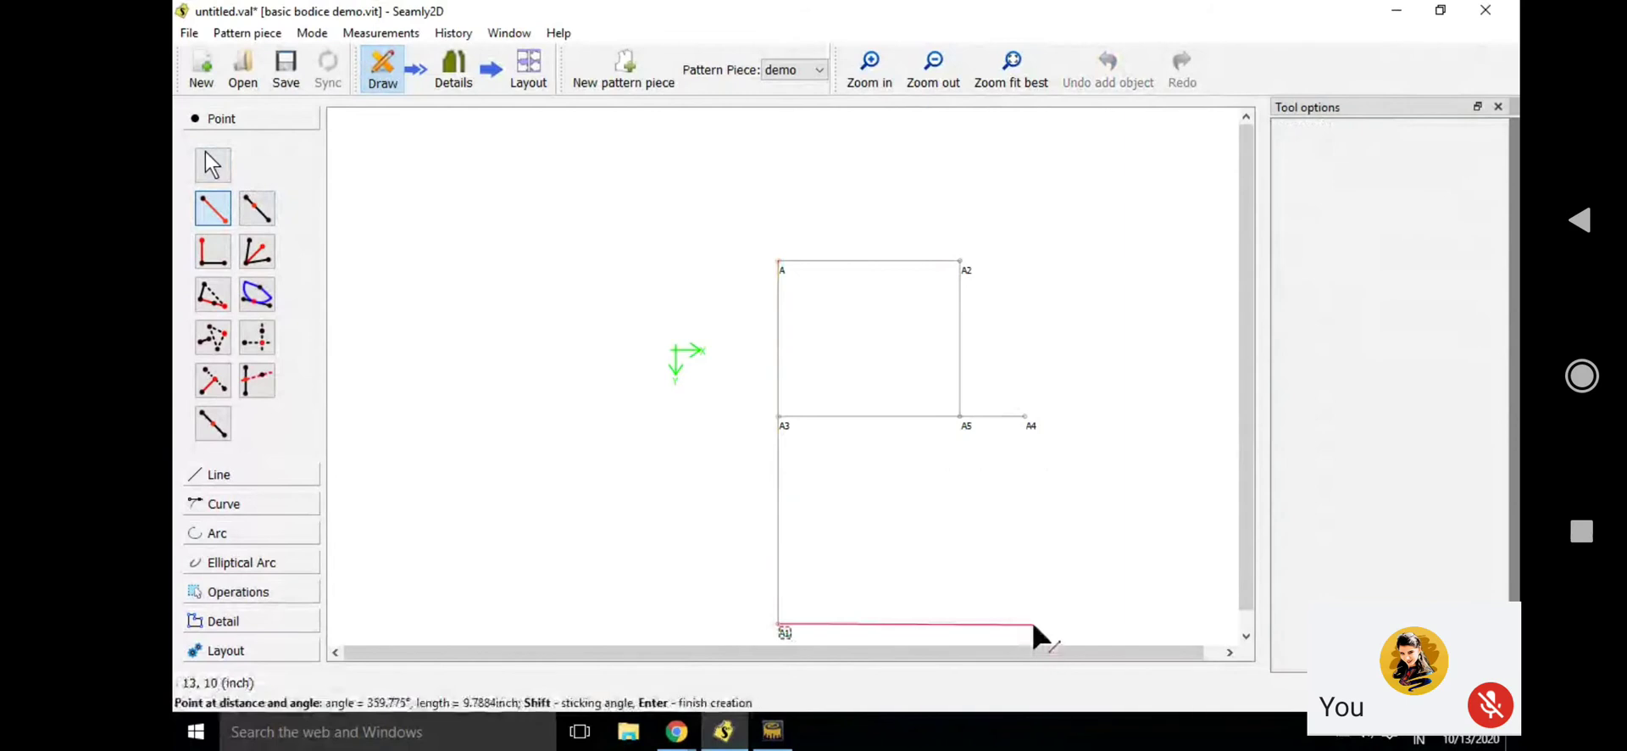
{"action": "left_click", "coordinate": [1042, 624]}
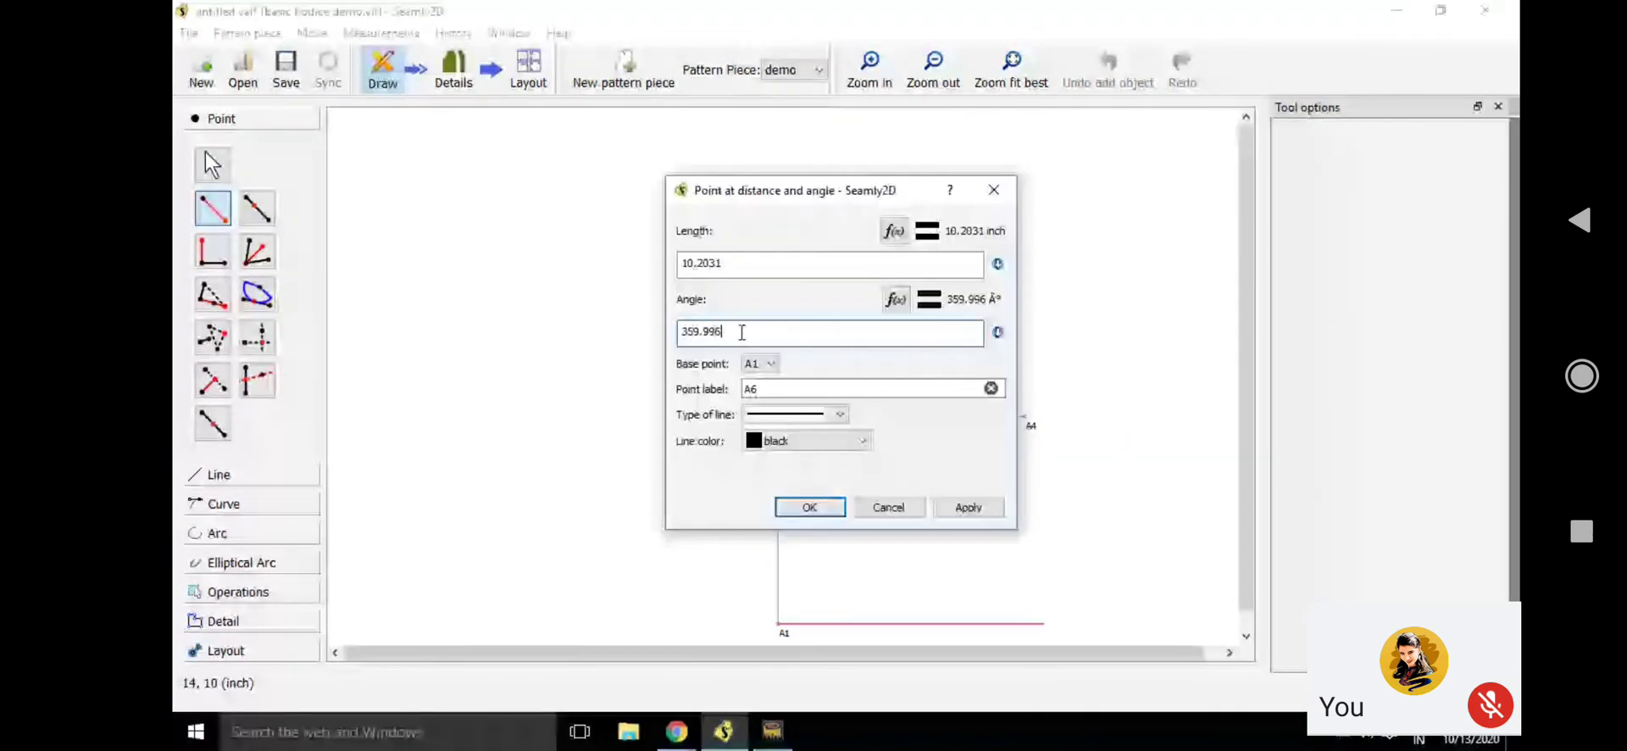
{"action": "key", "text": "BackSpace"}
{"action": "key", "text": "BackSpace"}
{"action": "key", "text": "BackSpace"}
{"action": "key", "text": "BackSpace"}
{"action": "key", "text": "BackSpace"}
{"action": "key", "text": "BackSpace"}
{"action": "type", "text": "60"}
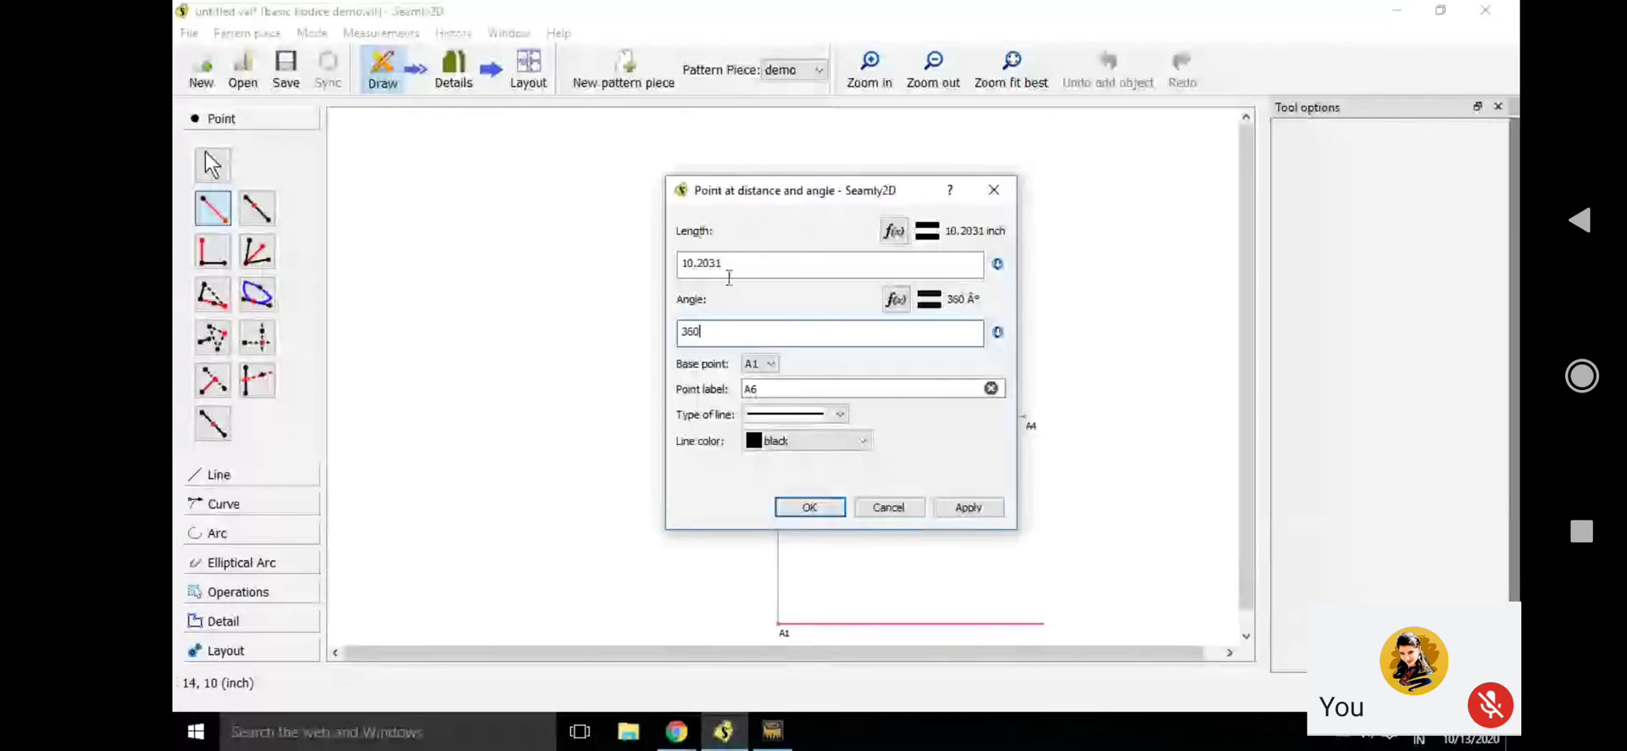
Replace the point's length with a formula built from the waist_circ measurement plus 2
{"action": "triple_click", "coordinate": [836, 262]}
{"action": "key", "text": "BackSpace"}
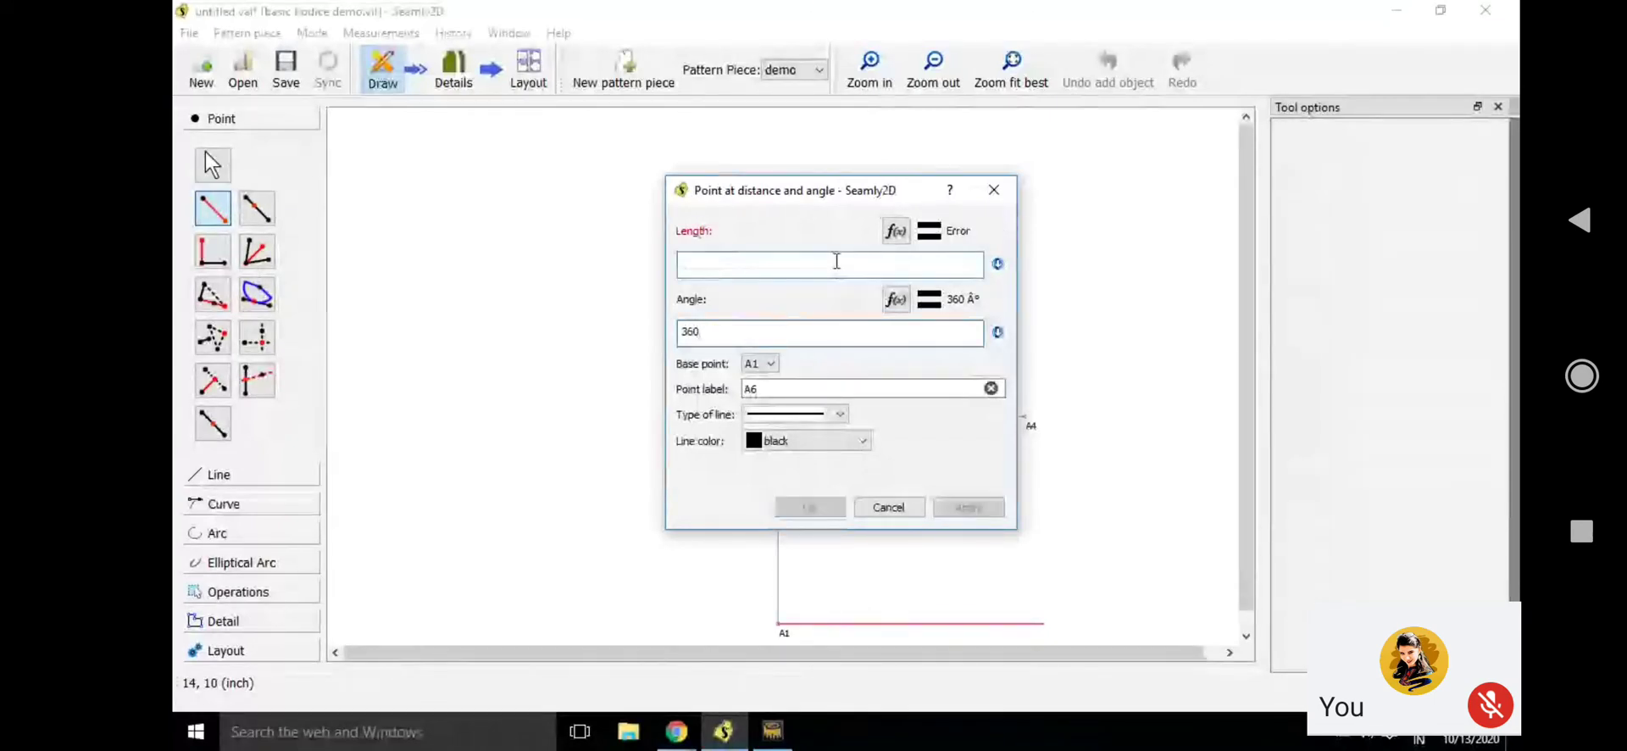
{"action": "left_click", "coordinate": [904, 224]}
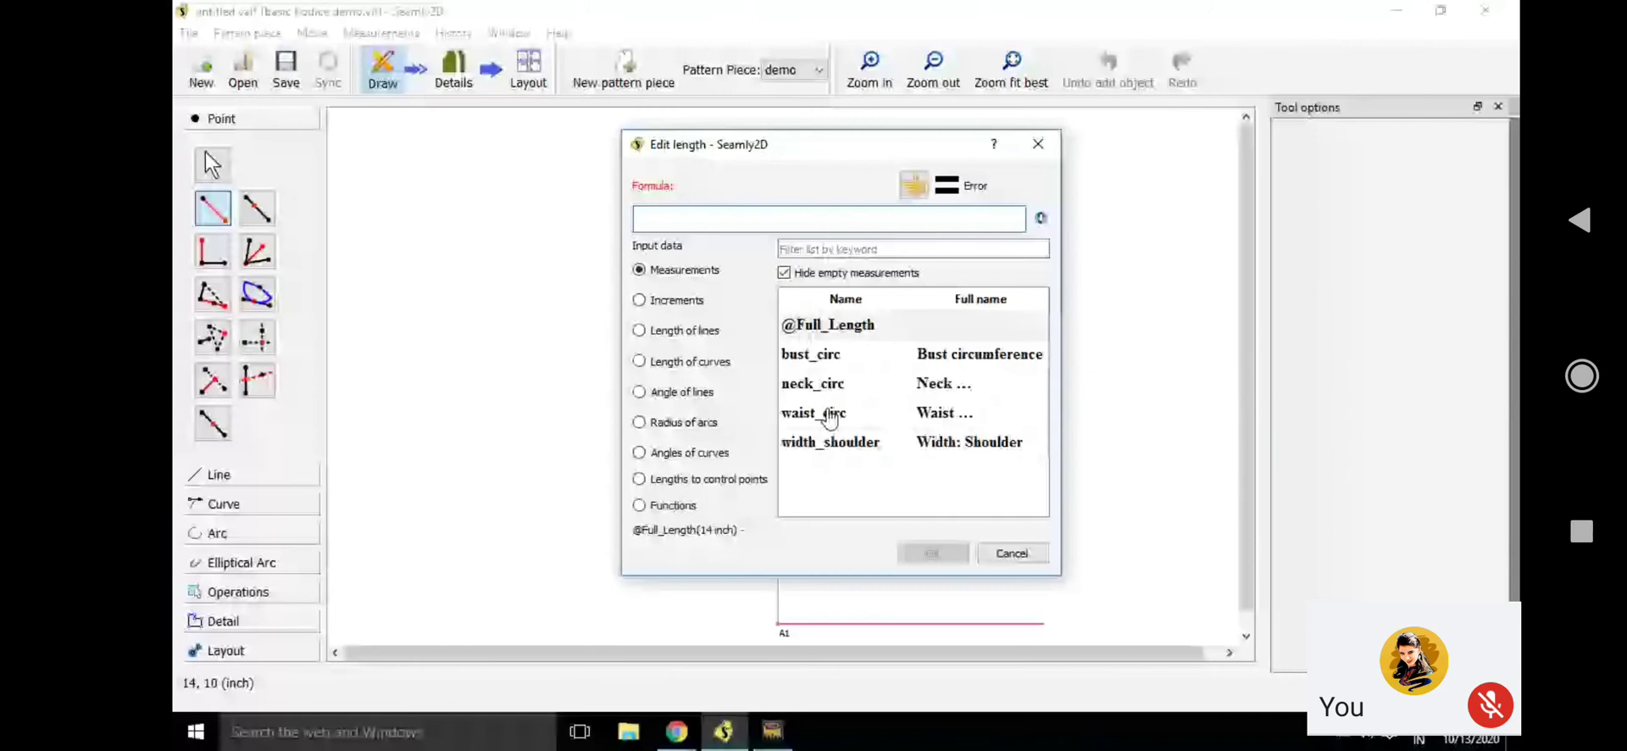
{"action": "double_click", "coordinate": [831, 415]}
{"action": "type", "text": "+2"}
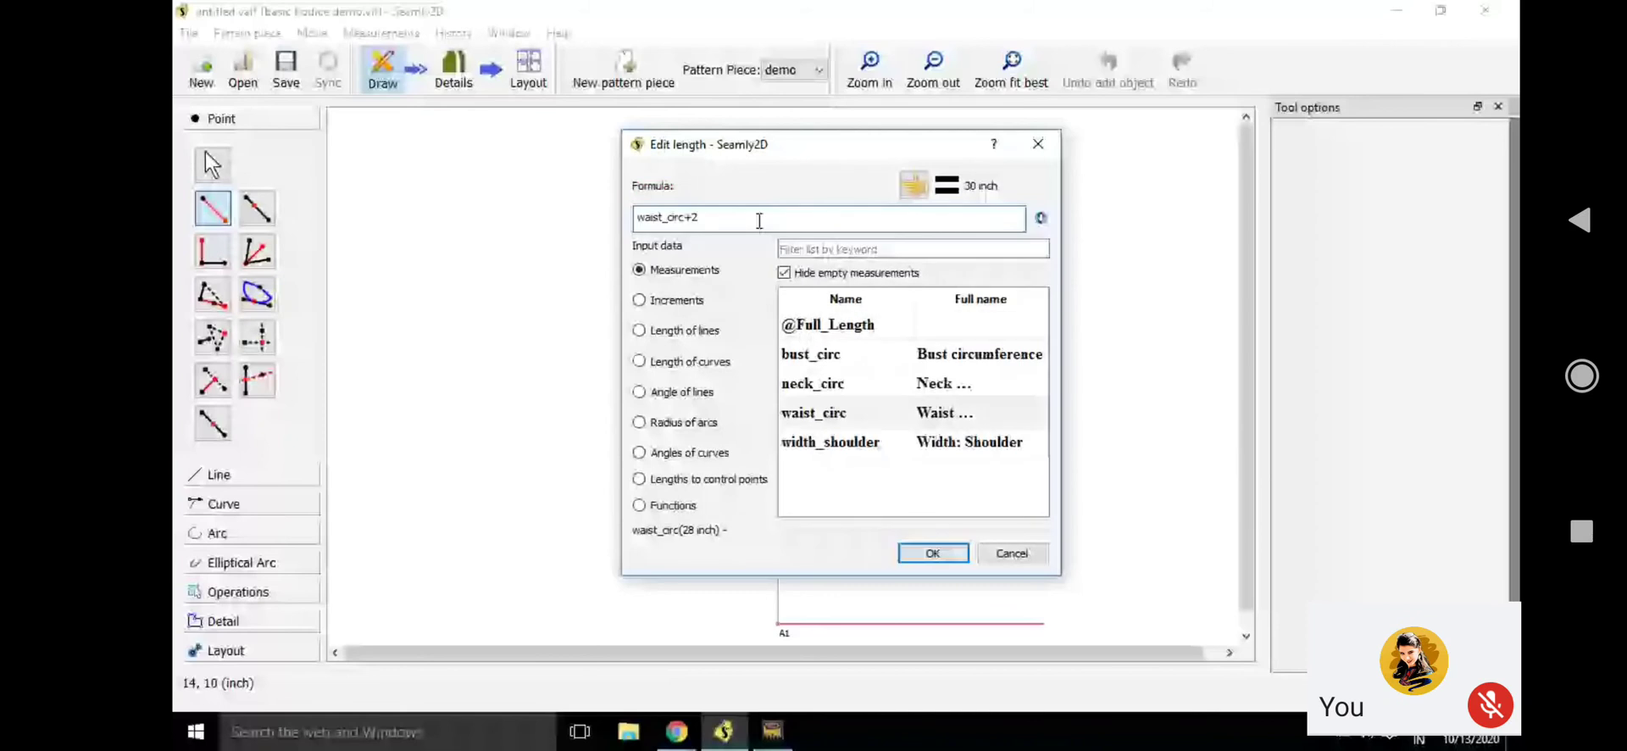
Complete the length formula as (waist_circ+2)/4+1 and create the point from A1
{"action": "key", "text": "Home"}
{"action": "type", "text": "("}
{"action": "key", "text": "End"}
{"action": "type", "text": ")"}
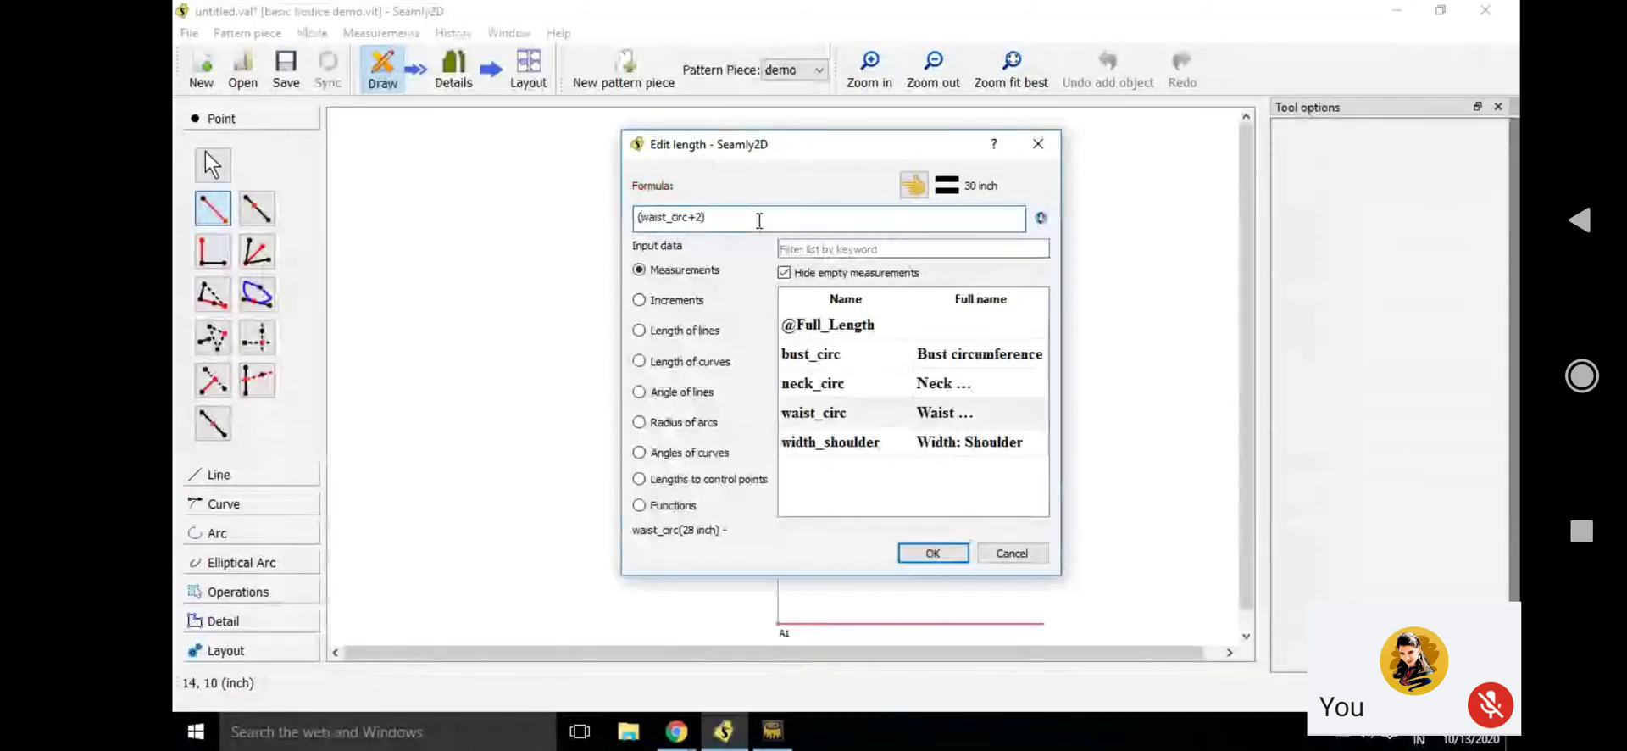
{"action": "type", "text": "/4"}
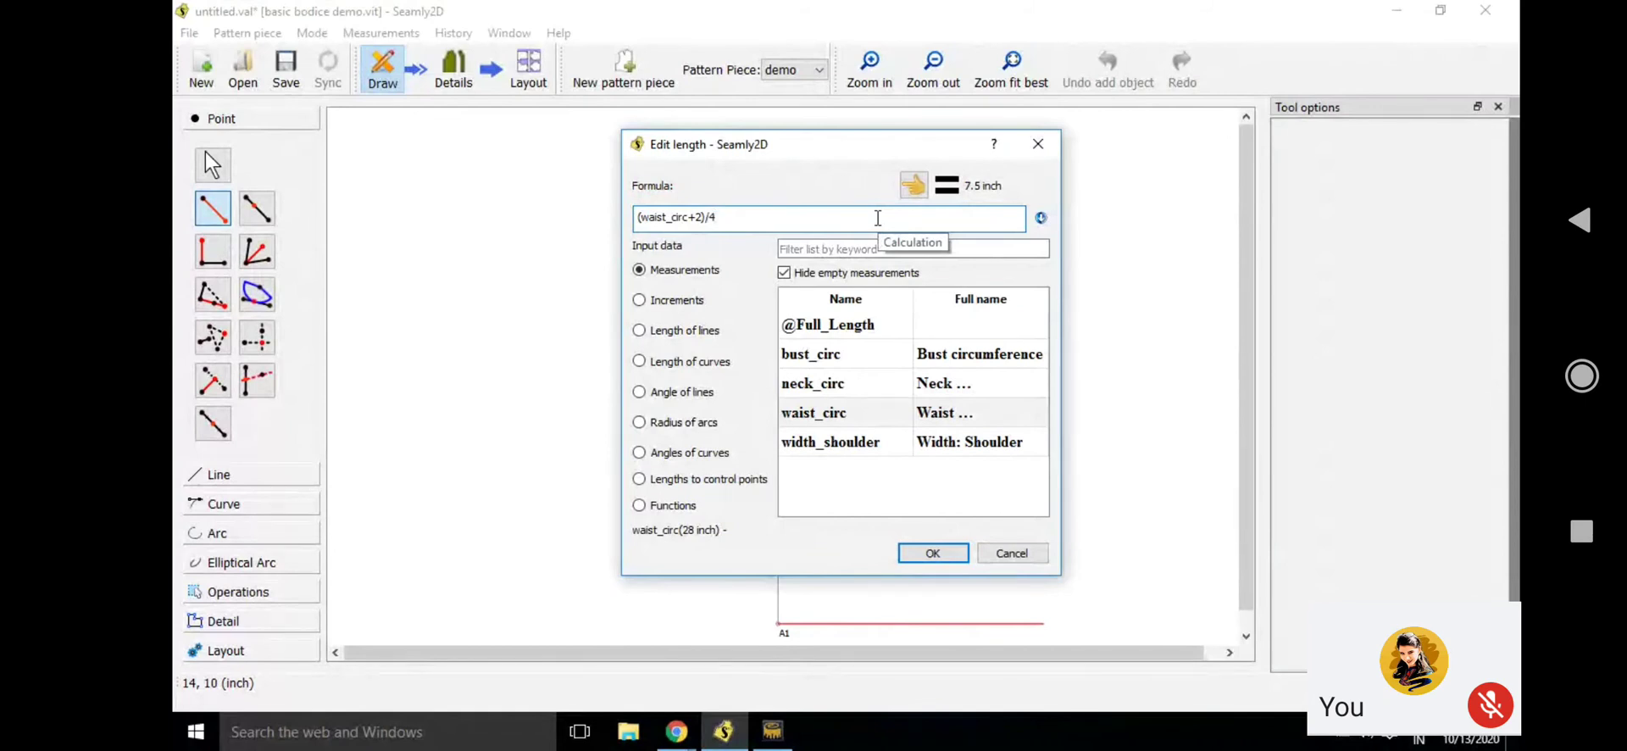
{"action": "type", "text": "+1"}
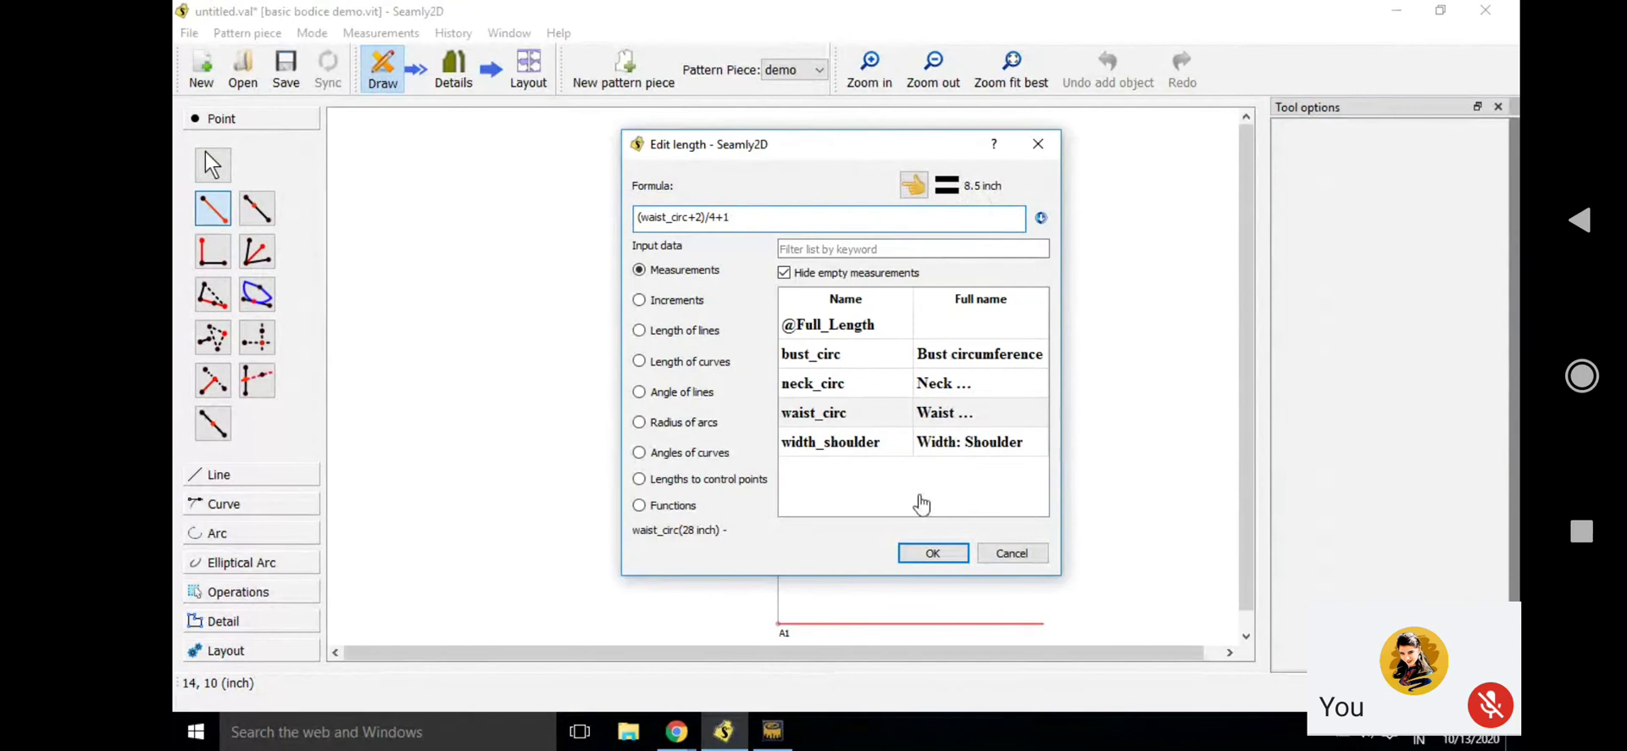
{"action": "left_click", "coordinate": [929, 553]}
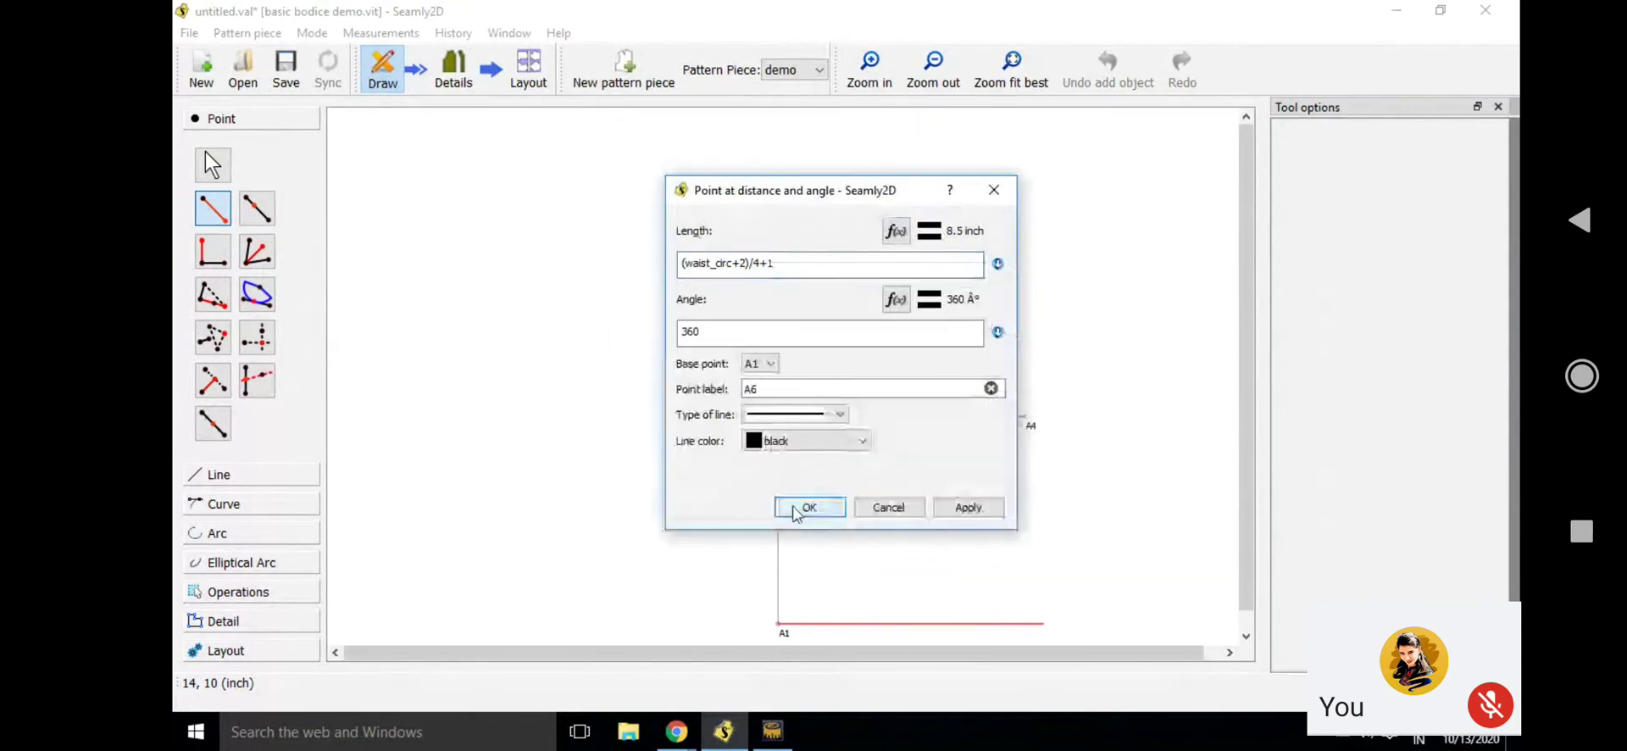
{"action": "left_click", "coordinate": [796, 508]}
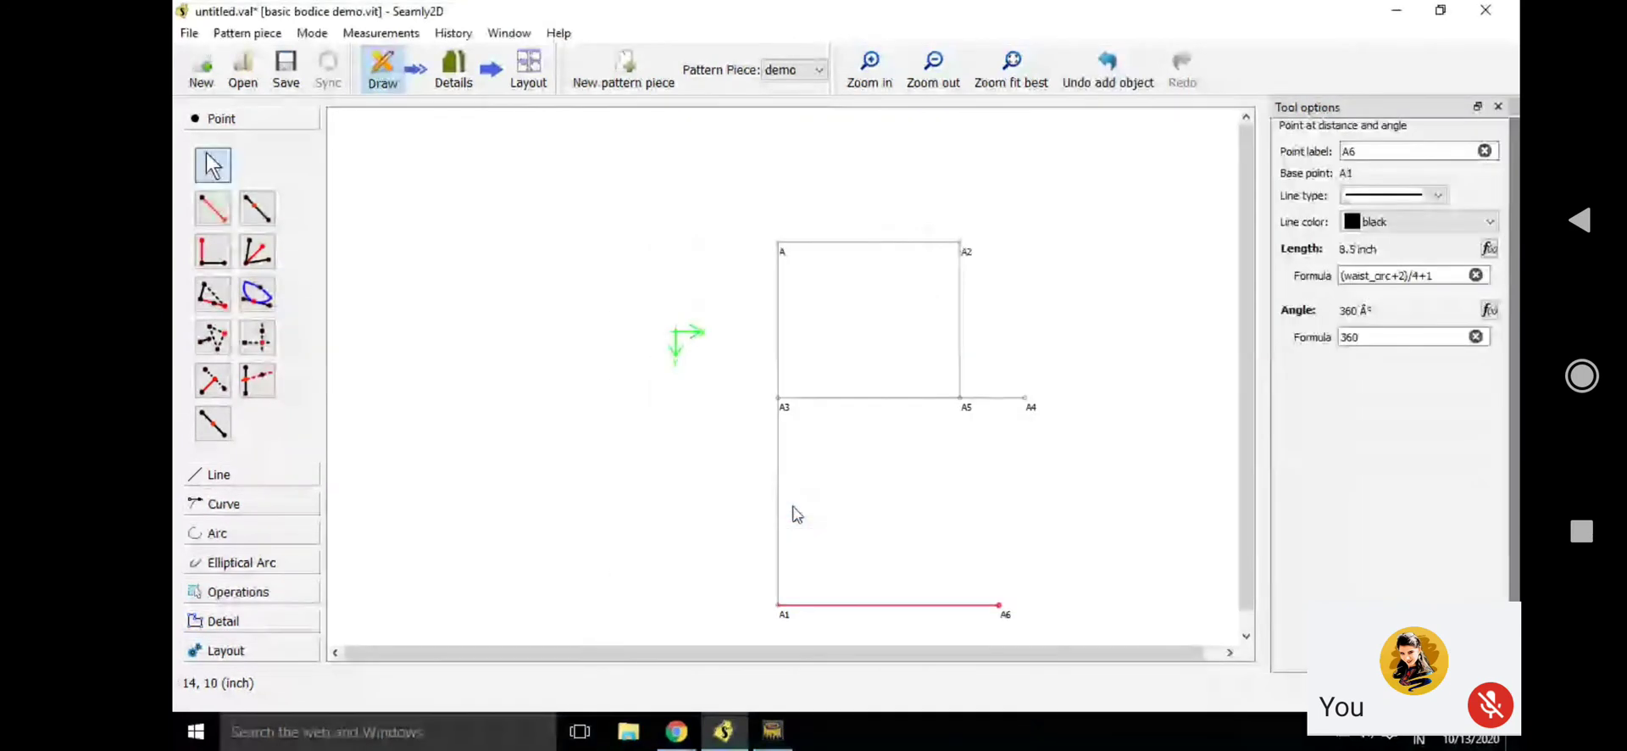
Draw a line between points A4 and A6
{"action": "left_click", "coordinate": [265, 484]}
{"action": "left_click", "coordinate": [213, 238]}
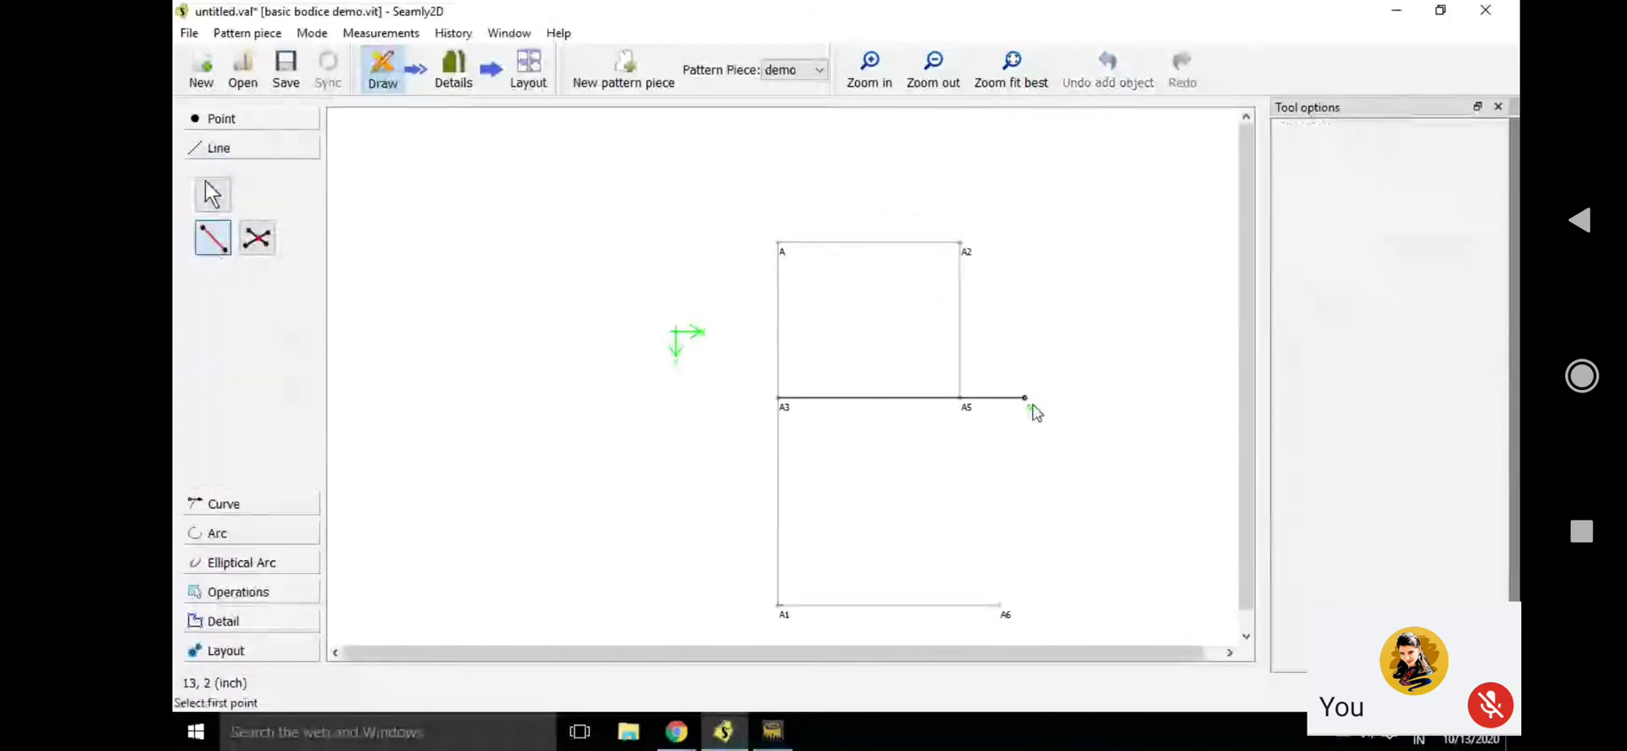
{"action": "left_click", "coordinate": [1028, 403]}
{"action": "left_click", "coordinate": [1001, 607]}
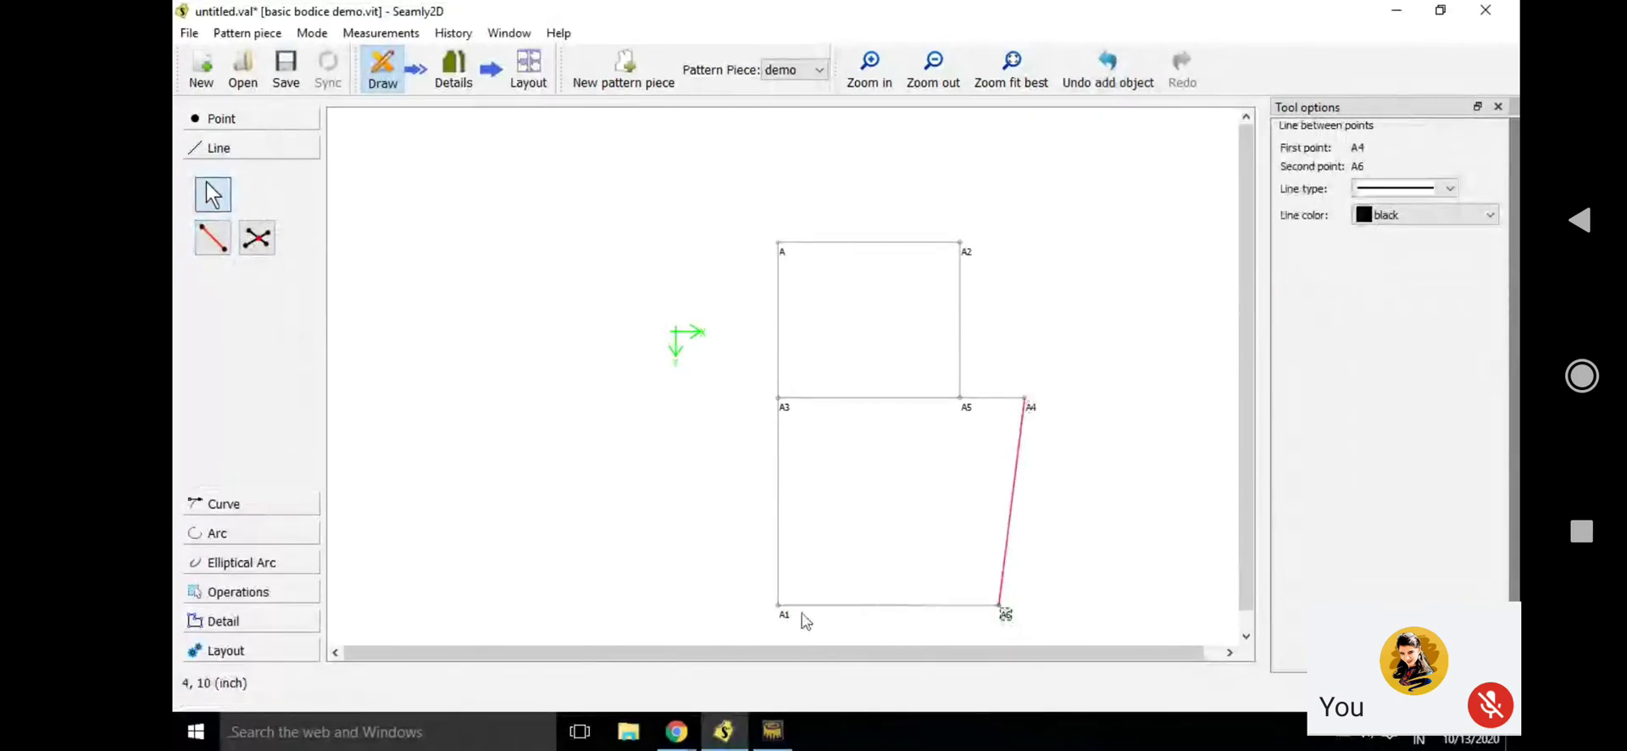
{"action": "left_click", "coordinate": [1003, 619]}
{"action": "left_click", "coordinate": [1159, 505]}
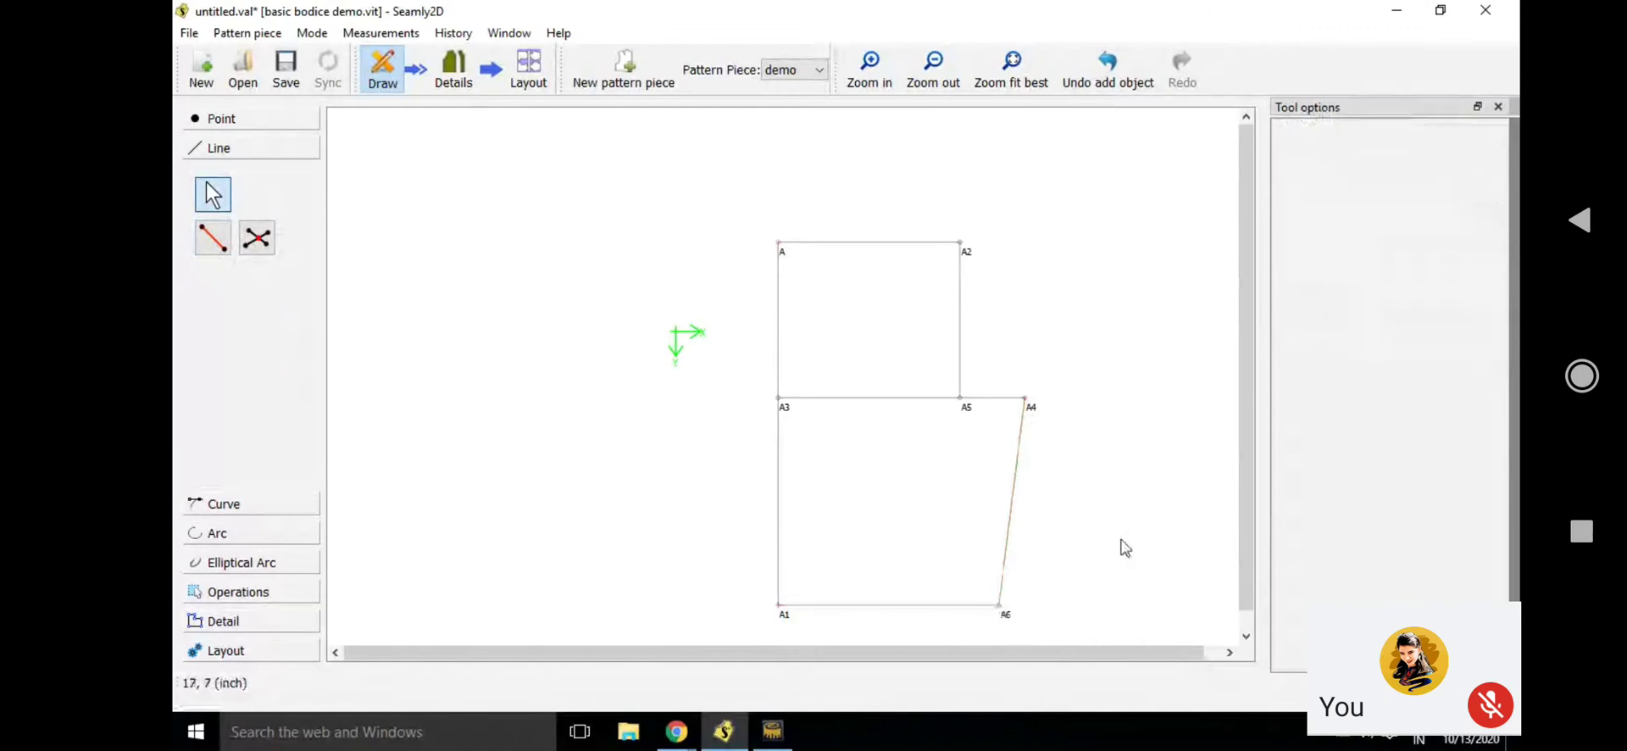
Switch to SeamlyMe and add a custom measurement named frontdartwidth
{"action": "left_click", "coordinate": [1009, 621]}
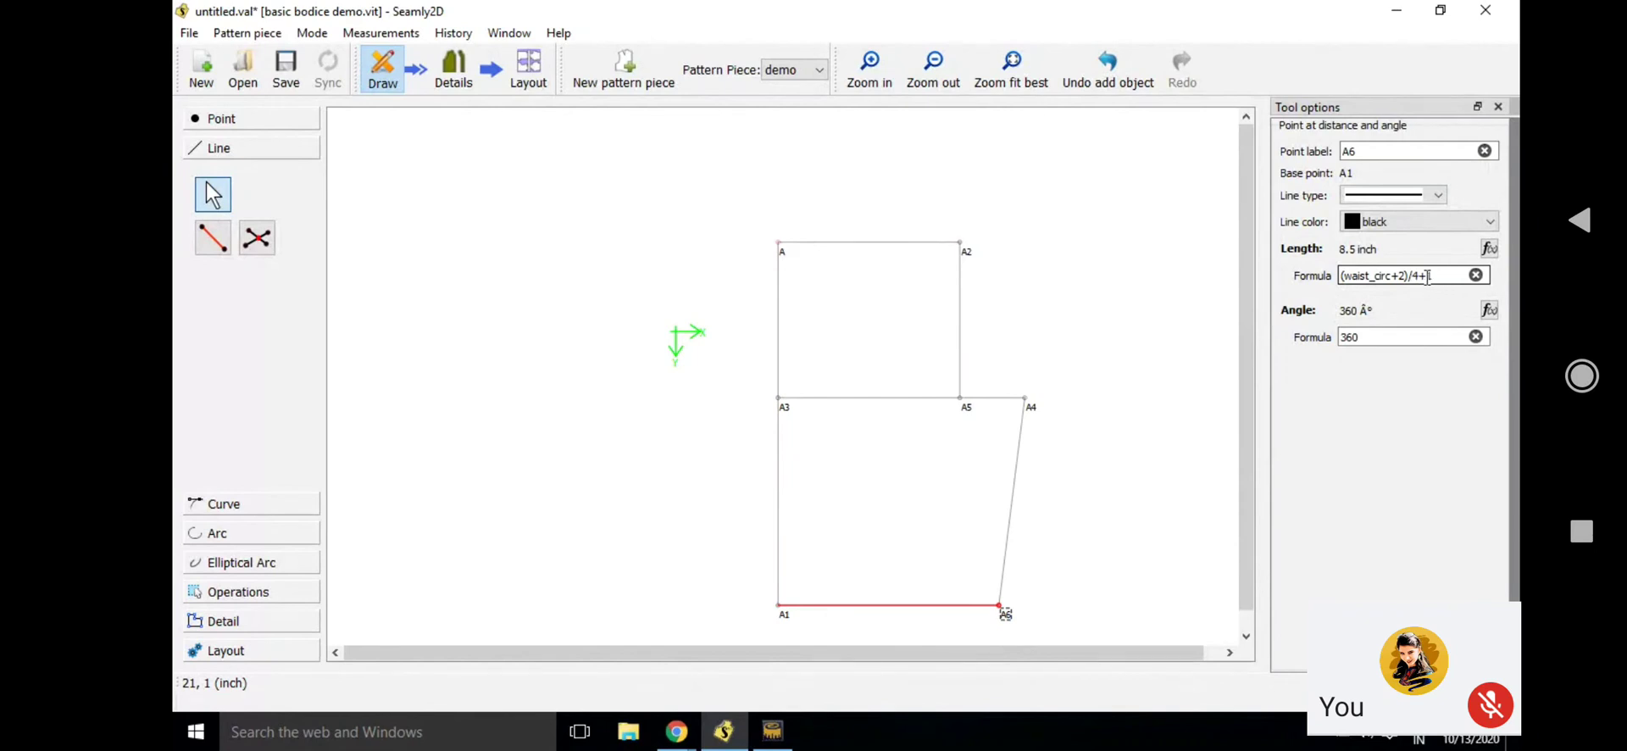
{"action": "left_click", "coordinate": [776, 738]}
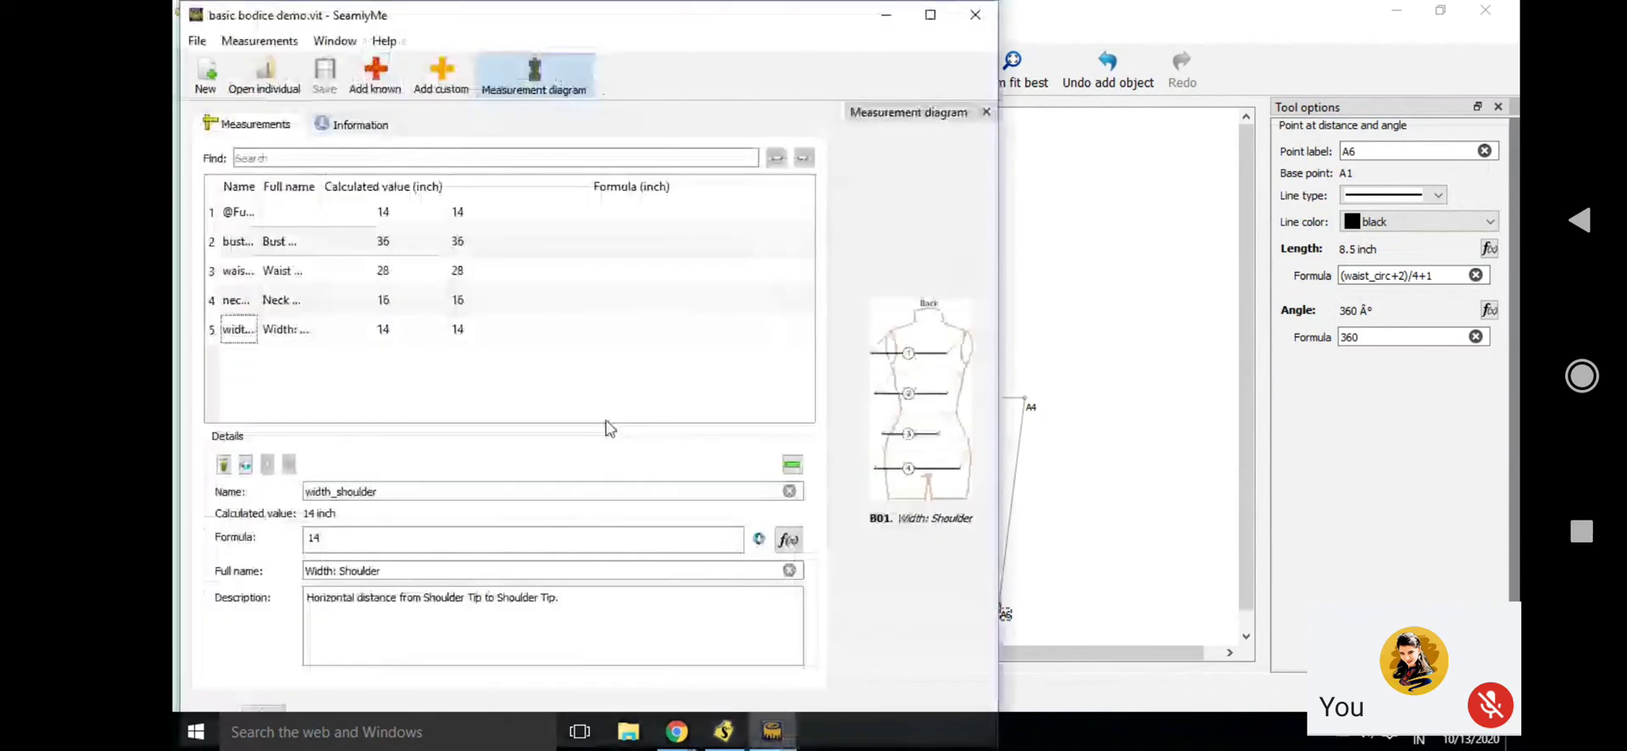
{"action": "left_click", "coordinate": [433, 73]}
{"action": "left_click", "coordinate": [337, 491]}
{"action": "double_click", "coordinate": [337, 491]}
{"action": "type", "text": "fr"}
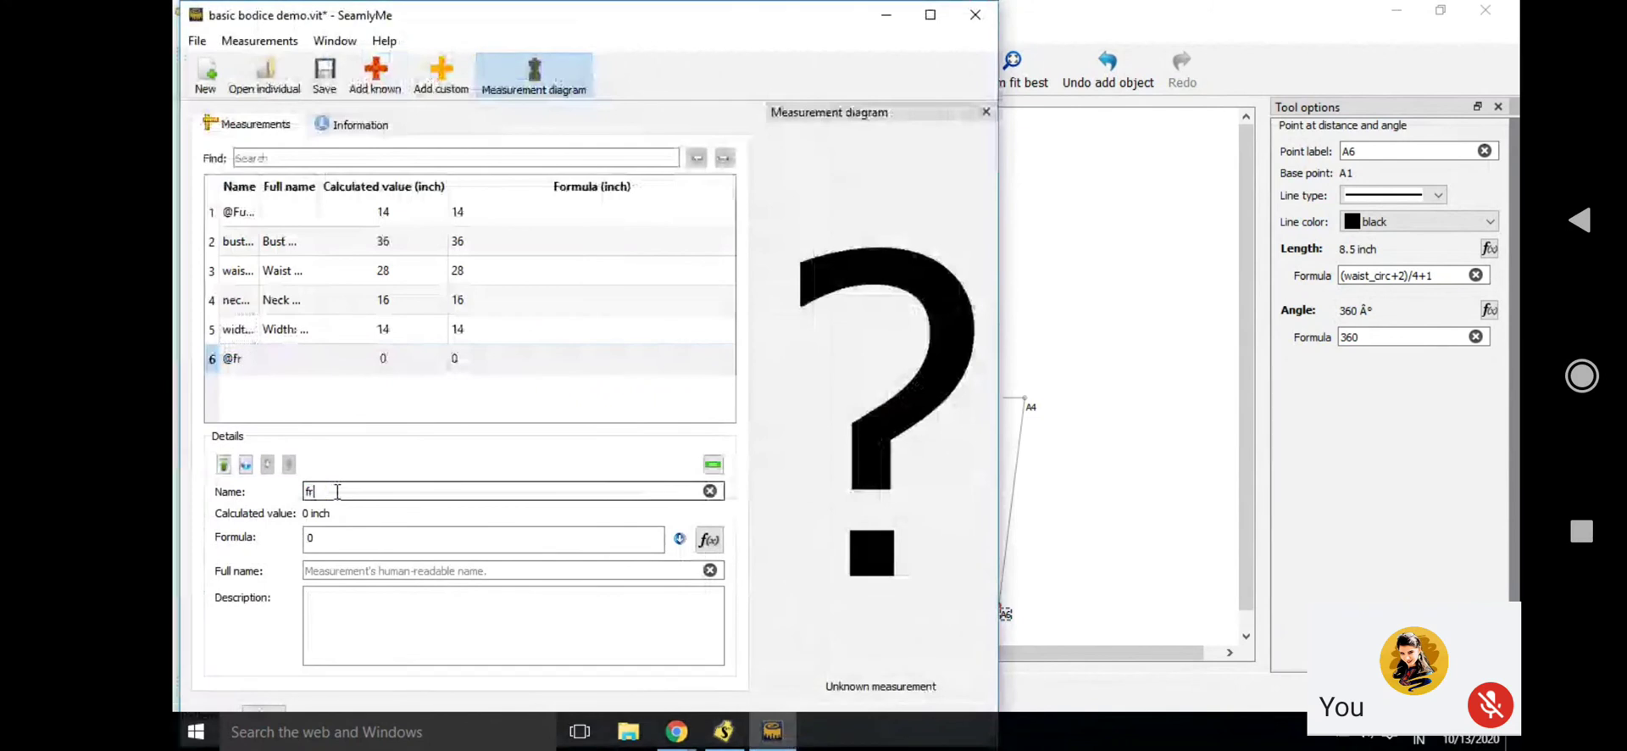
{"action": "type", "text": "ontdartwidth"}
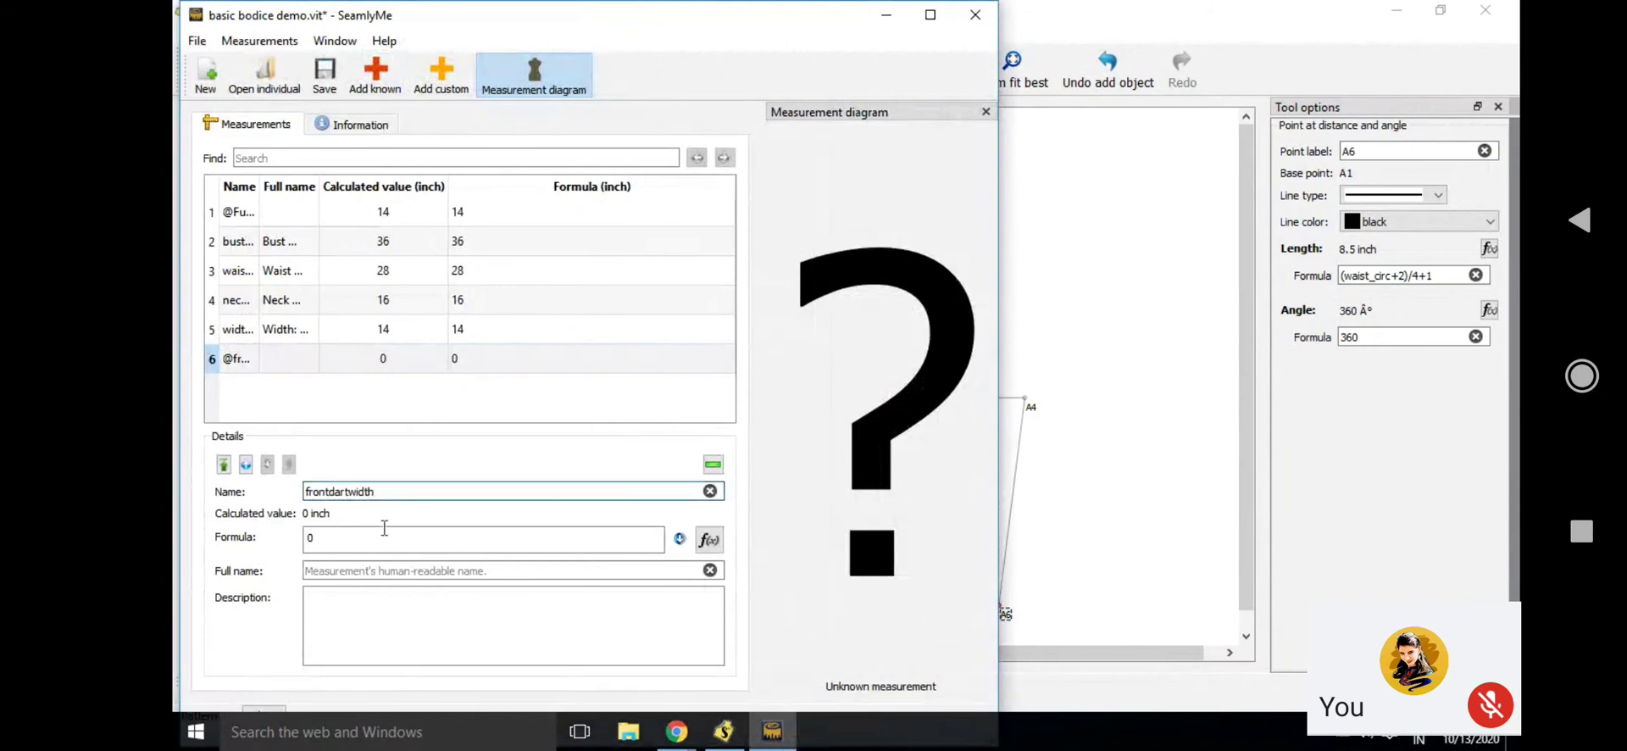
Separate the words in the new measurement's name with underscores so it reads front_dart_width
{"action": "left_click_drag", "start_coordinate": [327, 494], "coordinate": [396, 533]}
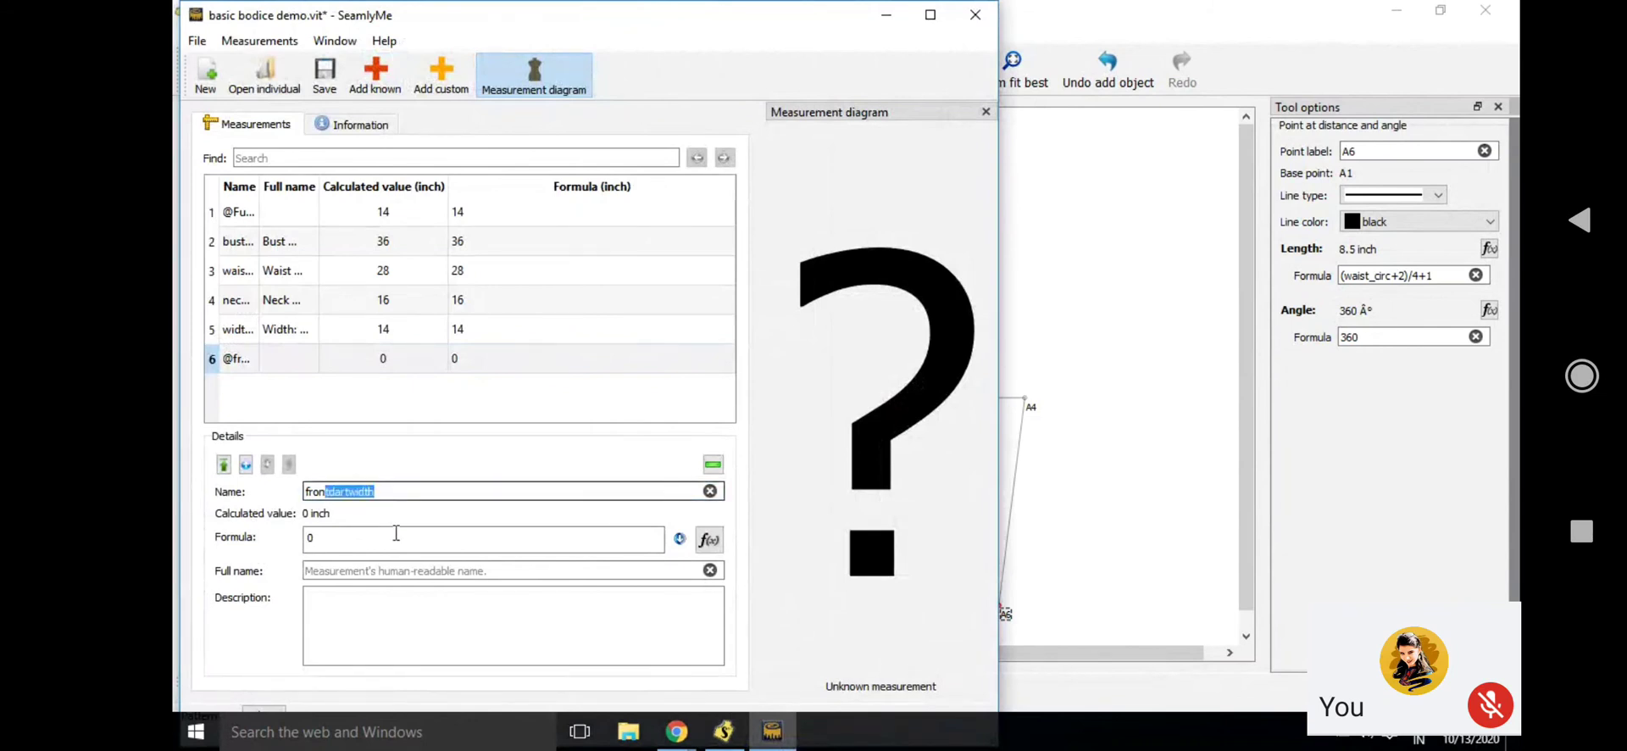
{"action": "key", "text": "Right"}
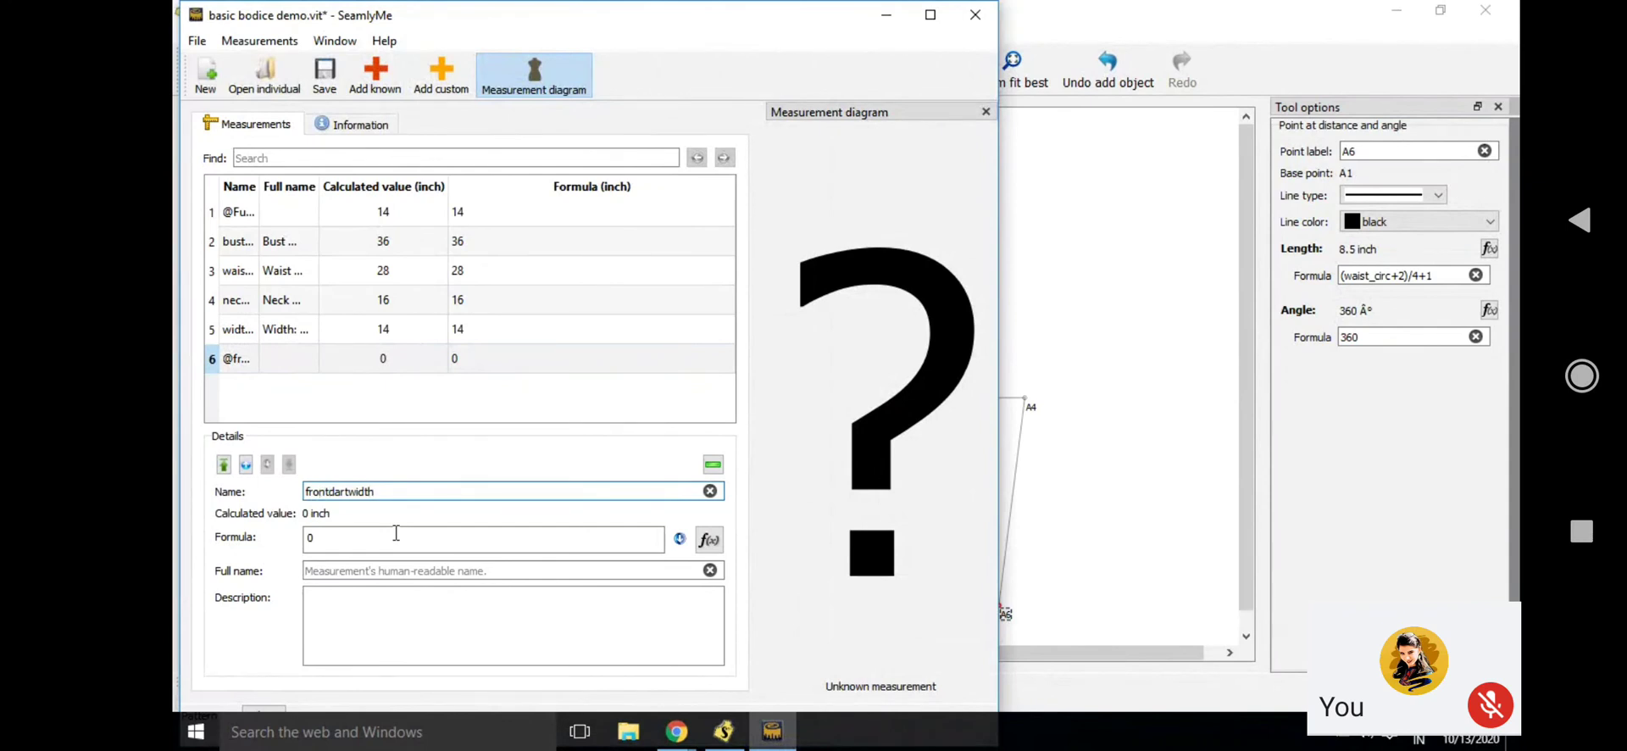
{"action": "type", "text": "_"}
{"action": "key", "text": "Right"}
{"action": "key", "text": "Right"}
{"action": "key", "text": "Right"}
{"action": "key", "text": "Right"}
{"action": "type", "text": "_"}
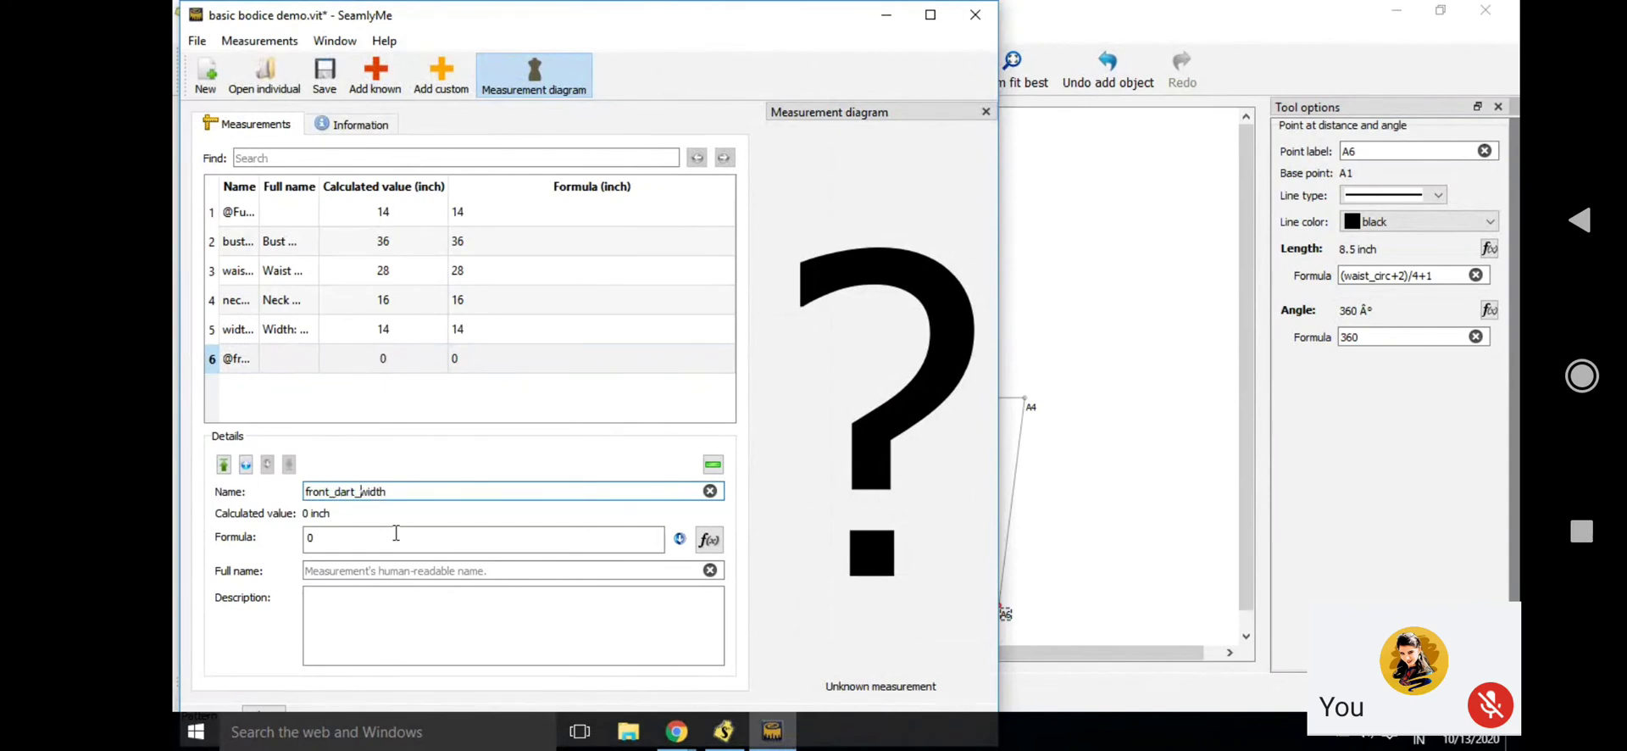
Set front_dart_width to 1 inch, save the measurement file, and sync the measurements into the pattern in Seamly2D
{"action": "left_click", "coordinate": [355, 549]}
{"action": "key", "text": "BackSpace"}
{"action": "type", "text": "1"}
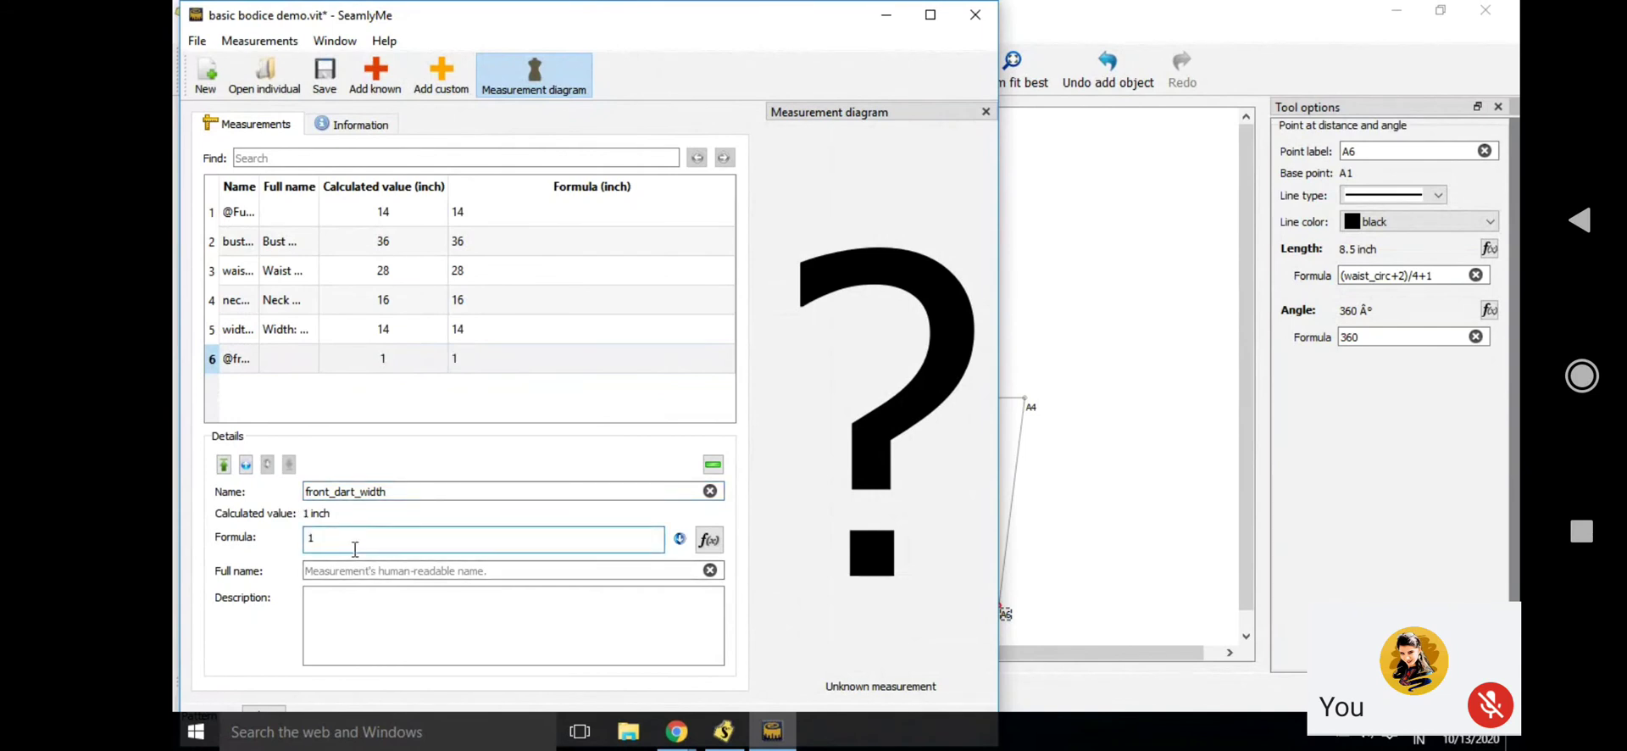
{"action": "key", "text": "ctrl+s"}
{"action": "left_click", "coordinate": [1054, 287]}
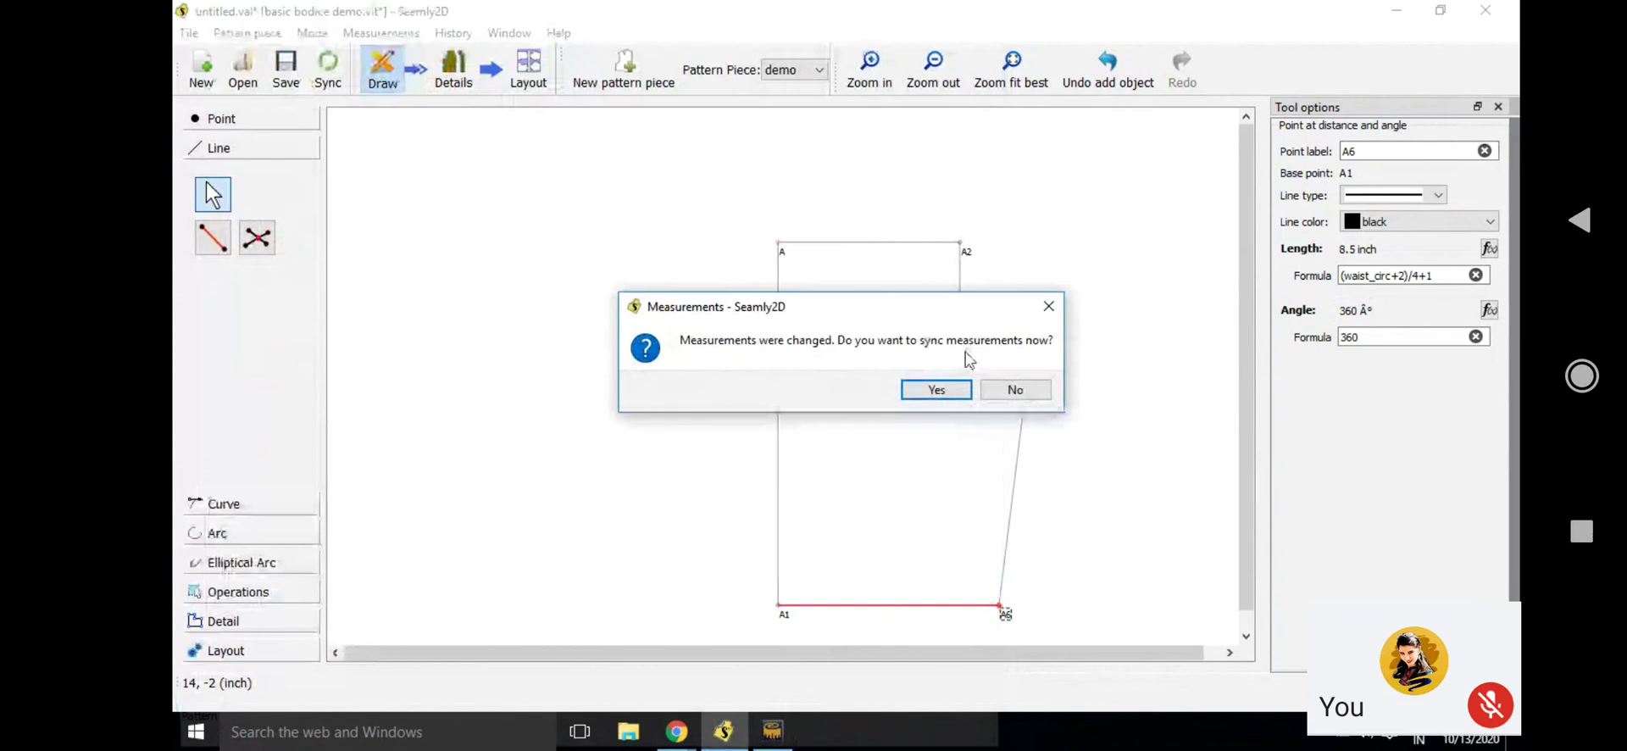
{"action": "left_click", "coordinate": [944, 394]}
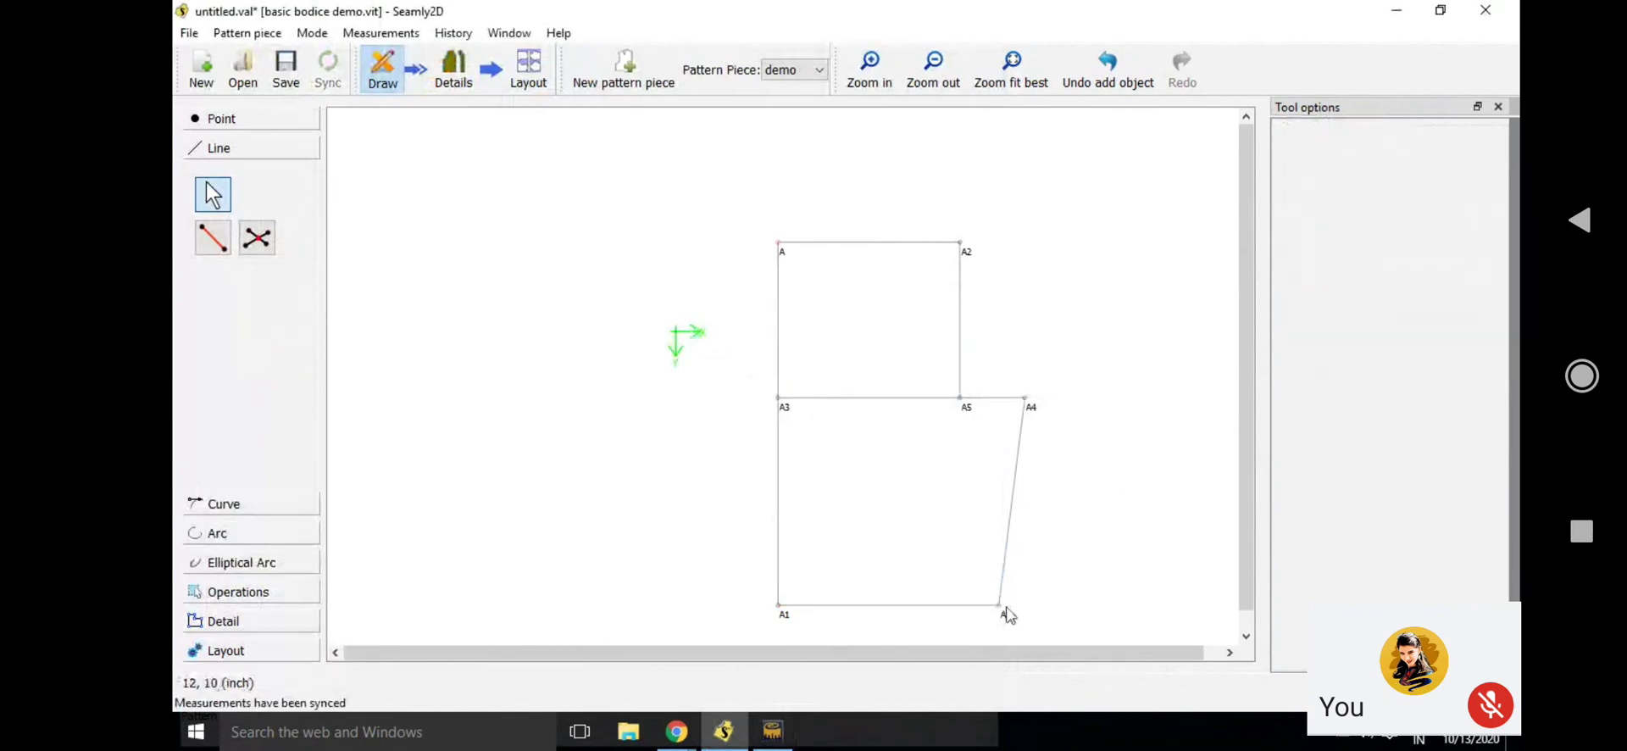
{"action": "left_click", "coordinate": [1001, 607]}
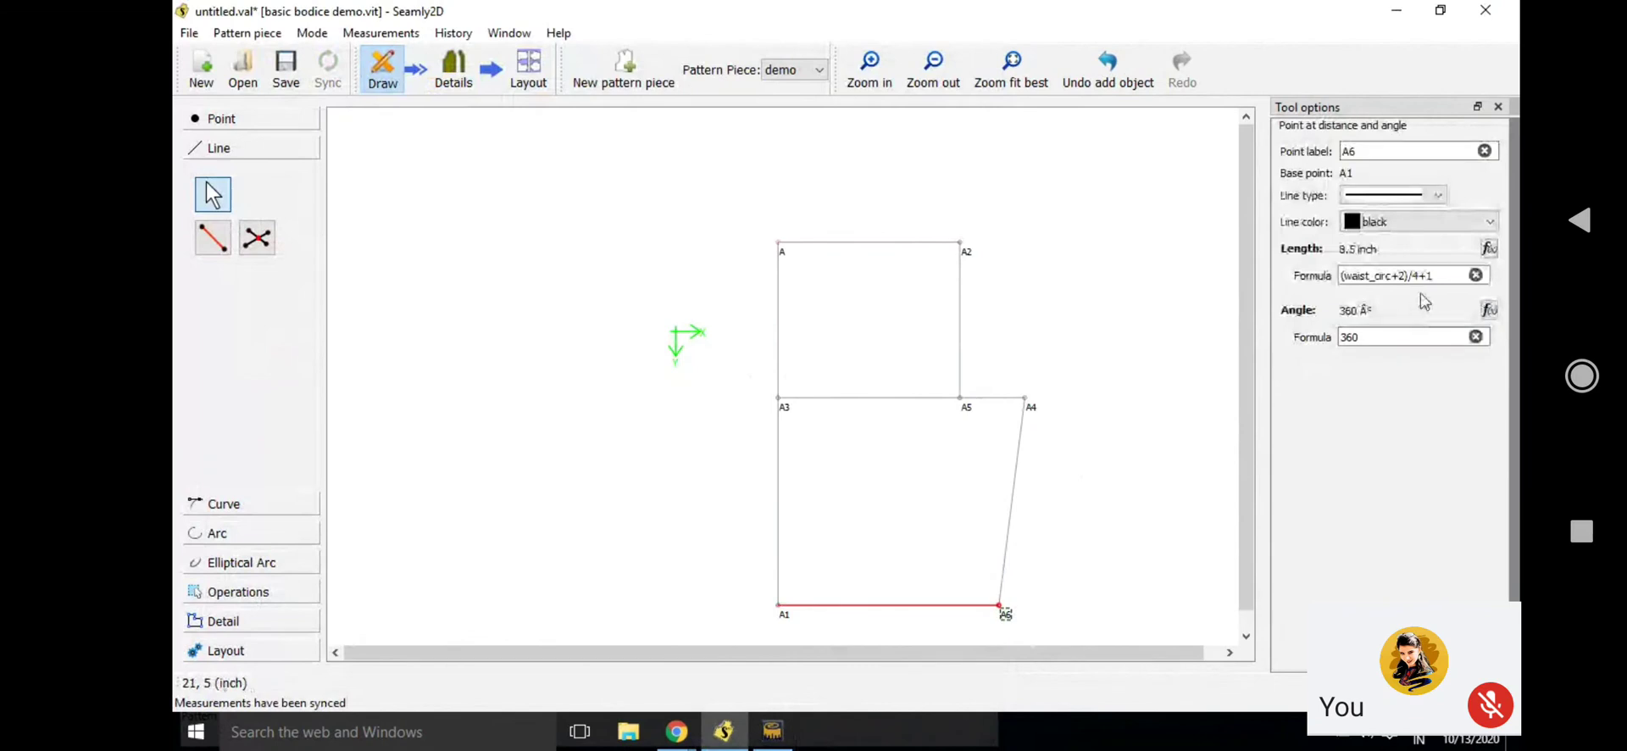
{"action": "left_click", "coordinate": [1488, 250]}
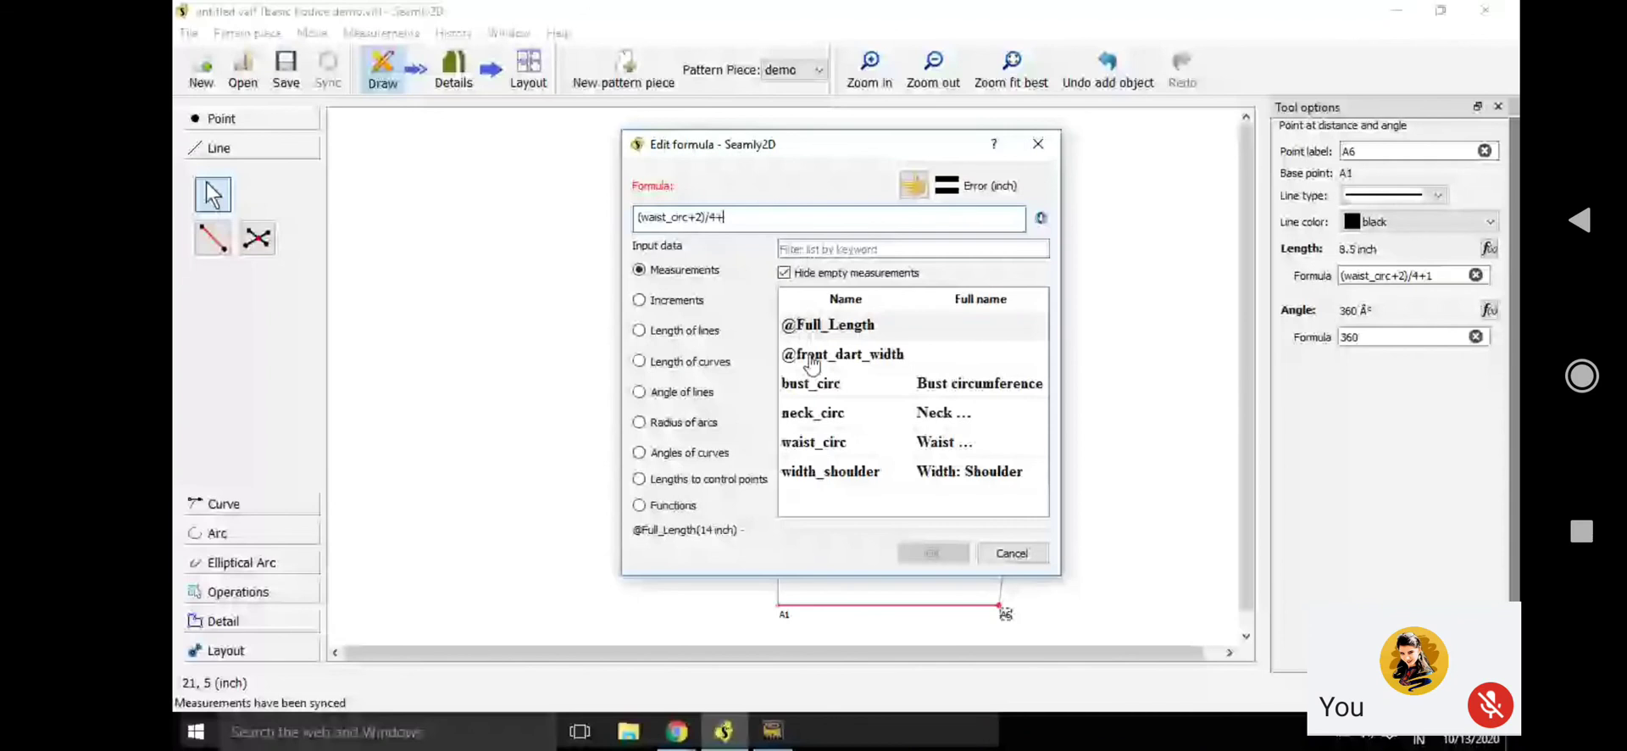
{"action": "type", "text": "+"}
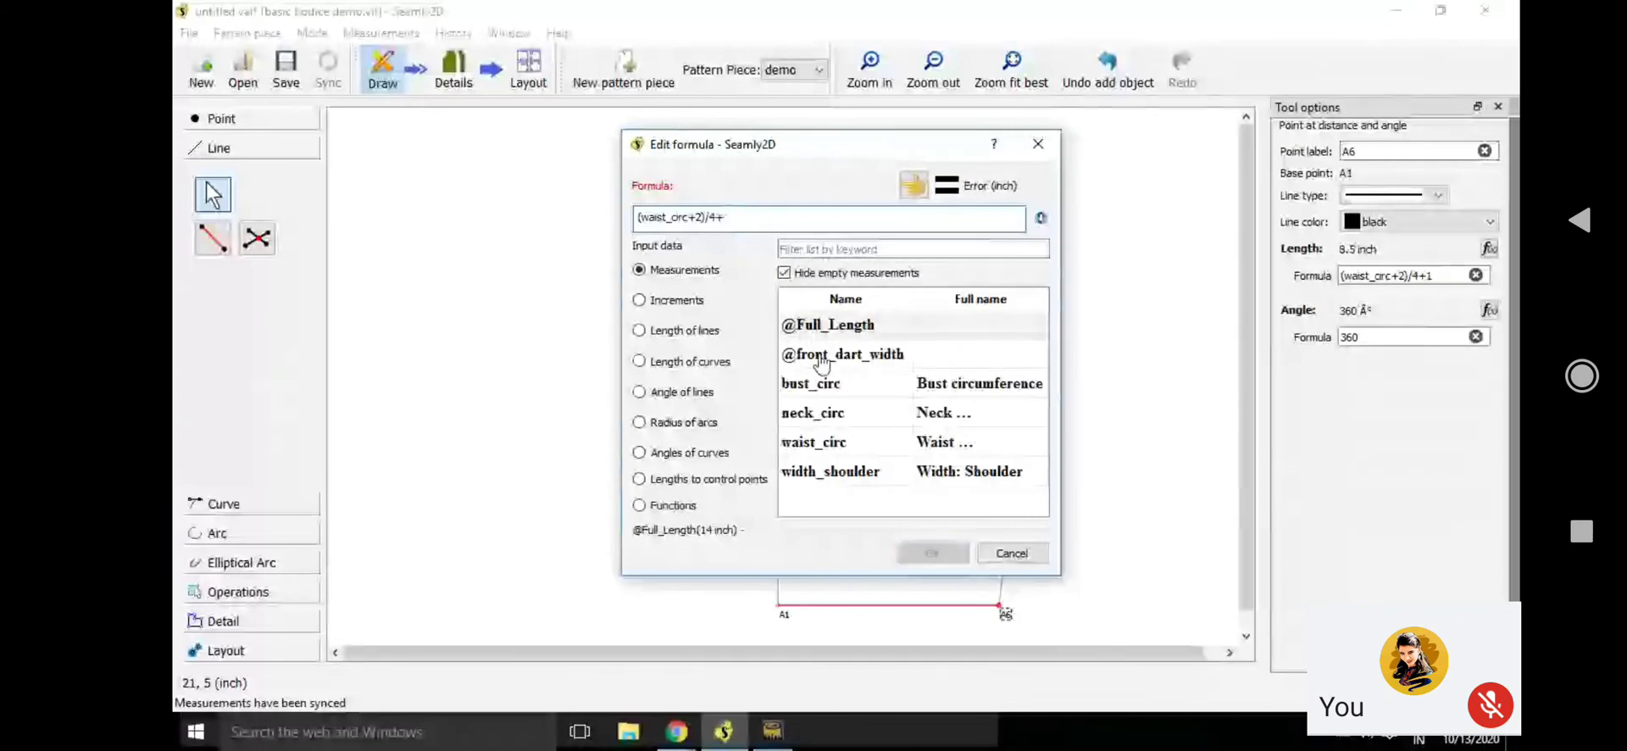
{"action": "double_click", "coordinate": [822, 356]}
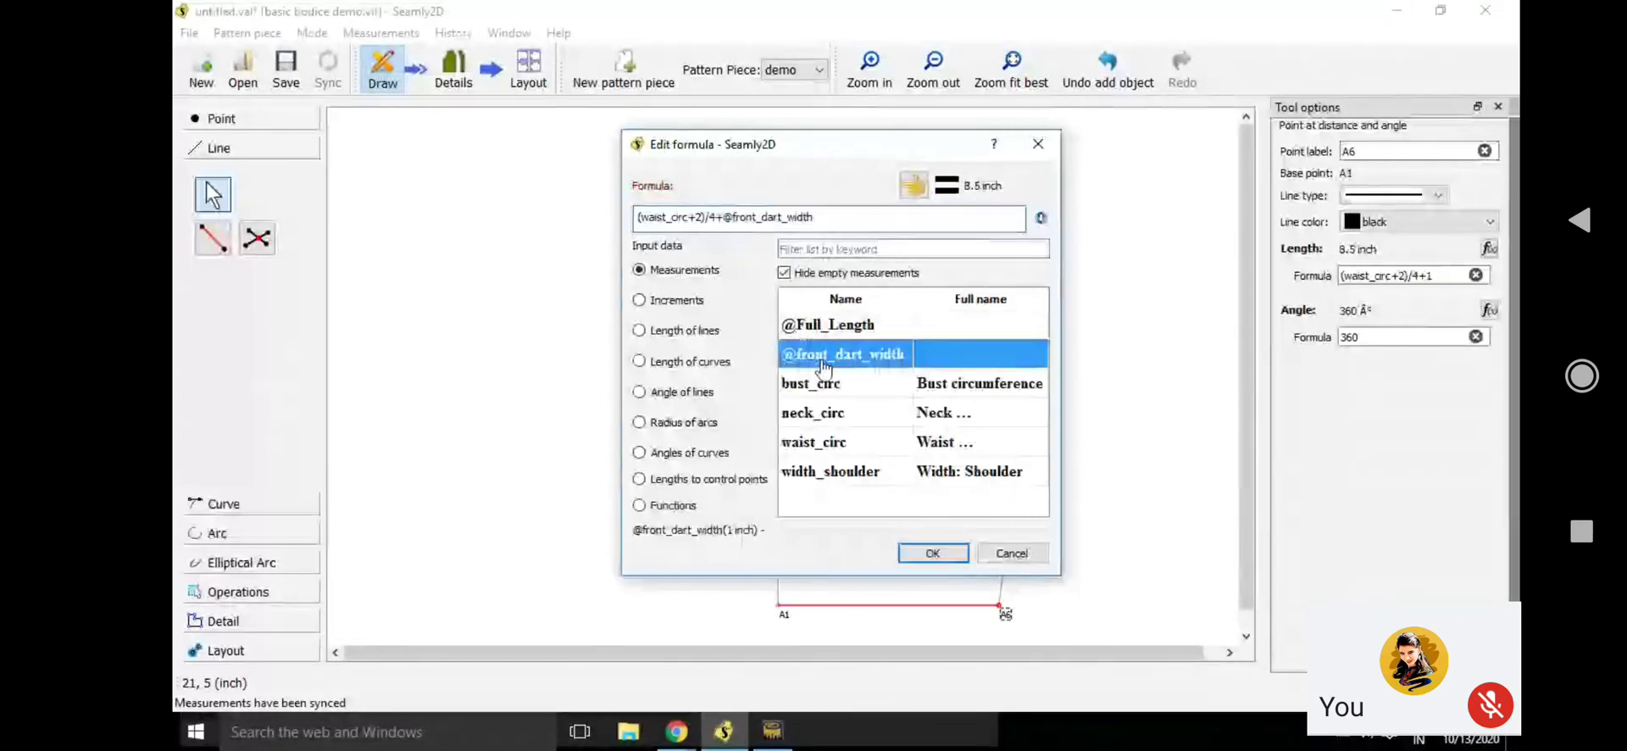
{"action": "left_click", "coordinate": [934, 552]}
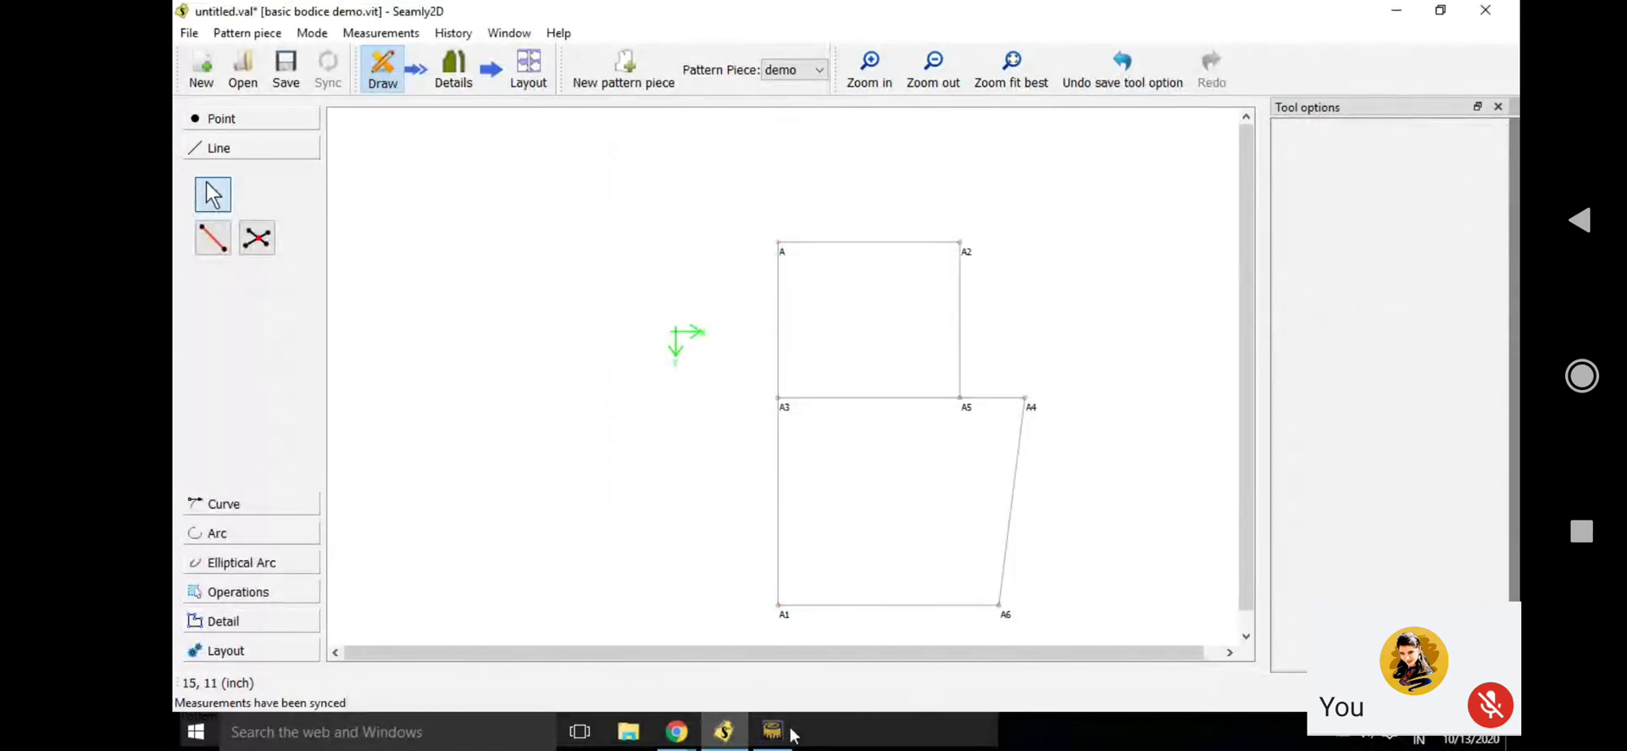
{"action": "mouse_move", "coordinate": [785, 731]}
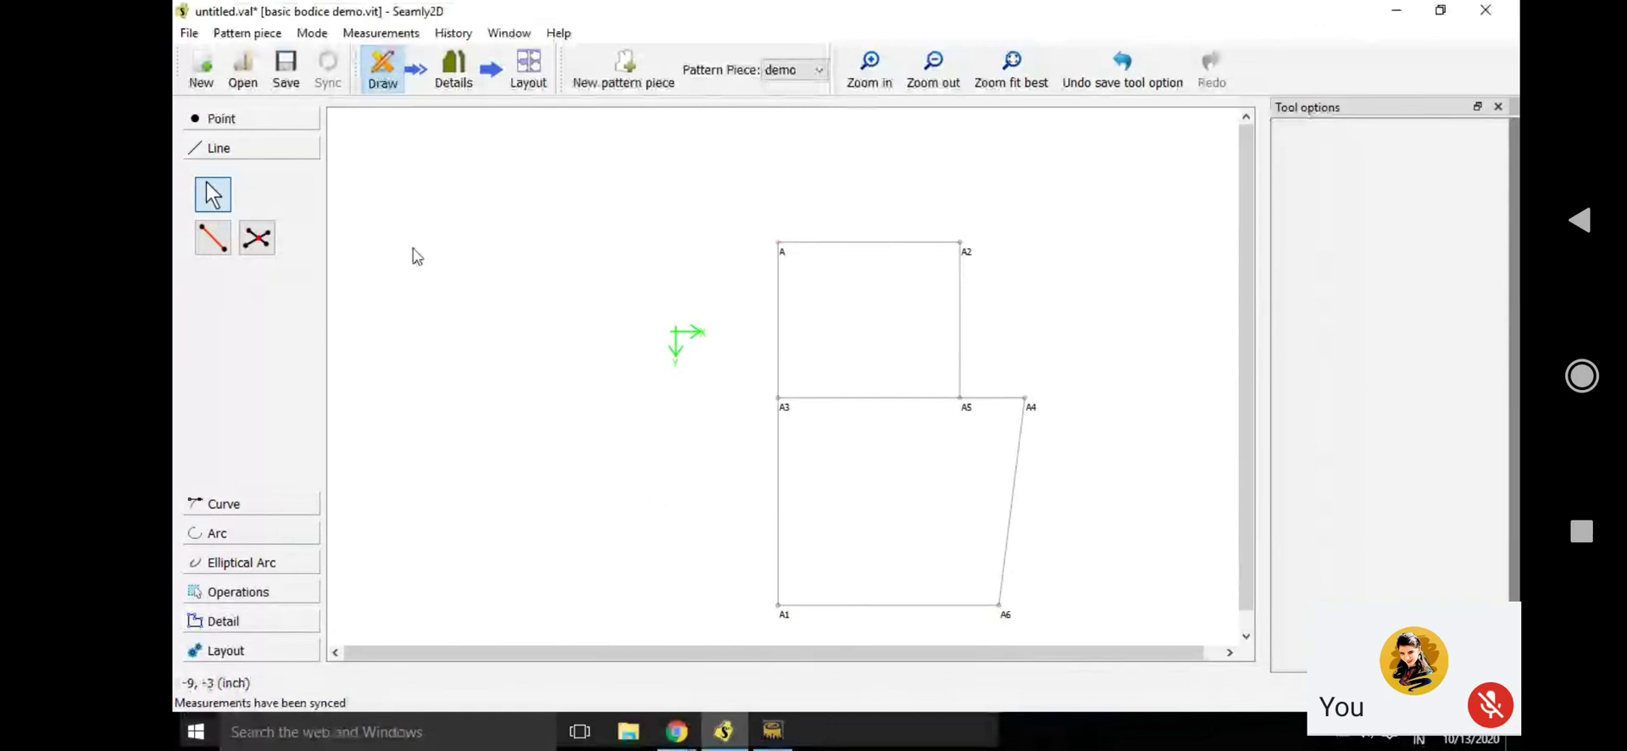
Draw a simple curve from point A2 to point A4 for the armhole
{"action": "left_click", "coordinate": [222, 503]}
{"action": "left_click", "coordinate": [217, 271]}
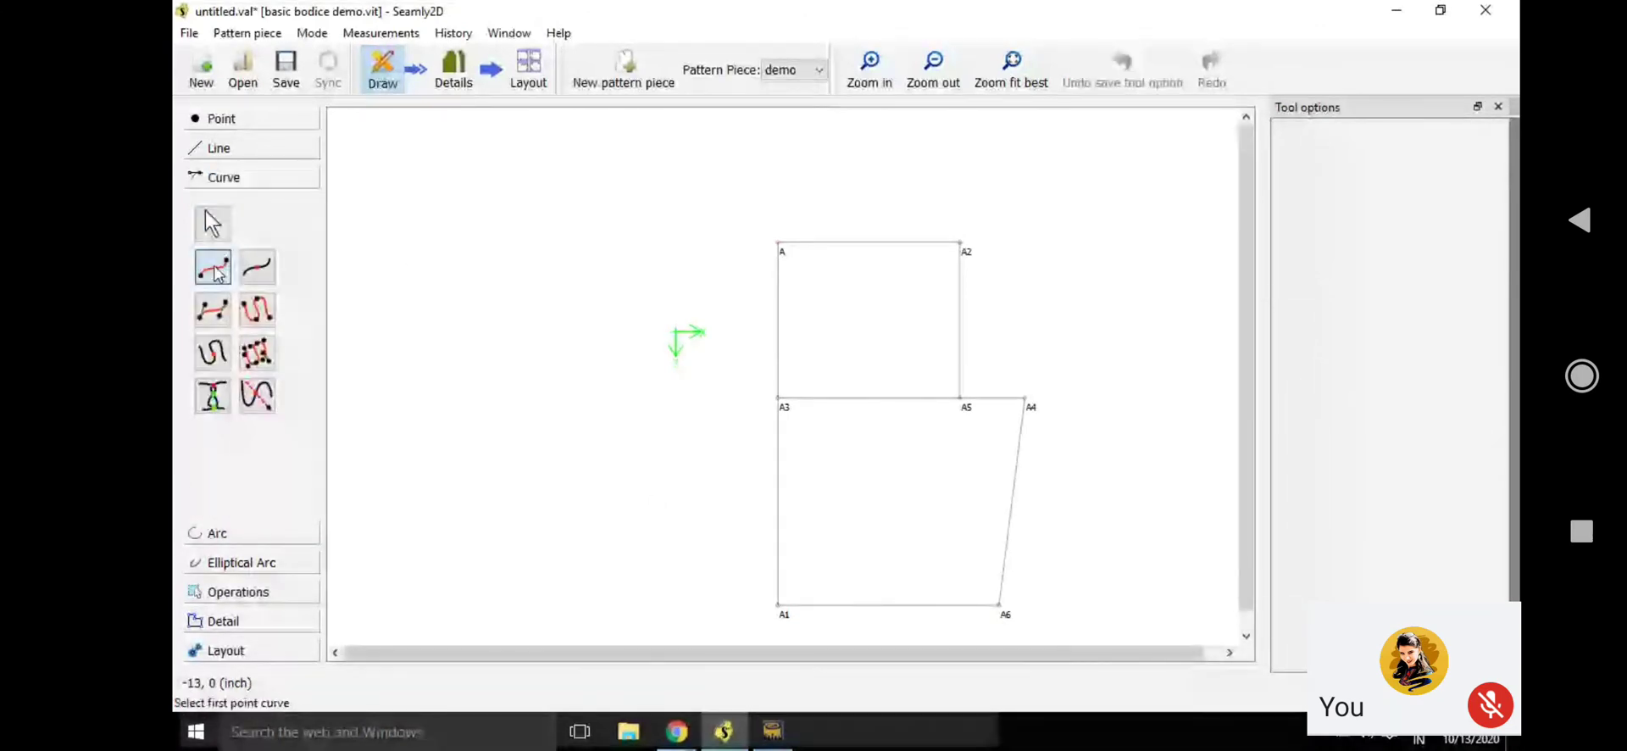
{"action": "left_click", "coordinate": [959, 243]}
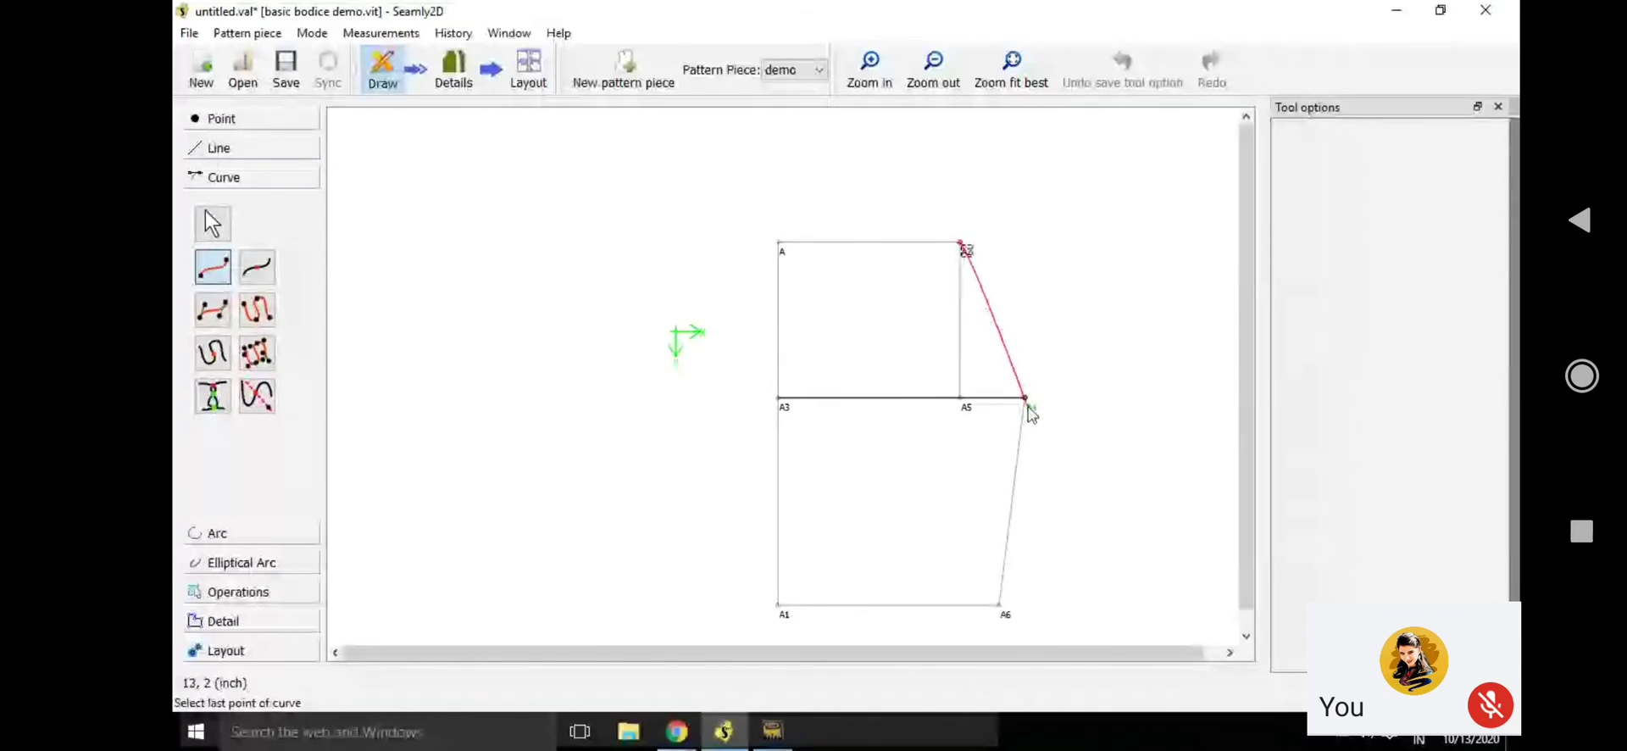
{"action": "left_click", "coordinate": [1027, 405]}
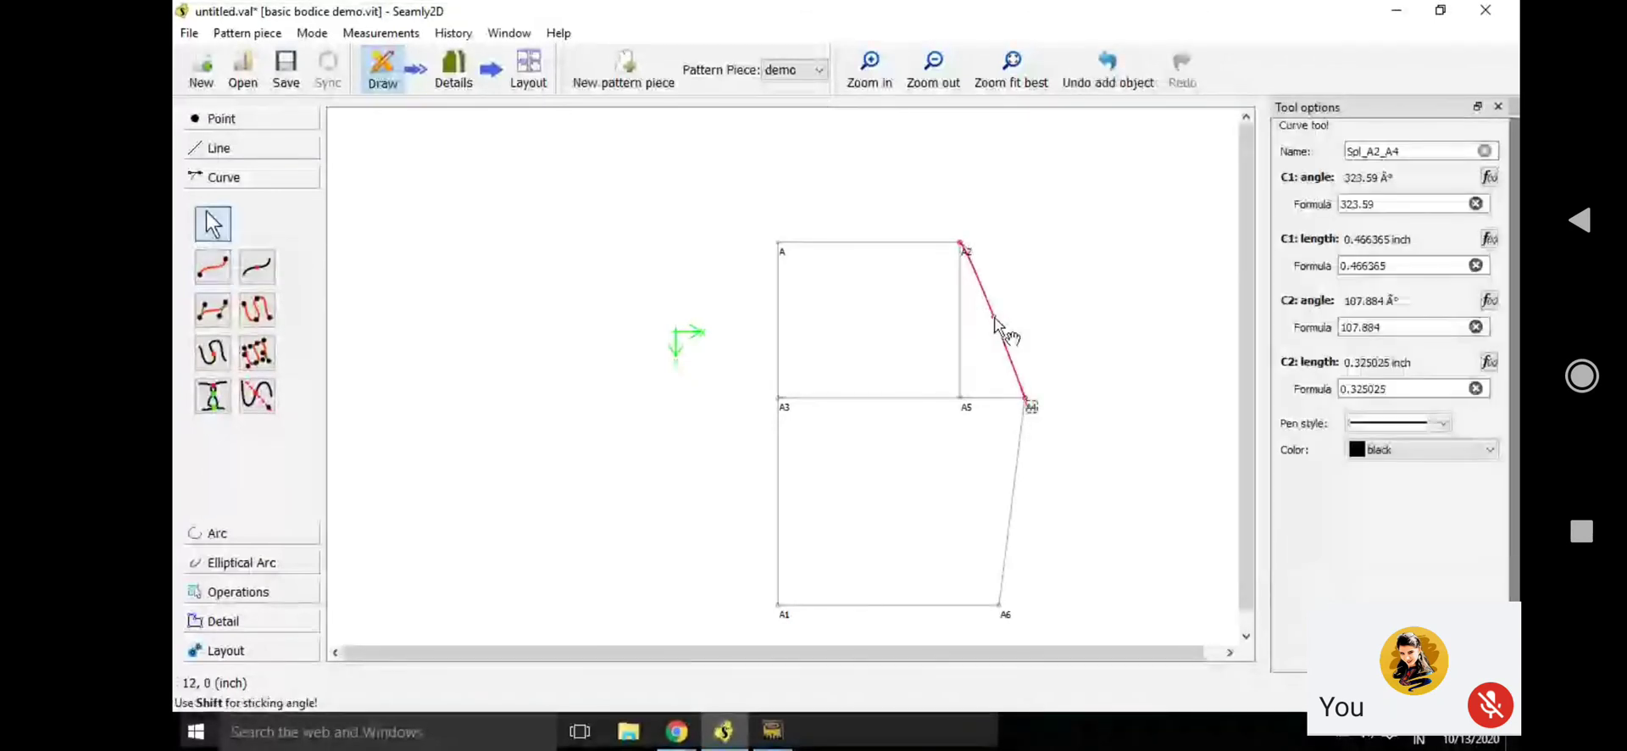
Shape the armhole curve with control handles at about 270° and 3.29 inches from A2, and about 185° and 2.23 inches from A4
{"action": "left_click_drag", "start_coordinate": [993, 320], "coordinate": [995, 447]}
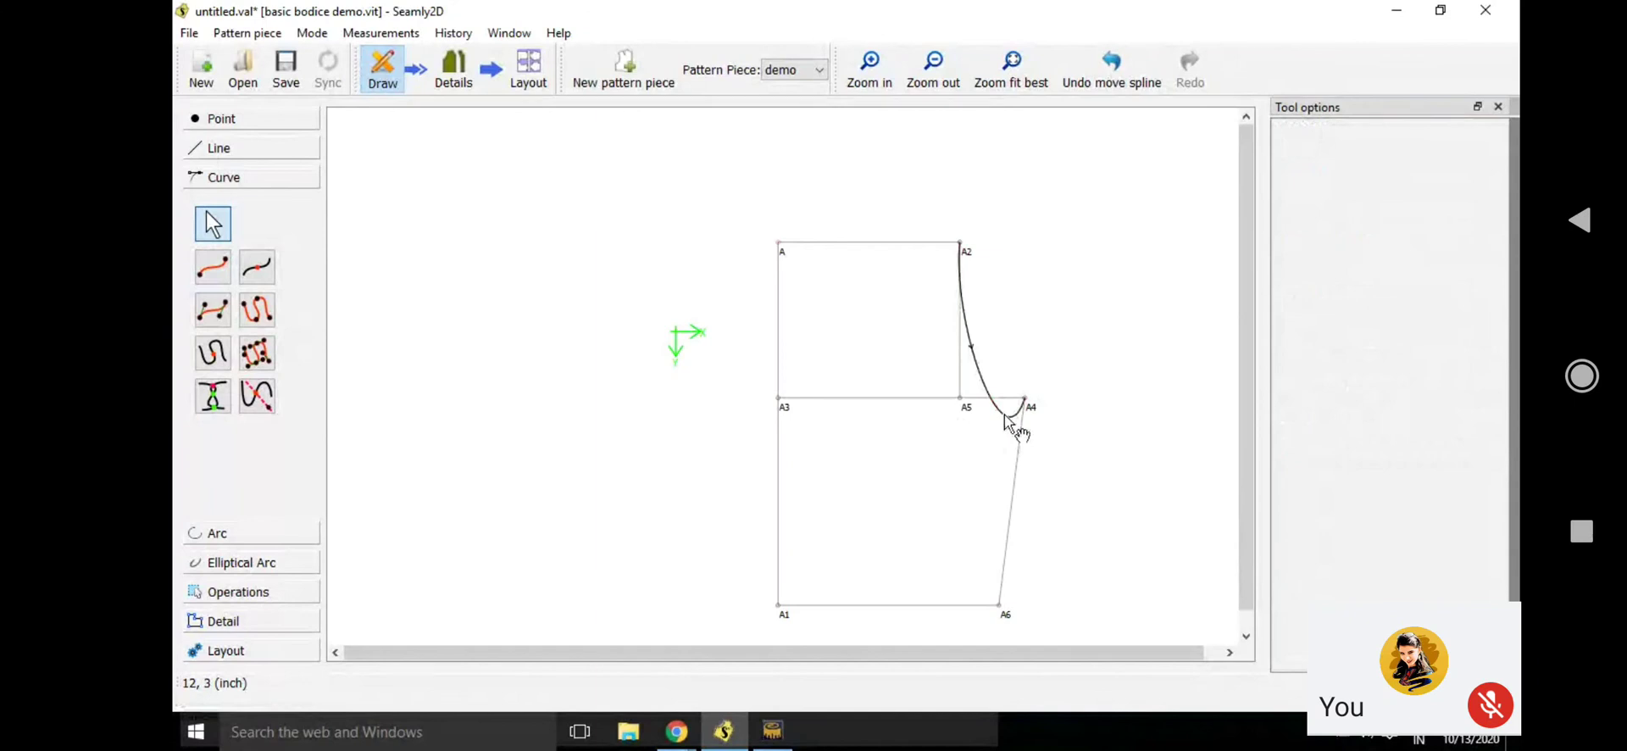
{"action": "left_click", "coordinate": [1003, 414]}
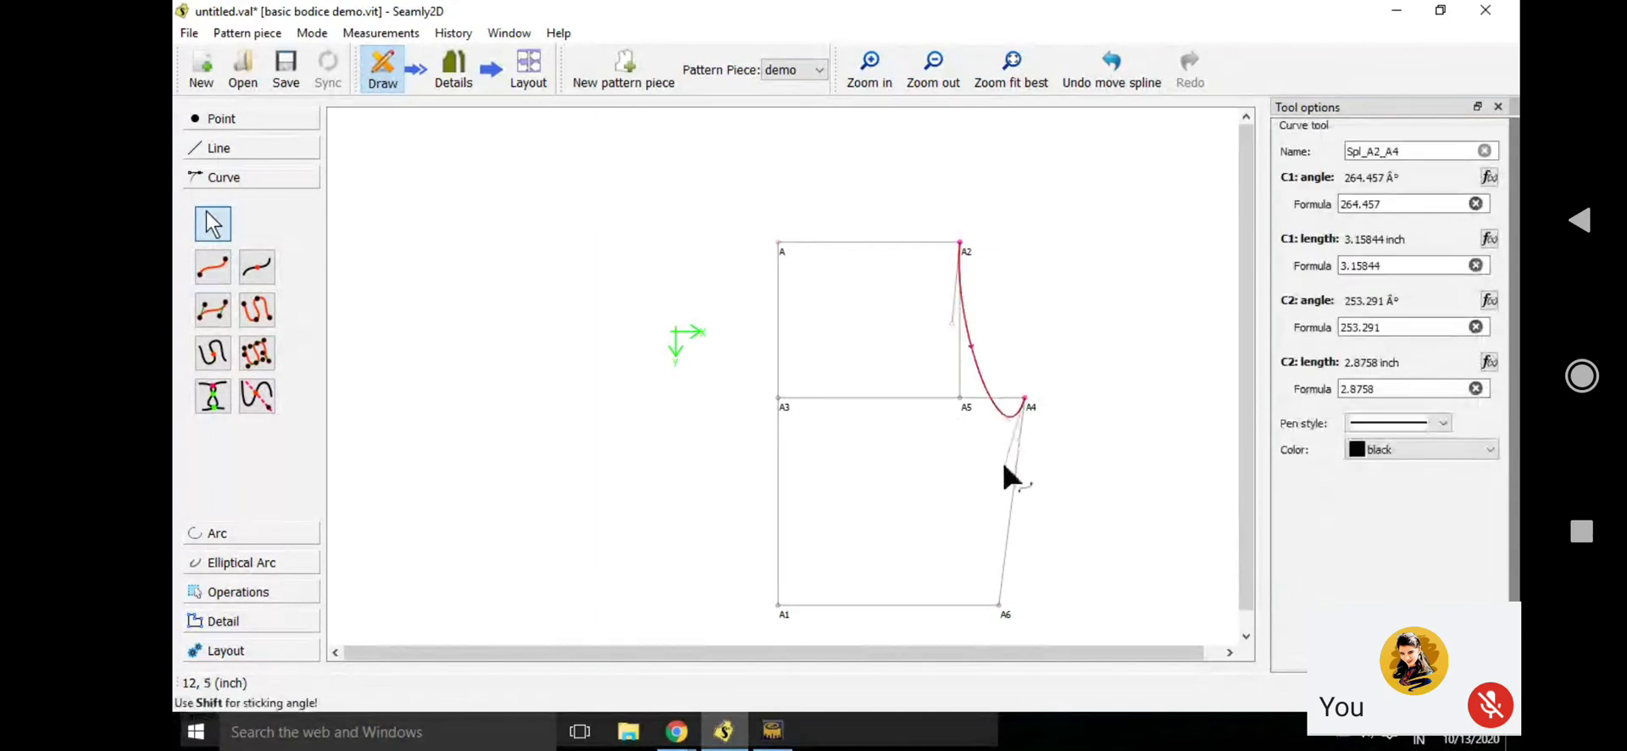
{"action": "left_click_drag", "start_coordinate": [1004, 471], "coordinate": [964, 400]}
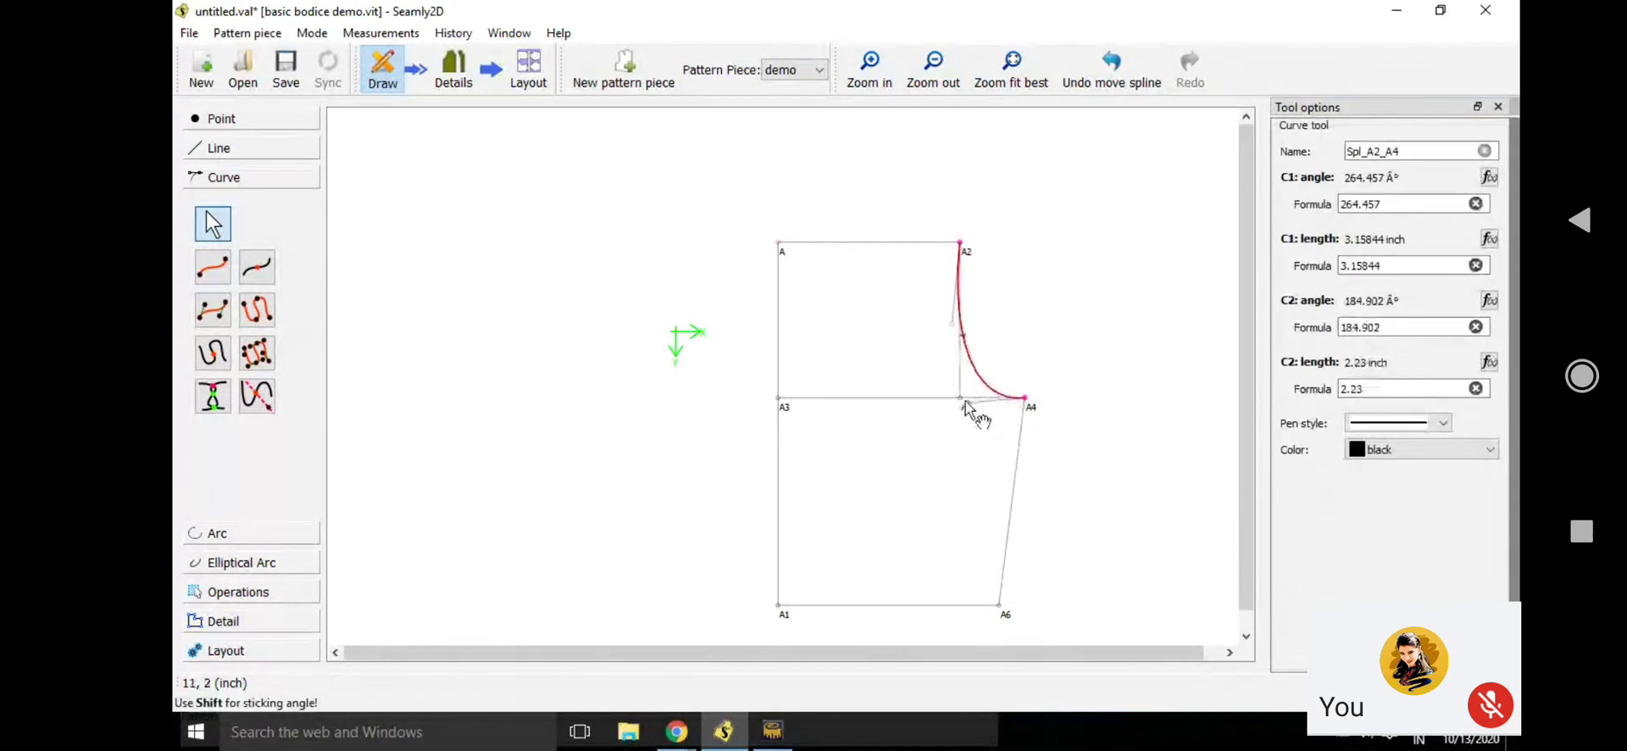
{"action": "left_click", "coordinate": [1066, 364]}
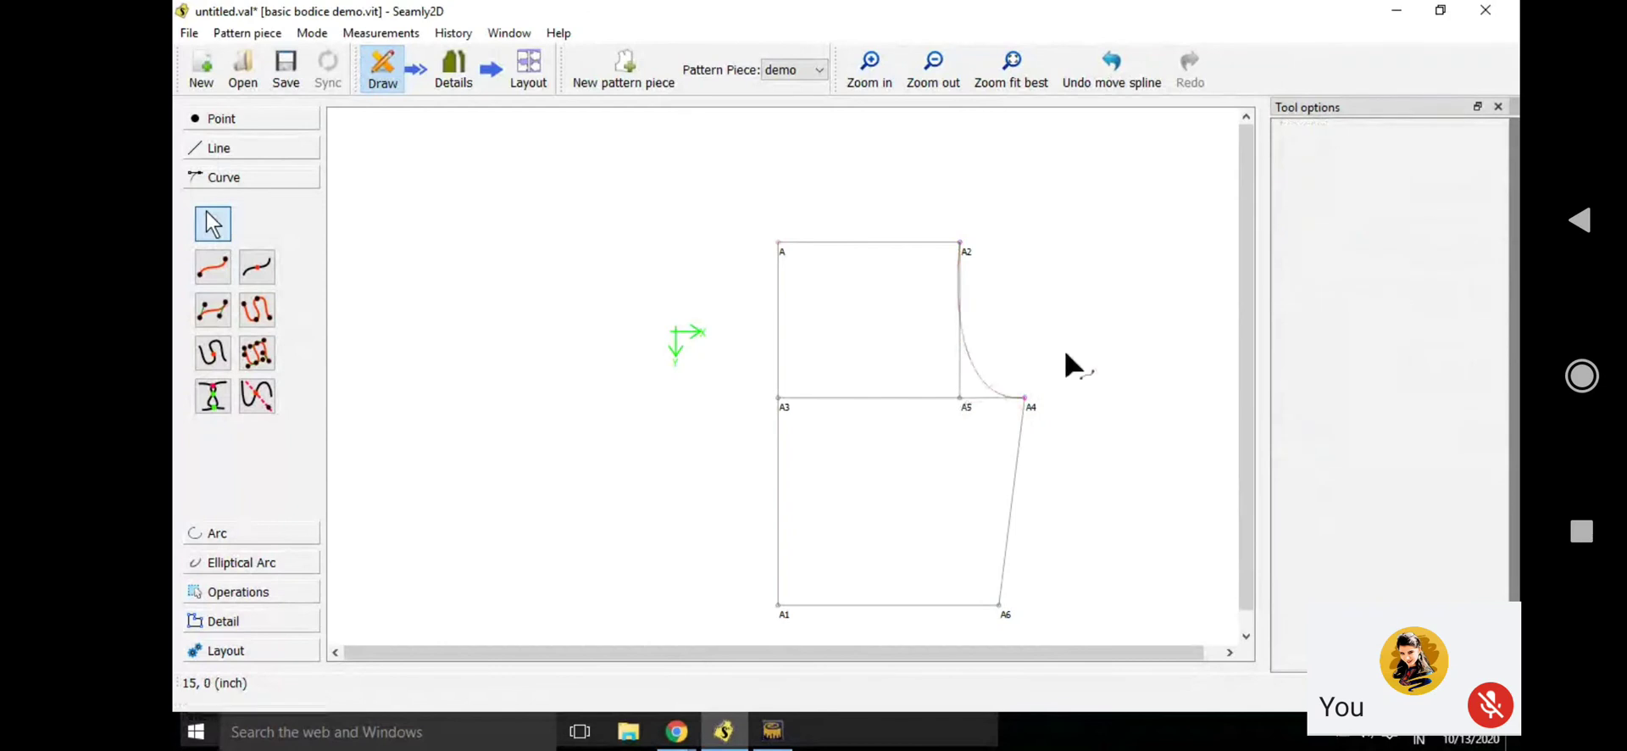
{"action": "left_click", "coordinate": [983, 380]}
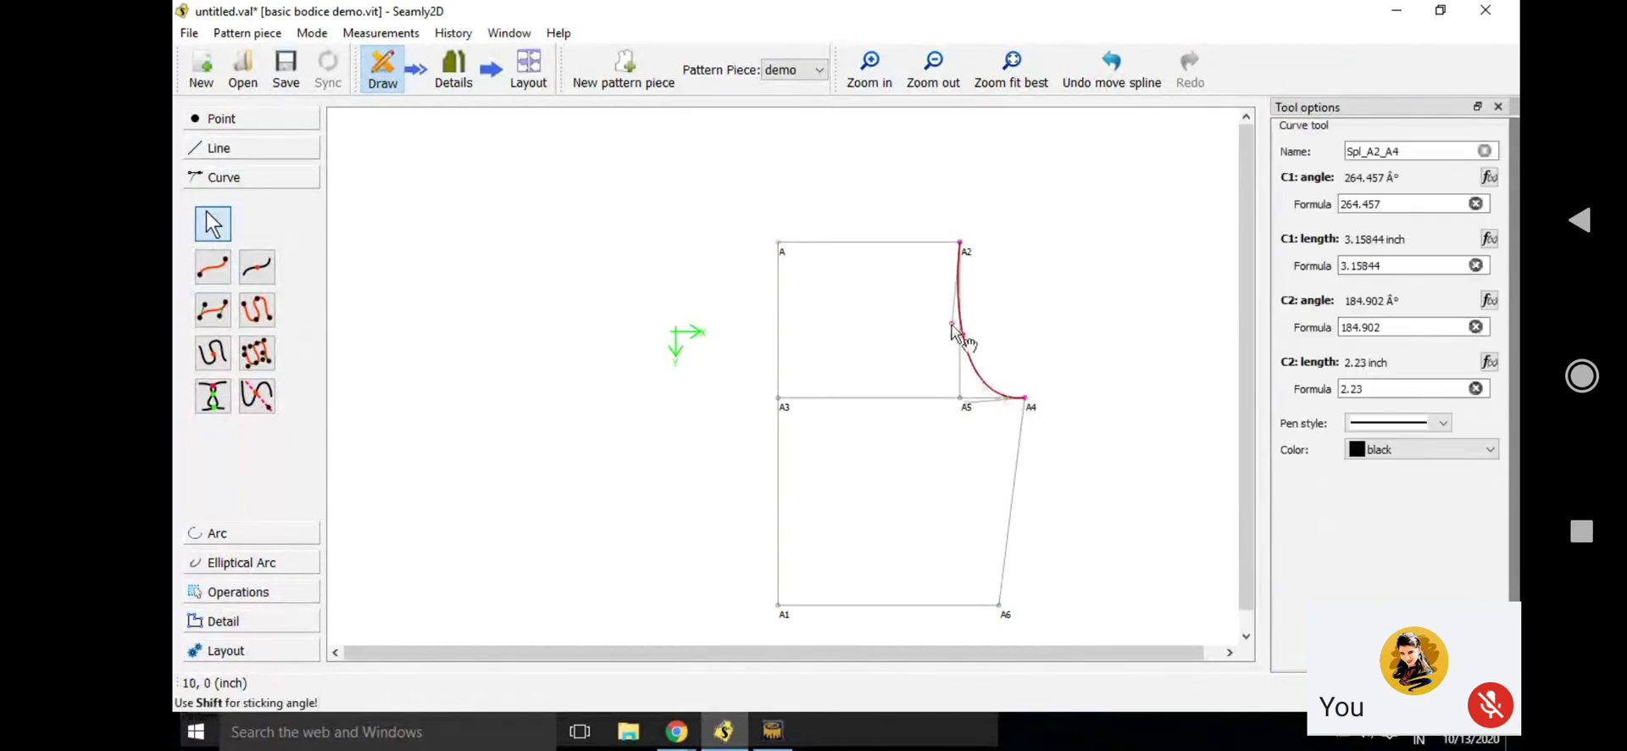
{"action": "left_click_drag", "start_coordinate": [951, 323], "coordinate": [959, 328]}
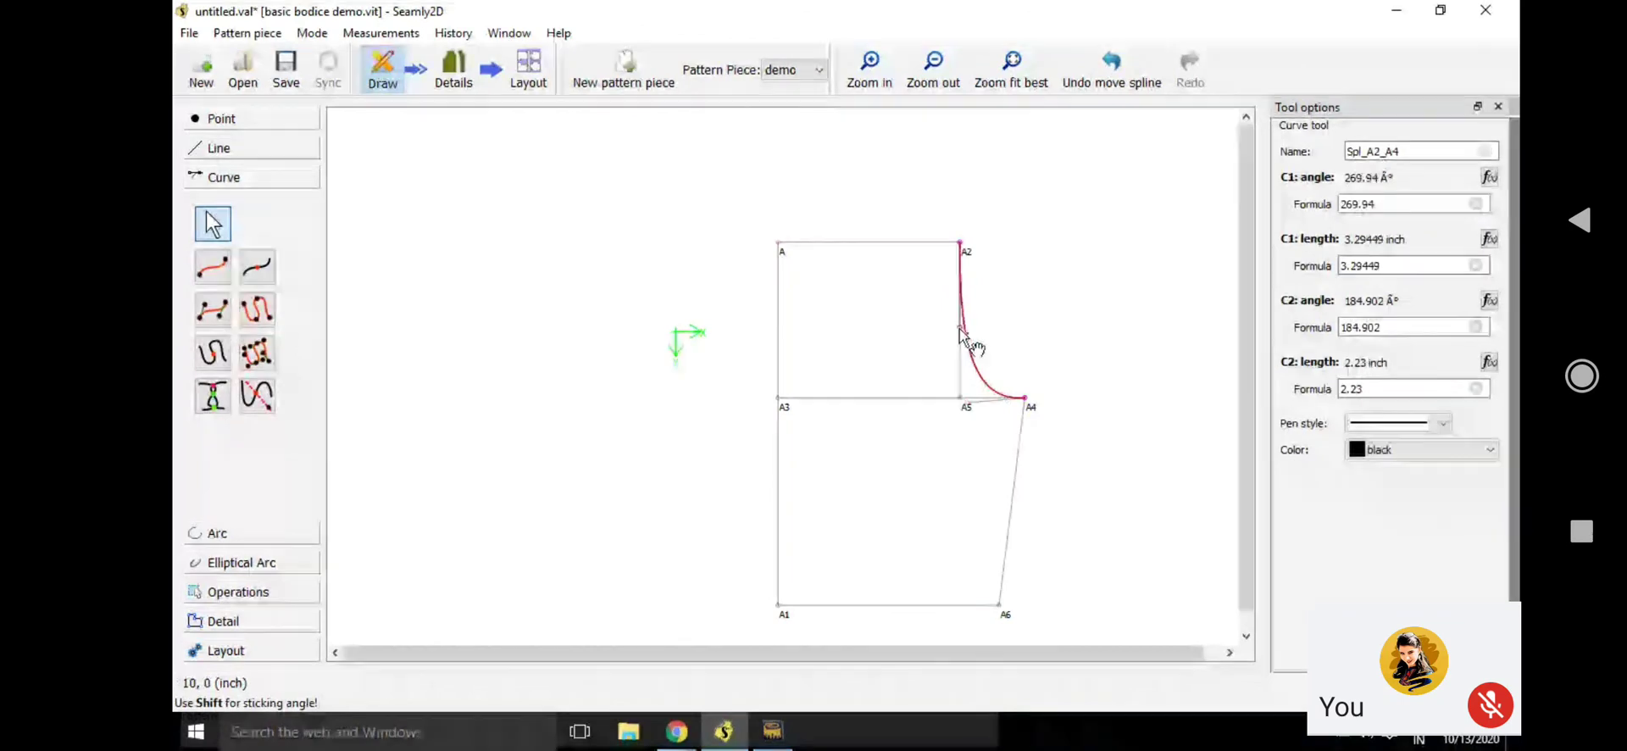
{"action": "left_click", "coordinate": [983, 364]}
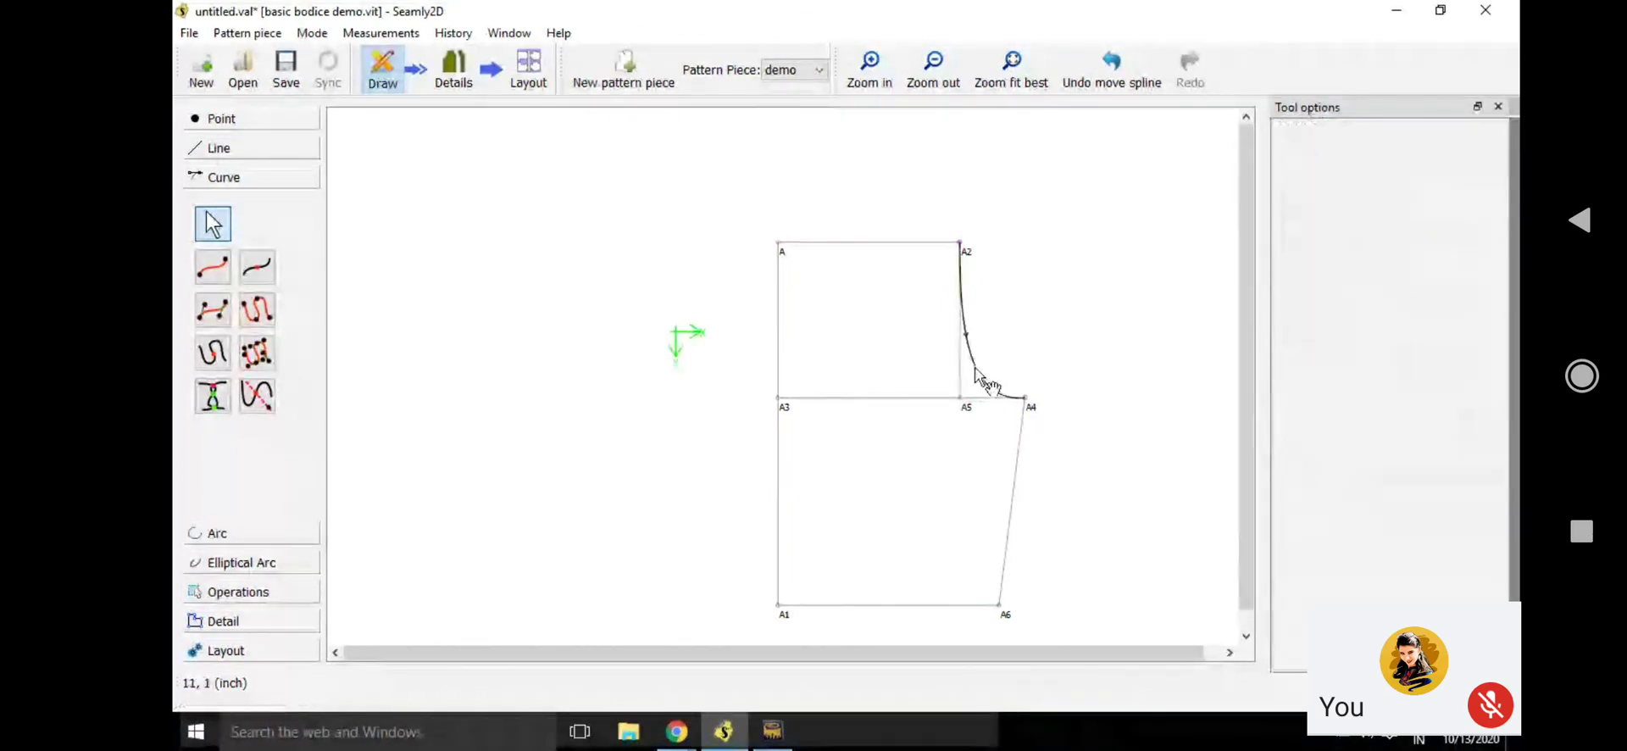
{"action": "left_click", "coordinate": [976, 372]}
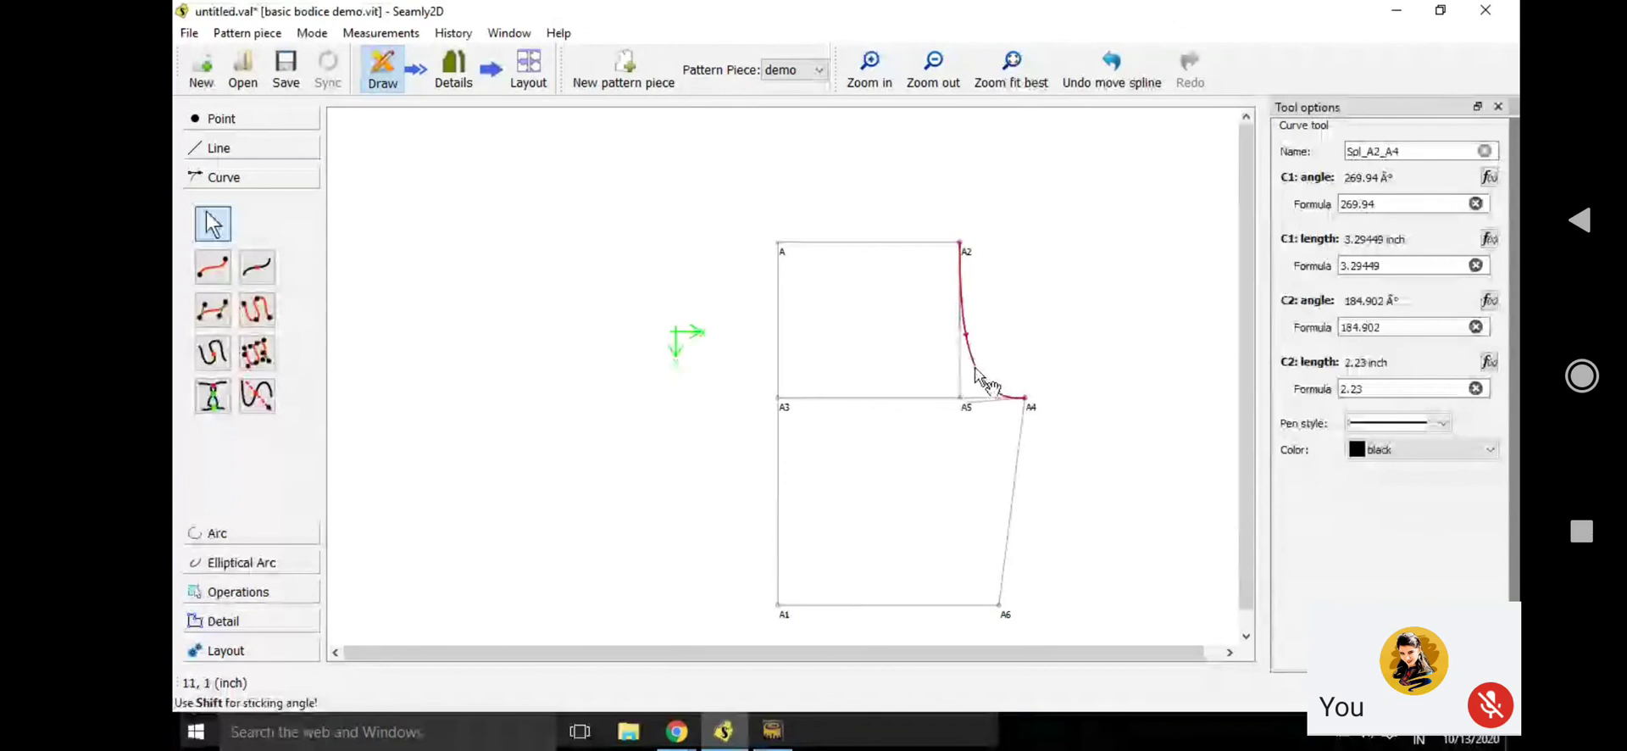
Segment the armhole curve with point A7 at a length of 4 inches
{"action": "left_click", "coordinate": [257, 267]}
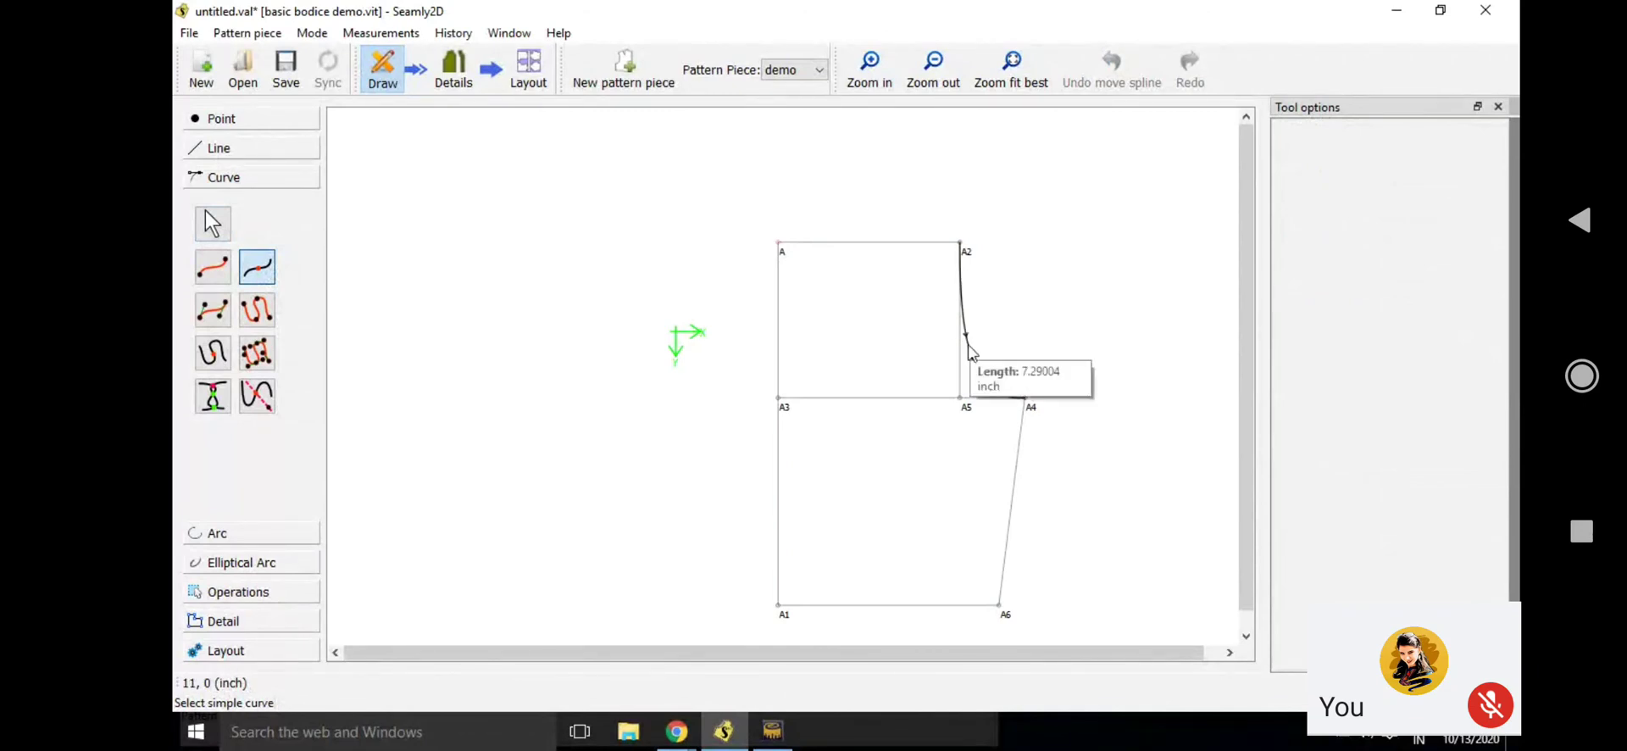
{"action": "left_click", "coordinate": [968, 343]}
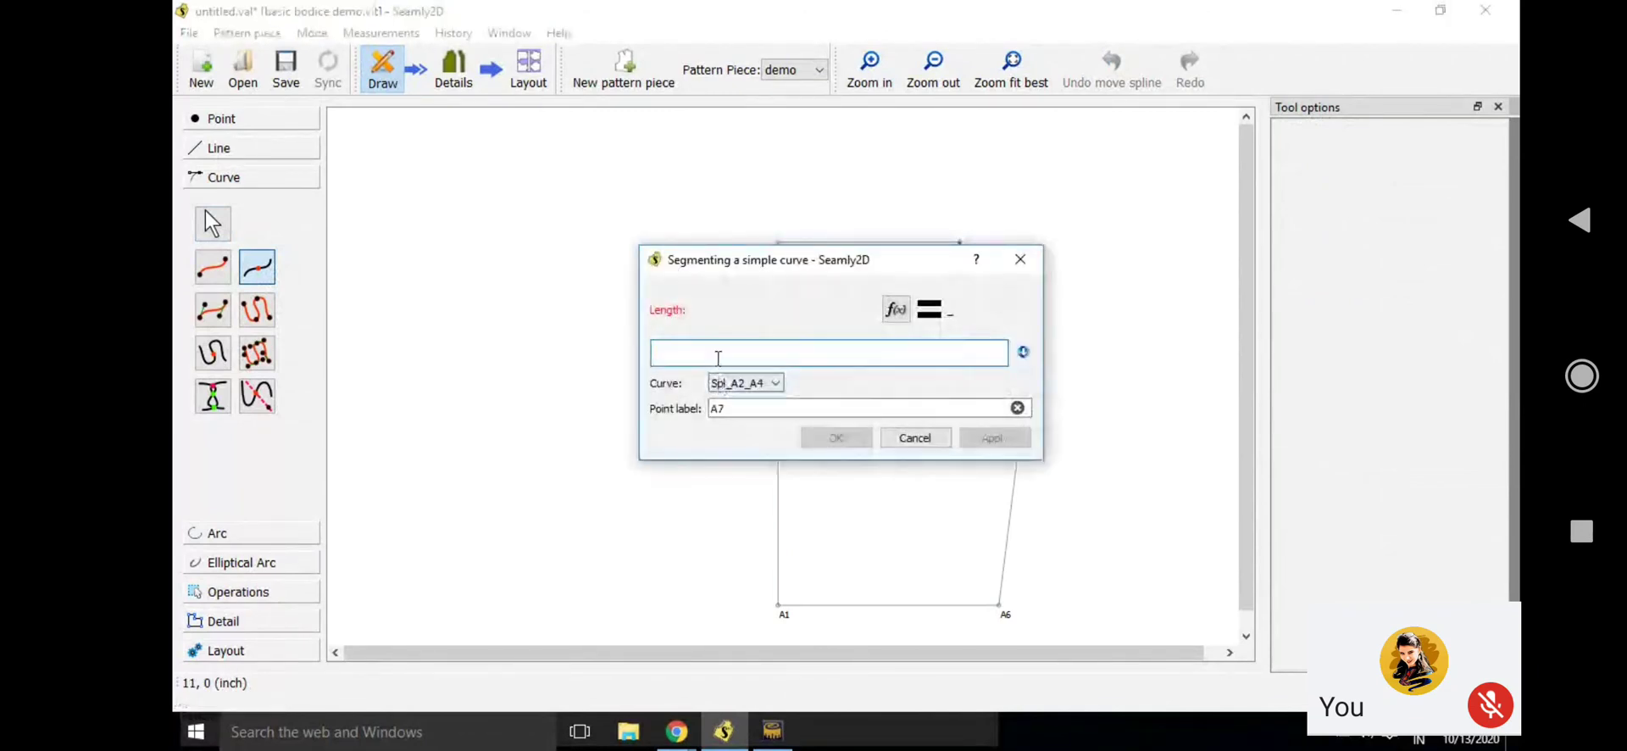
{"action": "type", "text": "4"}
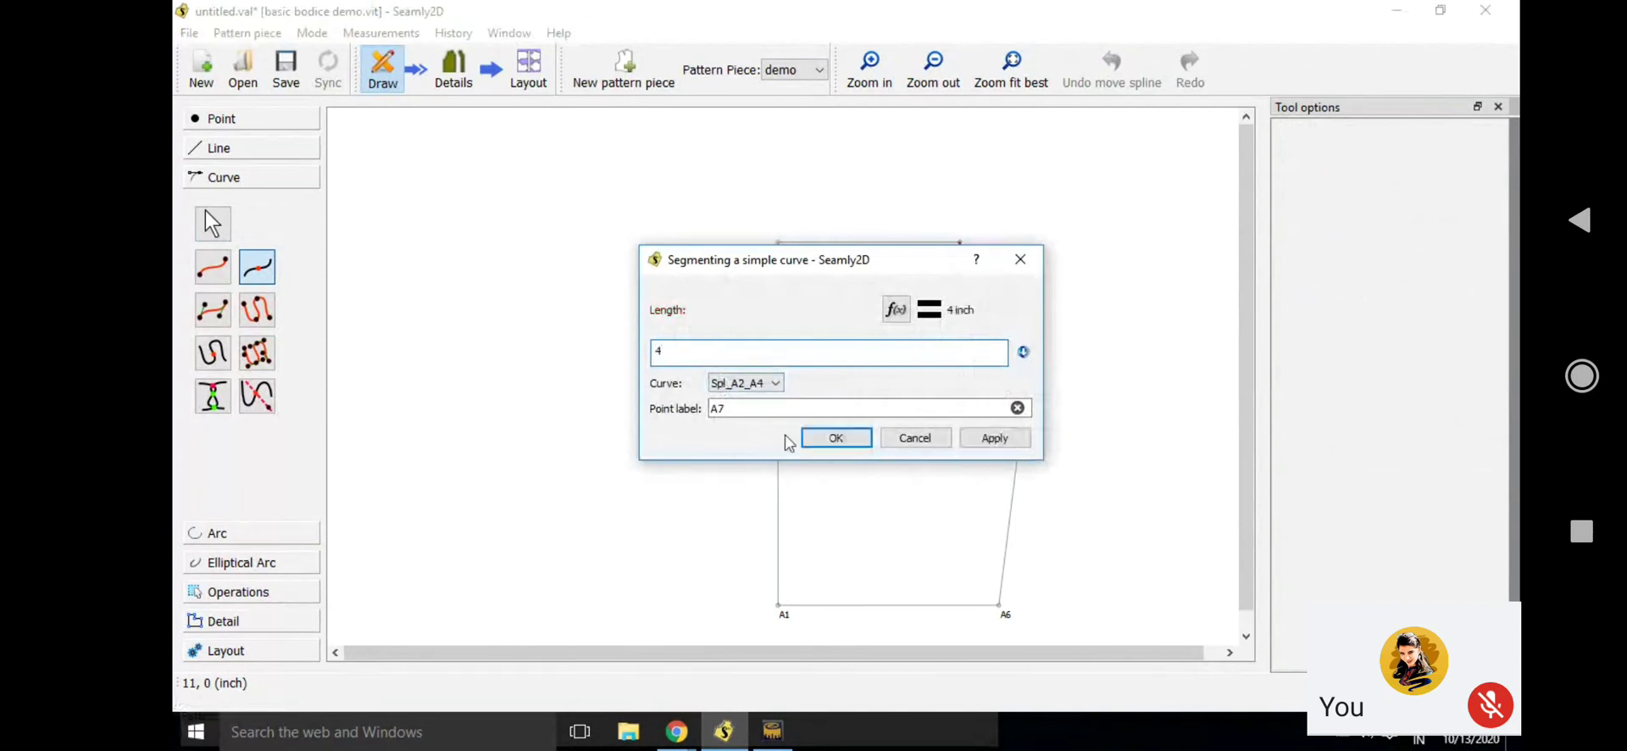
{"action": "left_click", "coordinate": [806, 439]}
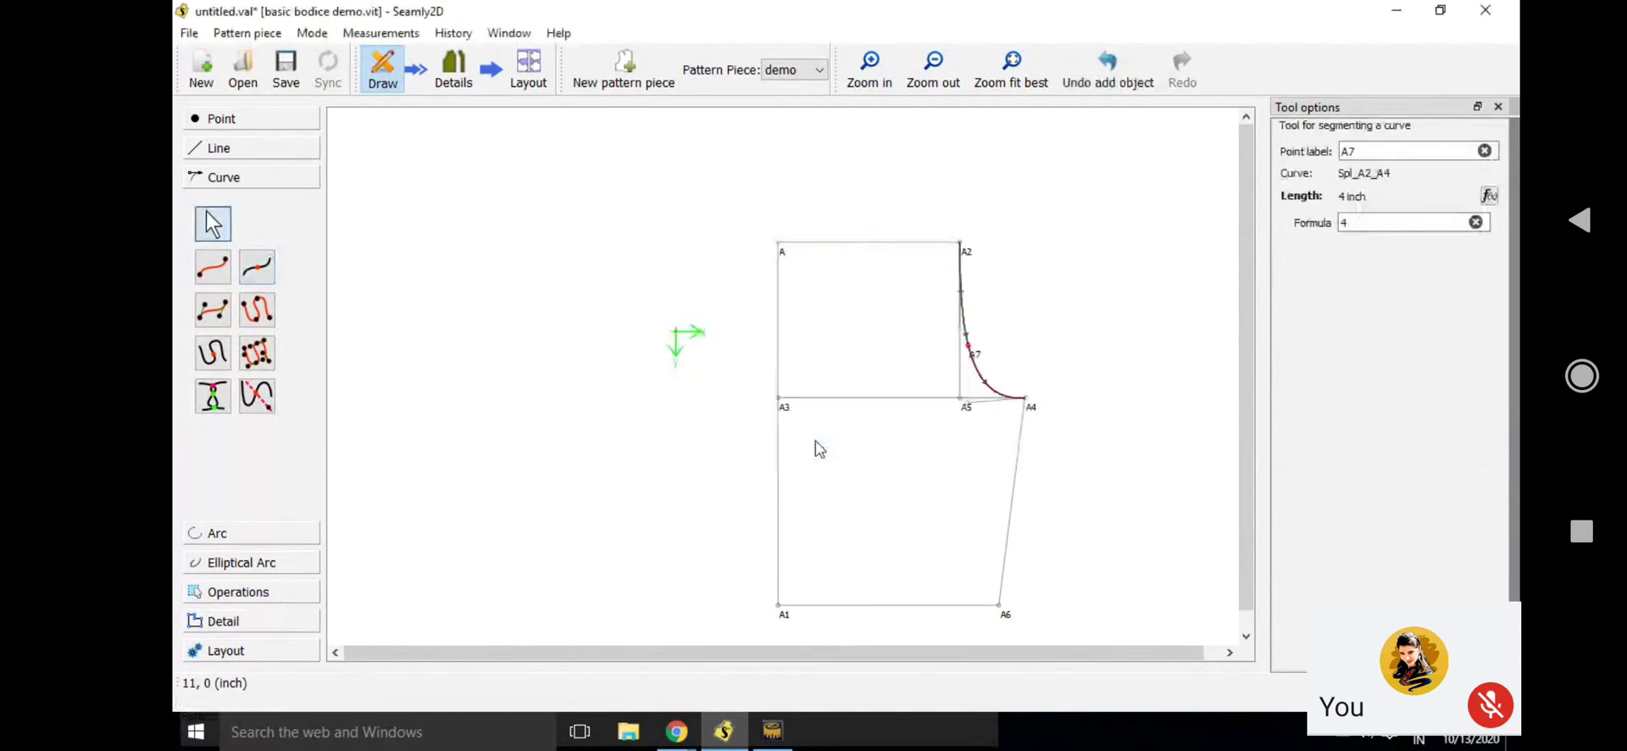
{"action": "left_click", "coordinate": [818, 449]}
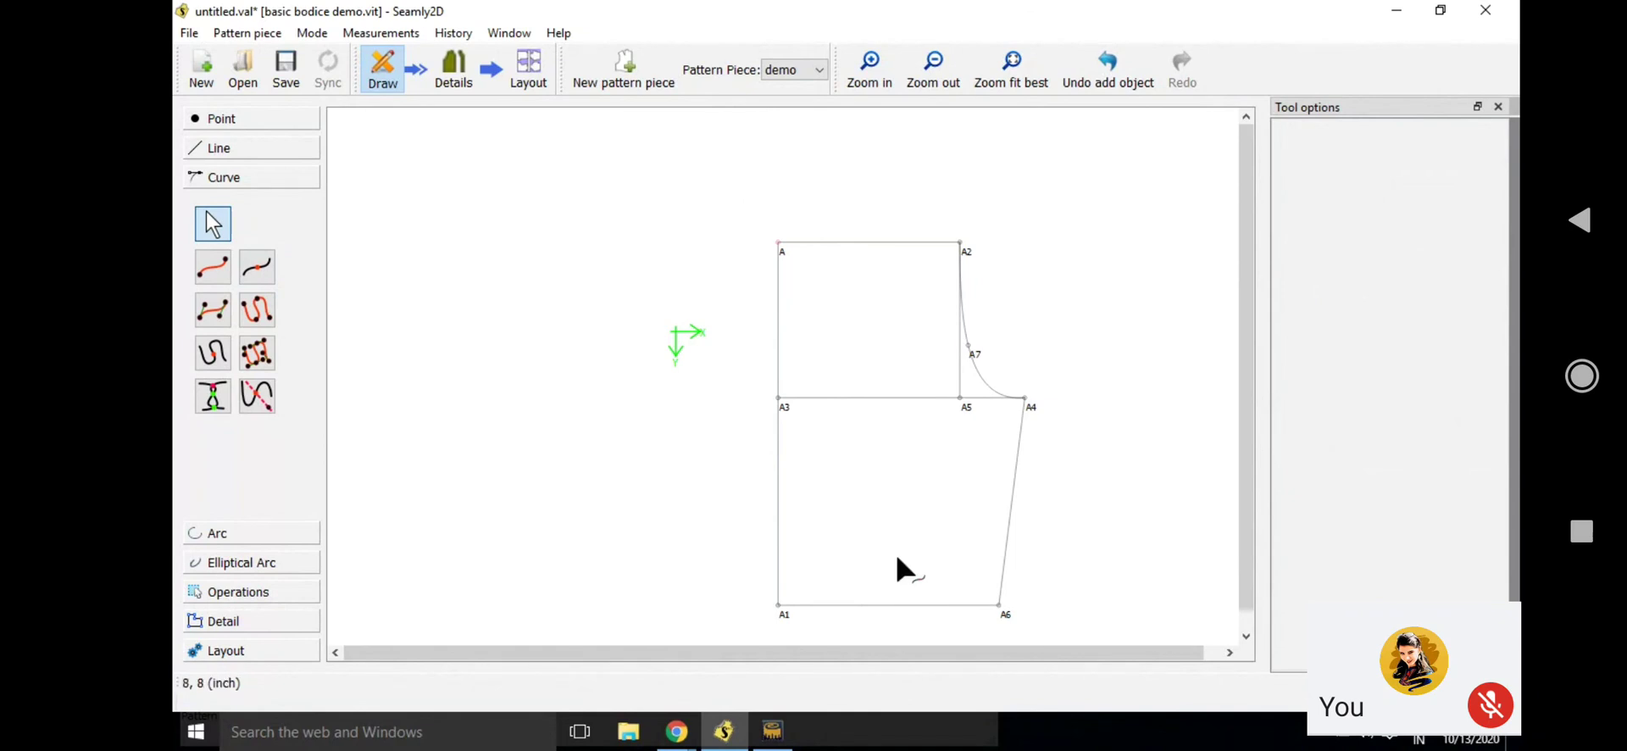
Set bust_circ to 34 inches in SeamlyMe, save the measurement file, and sync the change into the Seamly2D pattern
{"action": "left_click", "coordinate": [764, 738]}
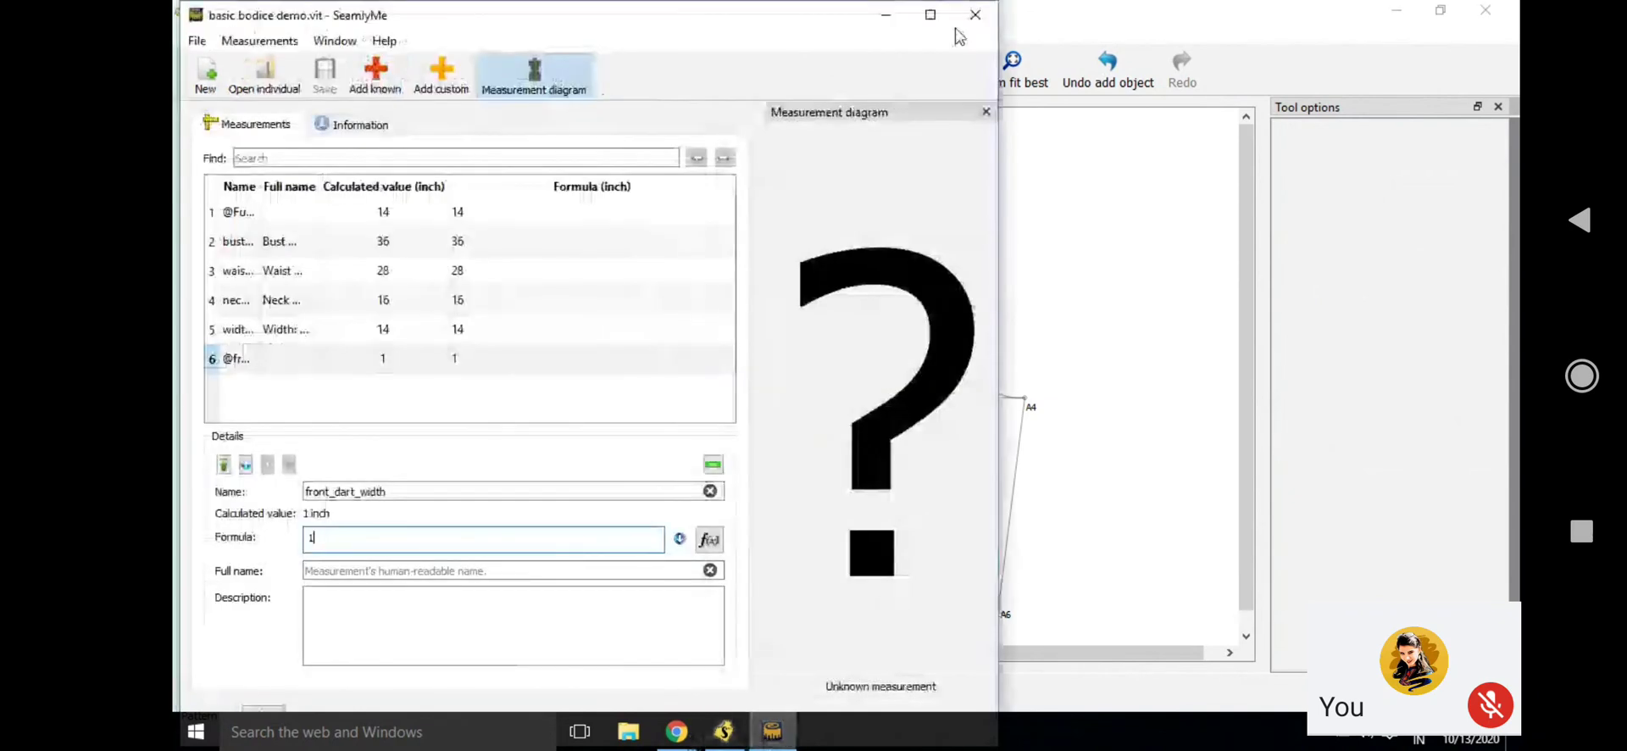
{"action": "left_click", "coordinate": [1173, 283]}
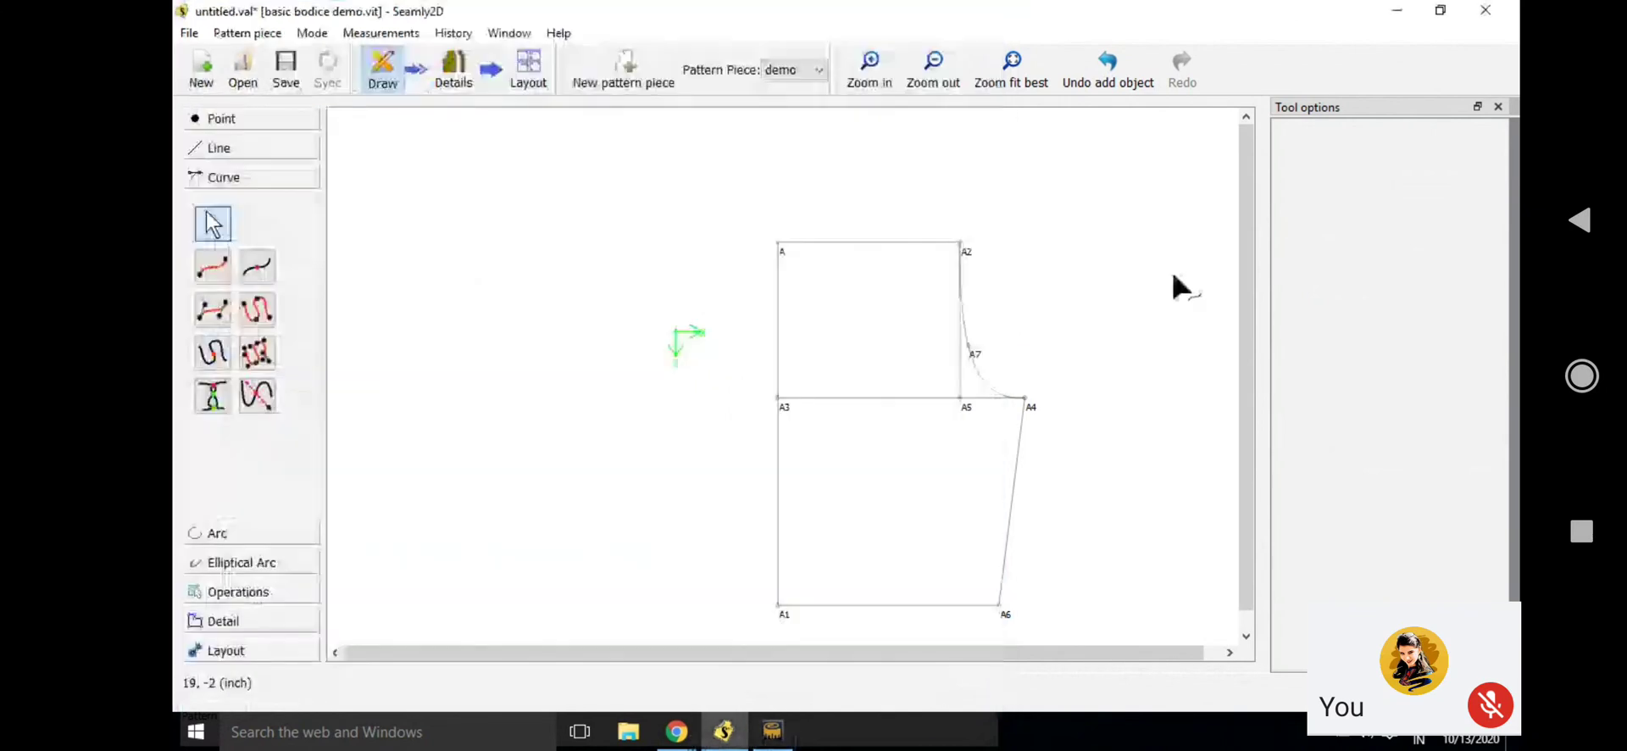
{"action": "left_click", "coordinate": [772, 730]}
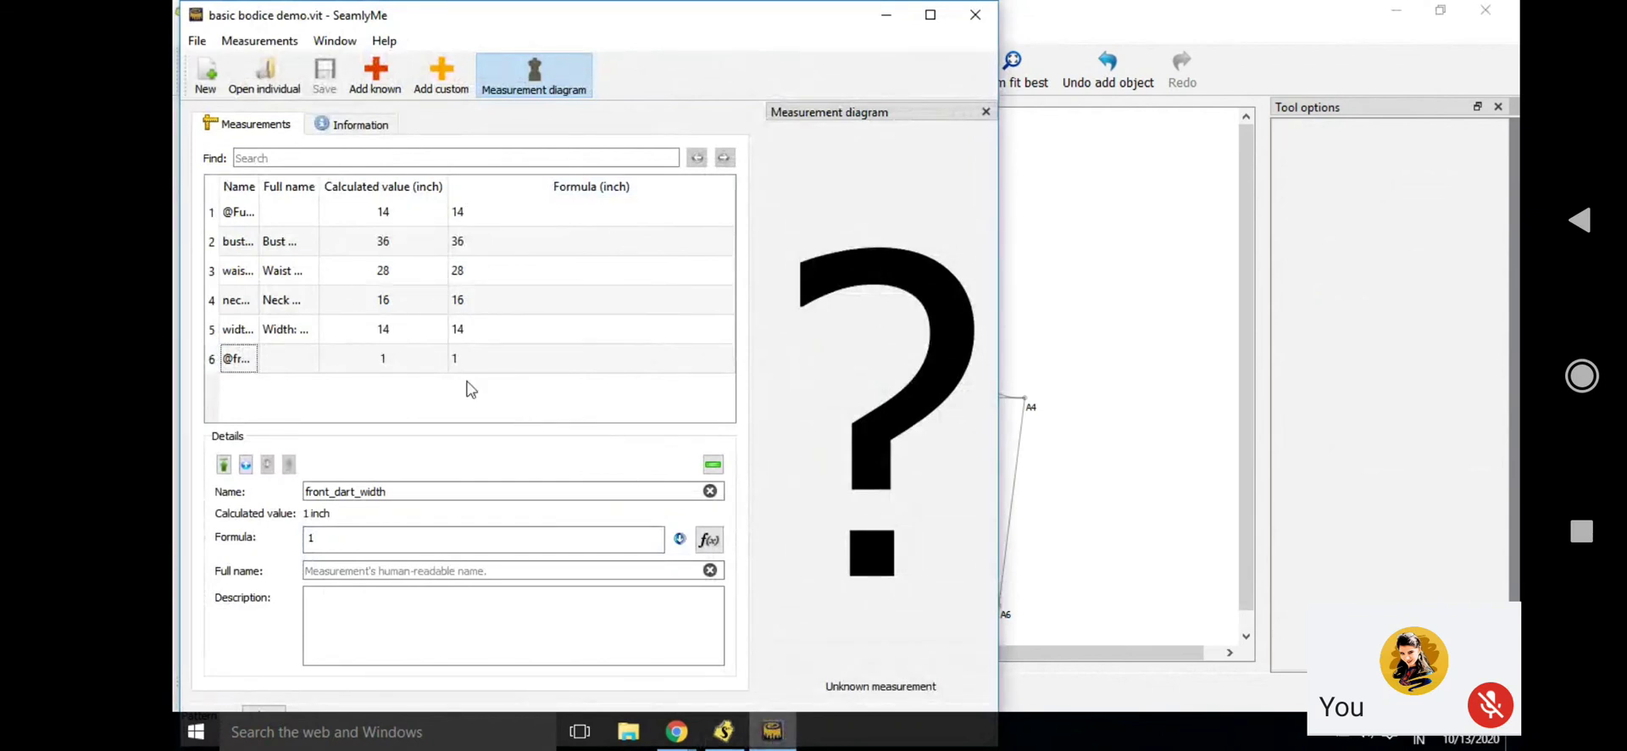
{"action": "left_click", "coordinate": [404, 244]}
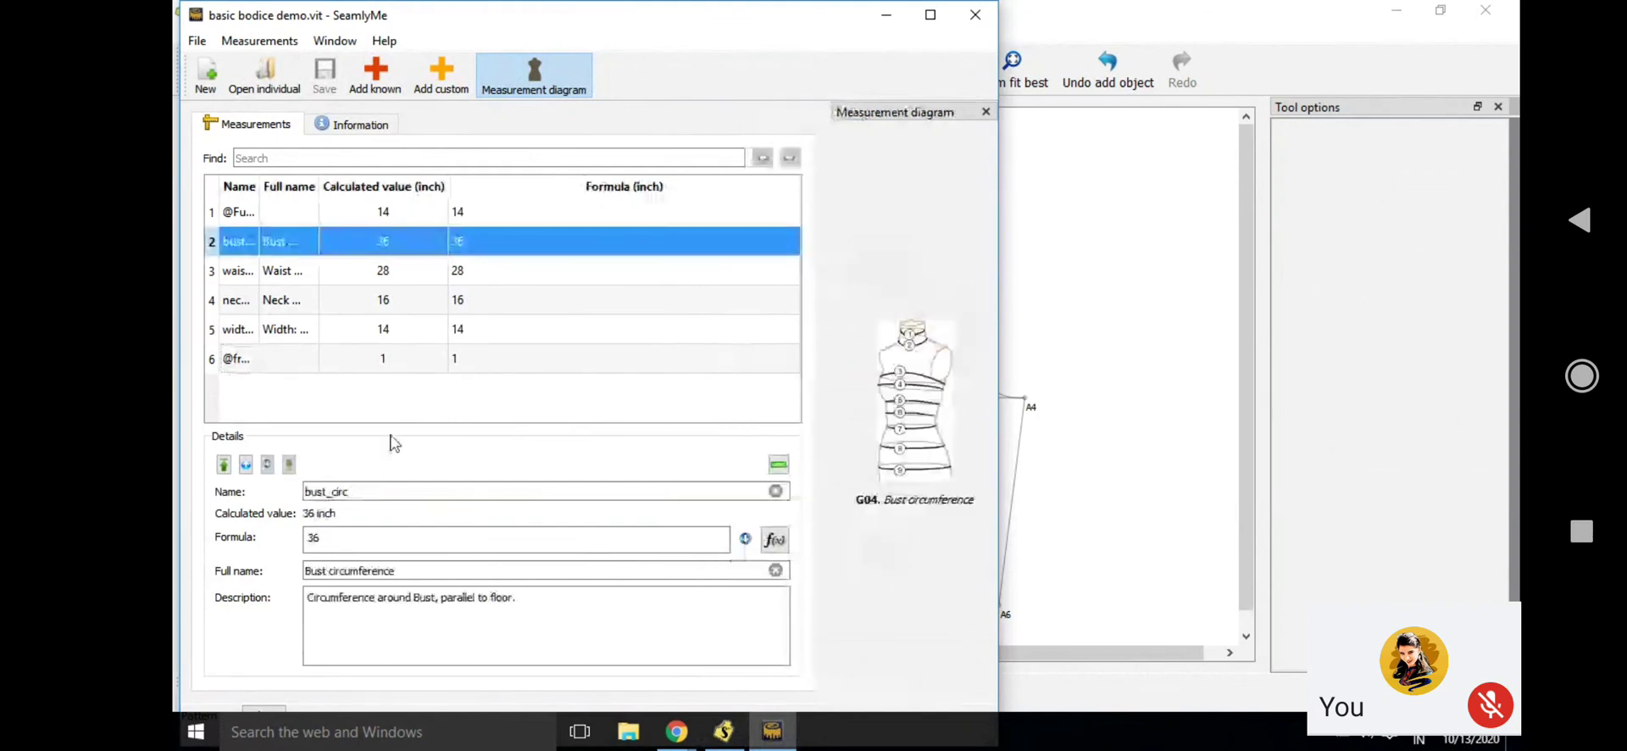
{"action": "double_click", "coordinate": [333, 543]}
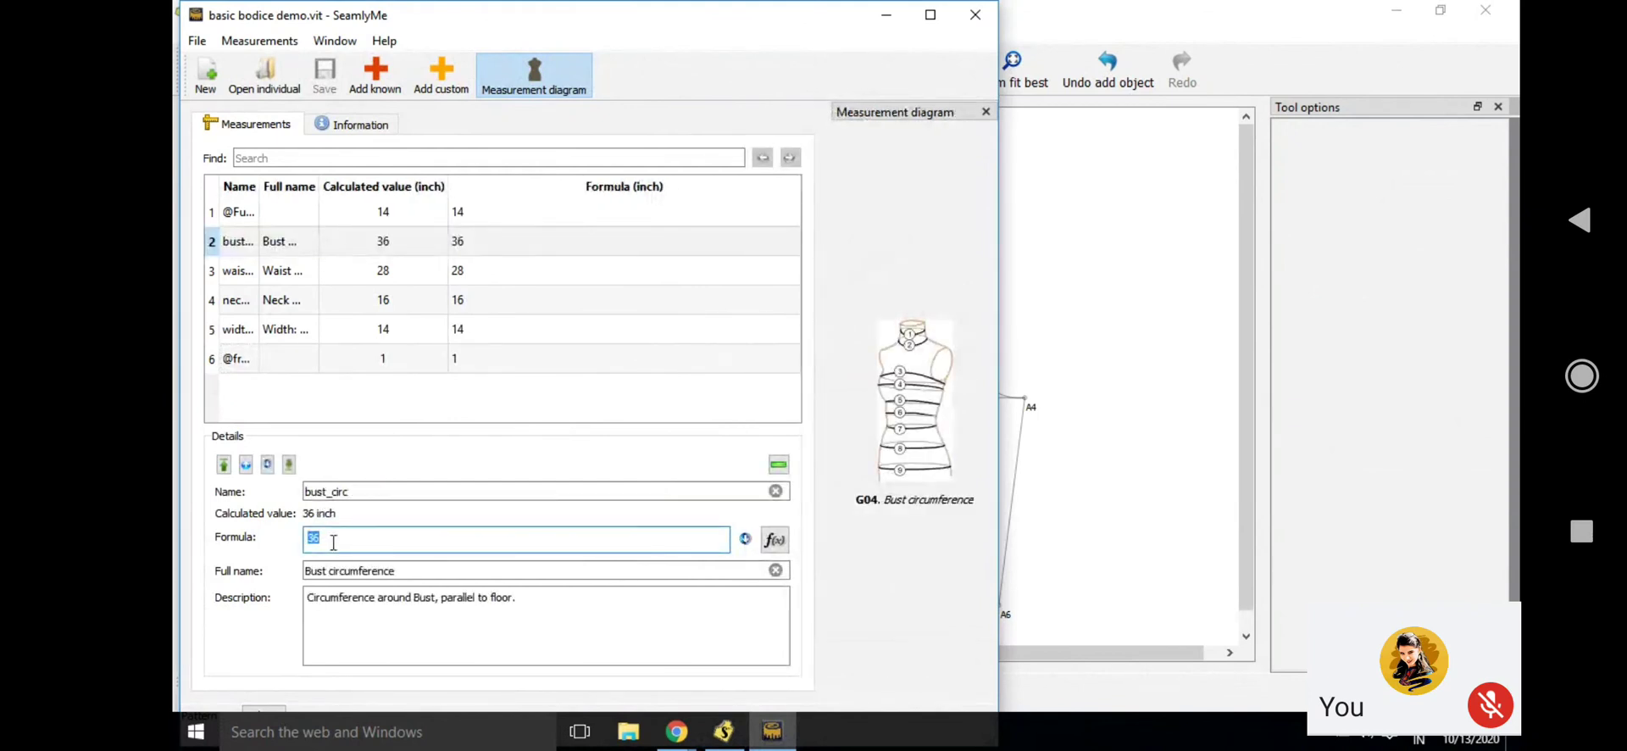
{"action": "type", "text": "34"}
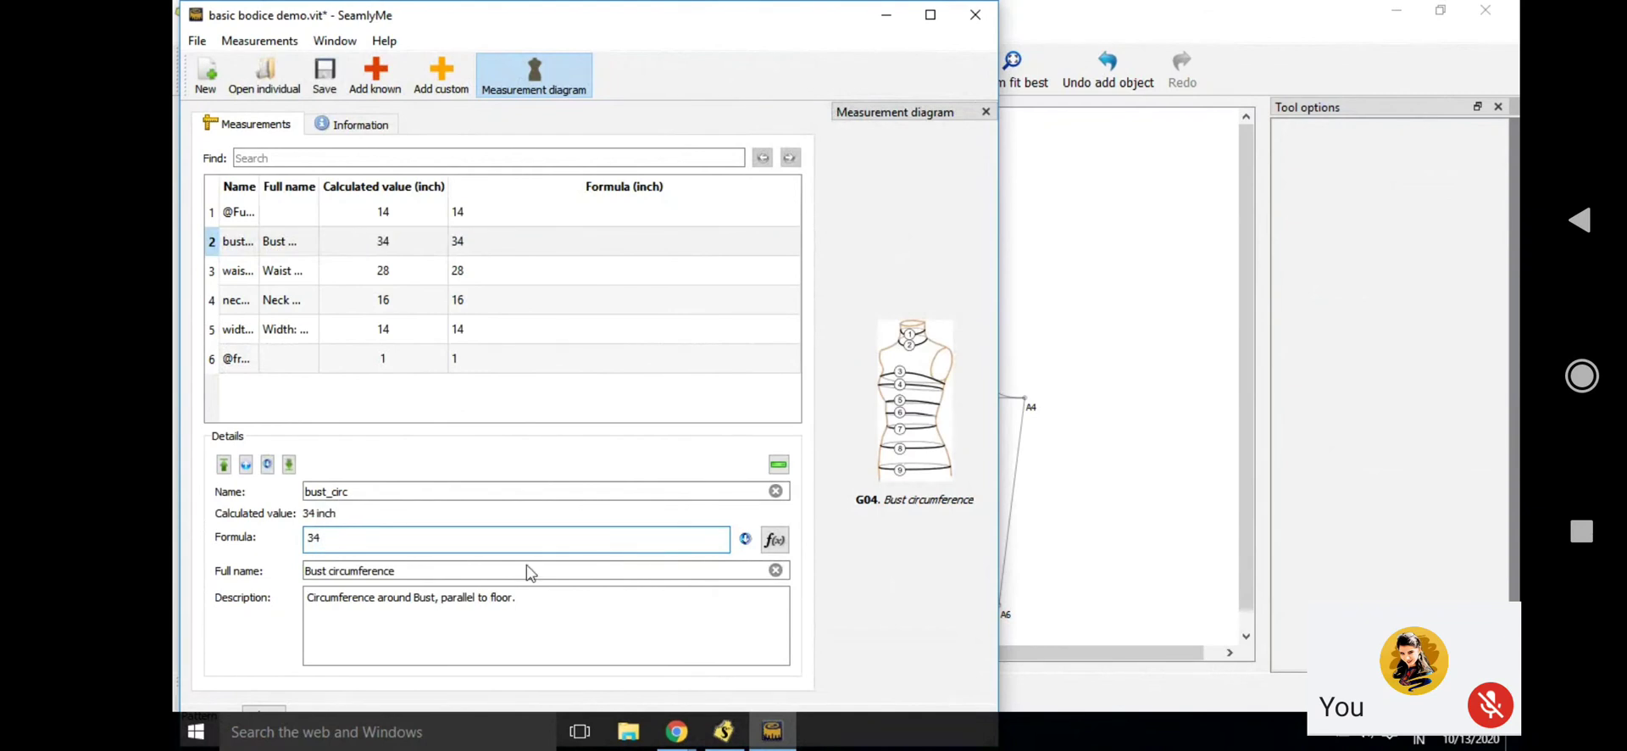
{"action": "key", "text": "ctrl+s"}
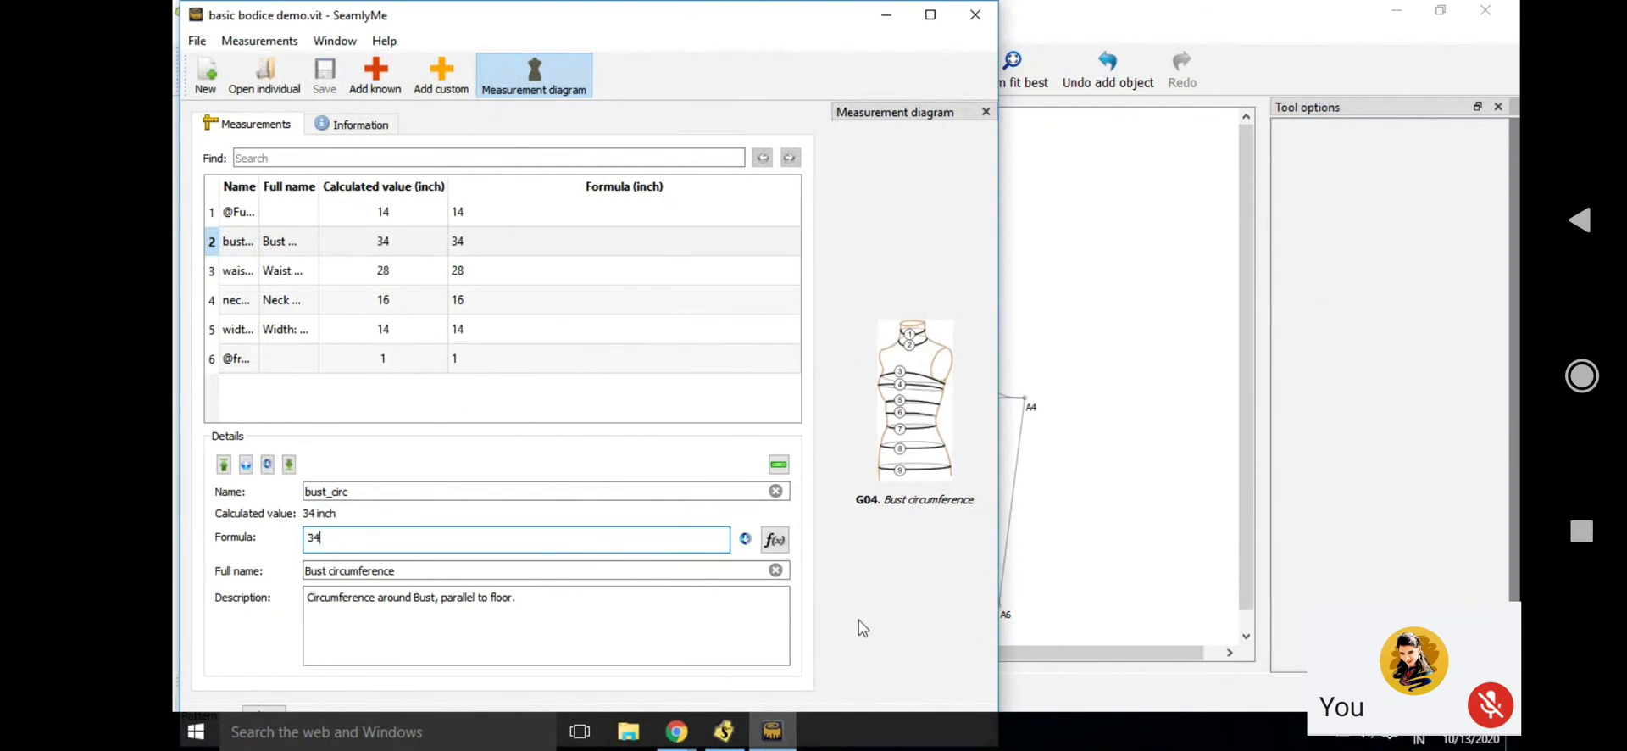
{"action": "left_click", "coordinate": [1182, 476]}
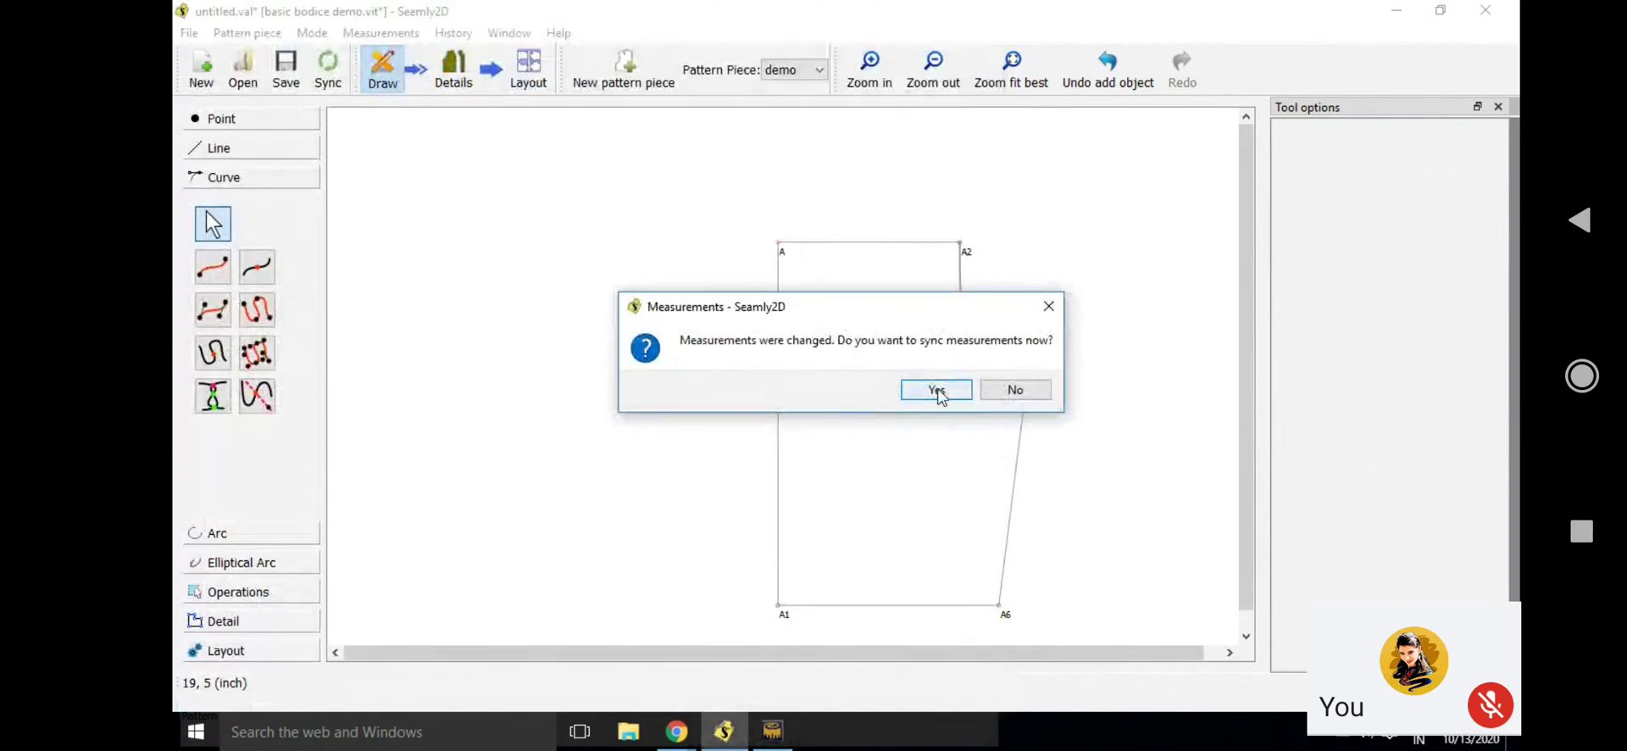
{"action": "left_click", "coordinate": [940, 389]}
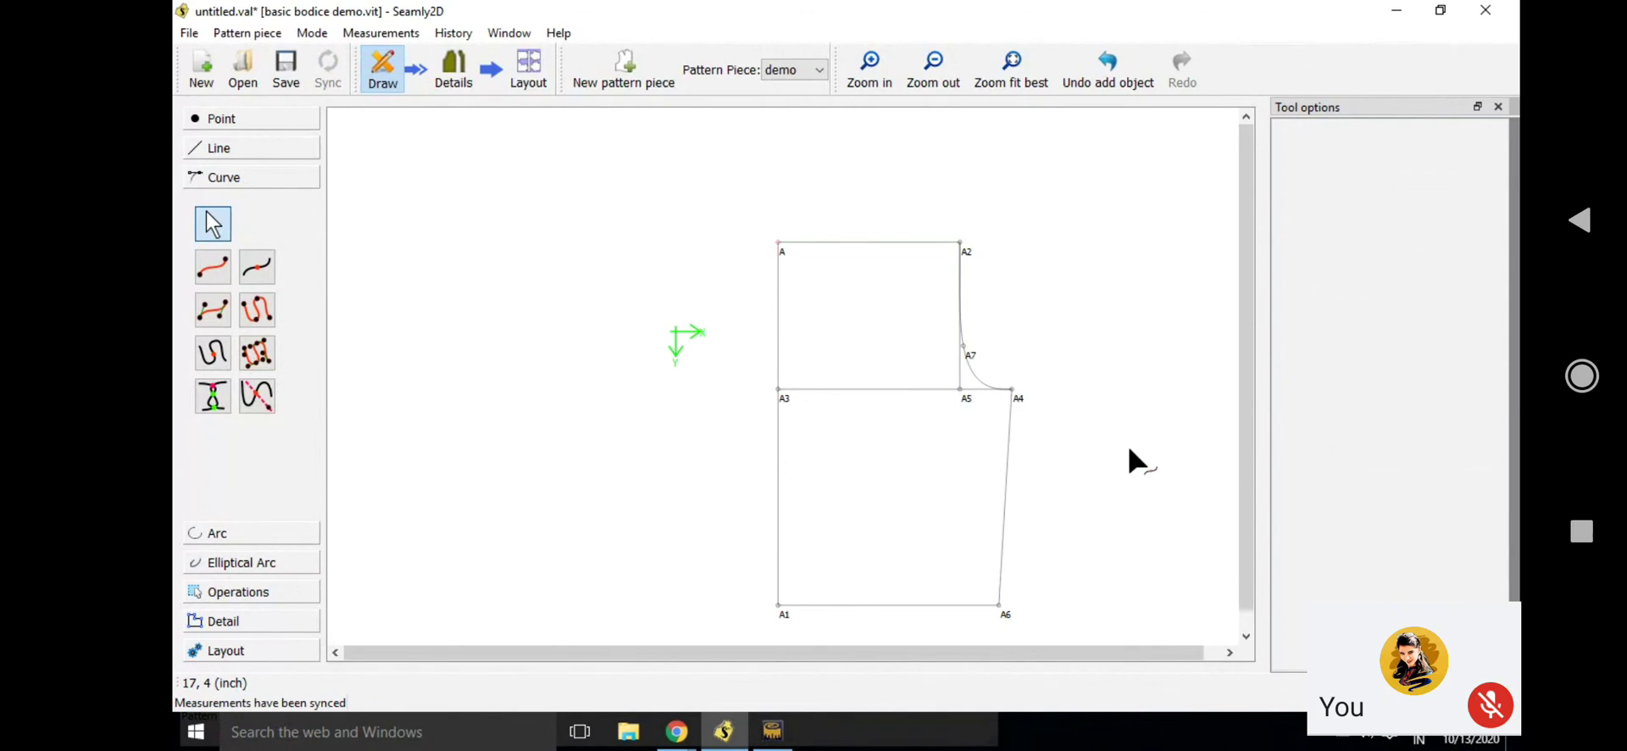
Examine the length formula of point A4 and the reference points that define point A5
{"action": "left_click", "coordinate": [1020, 397]}
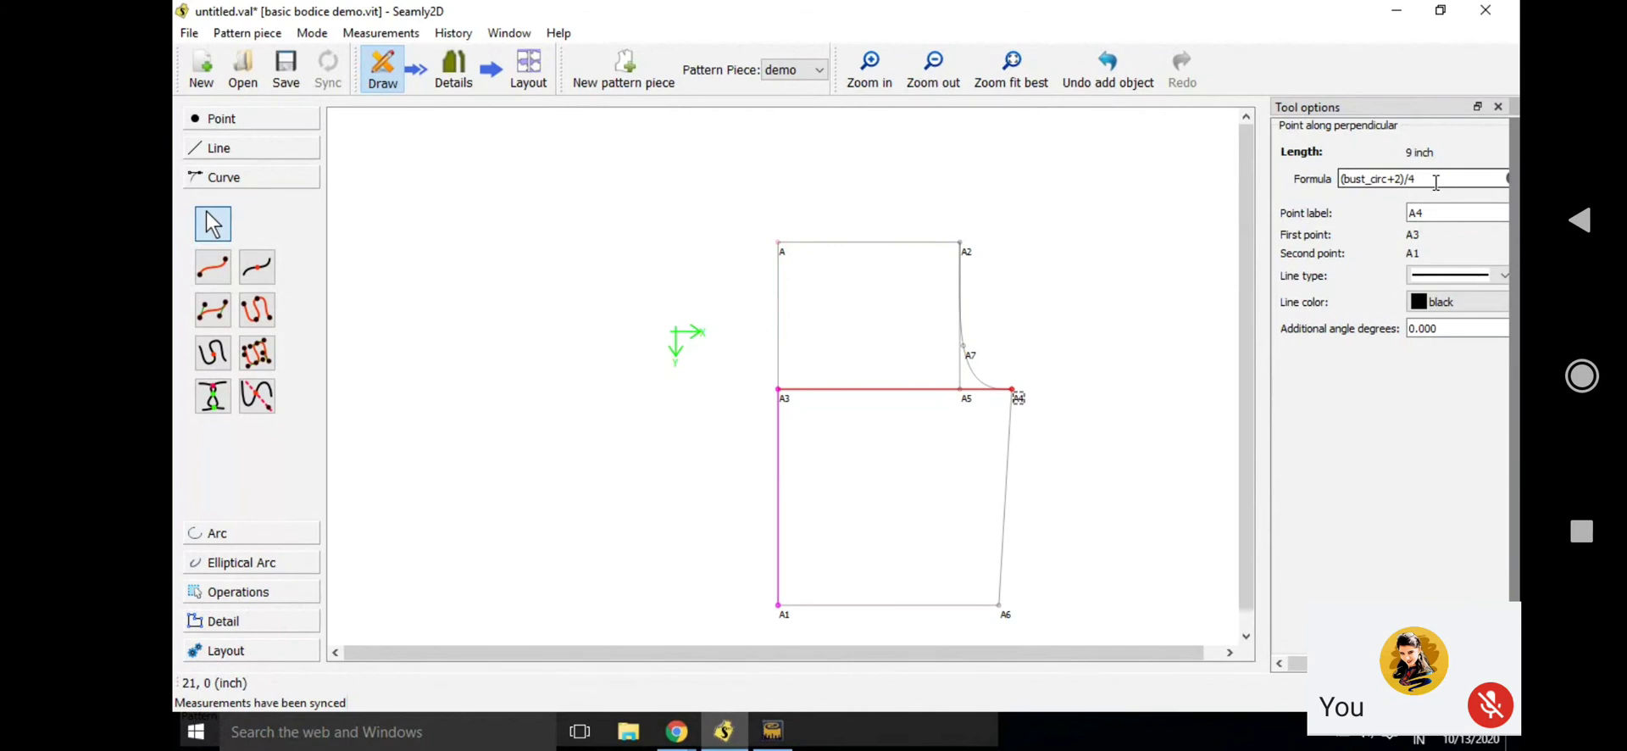
{"action": "key", "text": "Return"}
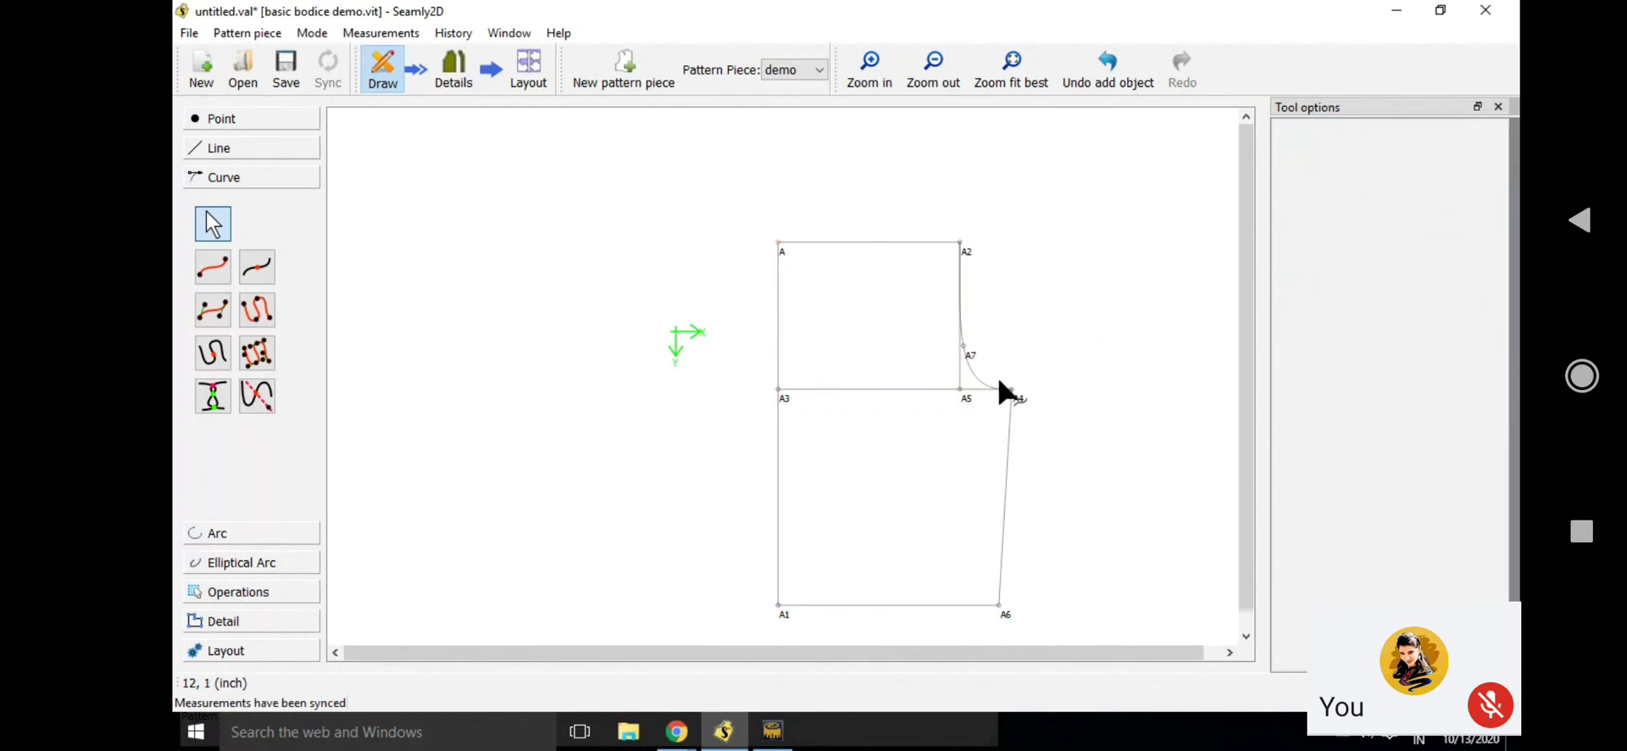
{"action": "left_click", "coordinate": [971, 405]}
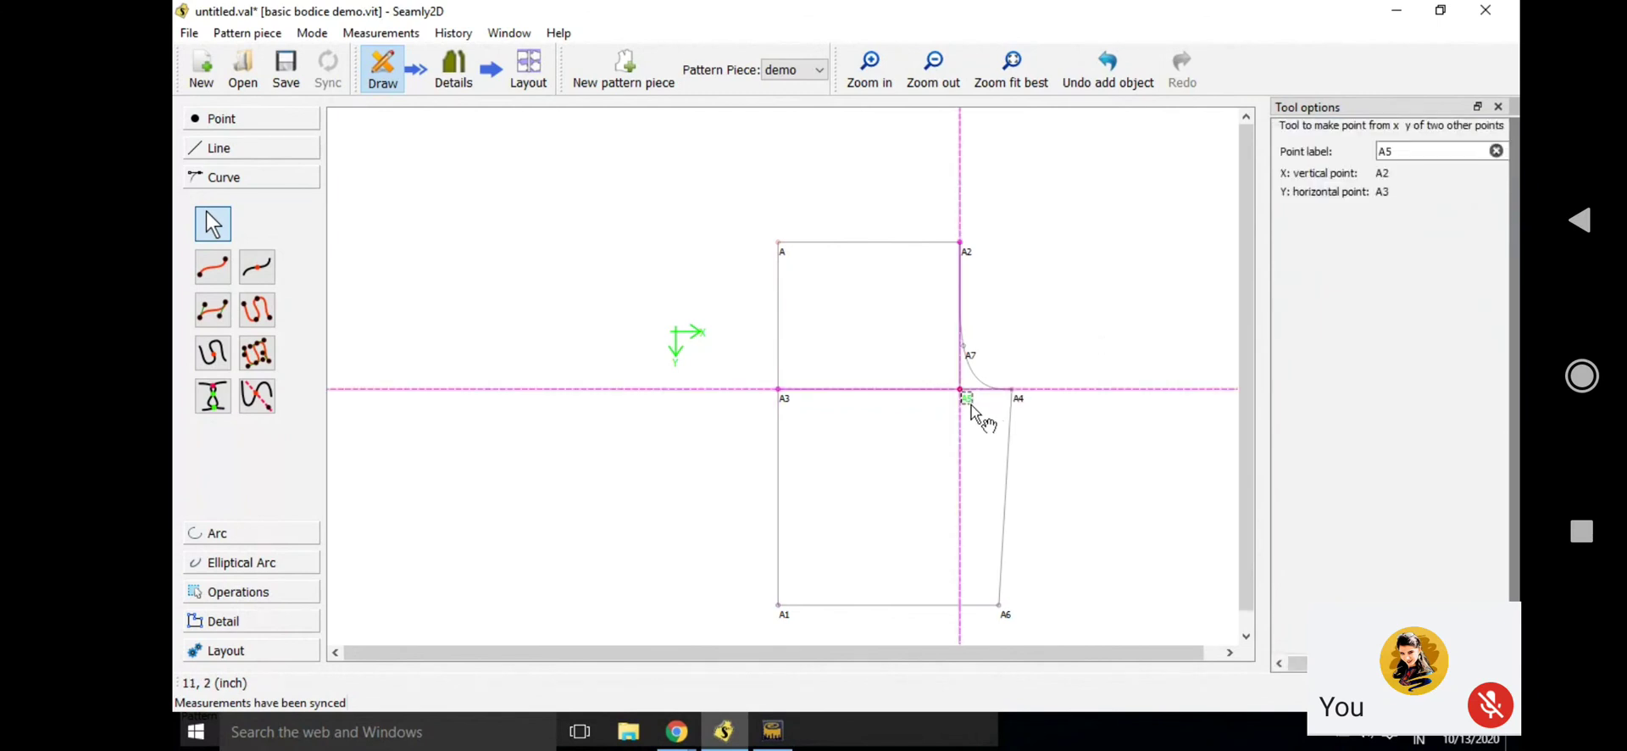
{"action": "left_click", "coordinate": [1090, 437]}
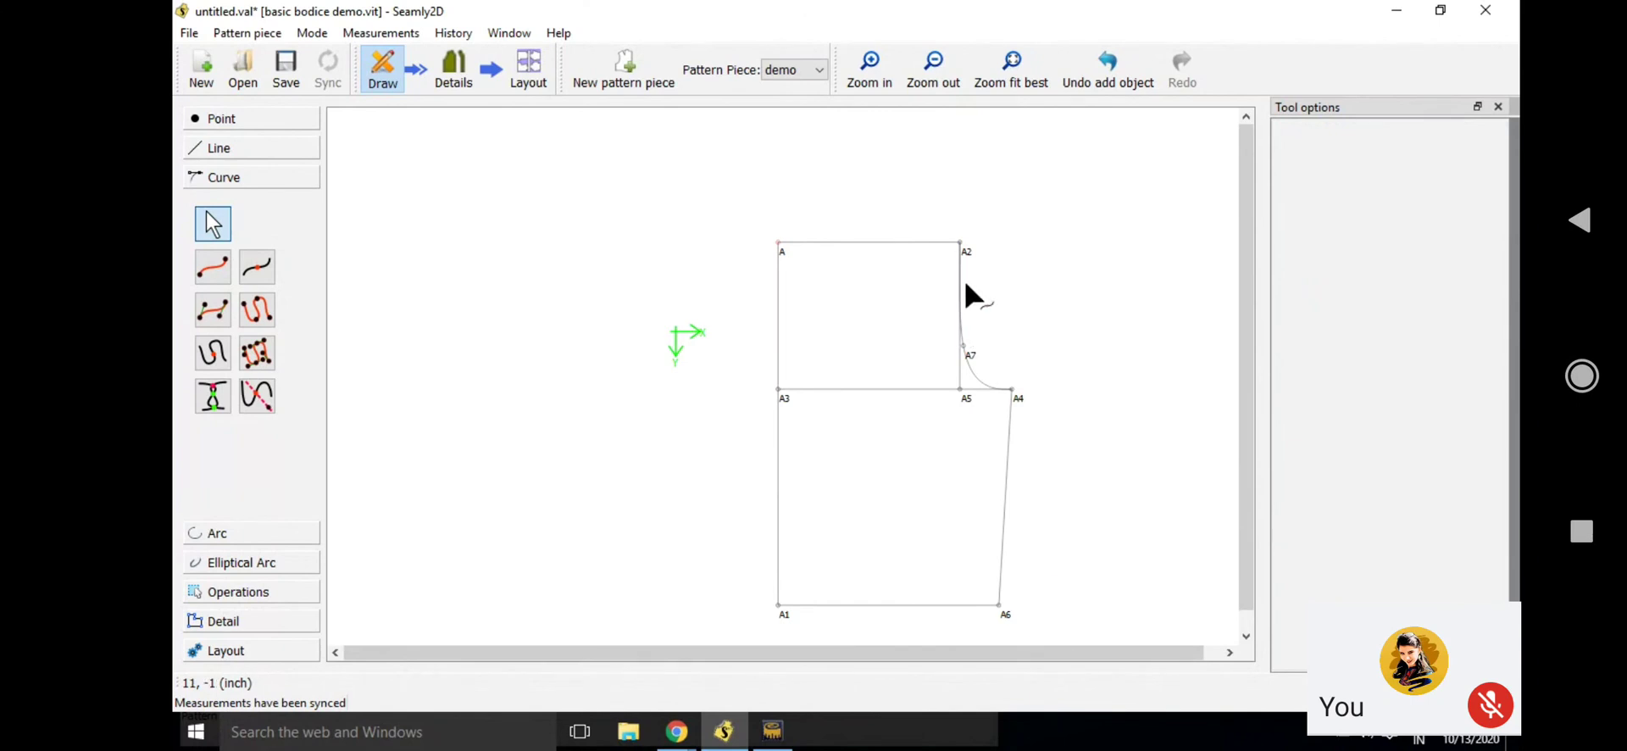
Change point A2's length formula to (width_shoulder-2)/2
{"action": "left_click", "coordinate": [964, 256]}
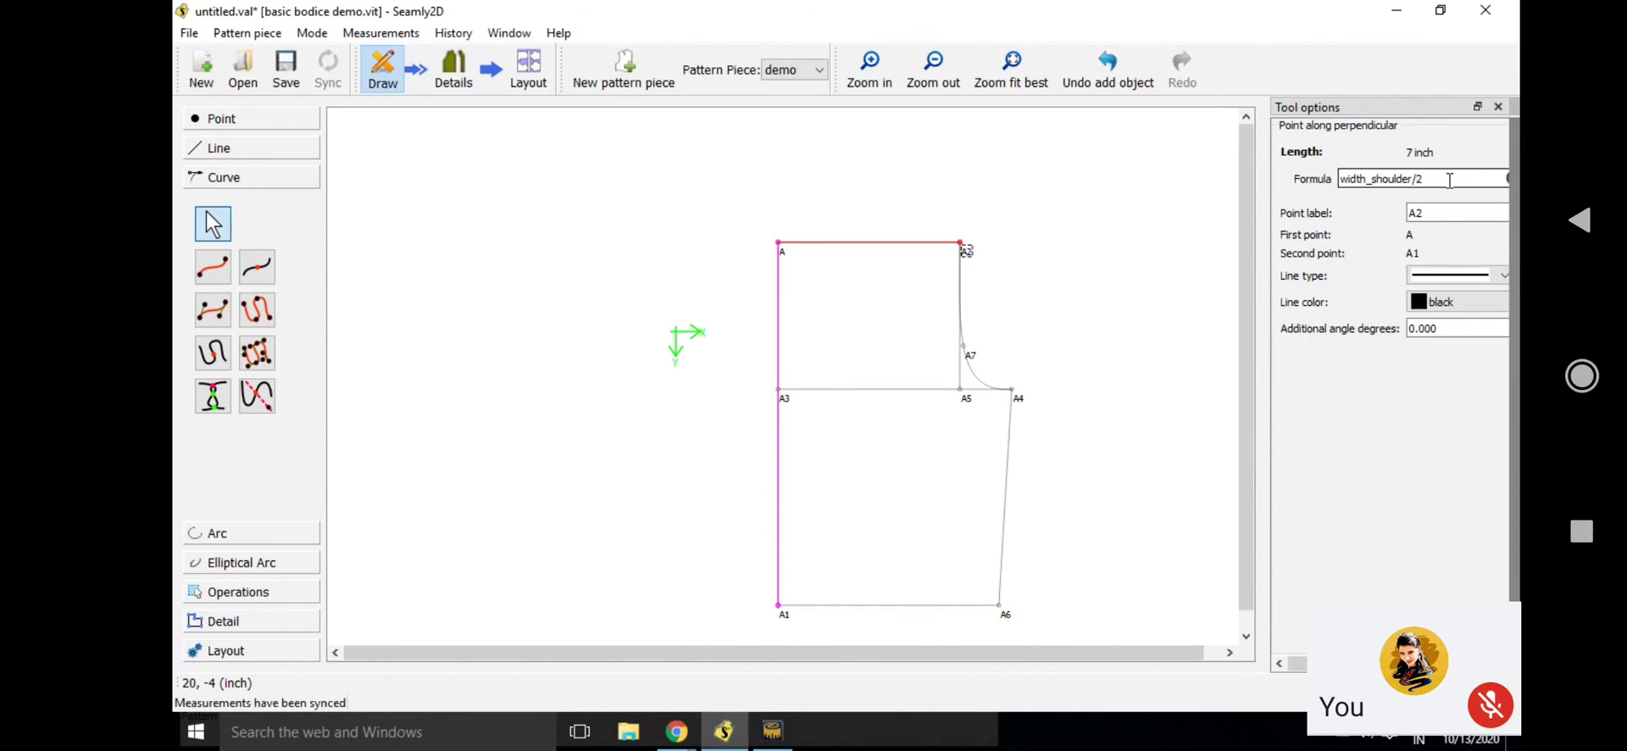
{"action": "type", "text": "-"}
{"action": "type", "text": "@"}
{"action": "key", "text": "BackSpace"}
{"action": "type", "text": "2)"}
{"action": "key", "text": "Home"}
{"action": "type", "text": "("}
{"action": "left_click", "coordinate": [1447, 183]}
{"action": "key", "text": "BackSpace"}
{"action": "key", "text": "BackSpace"}
{"action": "type", "text": "/2"}
{"action": "key", "text": "Return"}
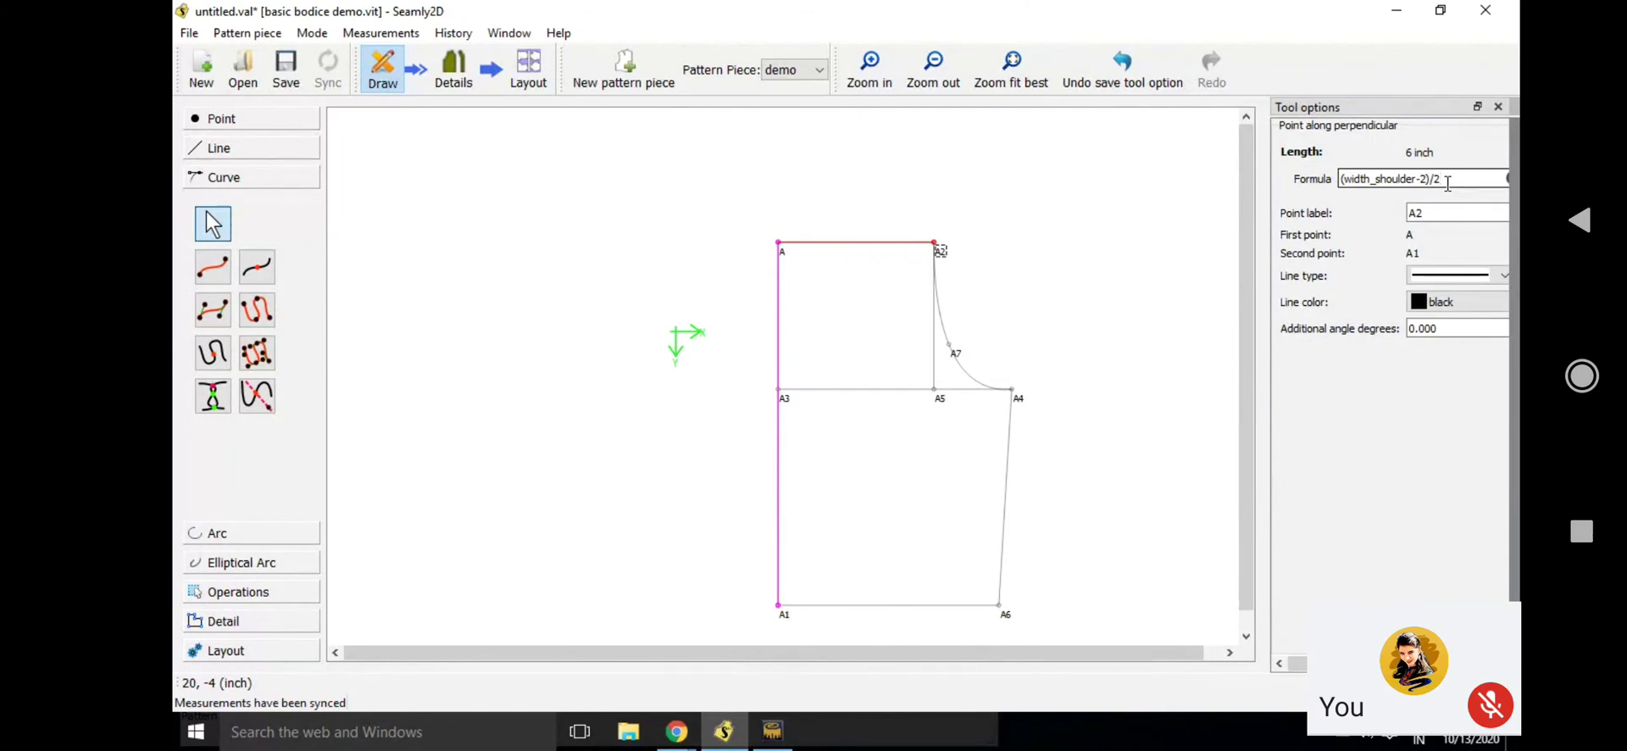
{"action": "left_click", "coordinate": [1151, 252]}
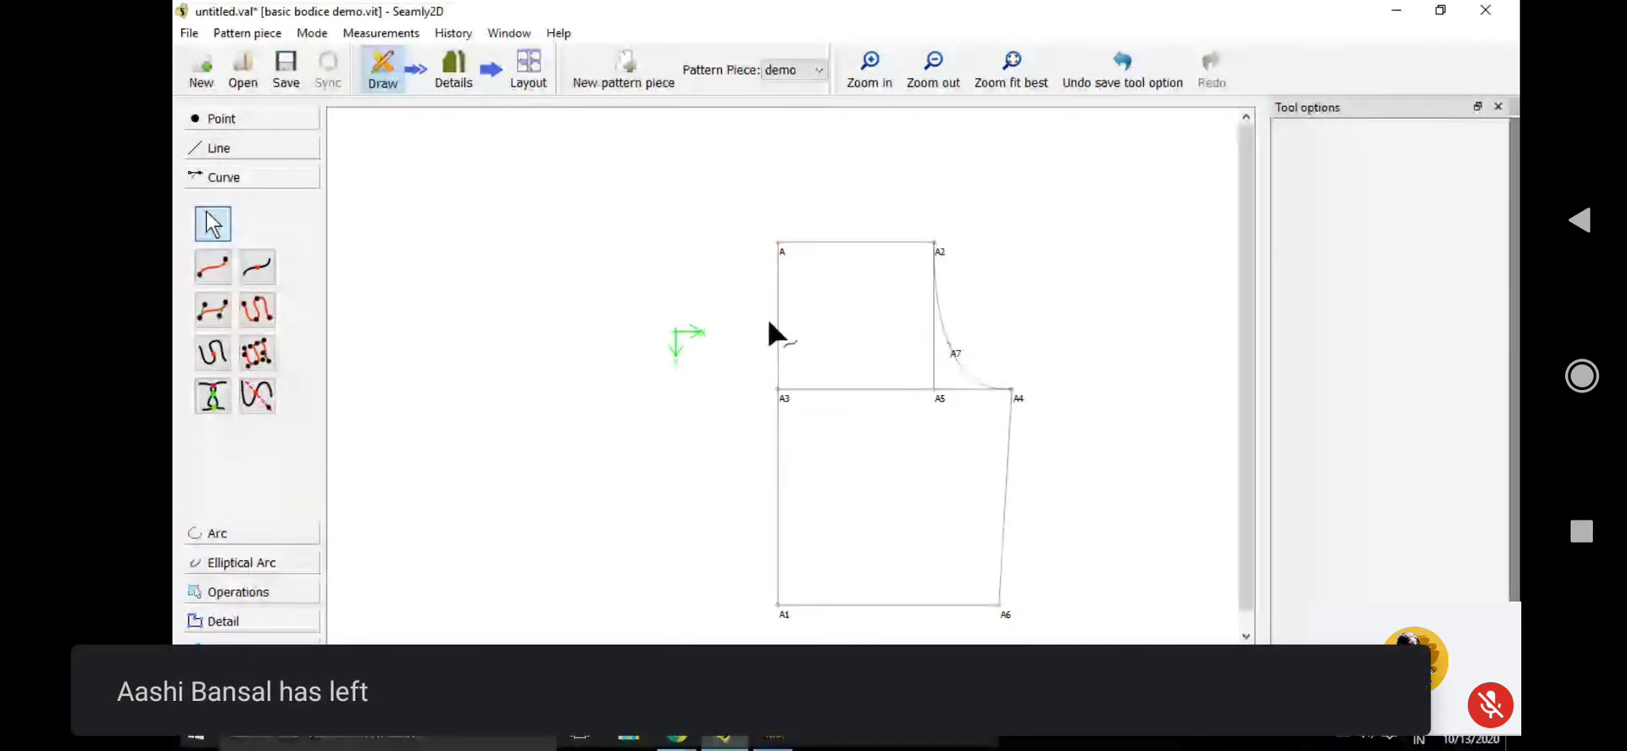
Start saving the bodice pattern as a pattern file in the patterns folder
{"action": "key", "text": "ctrl+s"}
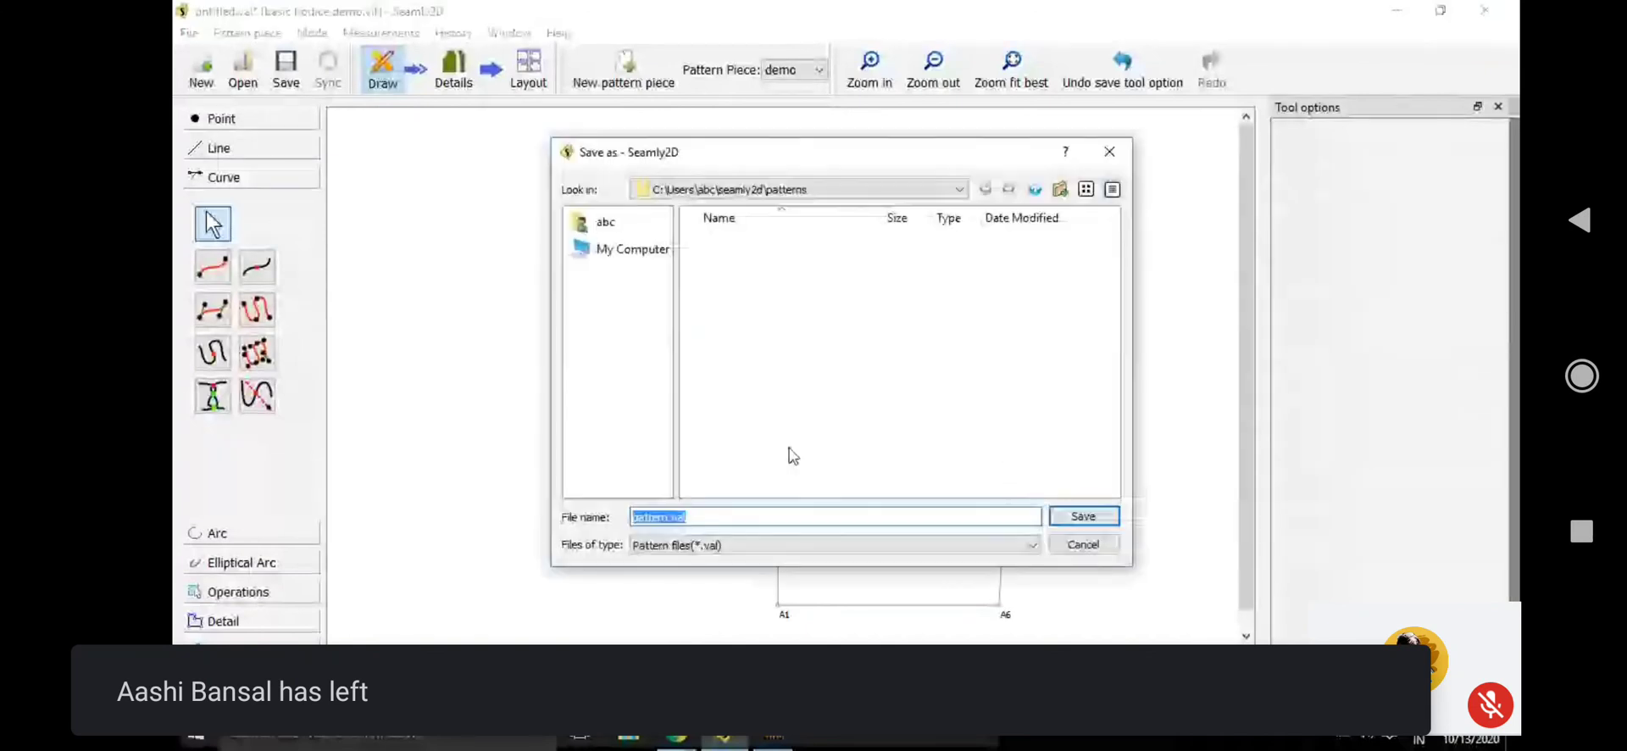